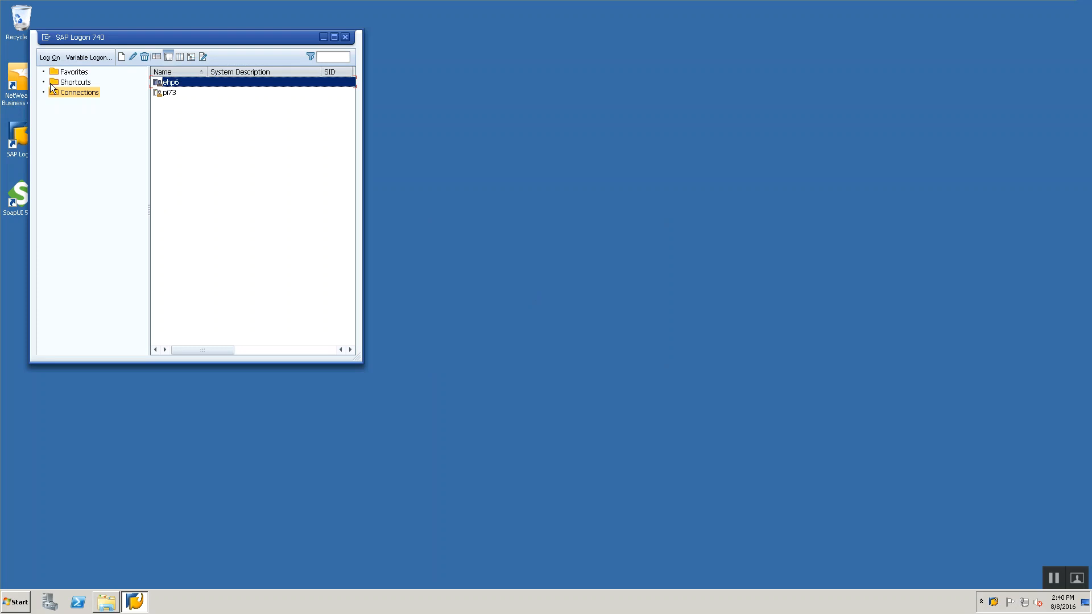
- Log on to the pi73 connection in client 001 with the PI user account
double_click(162, 95)
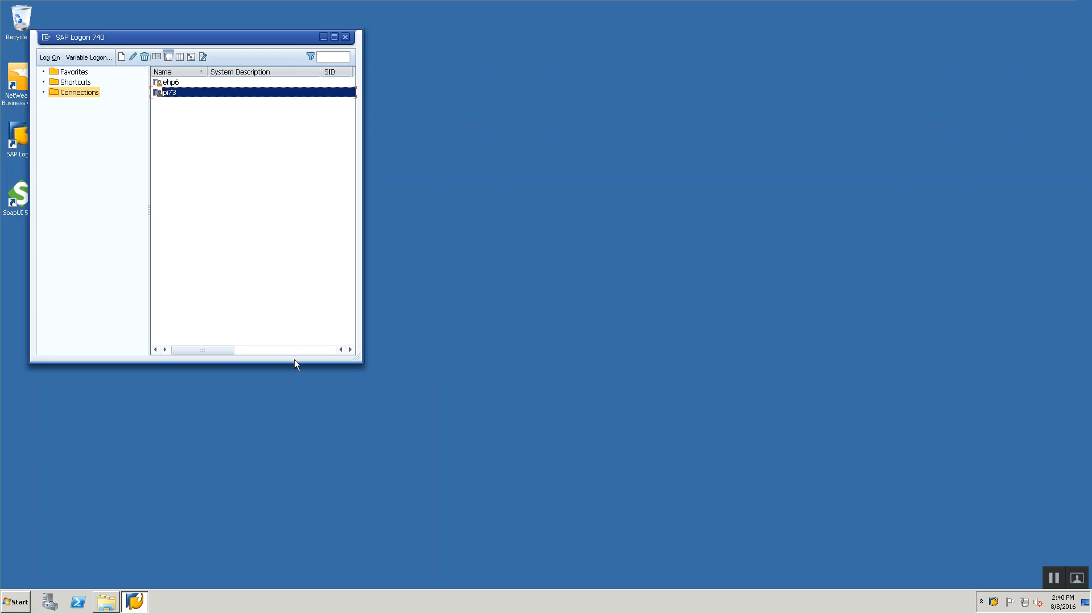
key("shift+Tab")
type("001")
key("Tab")
type("p")
key("Down")
key("Tab")
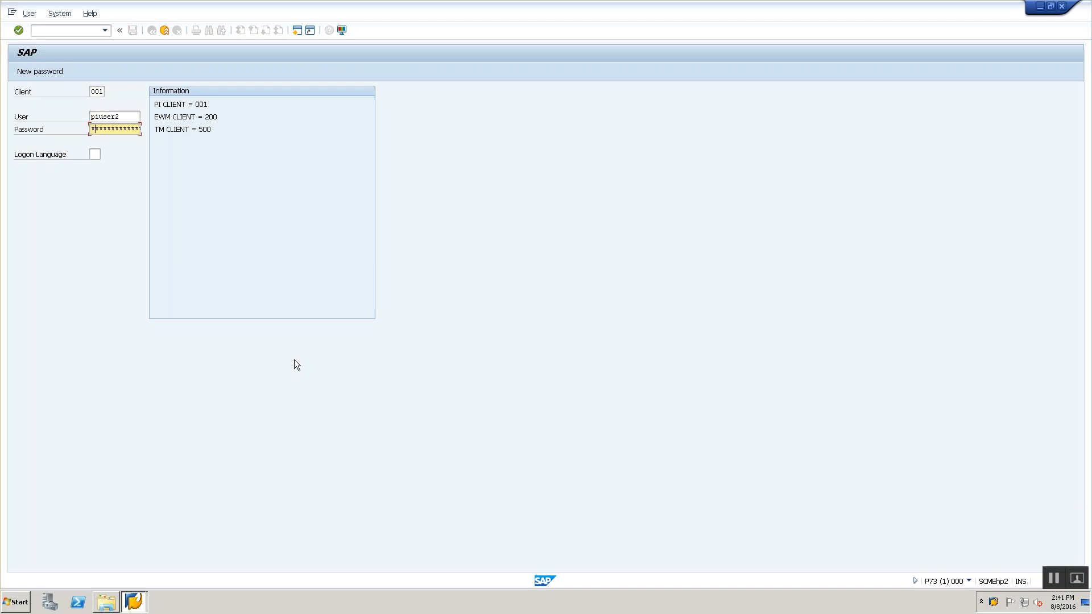
key("Return")
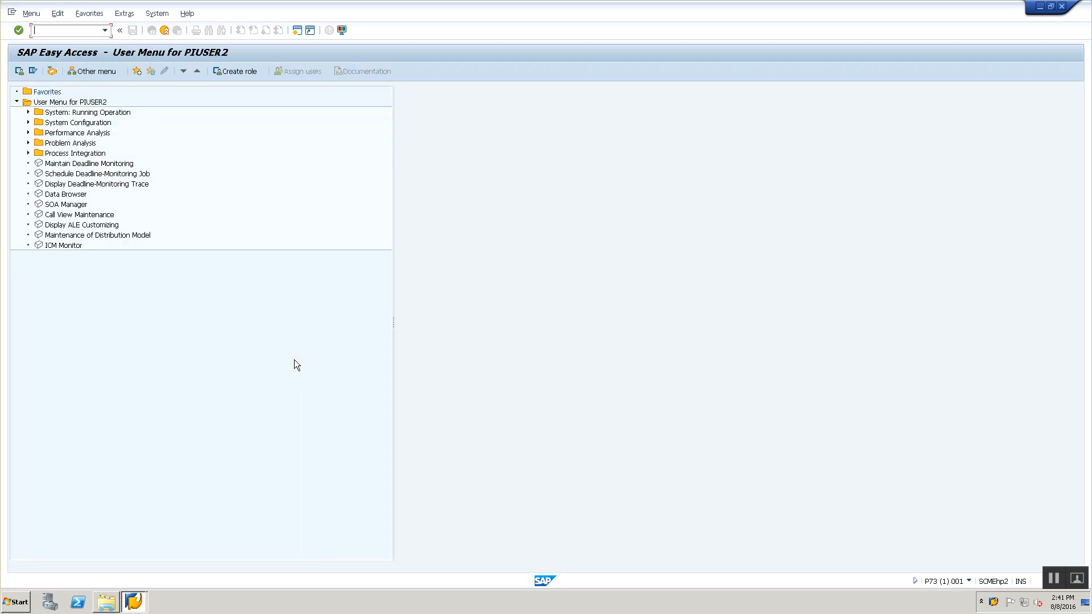
- Run transaction SXMB_IFR to open the Process Integration tools page
type("sxm")
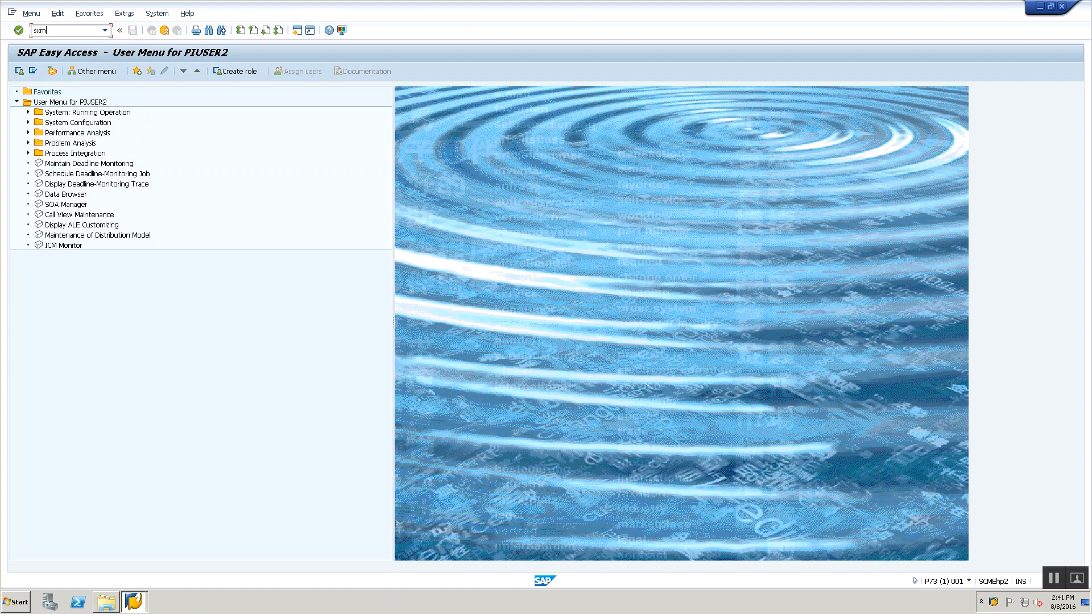
type("b_ifr")
key("Return")
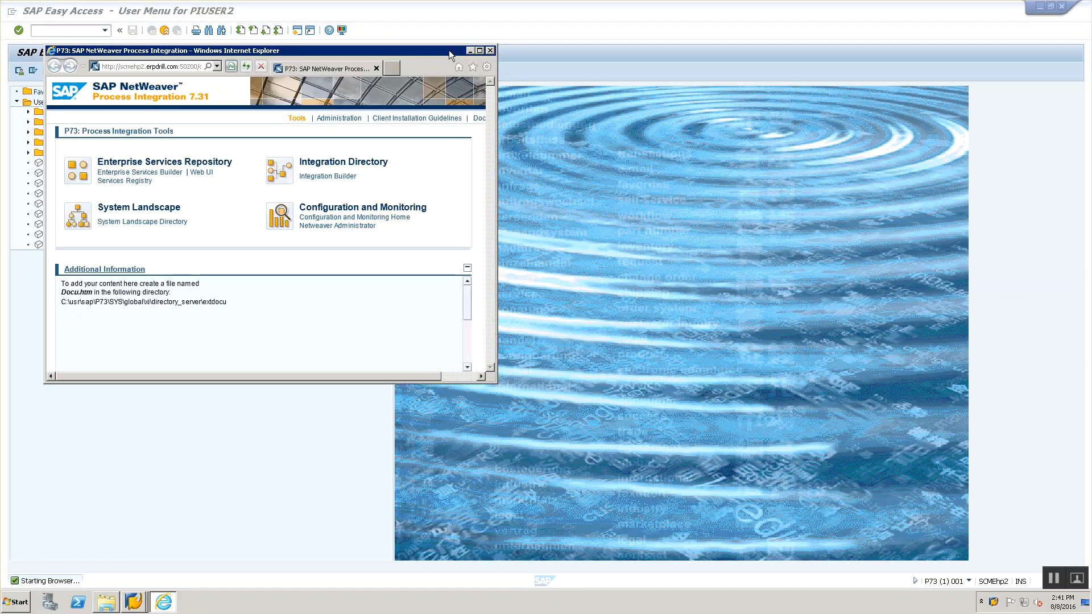
- Maximize the browser window and launch the Enterprise Services Builder
double_click(448, 50)
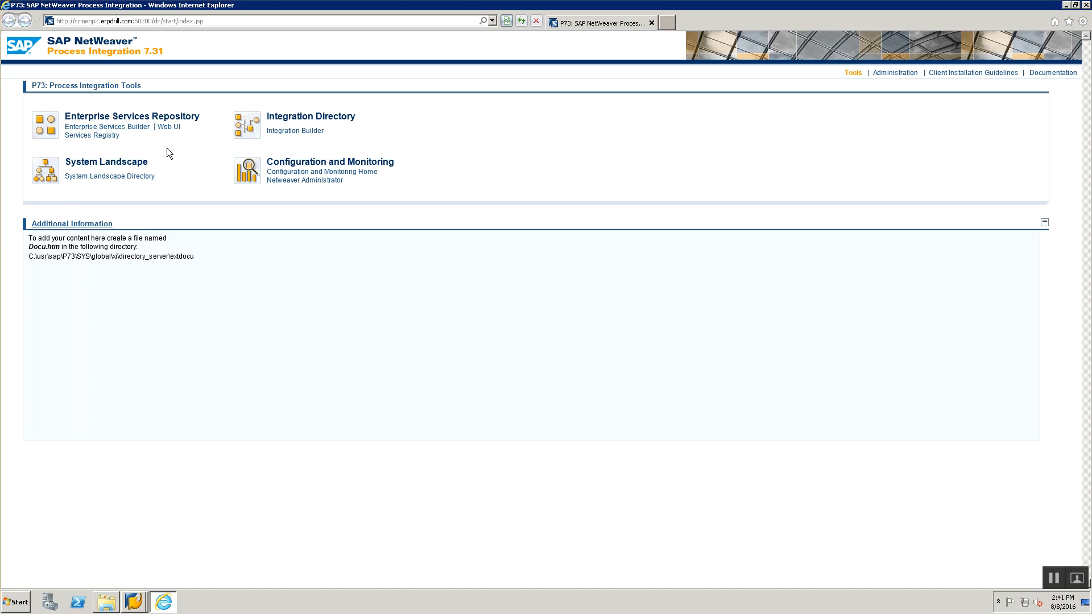
left_click(126, 132)
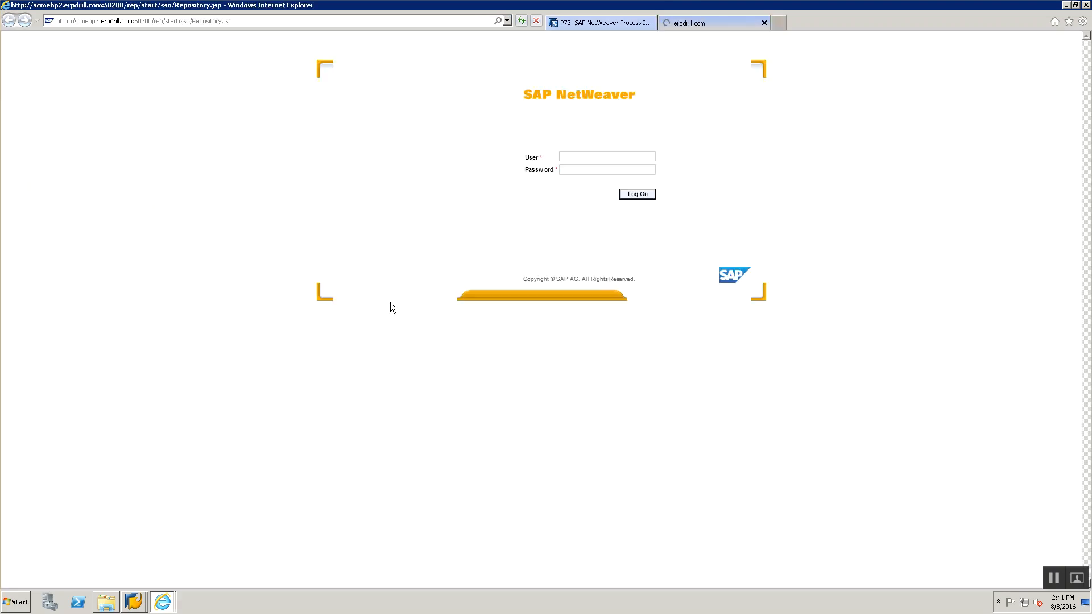
left_click(592, 25)
left_click(684, 23)
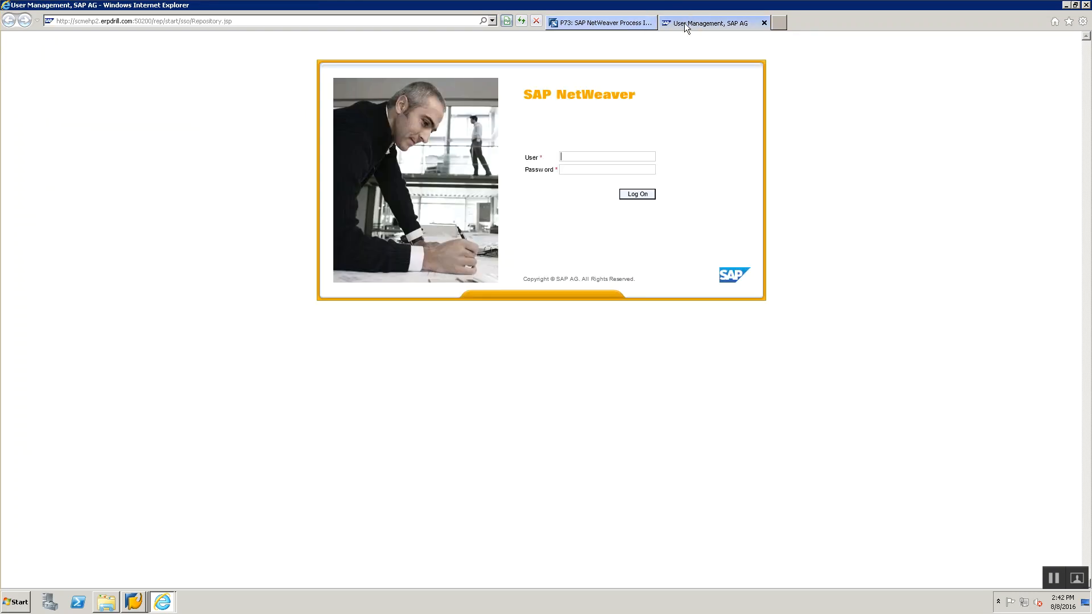
- Try to log on to the Enterprise Services Builder with the user name and account password
left_click(582, 156)
type("pisuer2")
key("Tab")
key("Return")
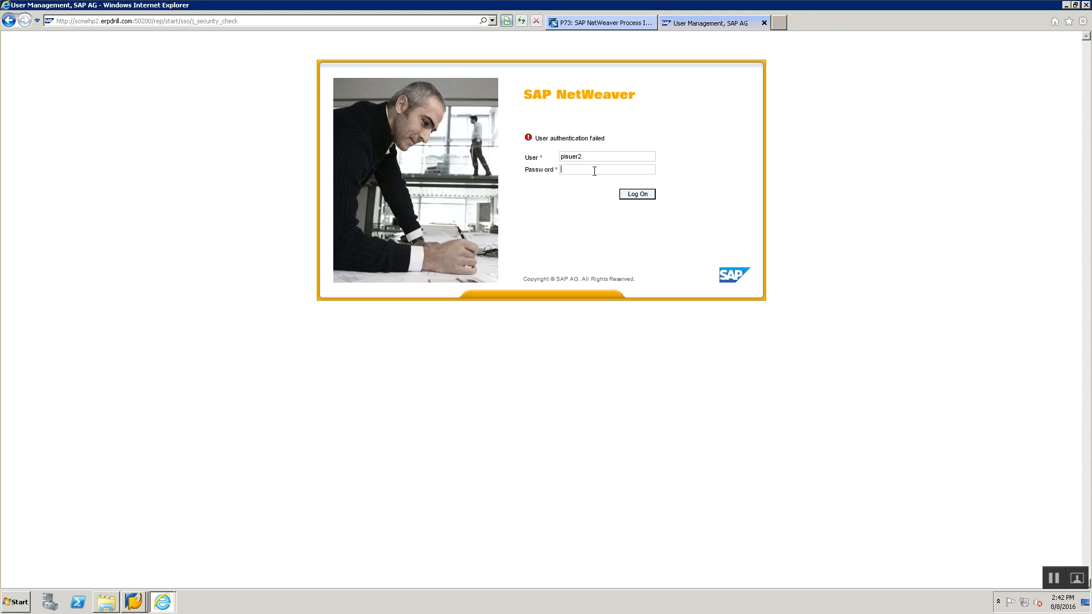
type("*****")
key("Return")
- Correct the user name to piuser2, enter the account password and log on to the Enterprise Services Builder
key("BackSpace")
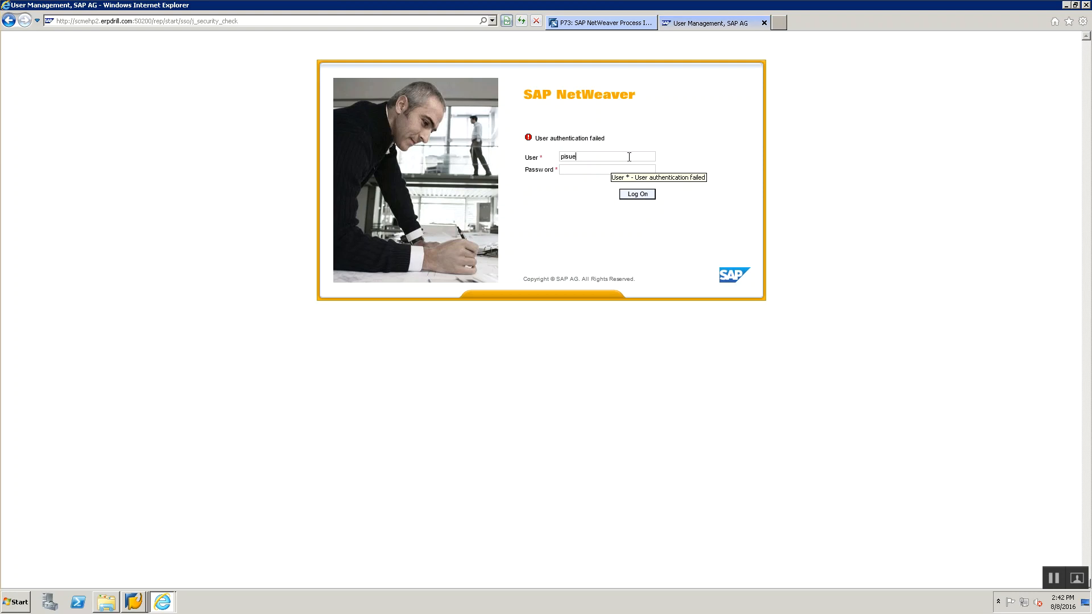
type("user2")
key("Tab")
type("abcd1234")
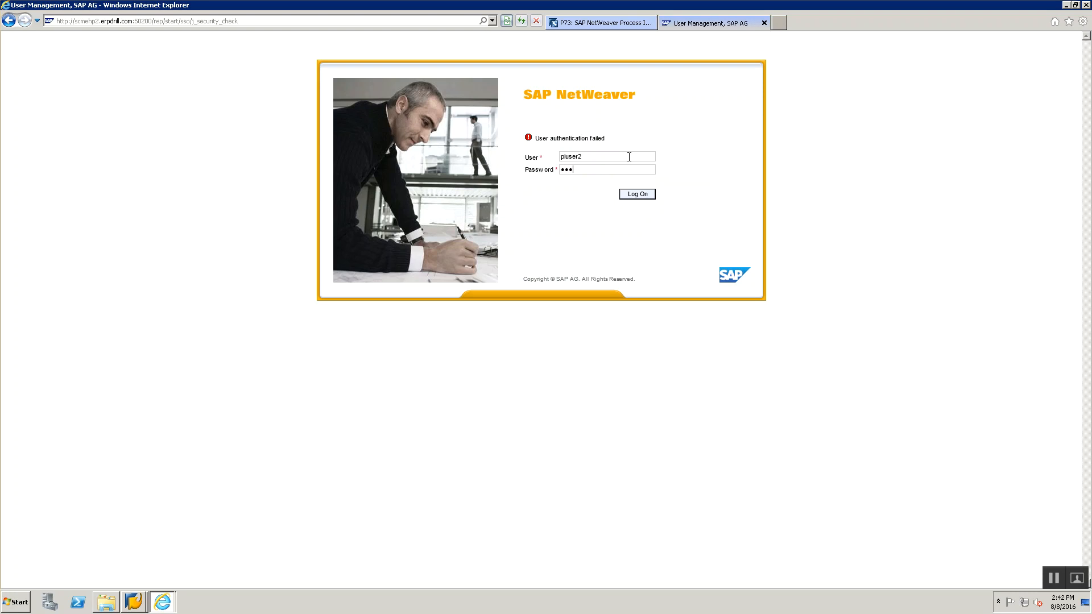
key("Return")
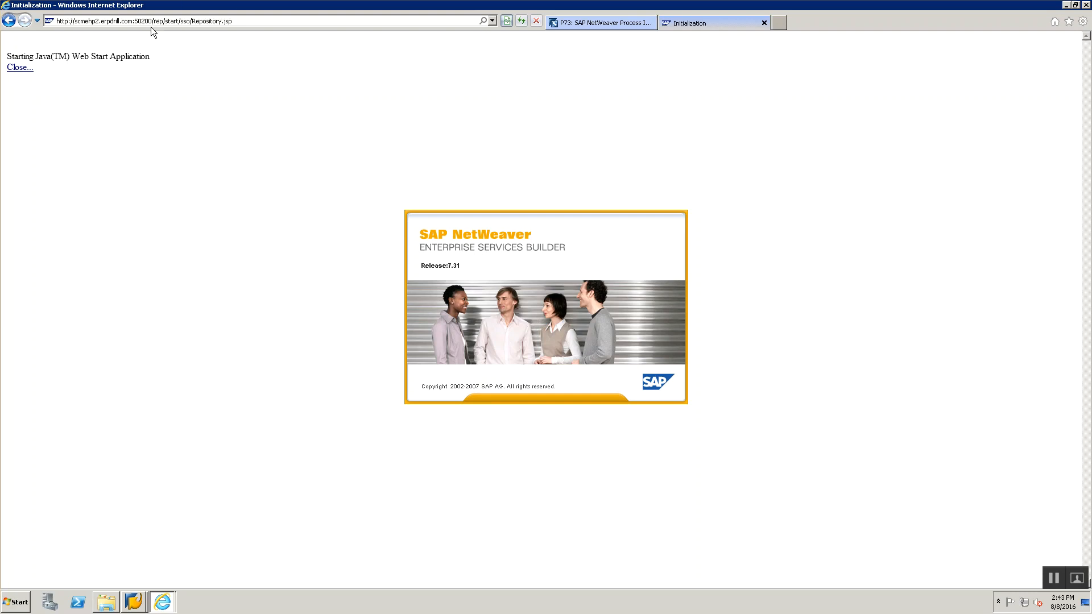
- Close the initialization browser tab while the Enterprise Services Builder starts
left_click(627, 19)
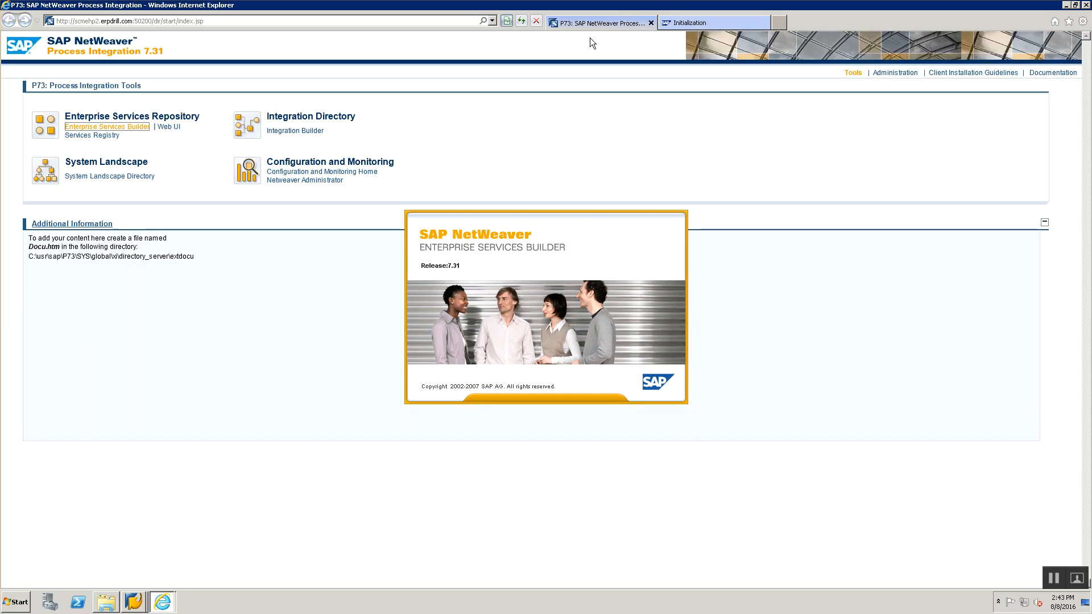
left_click(705, 23)
left_click(764, 23)
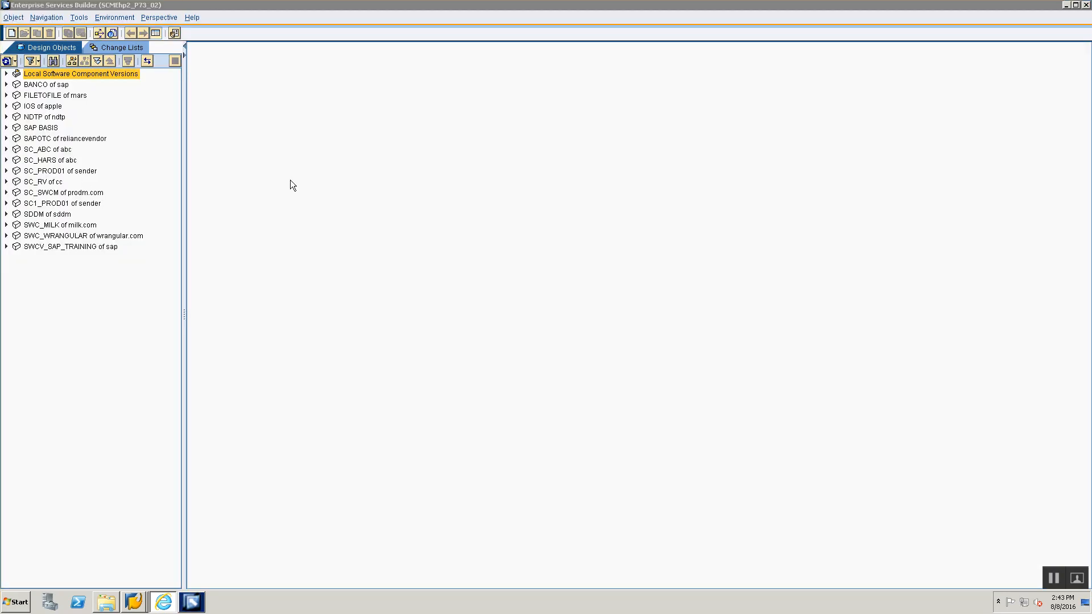
- Open a new Notepad window
key("alt+Tab")
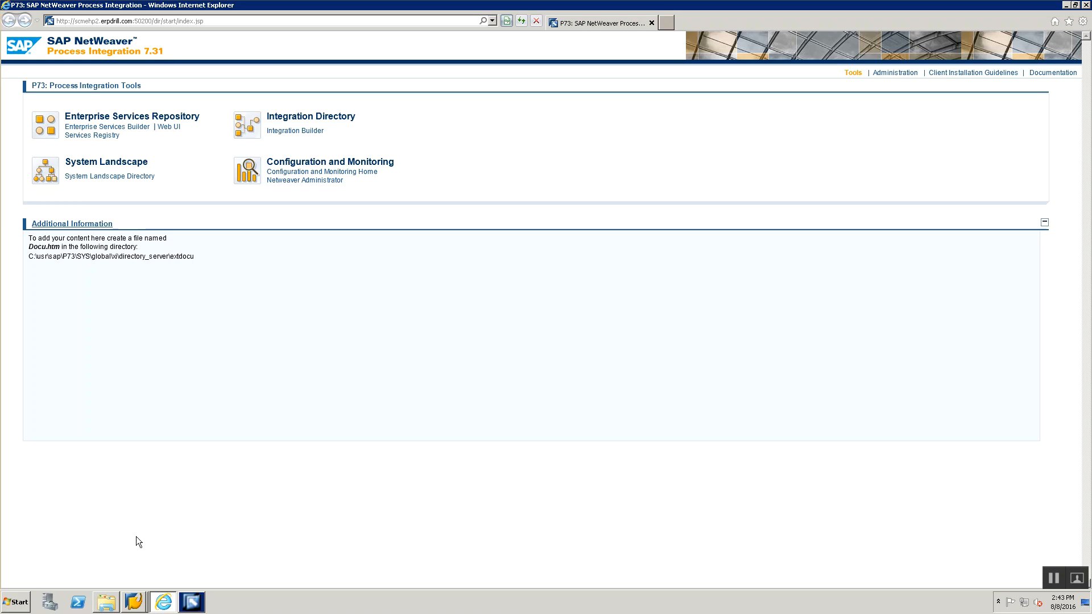
key("super+r")
key("Return")
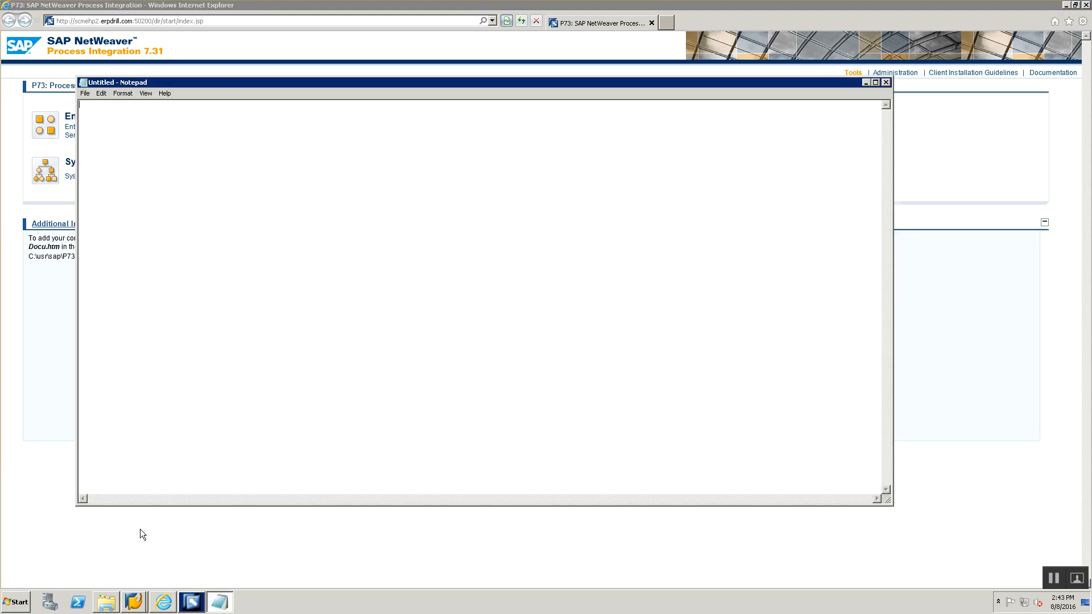
- Write notes mapping PI versions to Java: PI 7.31 -> Java 6, PI 7.4 -> Java 6, PI 7.5 -> Java 6, 7, 8, PI 7.1, PI 7.11 ->Java 5
type("PI 7.31 -> Java 1")
key("BackSpace")
type("6")
key("Return")
type("PI 7")
type(".4 -> Java ")
type("6 ")
type("PI 7")
type(".5 -> Java 6")
type(", 7, 8")
key("Return")
type("PI 7.1, PI 7.11 ->Java 5")
- Tidy the spacing and alignment of the PI version lines
key("ctrl+a")
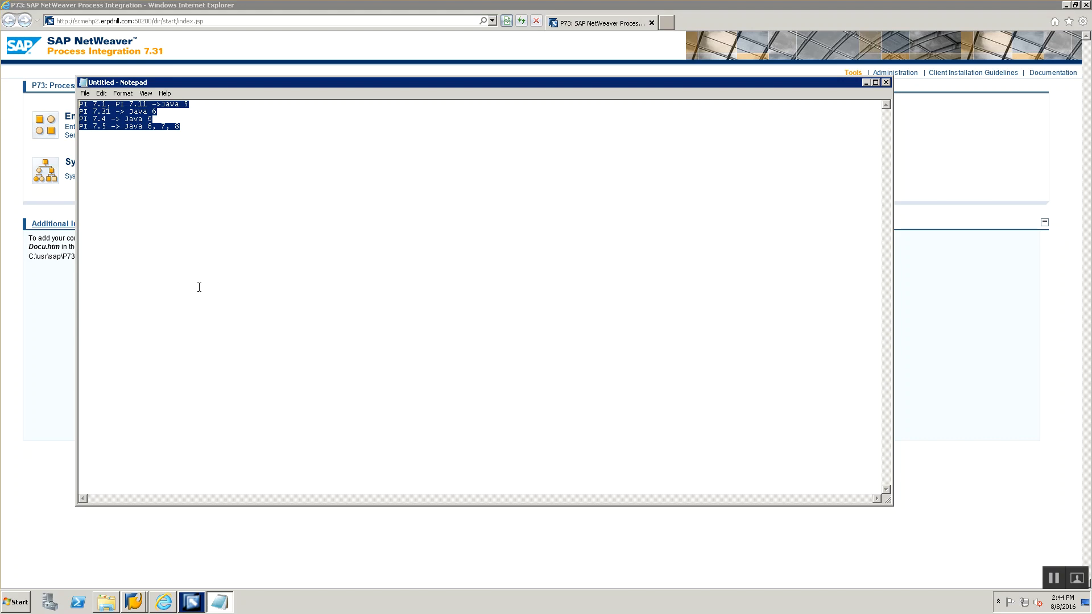
left_click(232, 141)
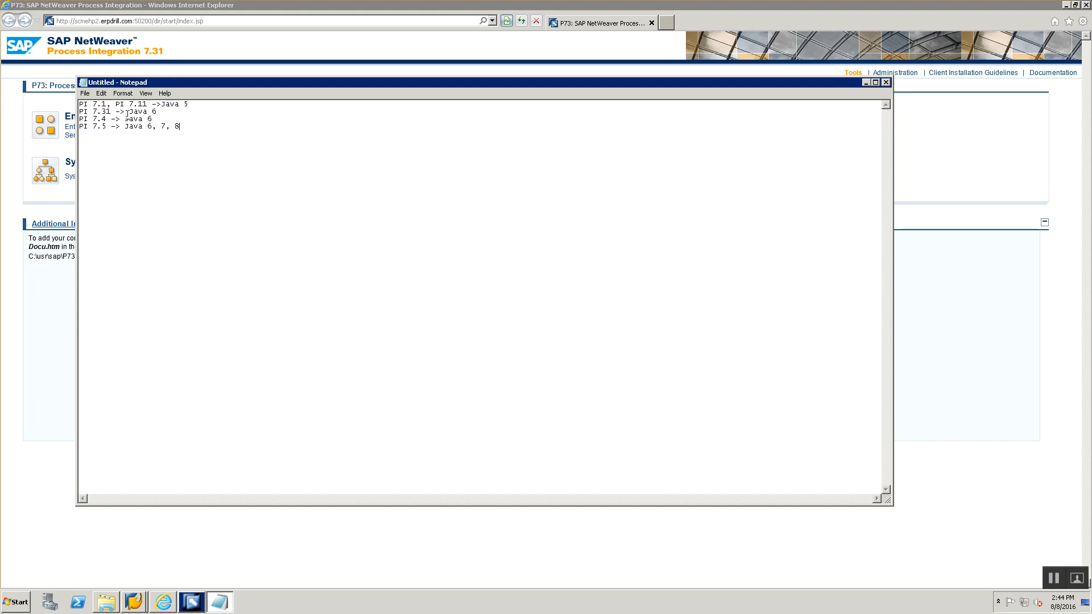
left_click_drag(94, 113, 115, 112)
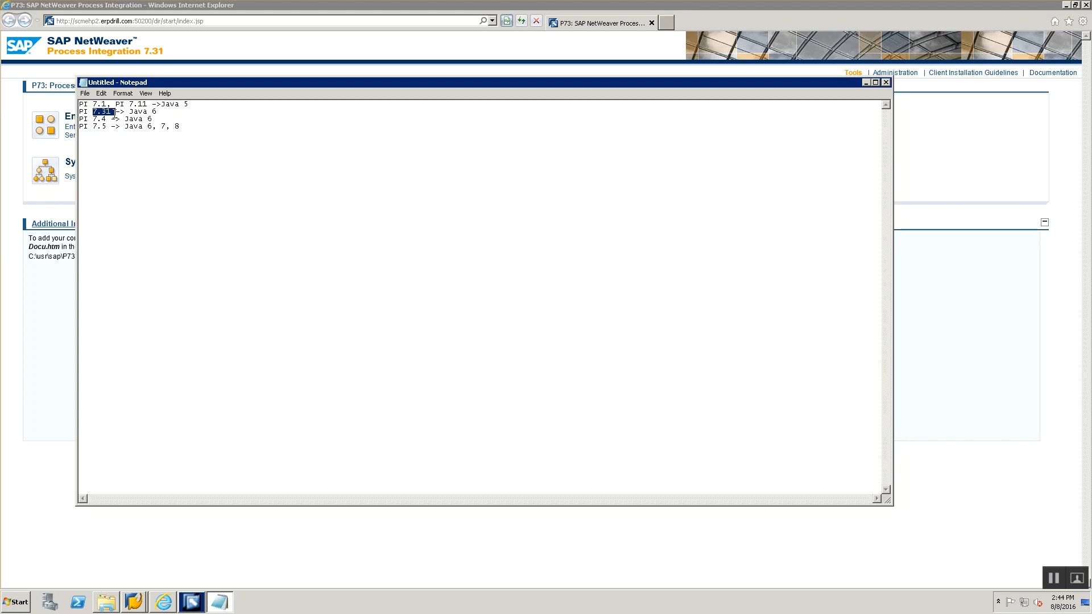
left_click(186, 130)
key("shift+Left")
key("shift+Left")
key("shift+Left")
left_click_drag(182, 114, 83, 110)
left_click(80, 105)
- Add a 'Session 3 Notes' heading underlined with asterisks above the version list
key("Return")
key("Return")
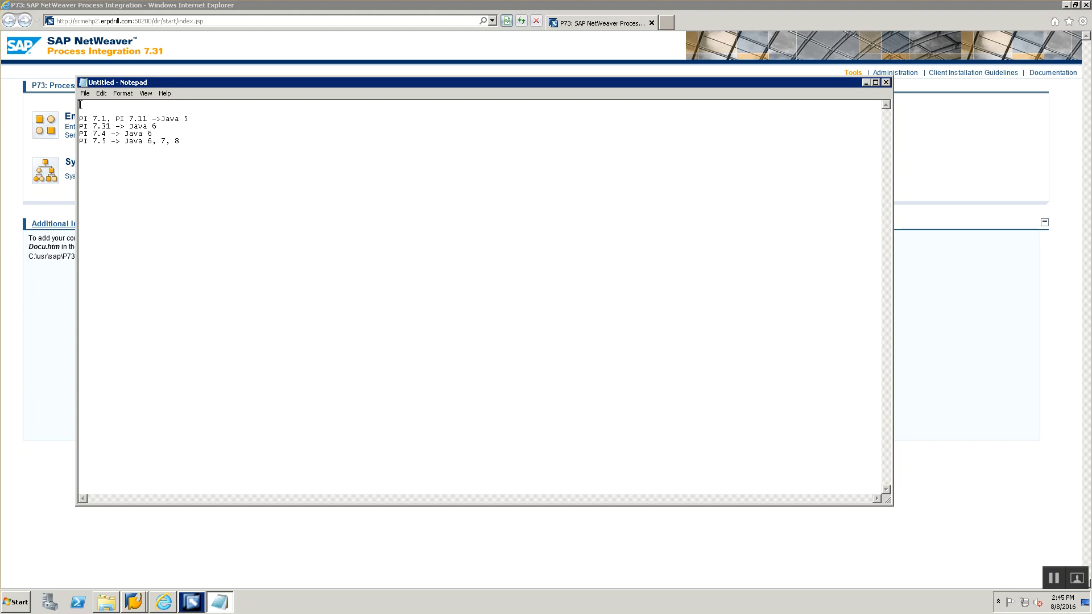
type("Session 3 Notes")
key("Return")
type("***************")
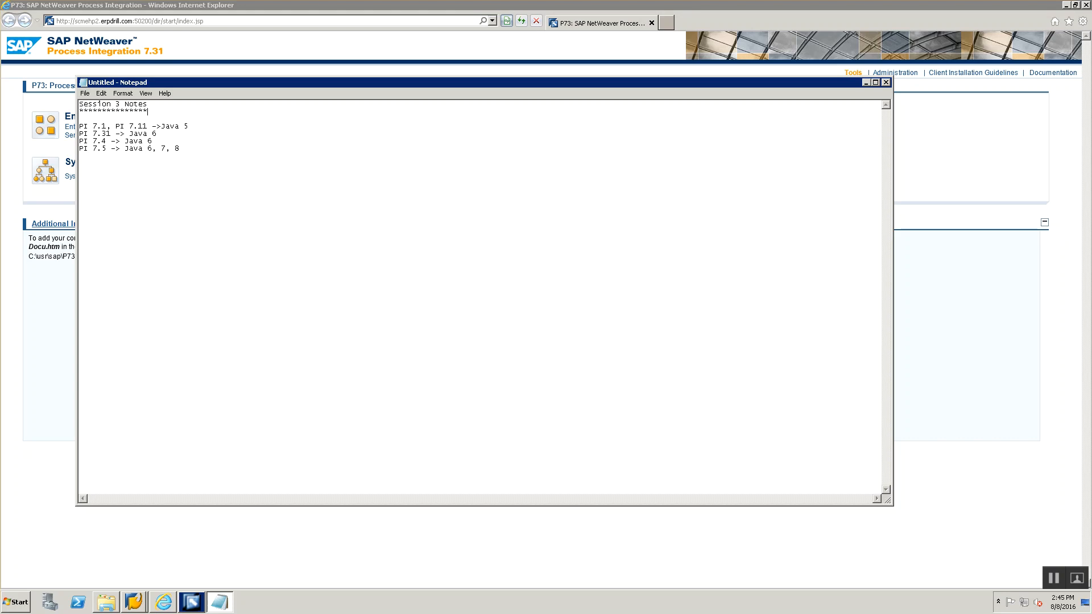
- Save the notes as 'Session 3 ESR Notes' in the Training folder
key("ctrl+s")
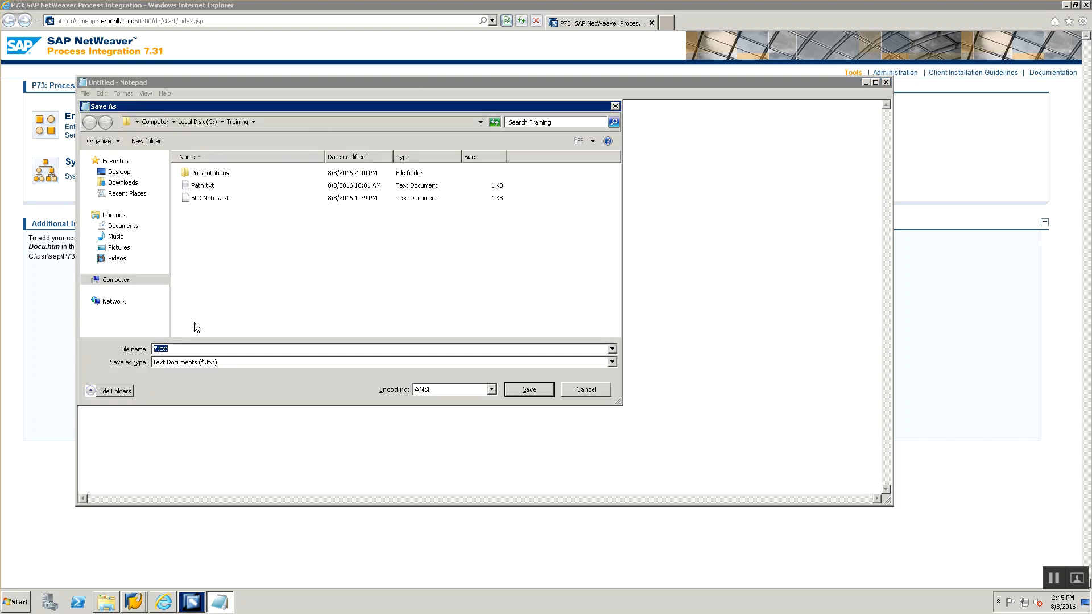
type("Session 3 ESR Notes")
key("Return")
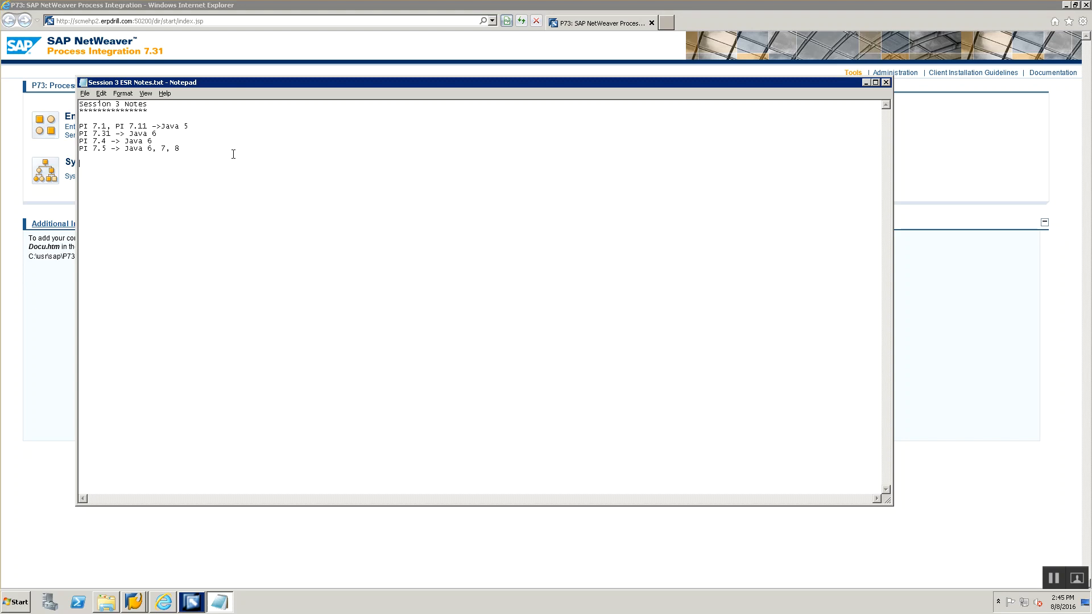
- Switch to the Enterprise Services Builder and select the SWCV_SAP_TRAINING of sap component version
key("alt+Tab")
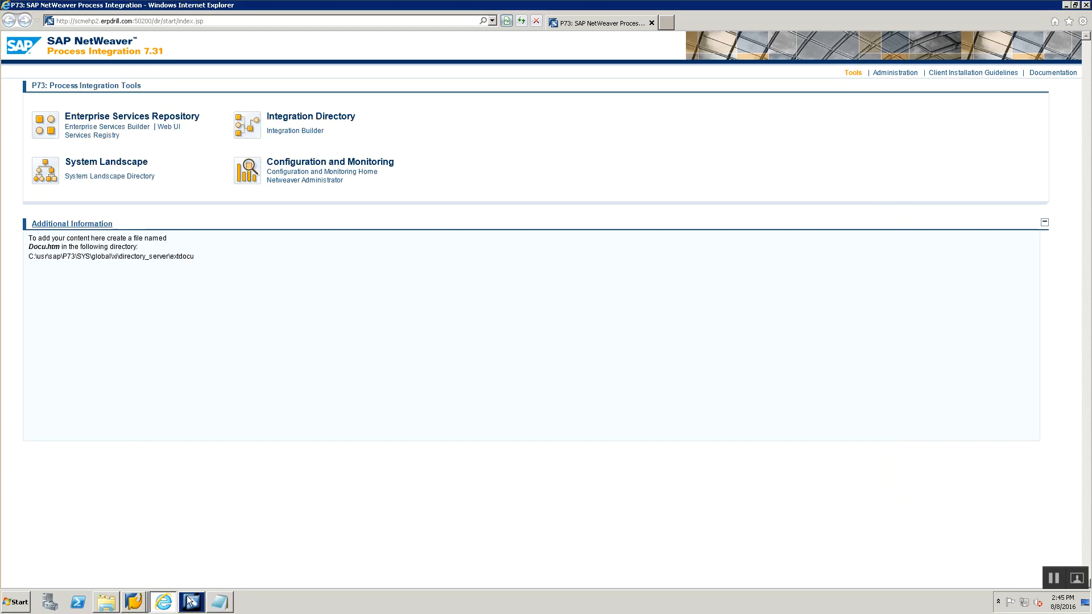
mouse_move(190, 600)
left_click(176, 575)
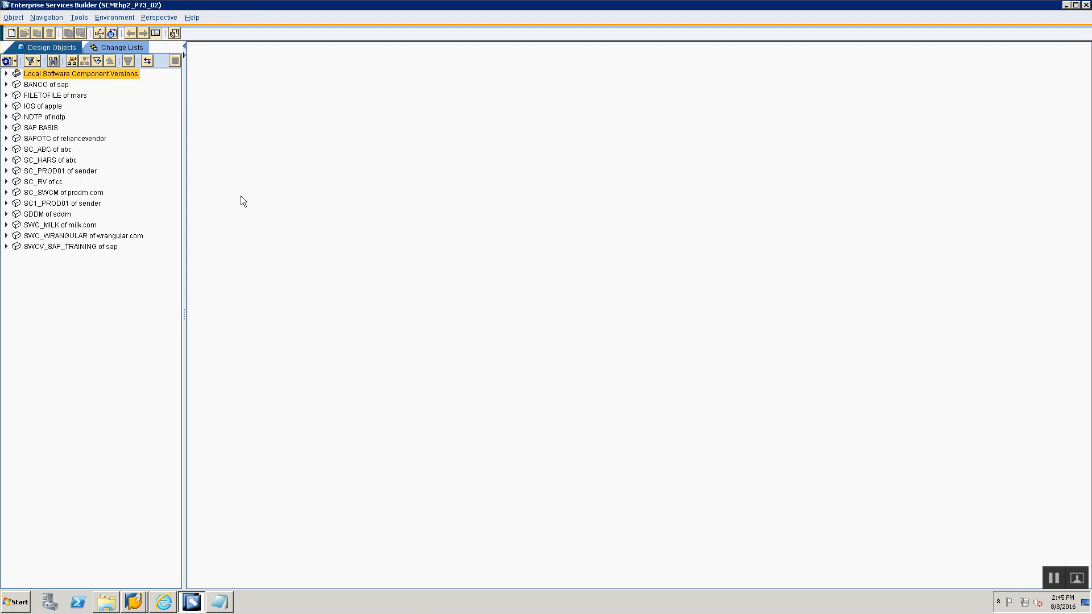
left_click(30, 250)
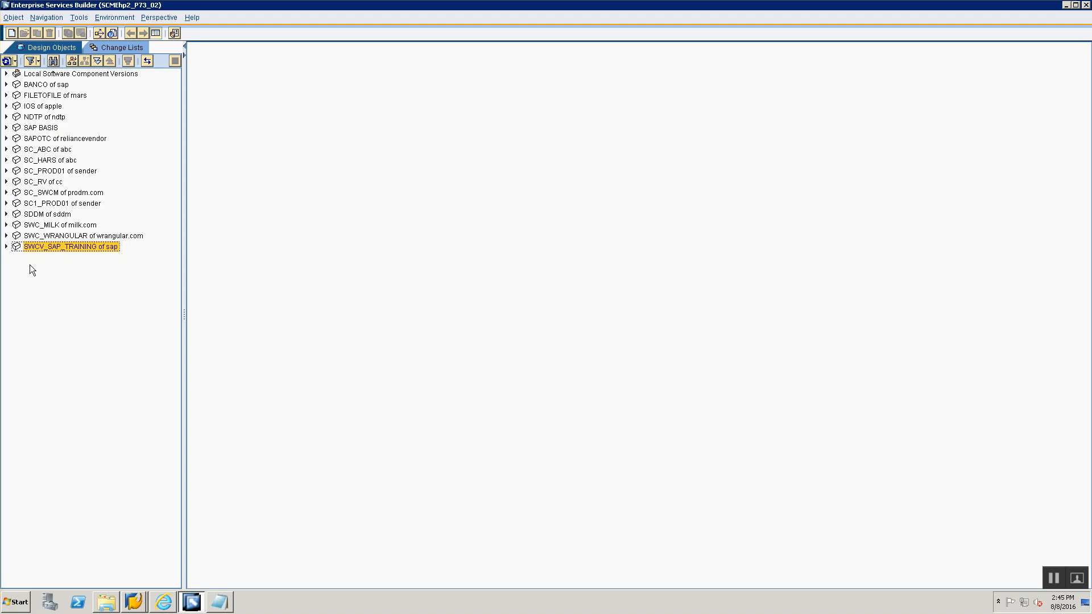
- Open SLD Notes.txt from the Training folder to review the earlier SLD notes
left_click(108, 602)
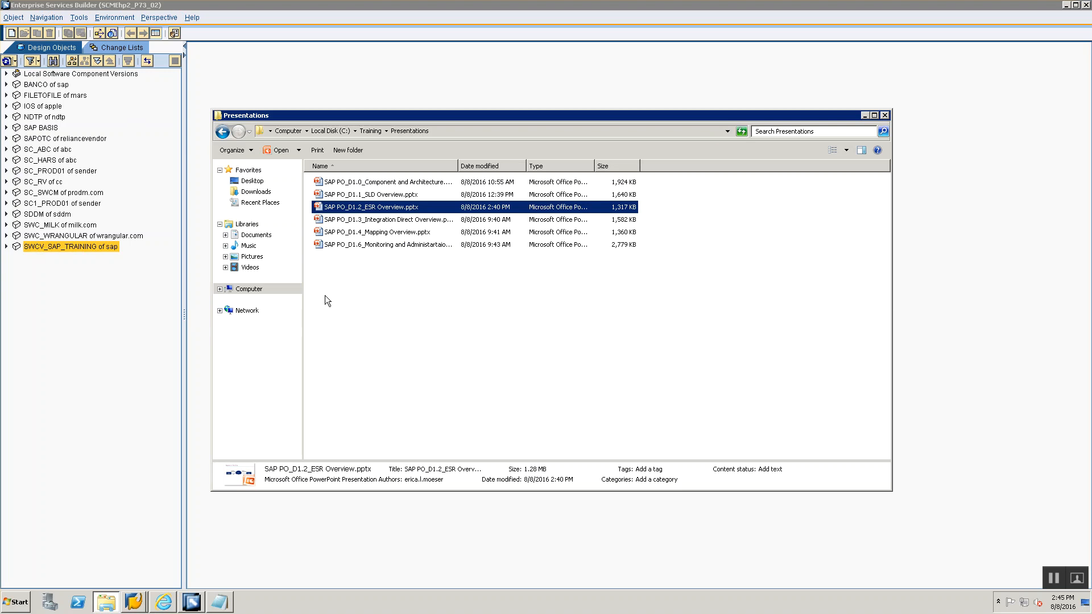
left_click(364, 131)
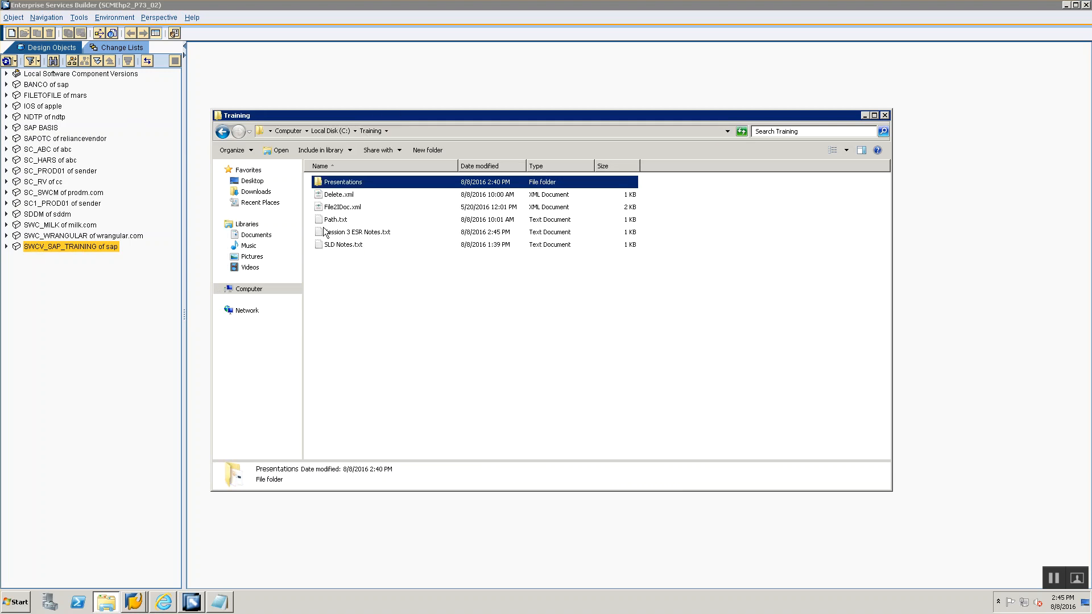
double_click(342, 245)
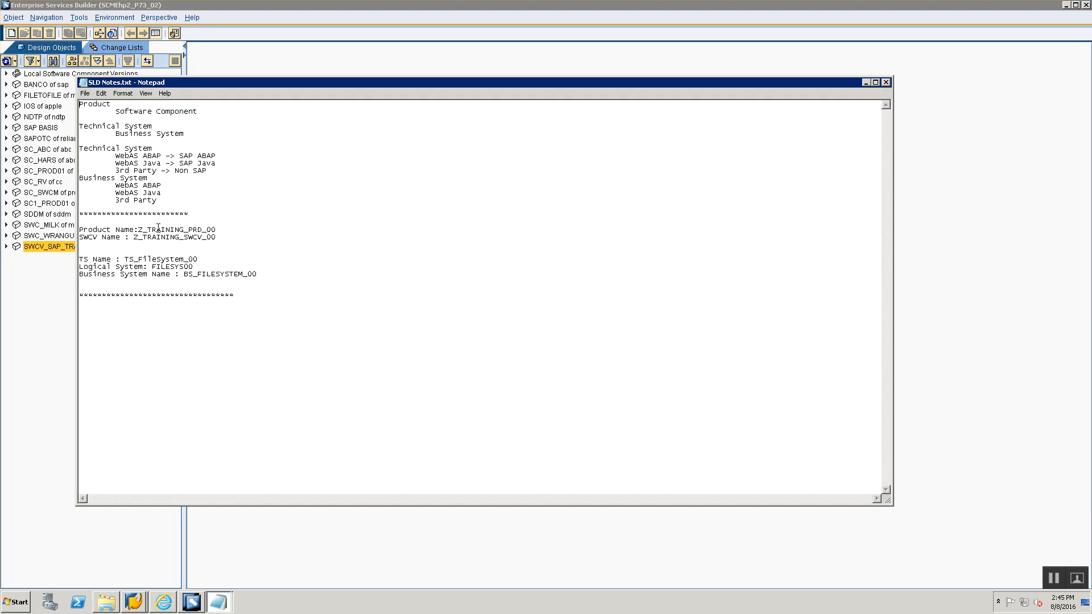
double_click(87, 239)
key("alt+Tab")
key("alt+Tab")
key("alt+Tab")
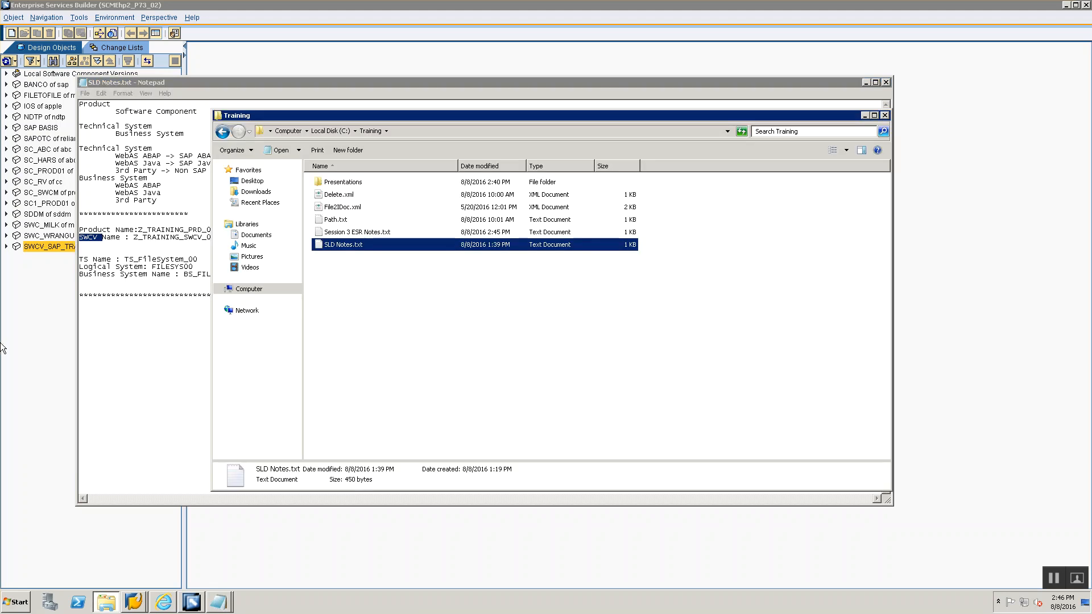
left_click(8, 340)
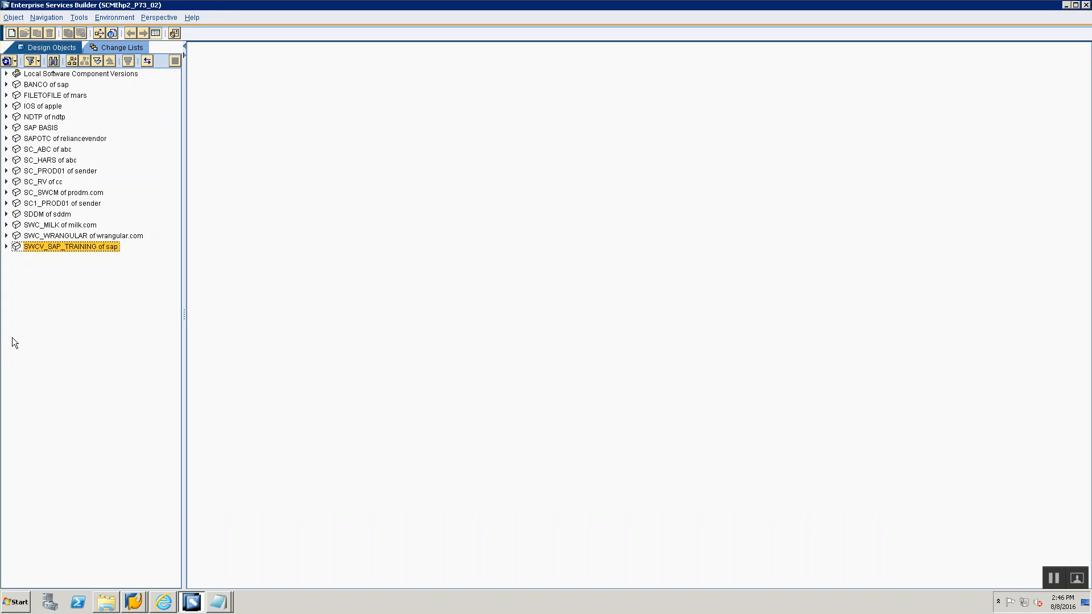
key("alt+Tab")
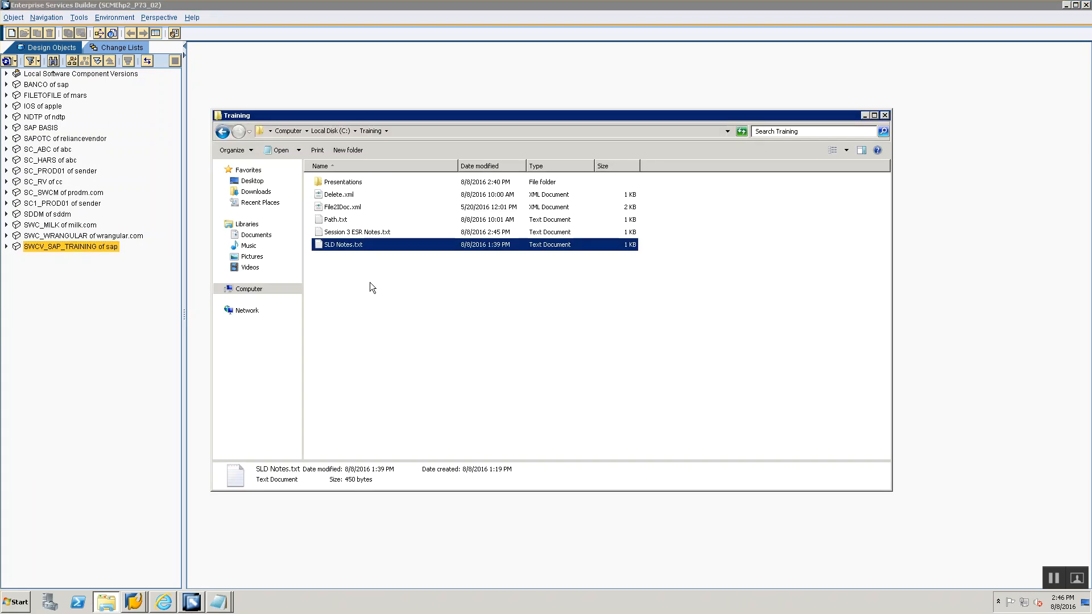
left_click(78, 284)
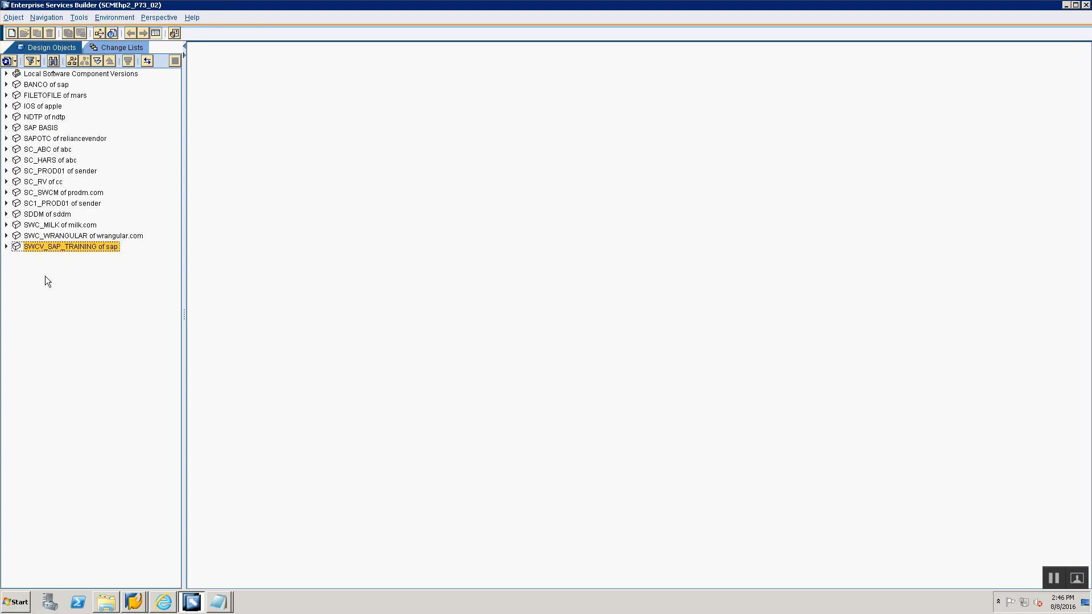
- Add a line of asterisks below the PI version list in the Session 3 notes
key("alt+Tab")
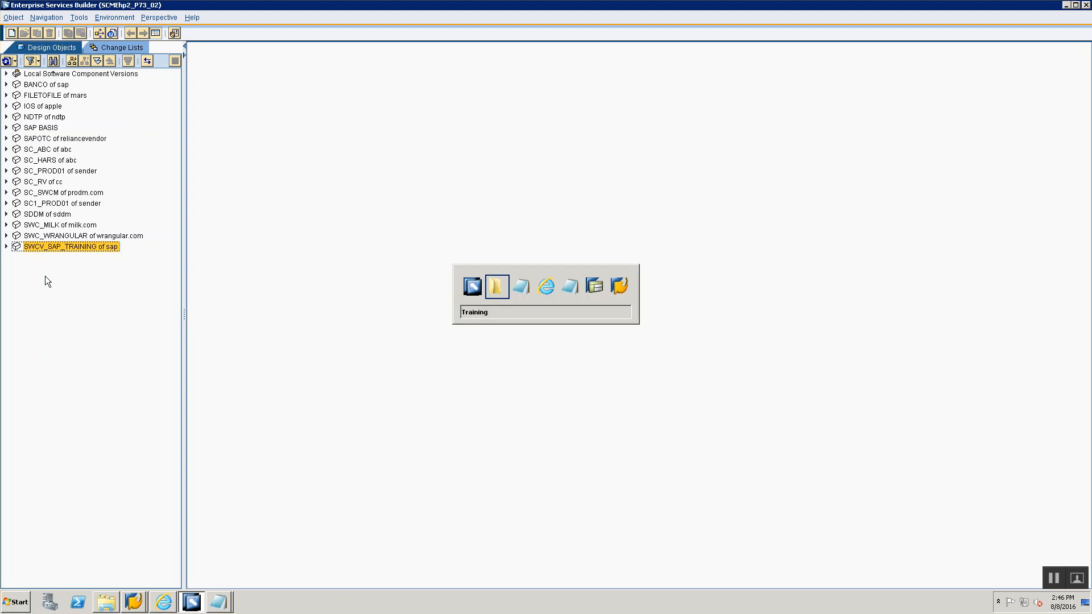
key("alt+Tab")
key("alt+Tab")
key("alt+Tab")
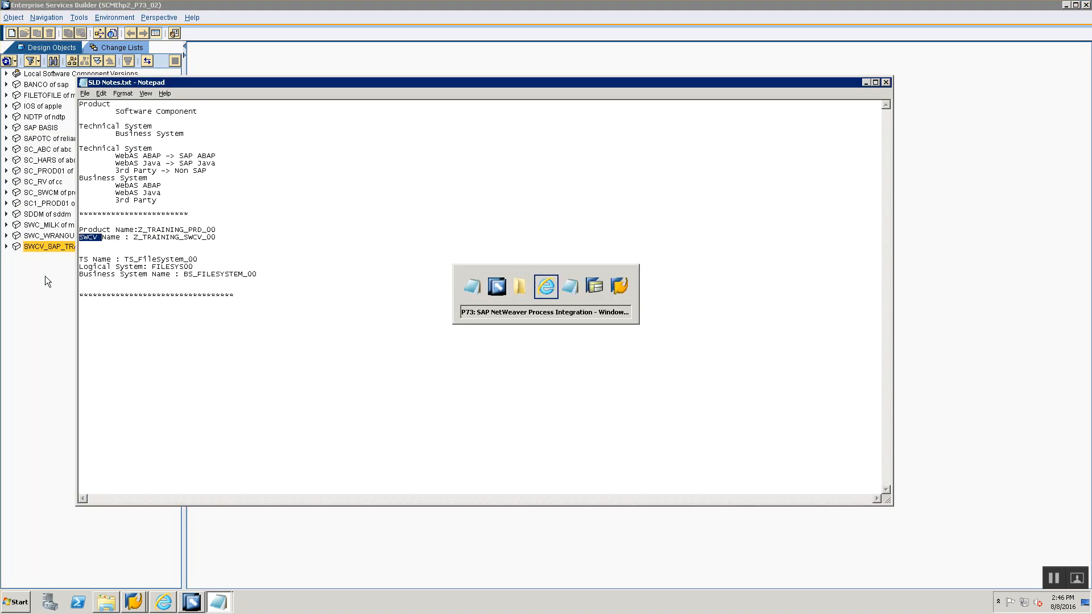
type("****************")
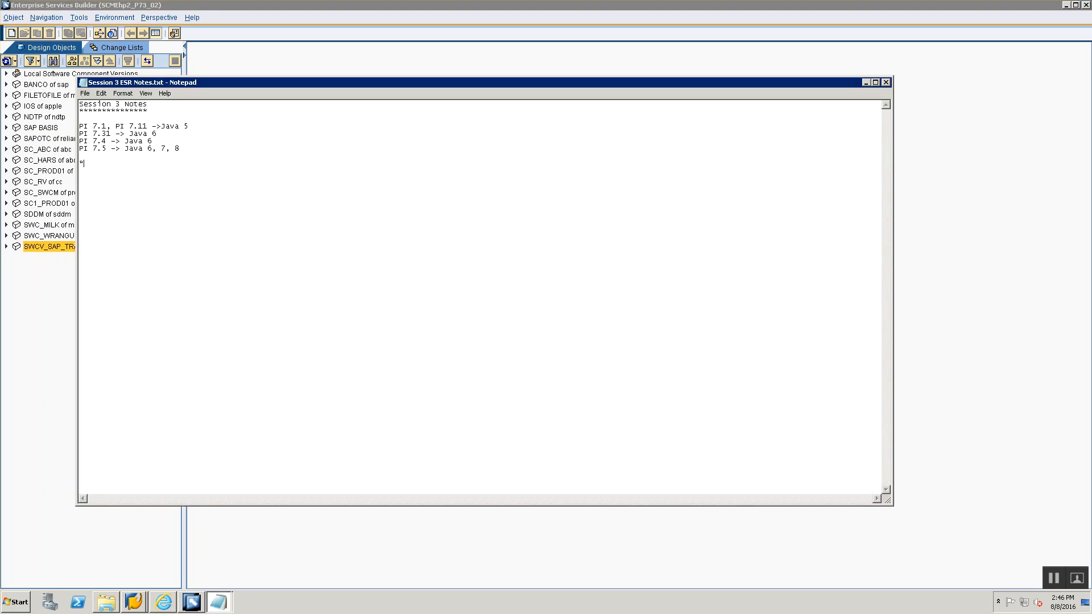
type("1. Impo")
type("rt SWCV")
type(" from S")
type(">")
type(" Clear th")
type("e SLD Data Cache")
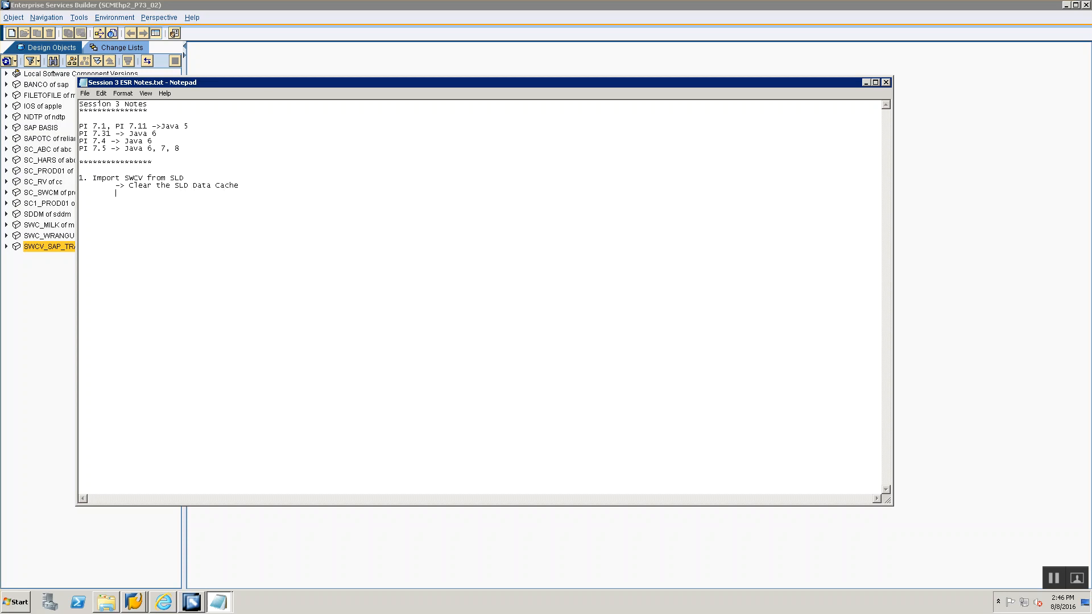
type("-> Import the SWCV from SLD")
- Write note item '1. Import SWCV from SLD' with sub-points '-> Clear the SLD Data Cache' and '-> Import the SWCV from SLD'
key("alt+Tab")
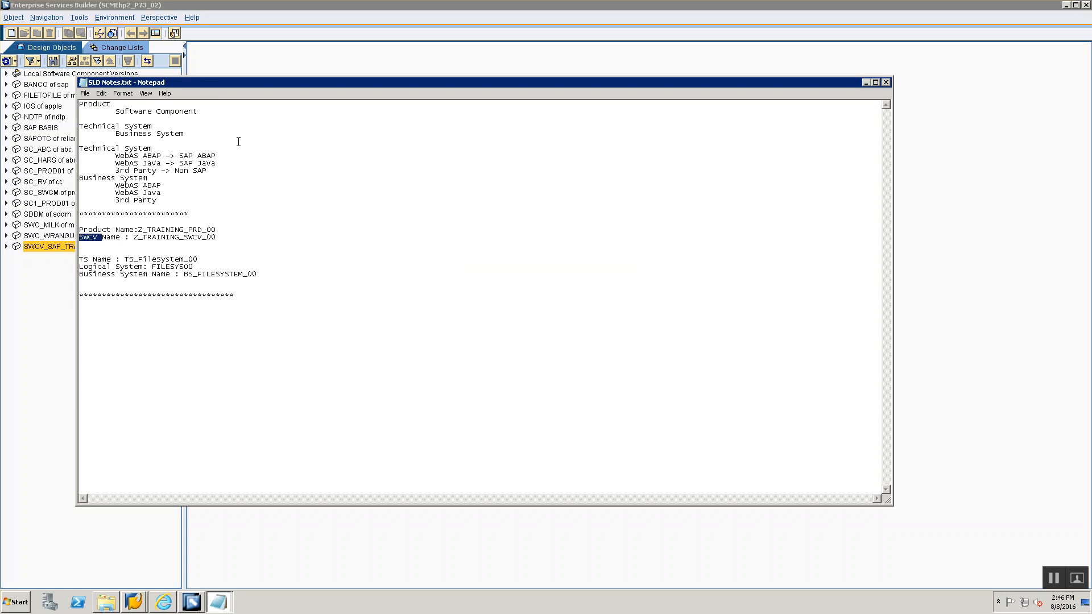
- Annotate the Clear the SLD Data Cache note with its menu path '--> Environment --> Clear SLD Data Cache'
key("alt+Tab")
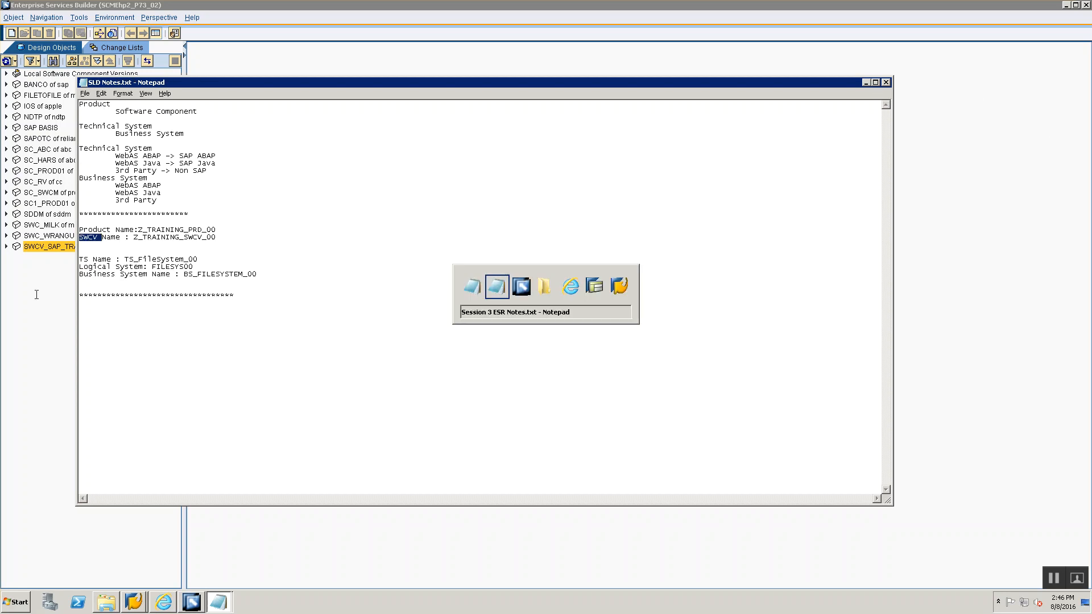
key("alt+Tab")
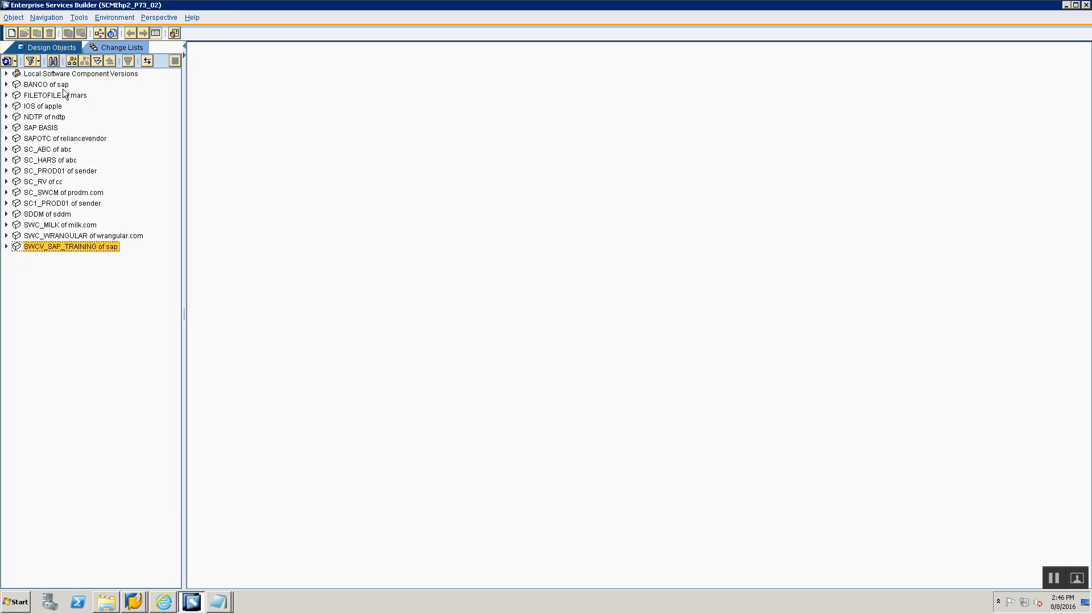
left_click(107, 16)
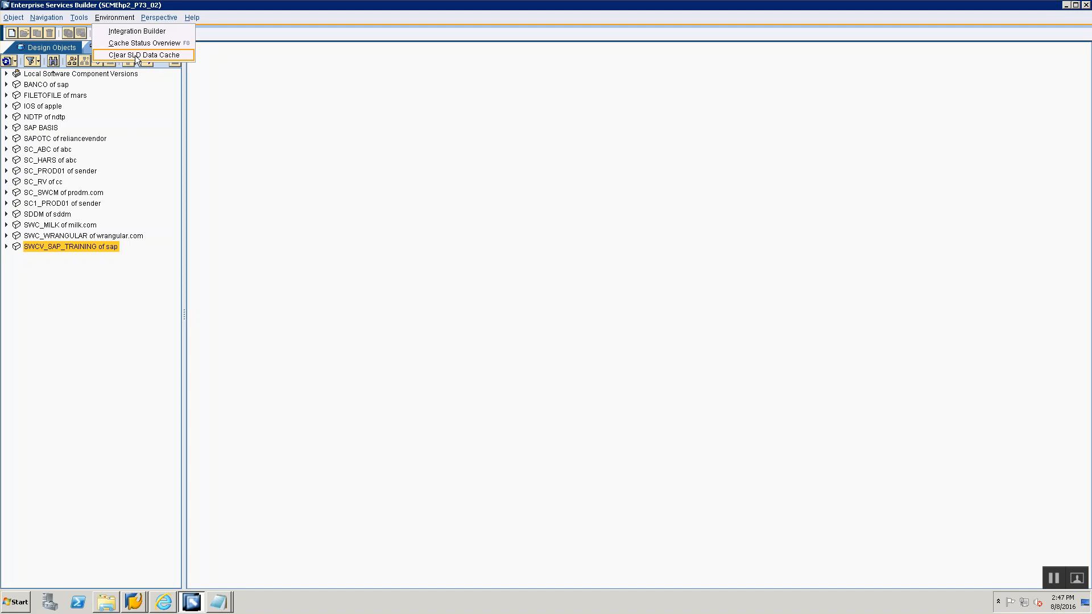
key("alt+Tab")
key("alt+Tab")
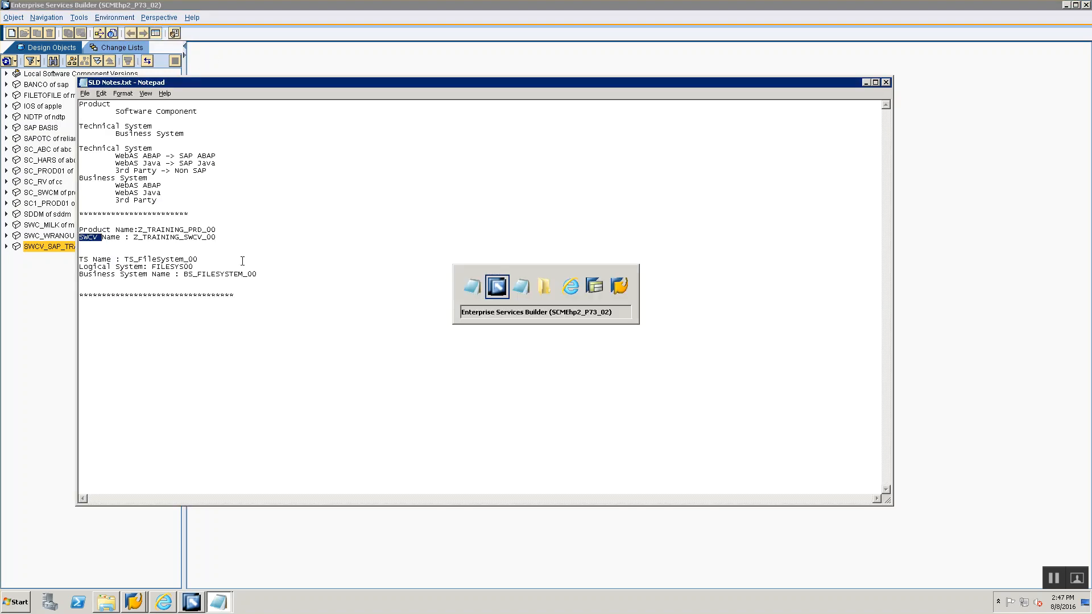
left_click(256, 182)
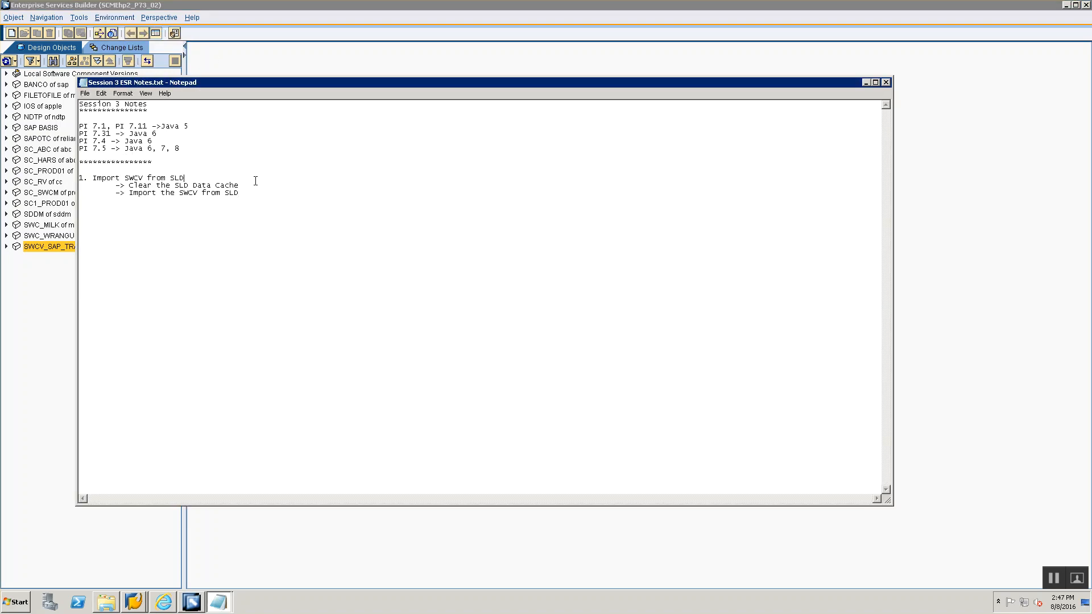
type("--> Enviuro")
type("ronment ")
type("--> Clear SL")
type("D Data Cache")
- Clear the SLD data cache in the Enterprise Services Builder and close the confirmation
key("alt+Tab")
key("alt+Tab")
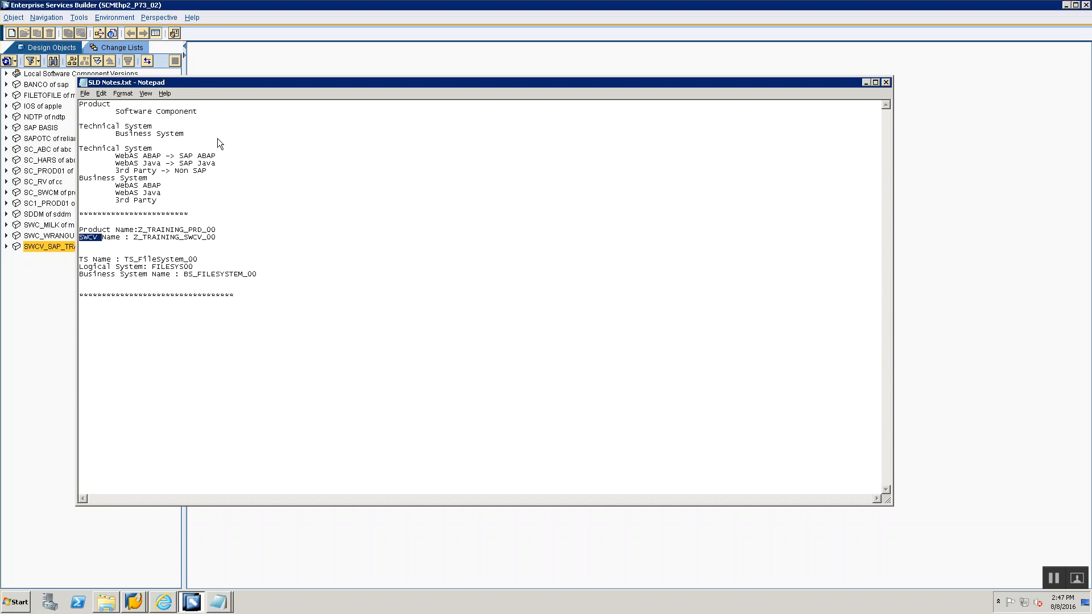
left_click(114, 17)
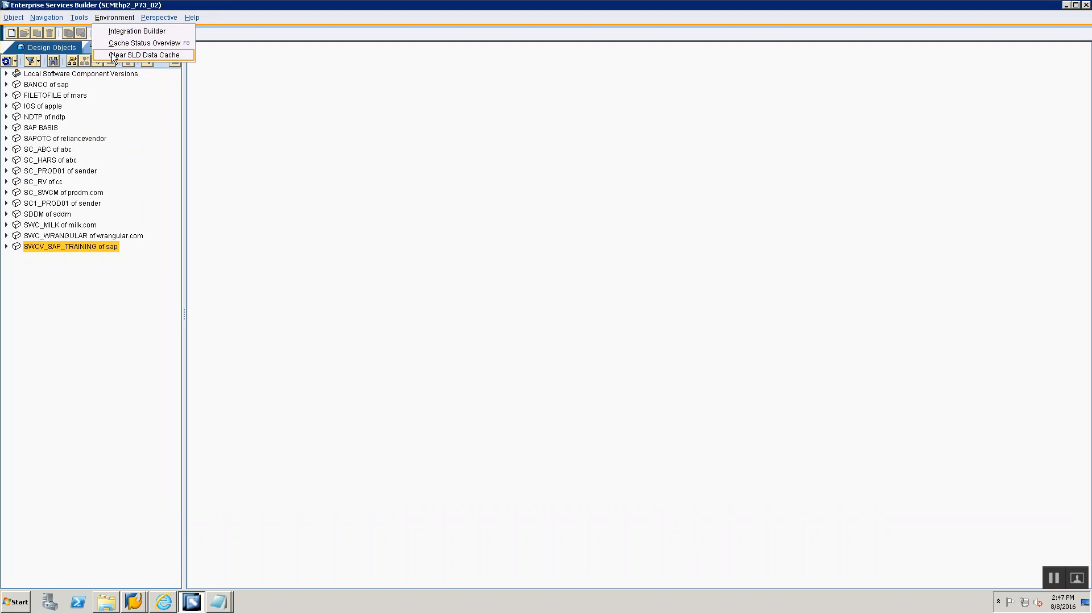
left_click(112, 55)
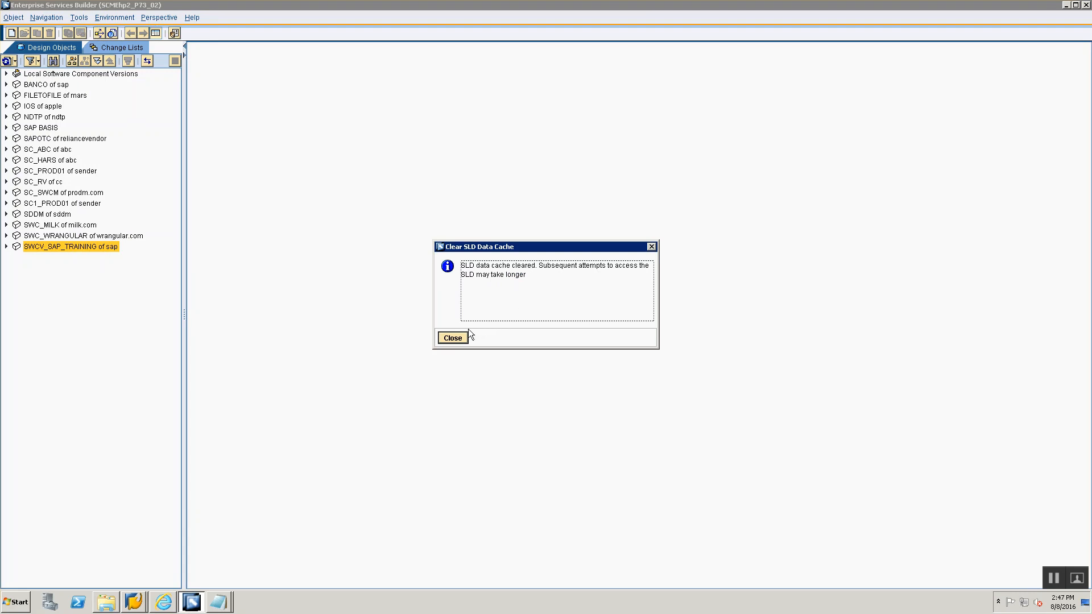
left_click(453, 338)
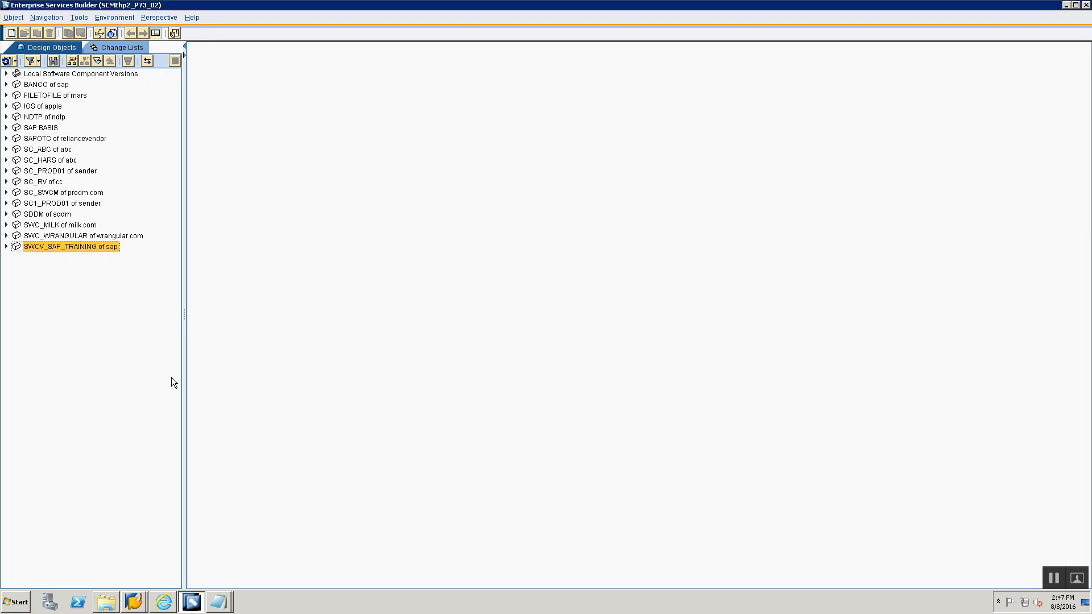
- Create a new Software Component Version set to Import from SLD and display the list of available versions
key("alt+Tab")
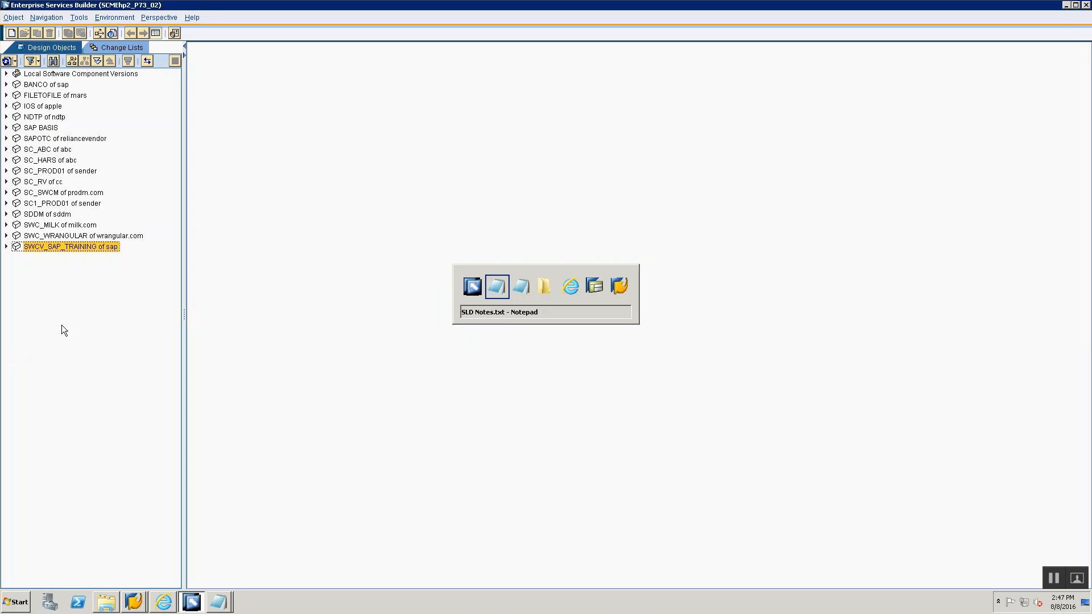
key("alt+Tab")
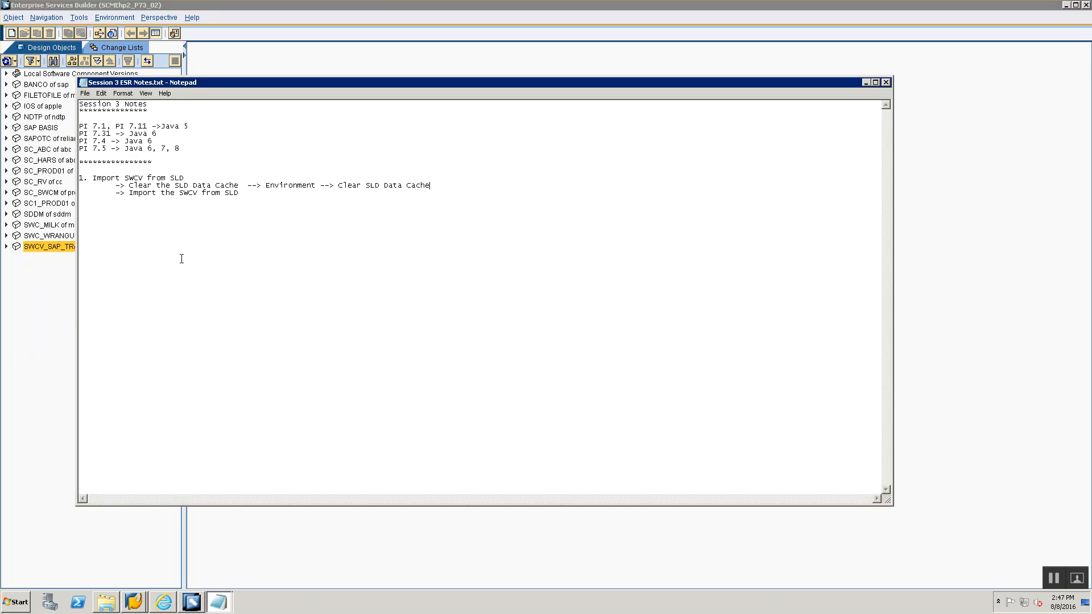
key("alt+Tab")
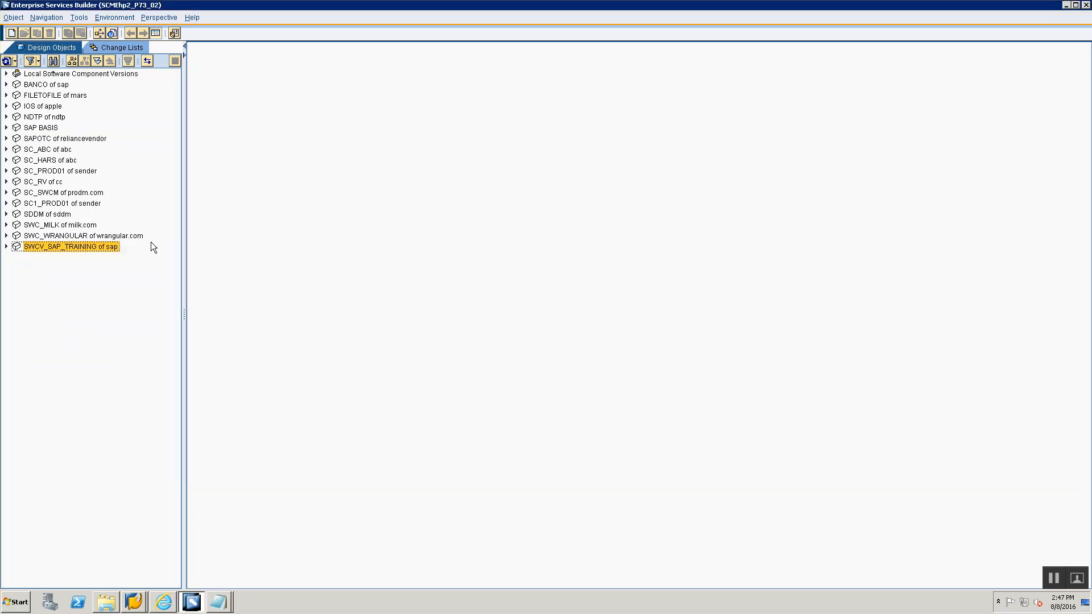
right_click(42, 245)
left_click(36, 349)
right_click(39, 355)
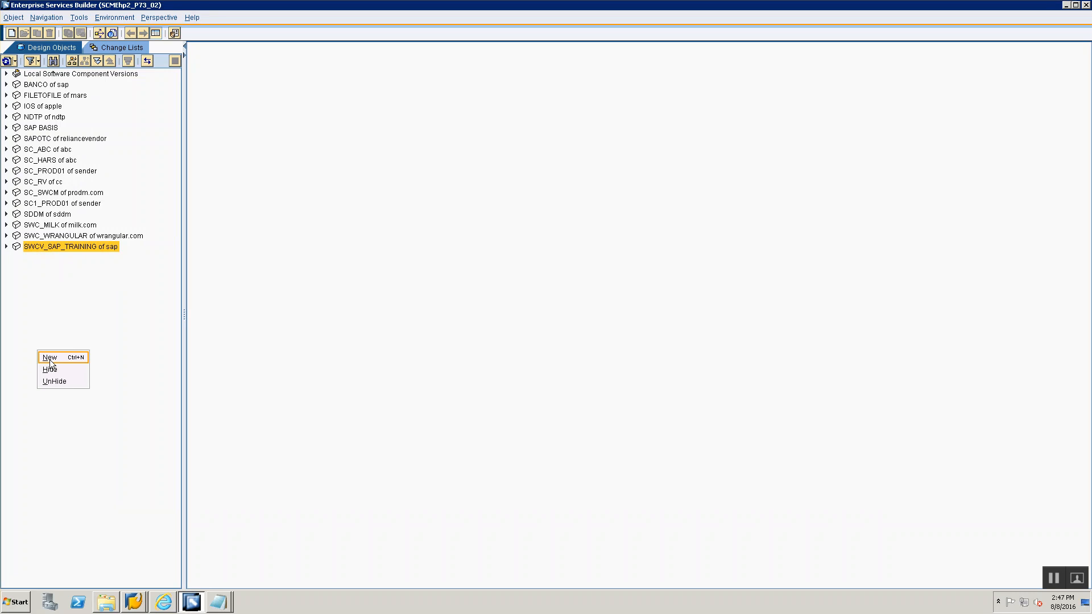
left_click(56, 326)
right_click(56, 326)
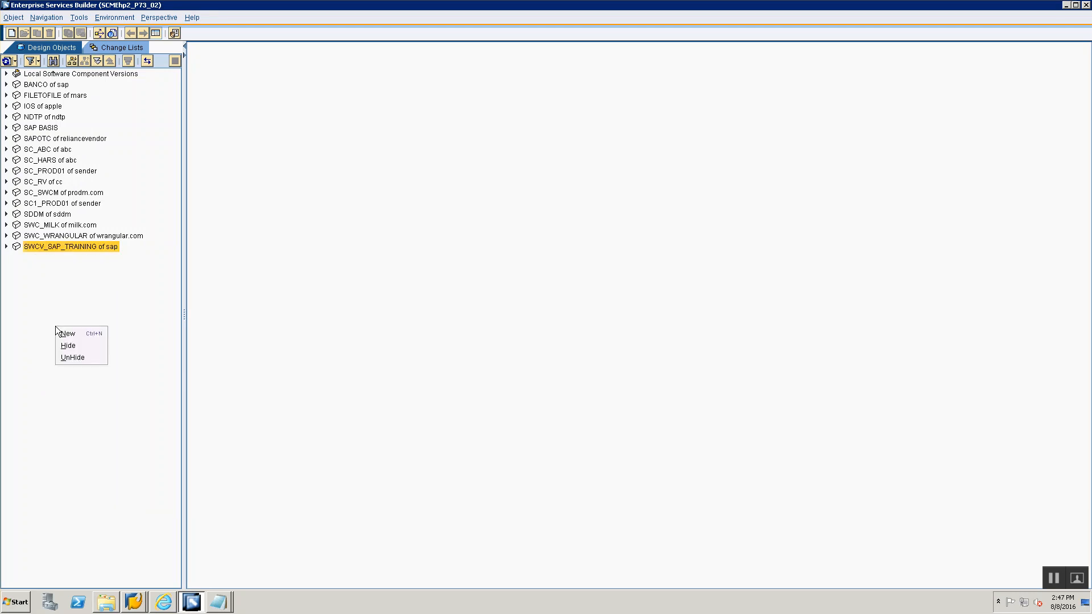
left_click(67, 334)
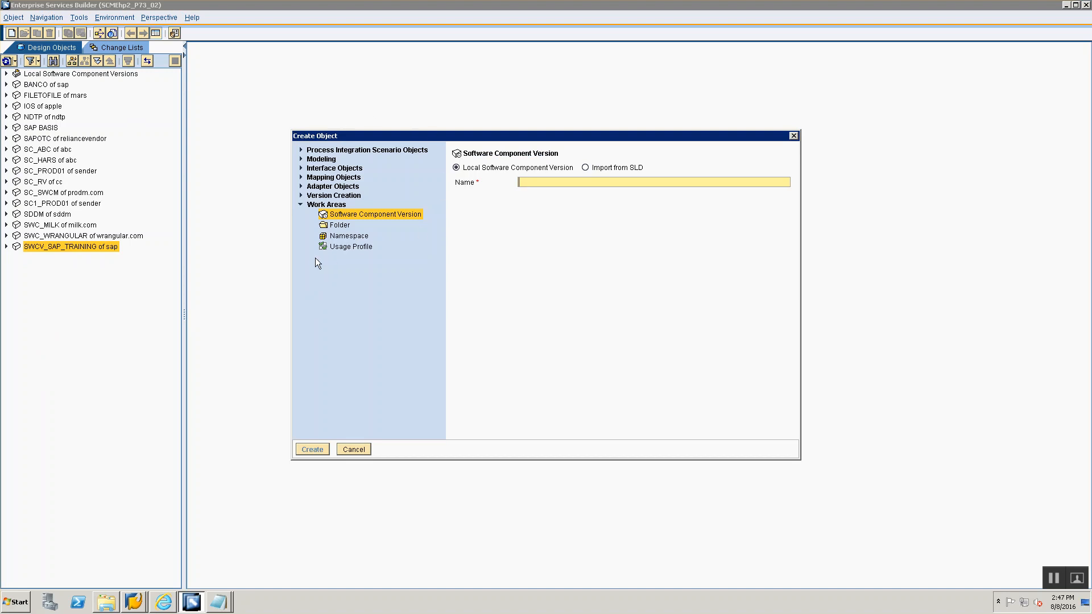
left_click(347, 216)
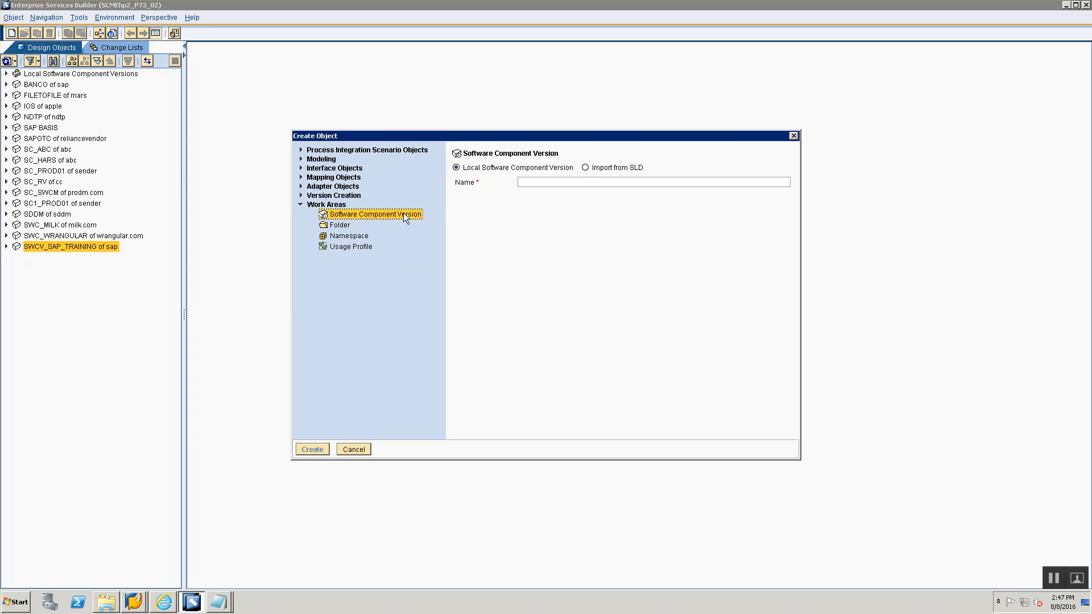
left_click(586, 169)
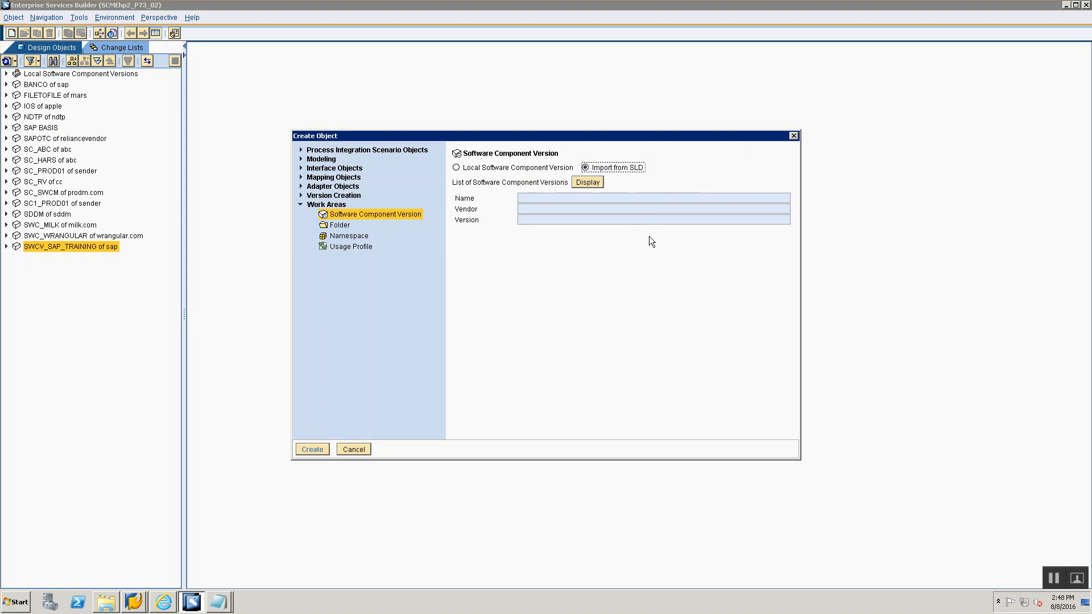
left_click(593, 183)
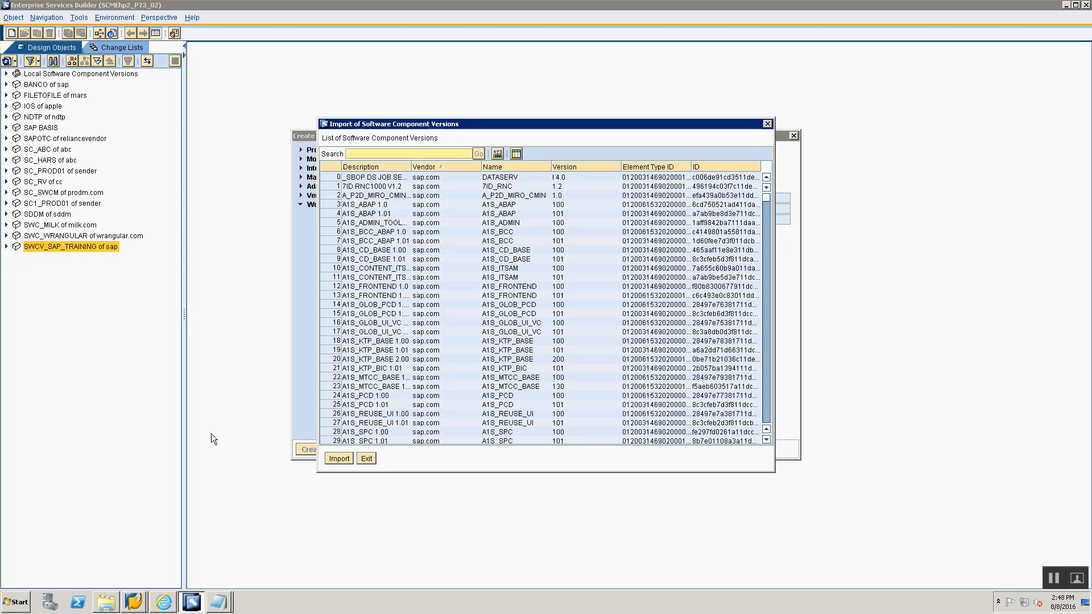
- Copy the SWCV name Z_TRAINING_SWCV_00 from the SLD notes and paste it into the import list's search field
key("alt+Tab")
key("alt+Tab")
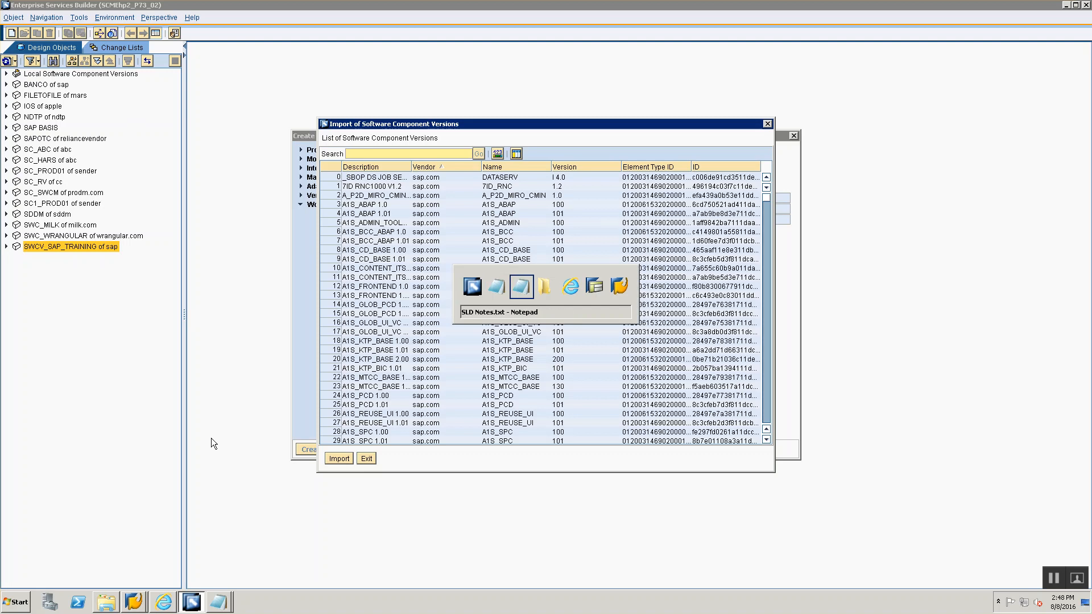
left_click(134, 237)
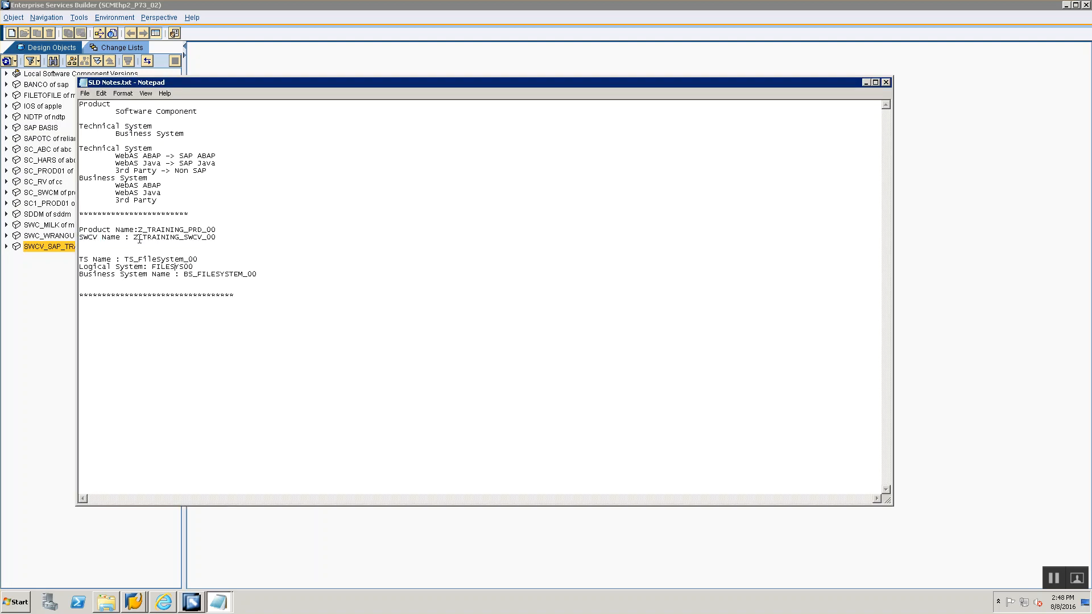
left_click_drag(134, 238, 218, 238)
key("ctrl+c")
key("alt+Tab")
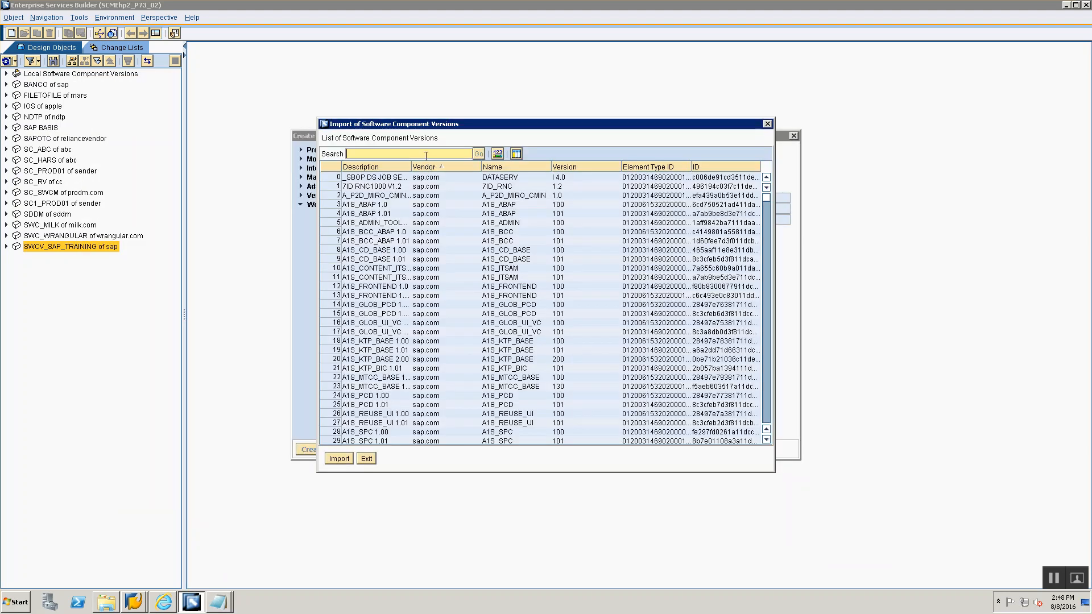
left_click(426, 154)
key("ctrl+v")
- Search the list for Z_TRAINING_SWCV_00 and select its training.com entry
key("alt+Tab")
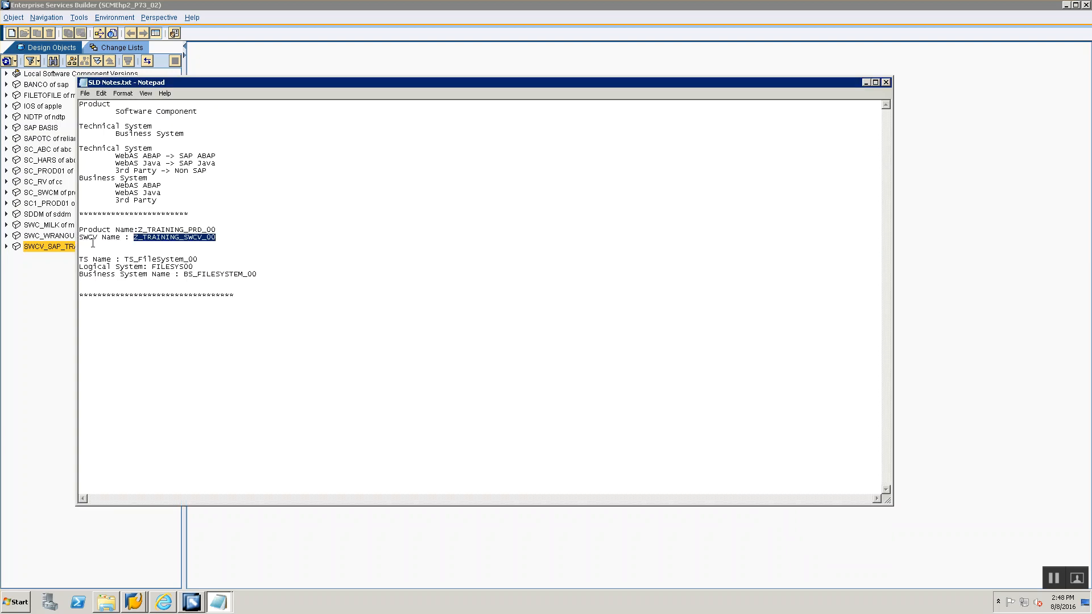
key("alt+Tab")
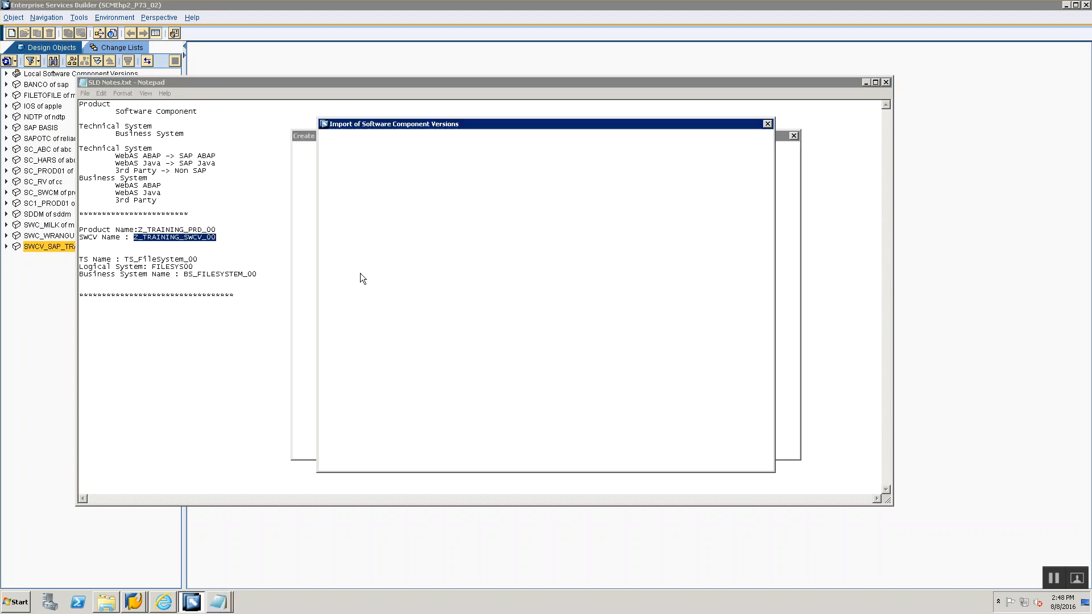
key("alt+Tab")
key("alt+Tab")
key("alt+Tab")
key("alt+Tab")
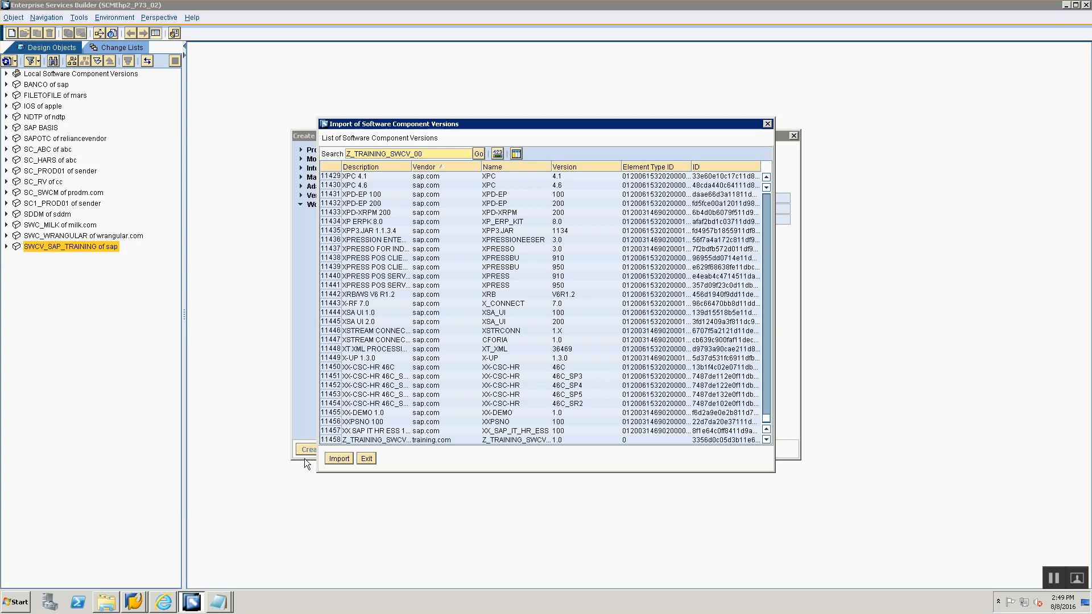
left_click(360, 441)
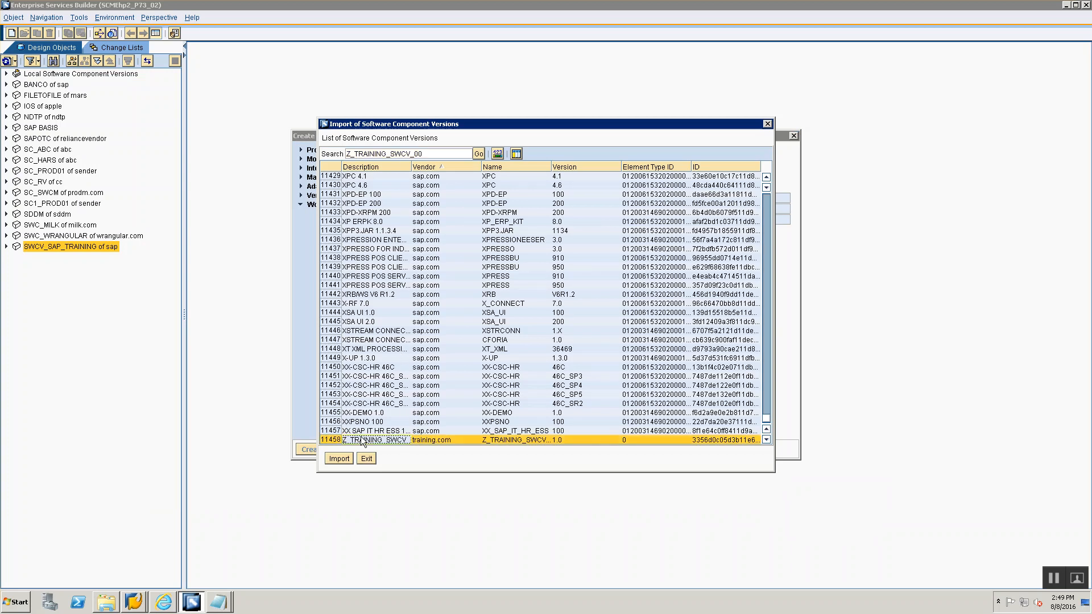
key("alt+Tab")
key("alt+Tab")
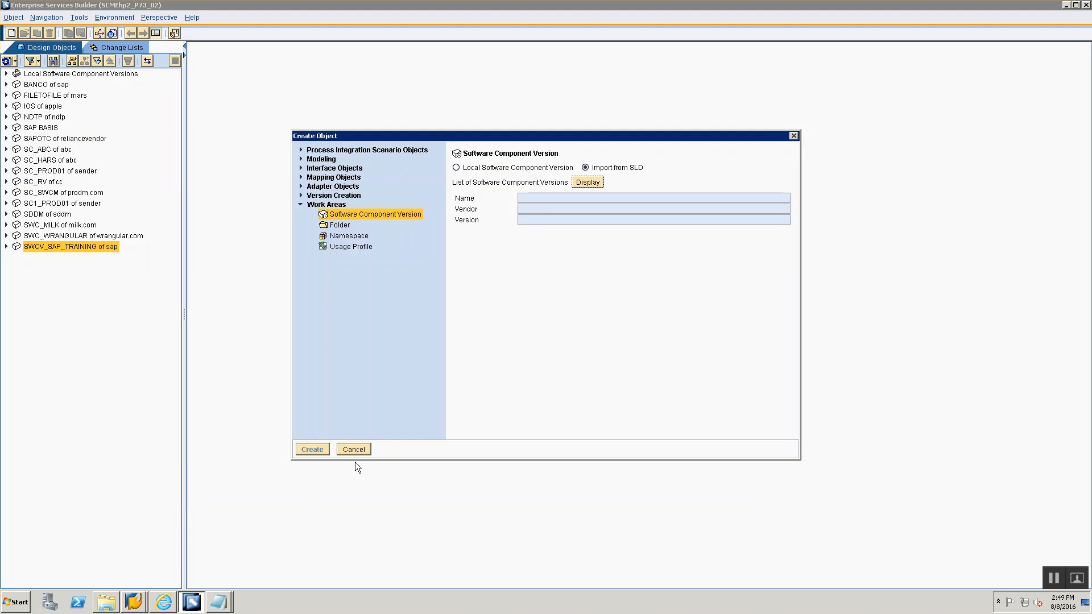
- Restart creating a Software Component Version, choosing Import from SLD and displaying the list of available versions
left_click(354, 451)
right_click(41, 280)
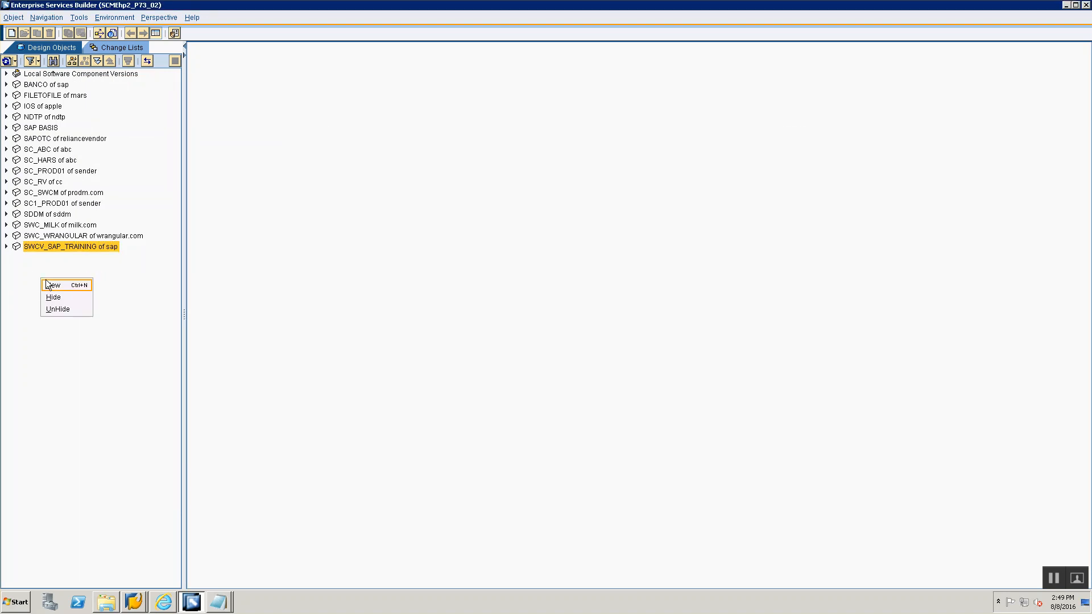
left_click(50, 284)
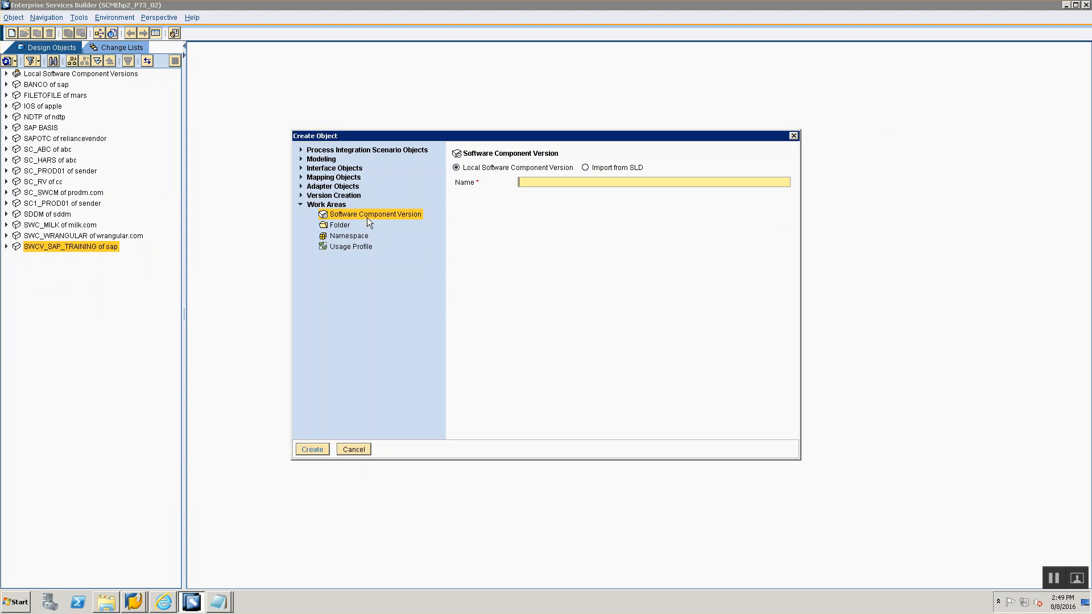
left_click(586, 168)
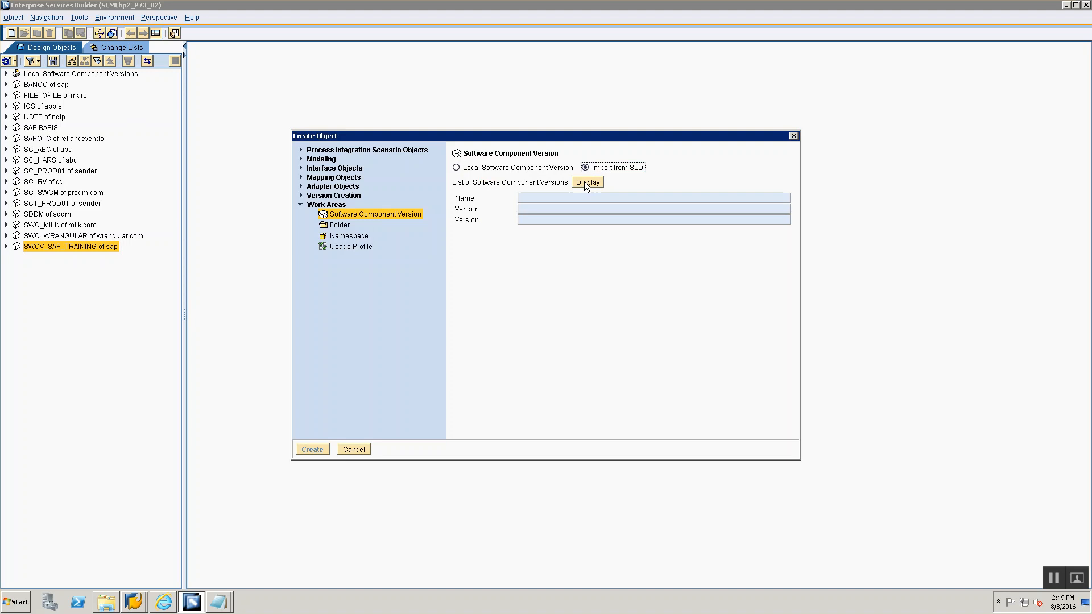
left_click(578, 185)
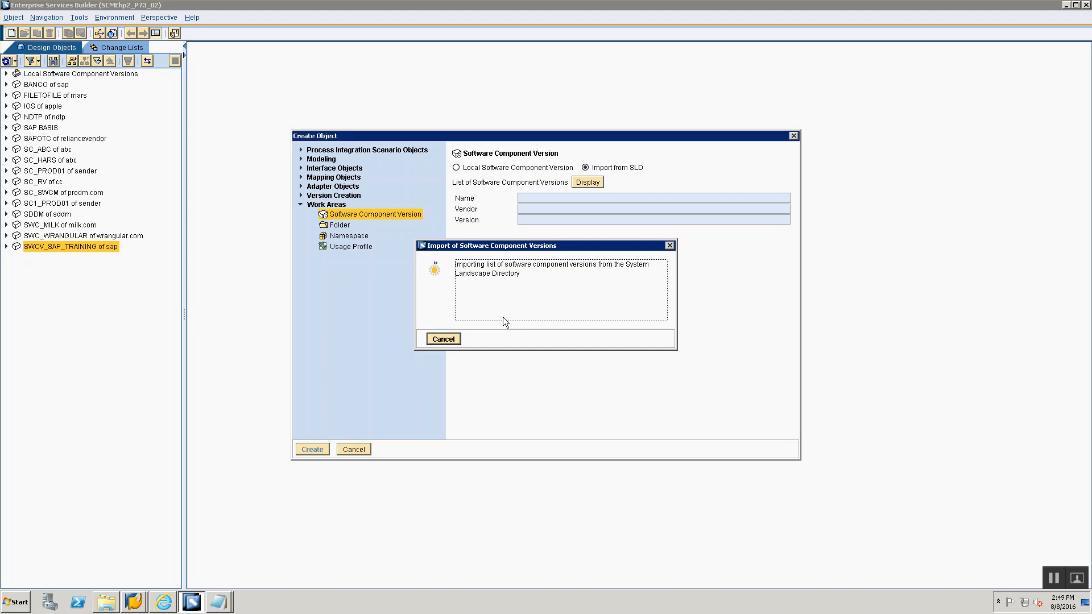
- Paste the SWCV name Z_TRAINING_SWCV_00 from the SLD notes into the import list's search field
key("alt+Tab")
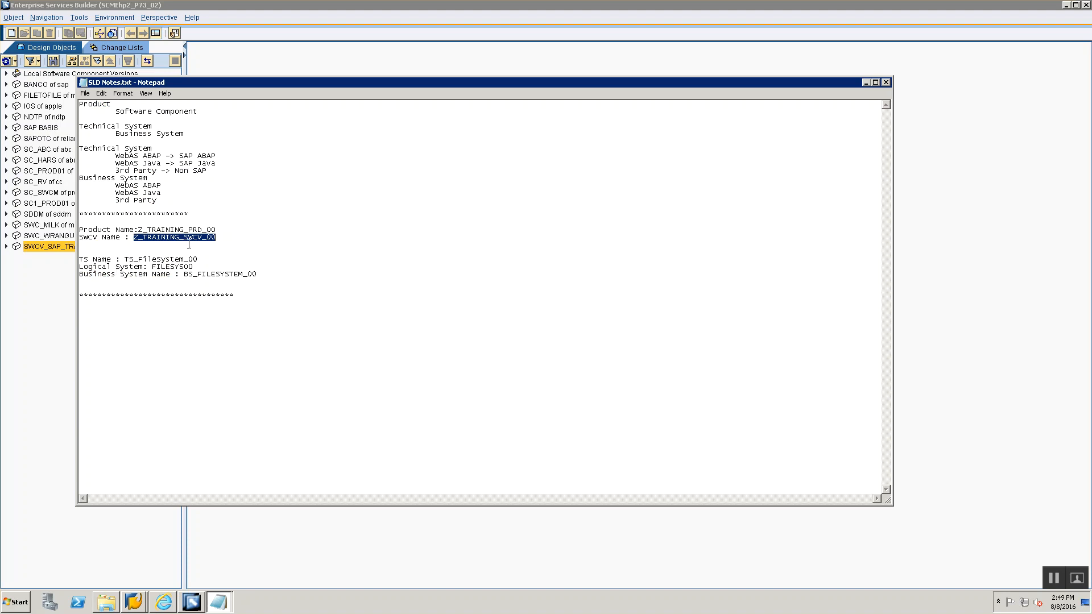
key("alt+Tab")
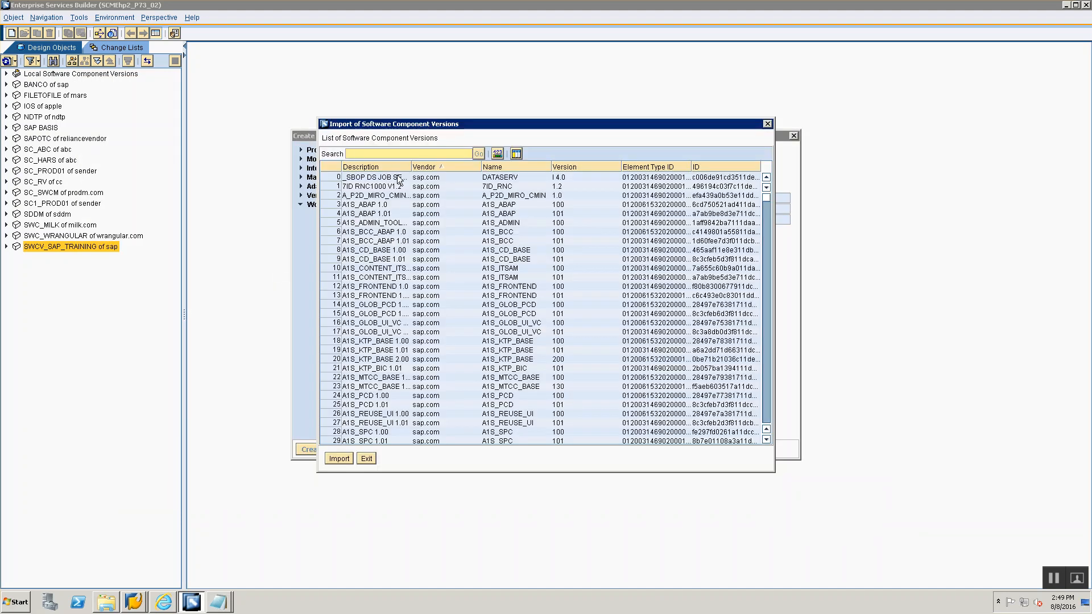
key("ctrl+v")
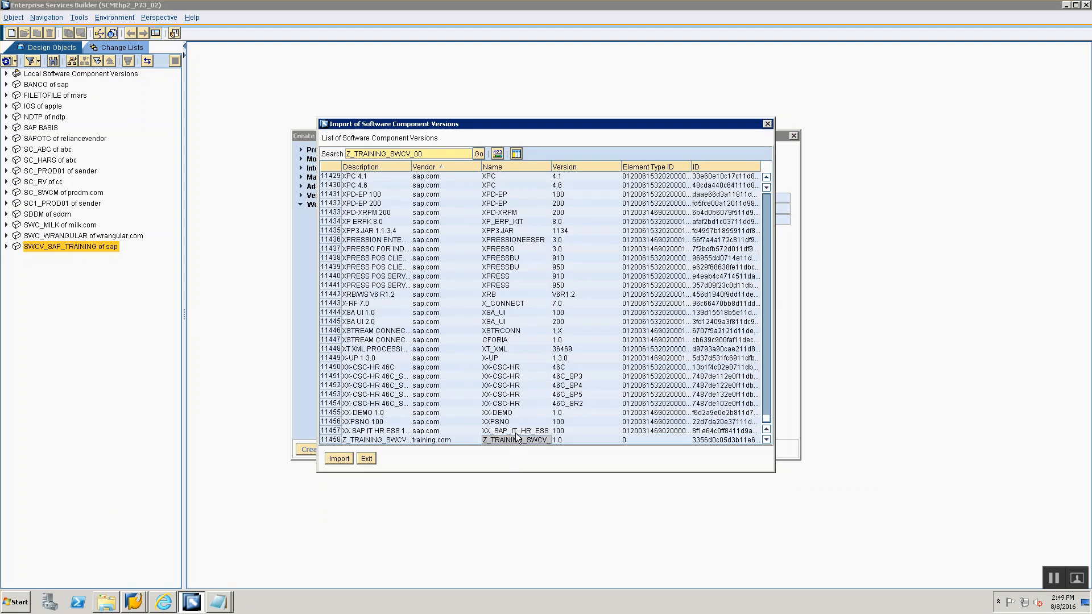
- Widen the list columns, select the Z_TRAINING_SWCV_00 training.com entry and import it
left_click_drag(550, 166, 593, 176)
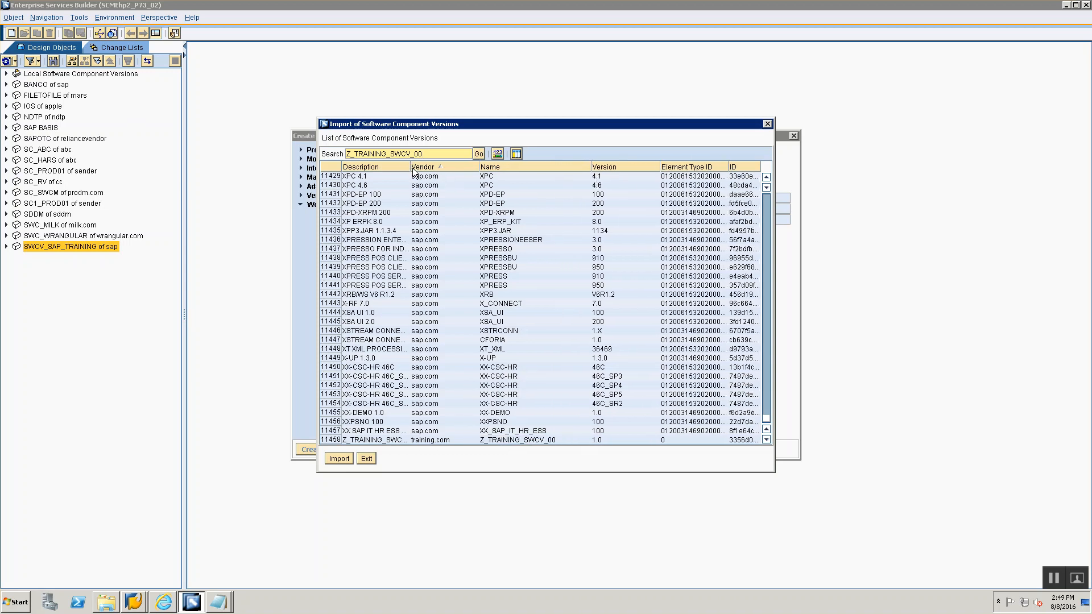
left_click_drag(411, 168, 449, 174)
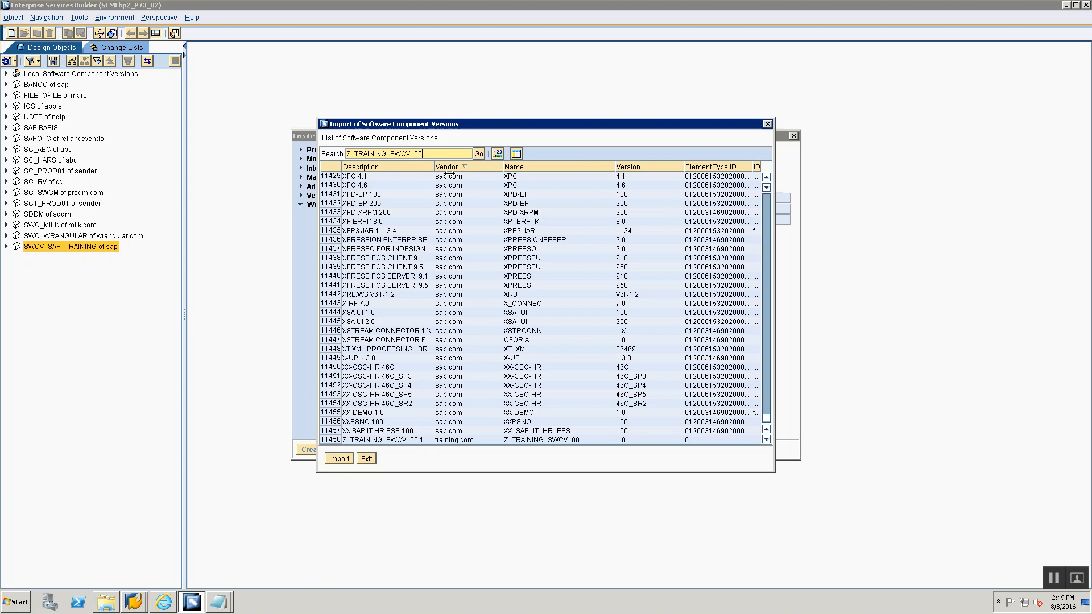
left_click(405, 440)
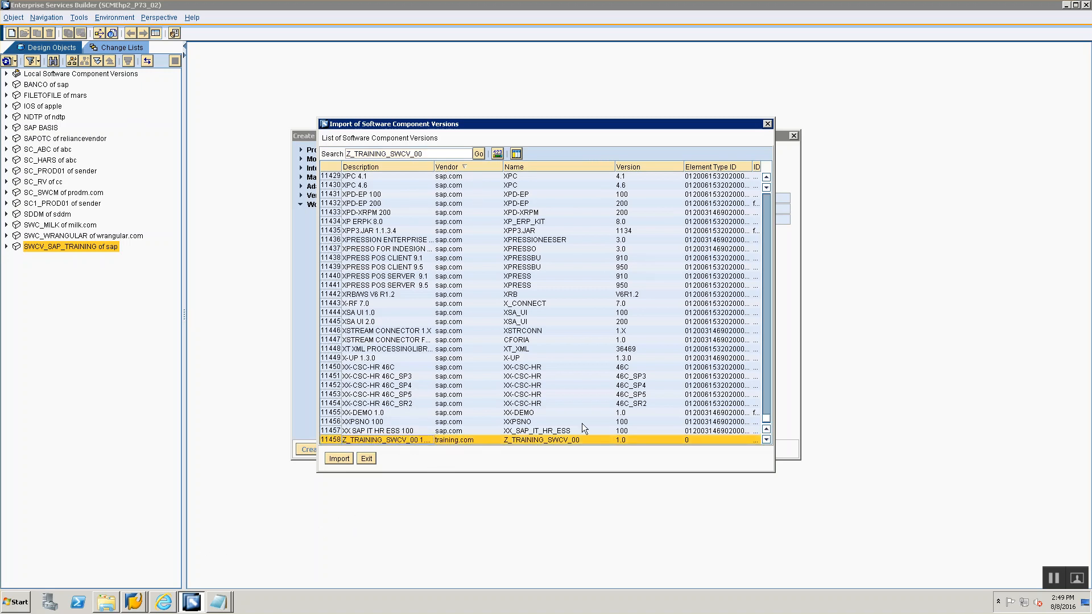
left_click(338, 458)
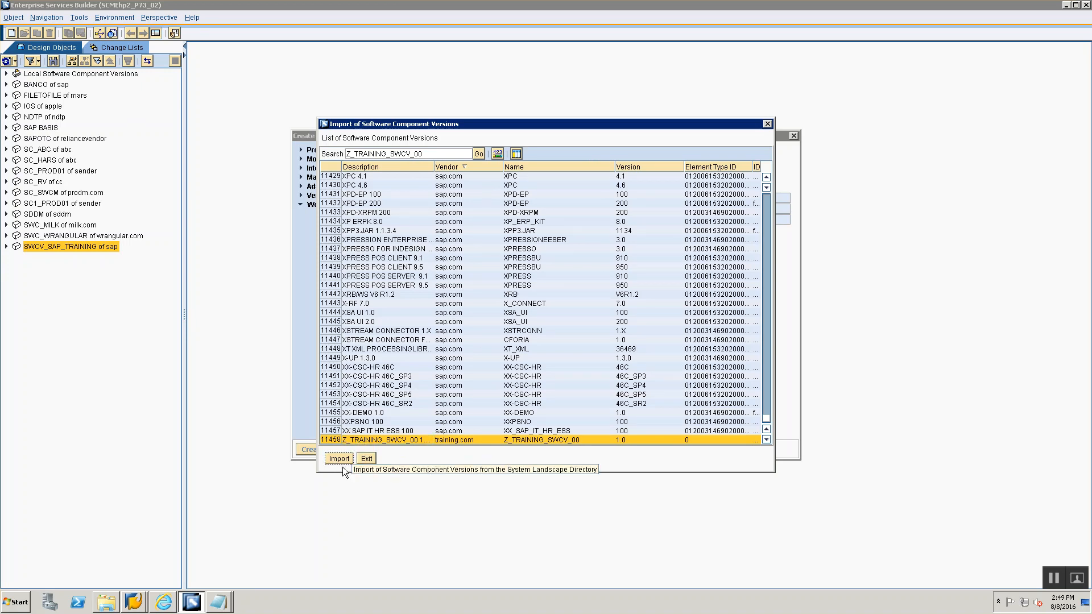
- Minimize the SLD notes and create the Software Component Version Z_TRAINING_SWCV_00 1.0 of training.com
key("alt+Tab")
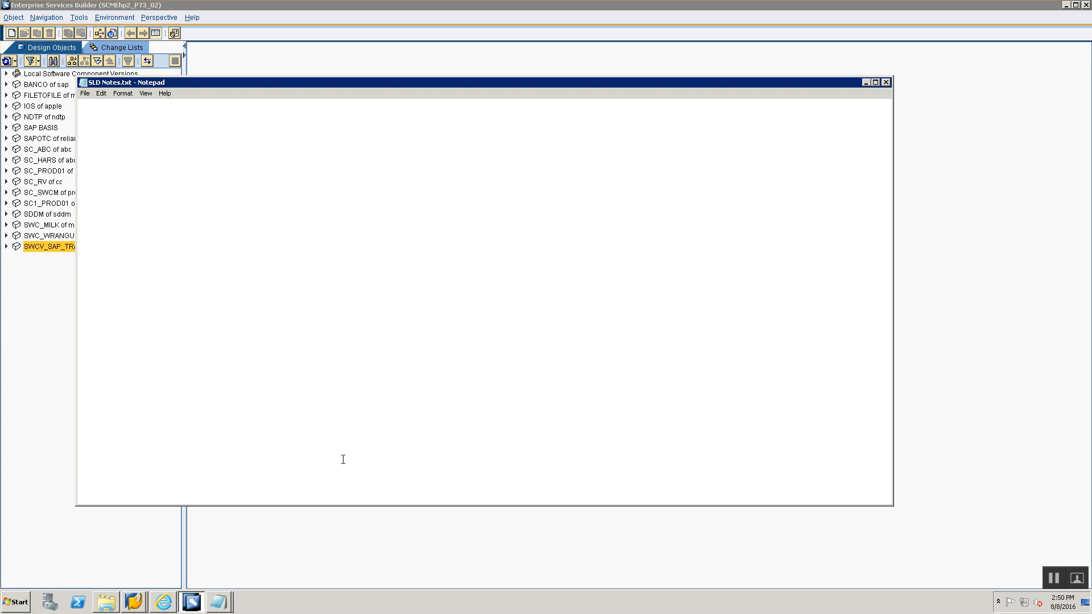
left_click(864, 83)
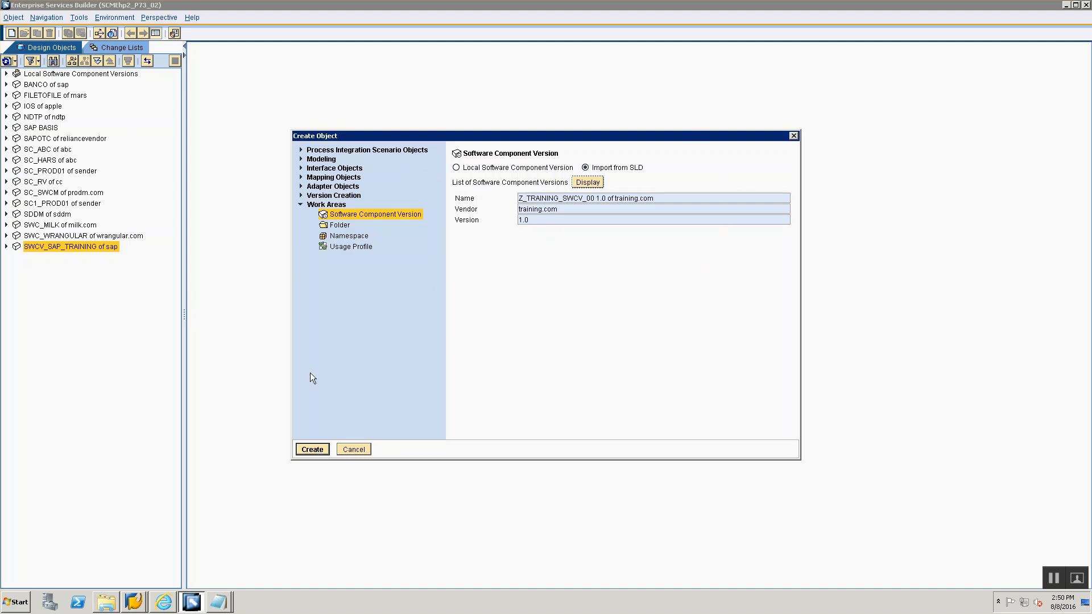
left_click(309, 449)
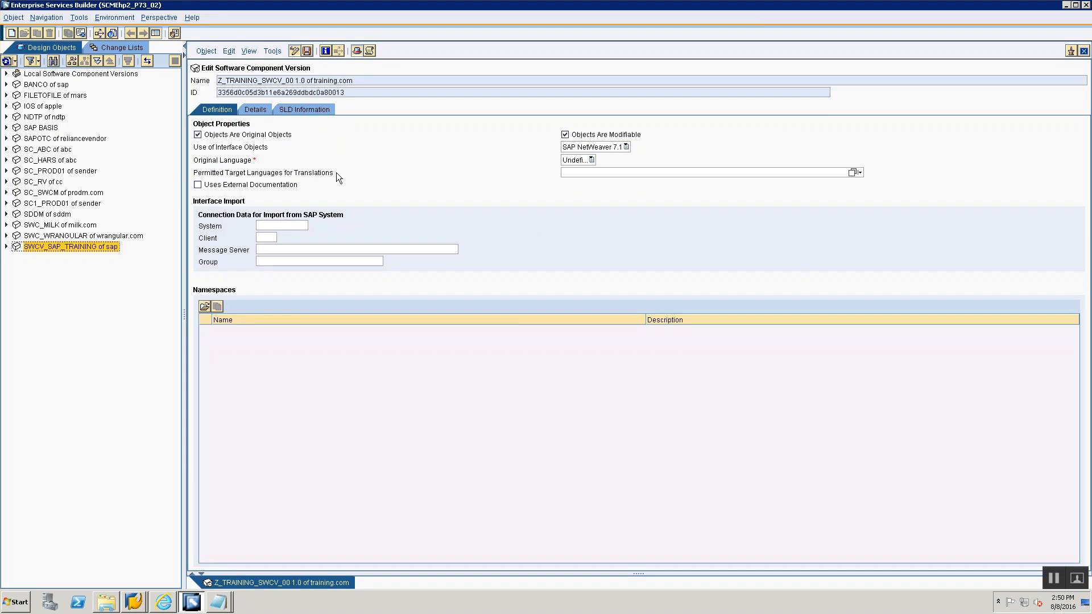
- Set the software component version's original language to English and save it
left_click(576, 161)
left_click(572, 171)
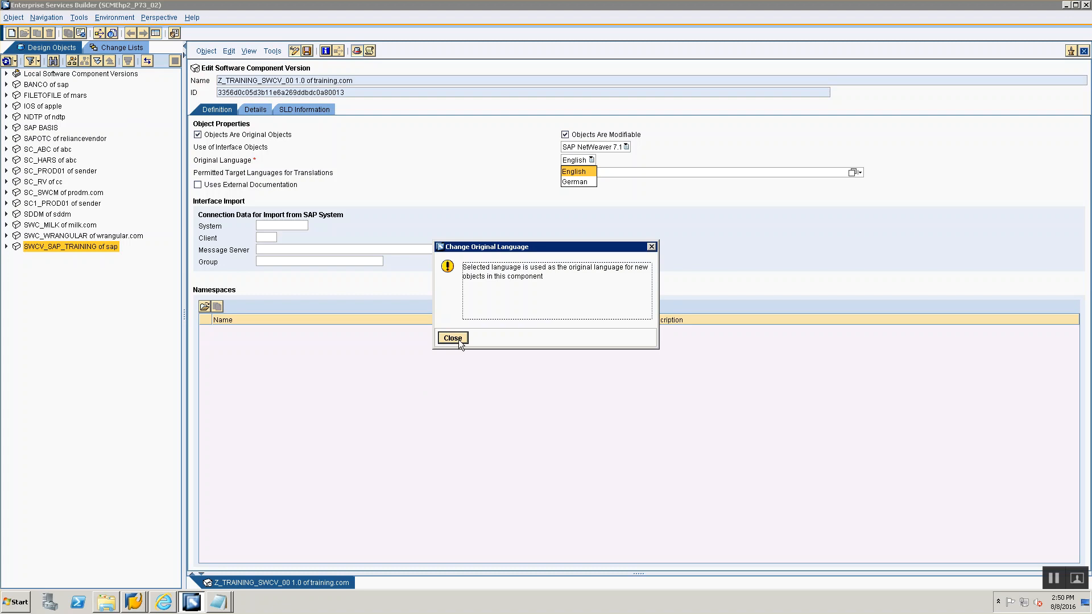
left_click(455, 337)
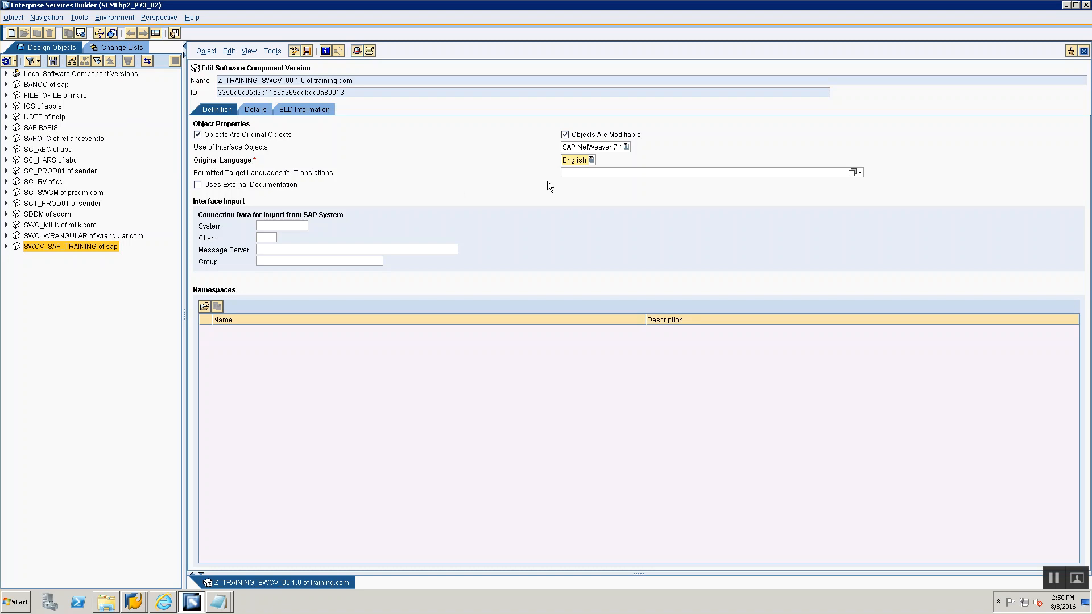
left_click(575, 161)
left_click(307, 51)
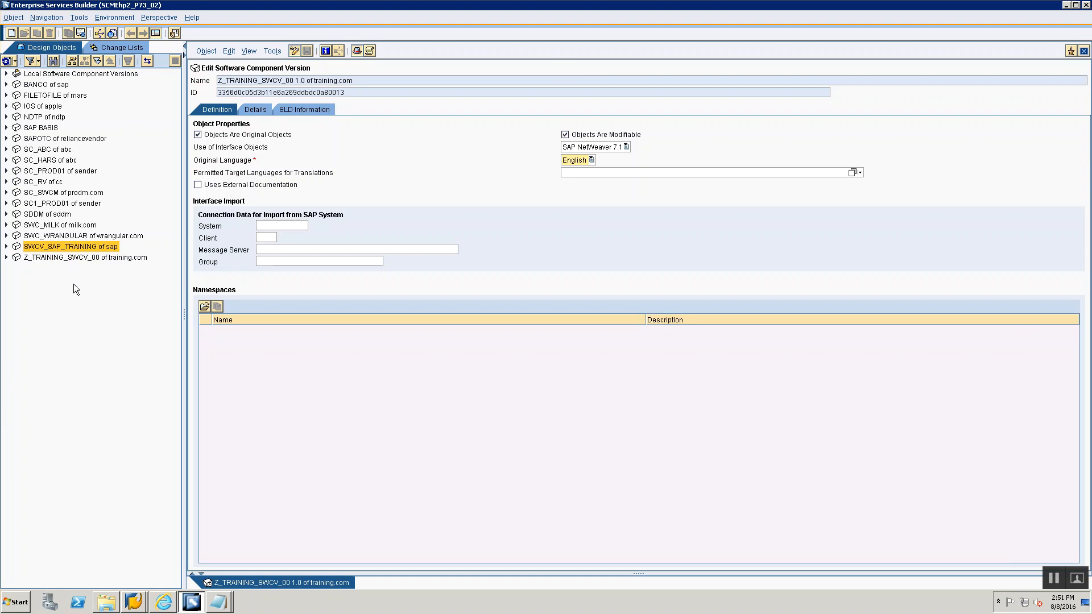
- Close the editor and expand Z_TRAINING_SWCV_00 and its 1.0 version in the design objects tree
left_click(70, 259)
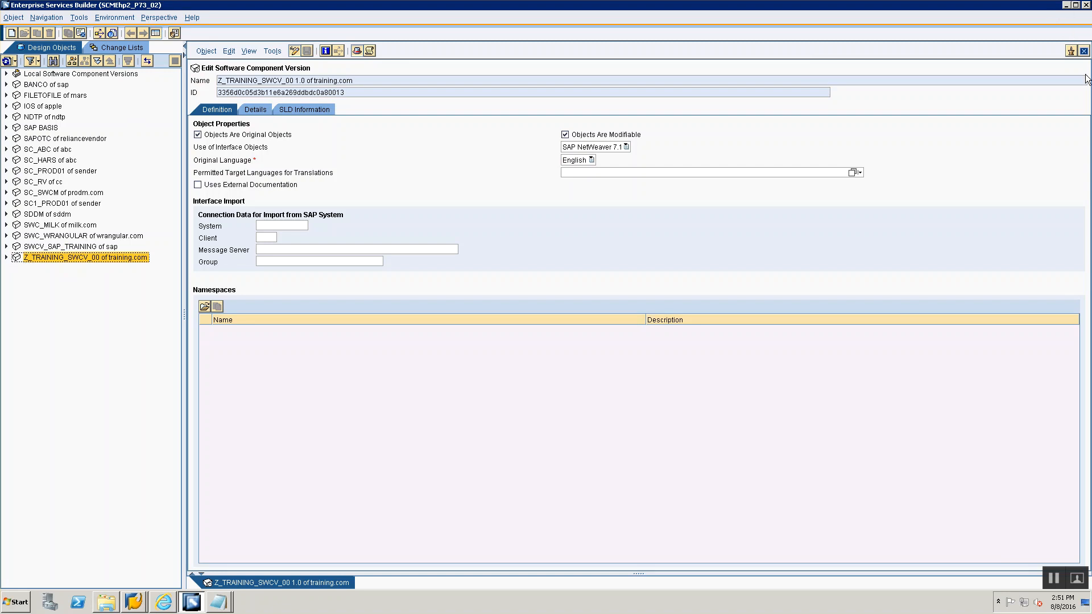
left_click(1083, 52)
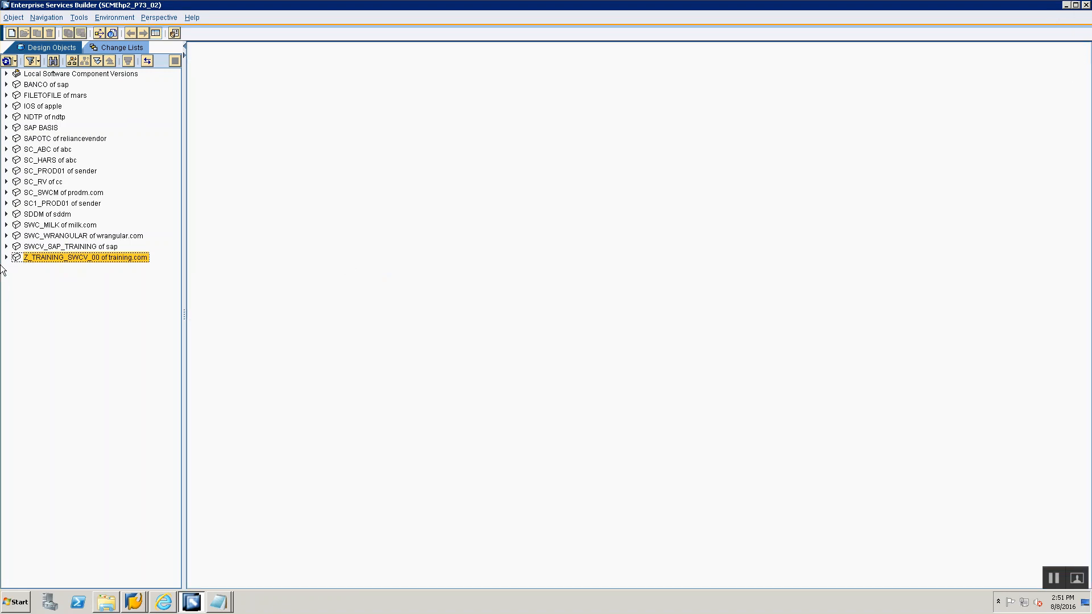
left_click(6, 258)
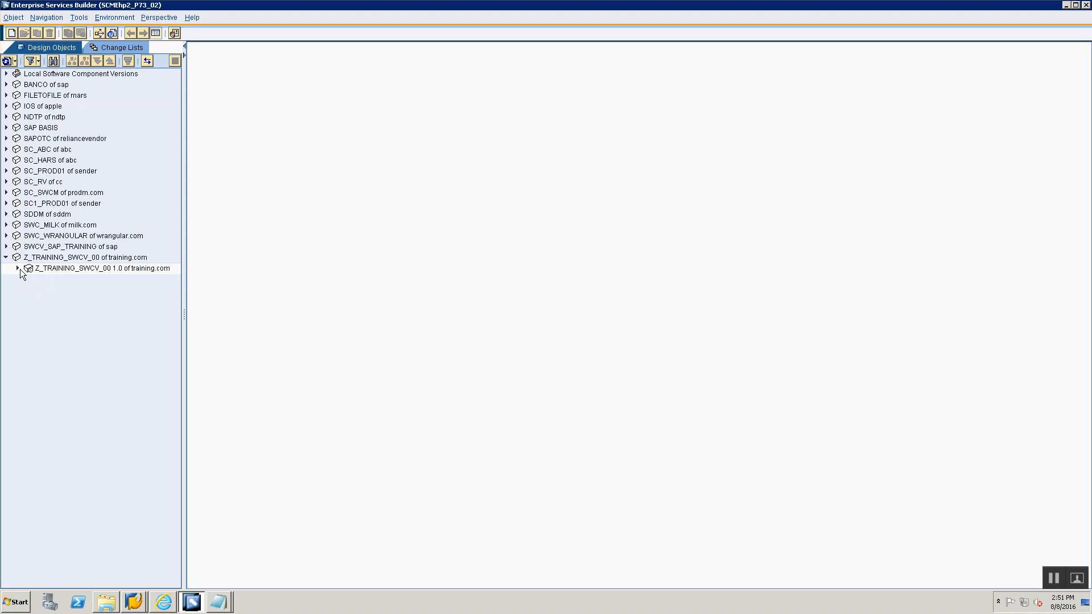
left_click(18, 268)
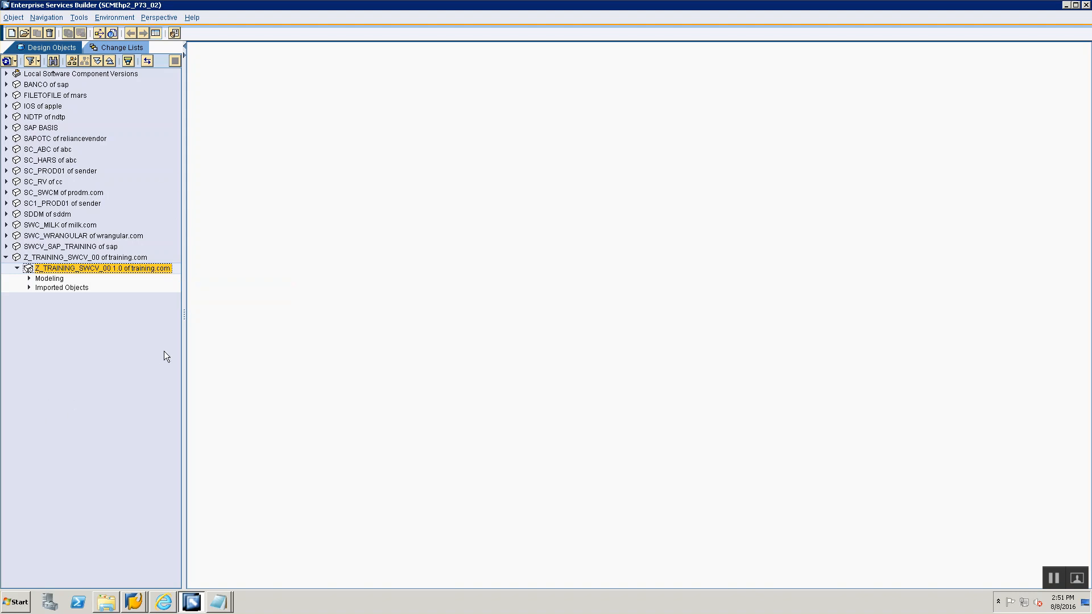
- In the Session 3 ESR notes, add item "2. Create a Namespace" with the line "Is a container for your objects"
key("alt+Tab")
key("alt+Tab")
key("alt+Tab")
key("alt+Tab")
key("alt+Tab")
key("alt+Tab")
key("alt+Tab")
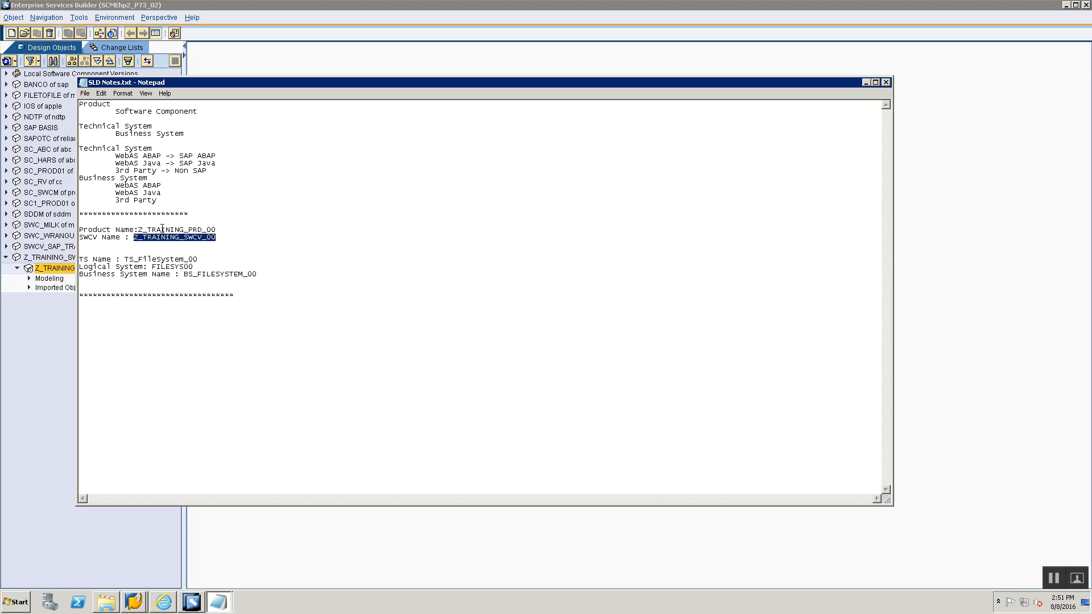
key("alt+Tab")
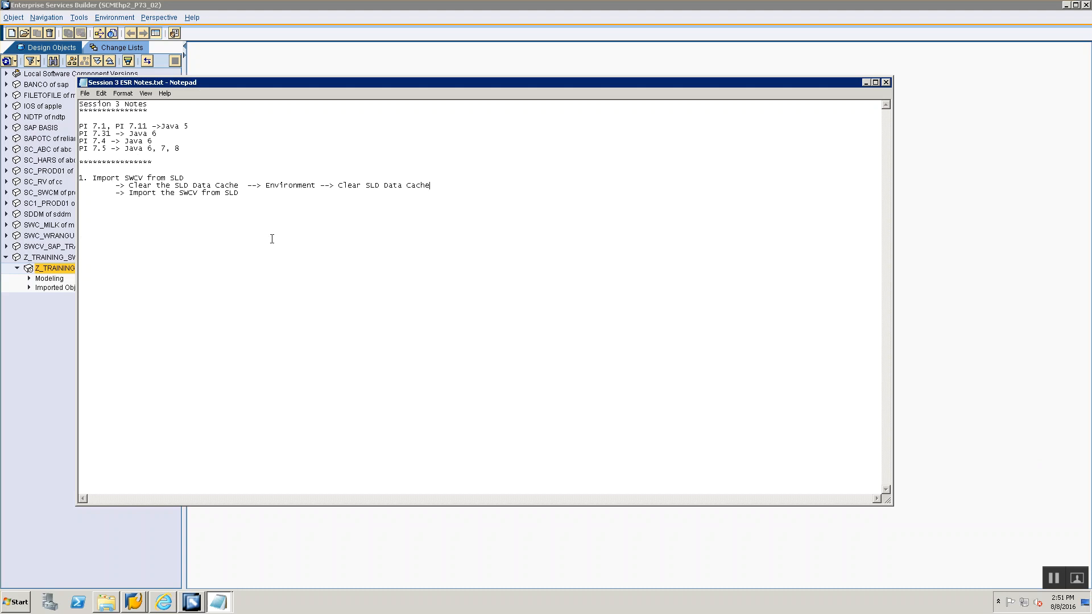
left_click_drag(276, 193, 21, 172)
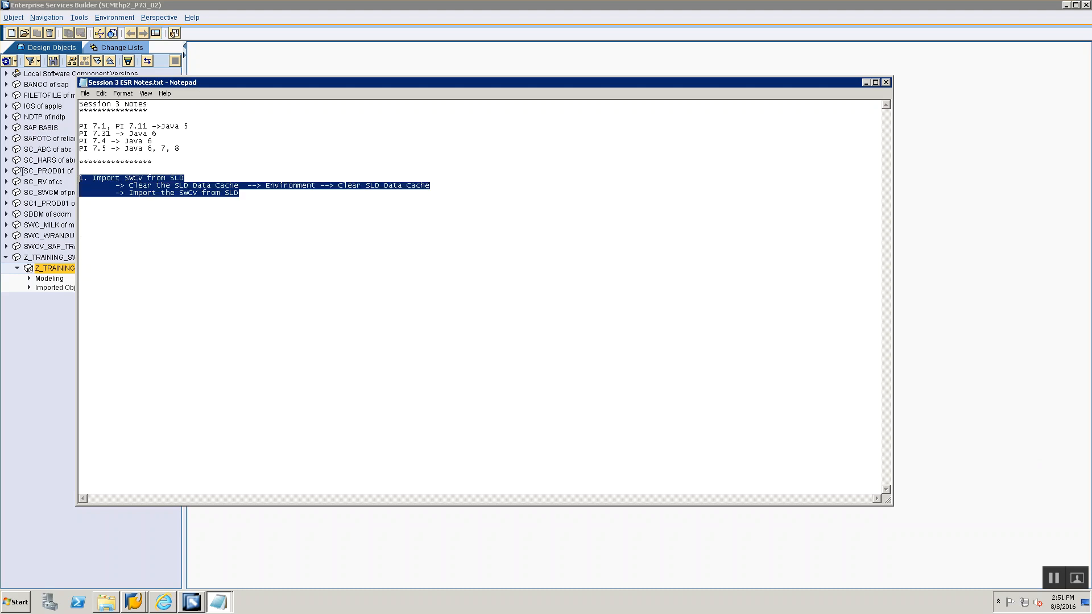
left_click_drag(280, 185, 282, 192)
left_click(283, 192)
key("Return")
type("2. Cl")
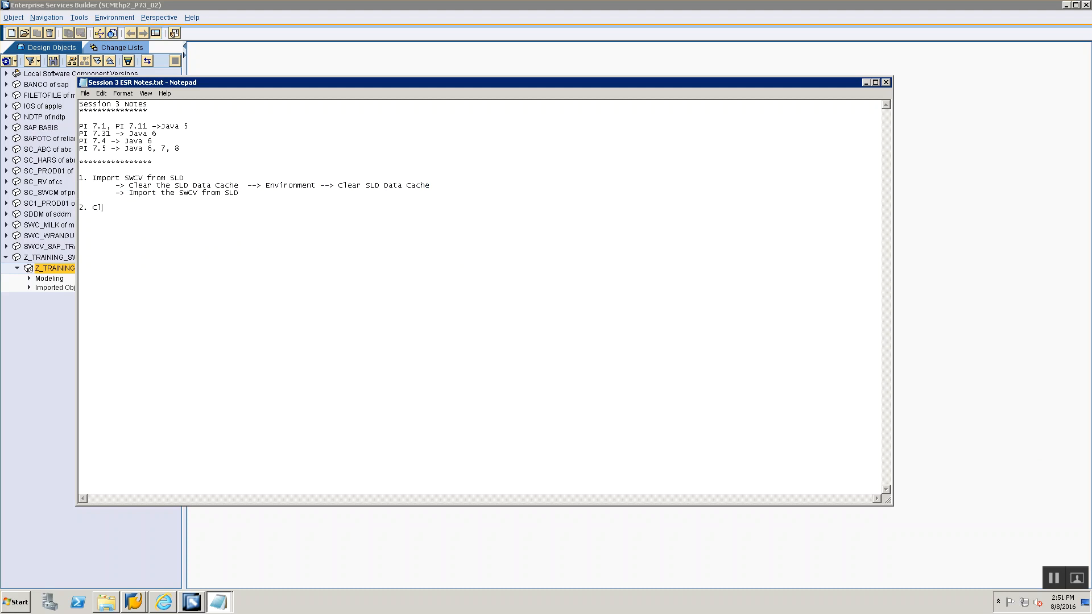
type("eate a Namespace> Is a container for your objects")
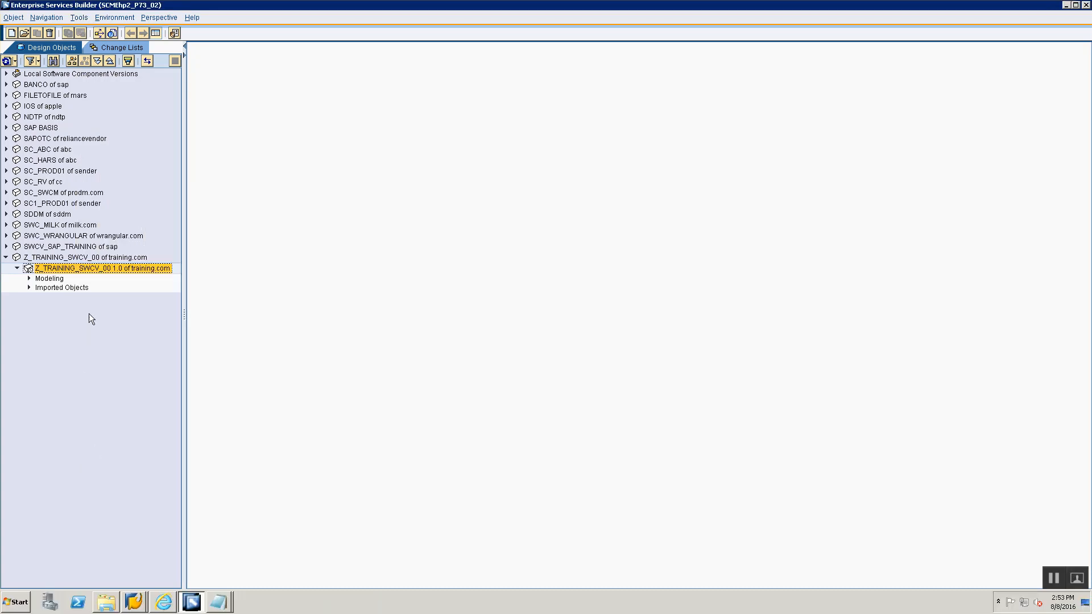
- Open the namespace definitions of the Z_TRAINING_SWCV_00 1.0 software component version
right_click(109, 272)
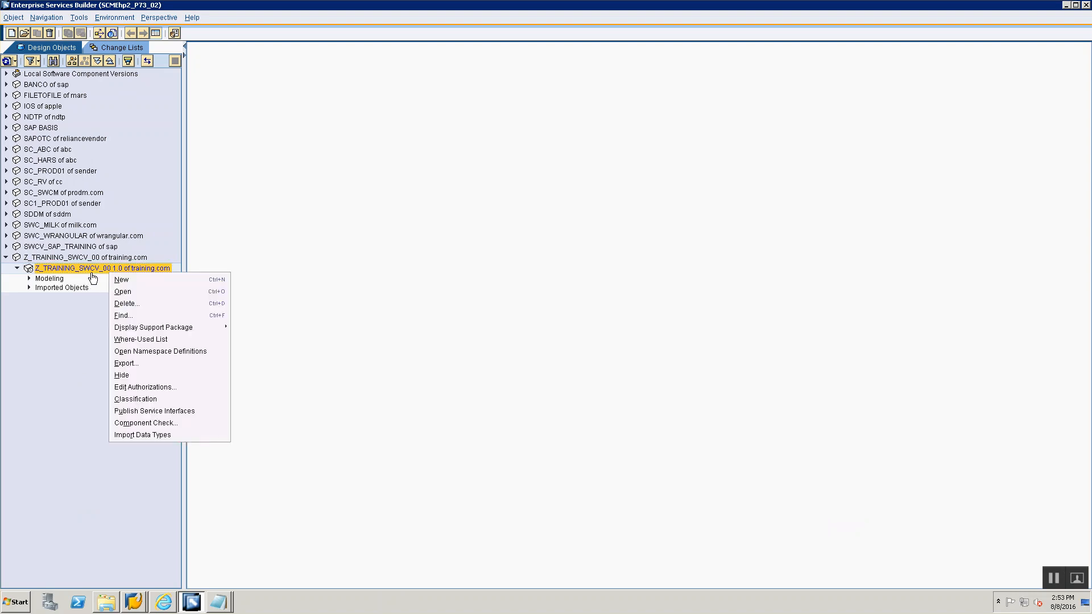
left_click(92, 271)
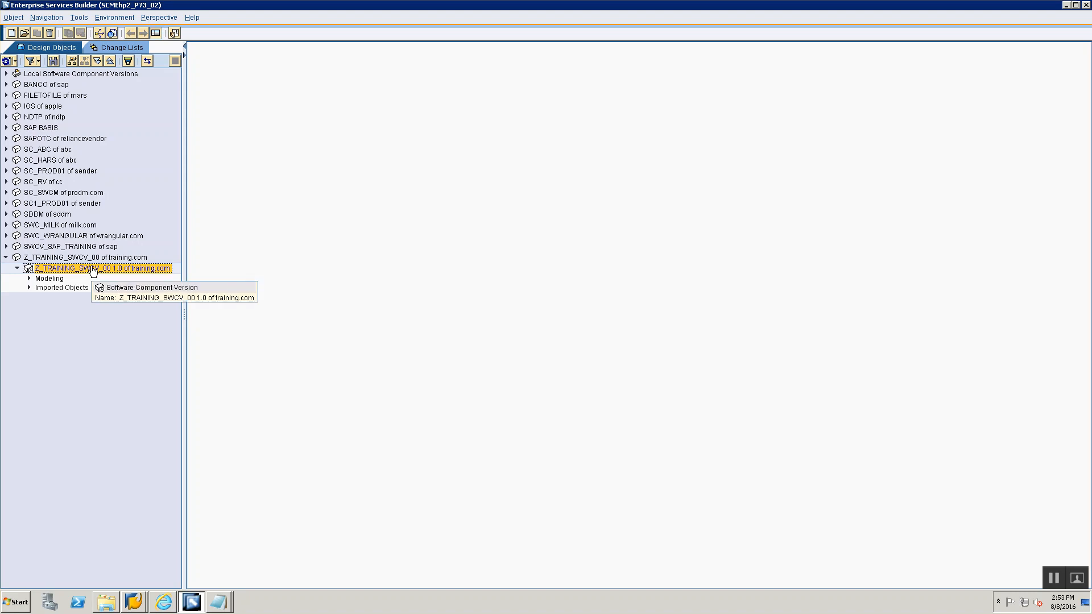
right_click(93, 271)
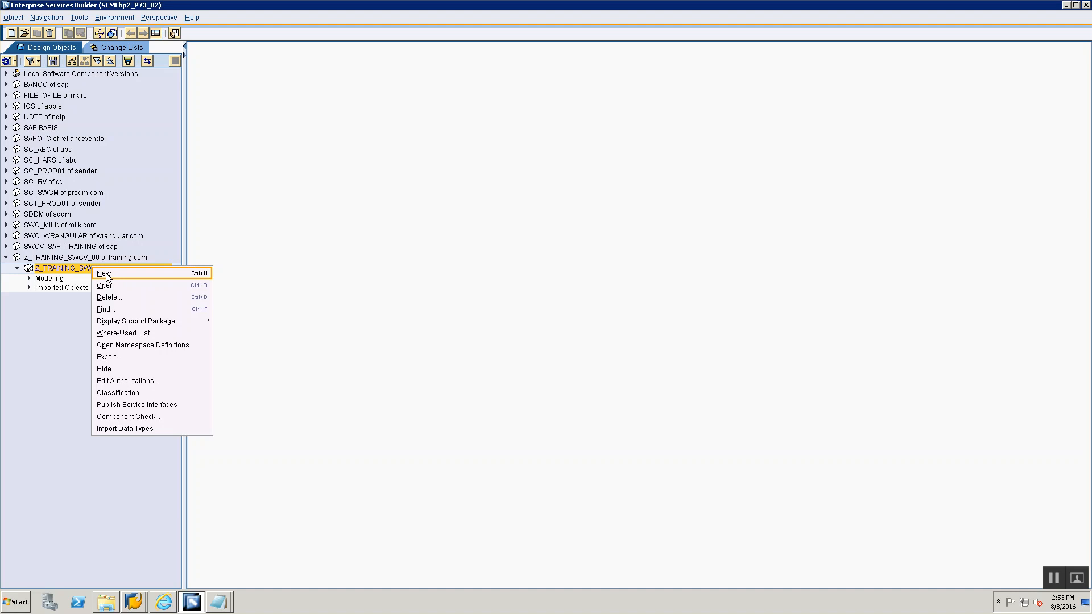
left_click(123, 345)
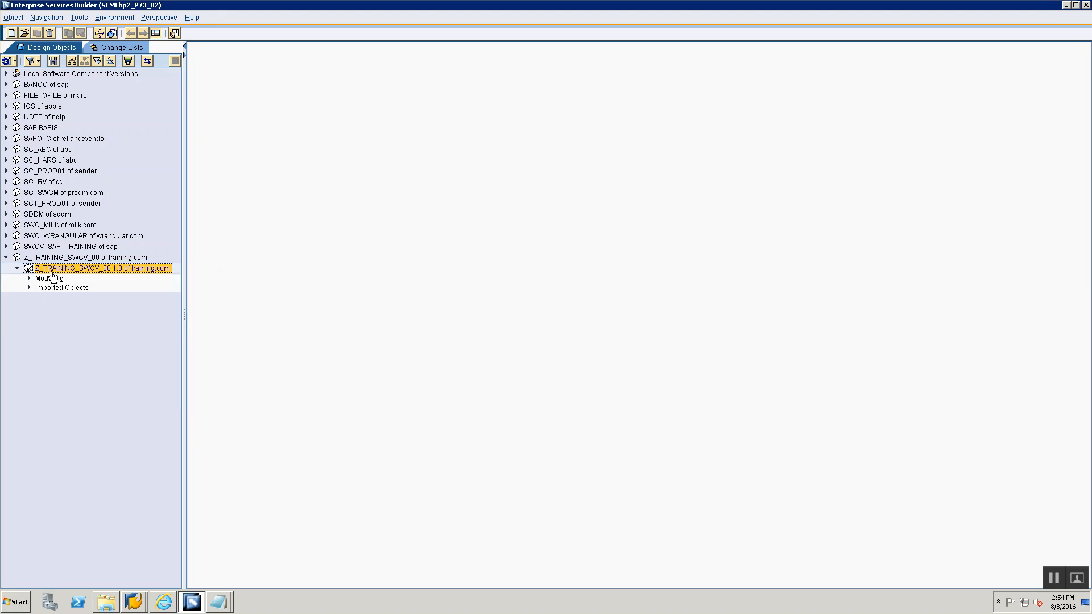
right_click(57, 269)
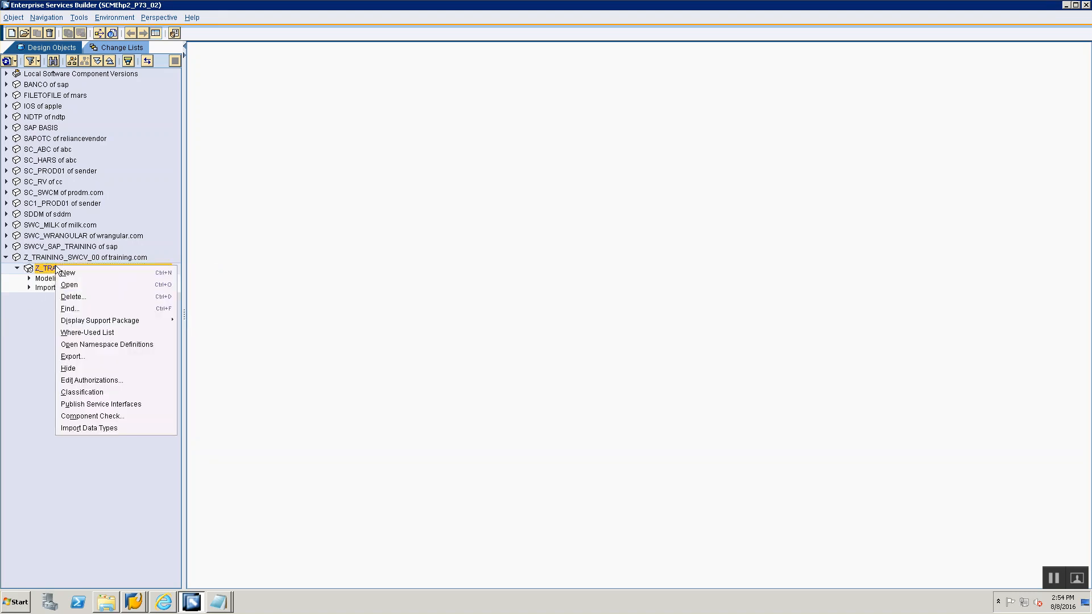
left_click(18, 289)
left_click(57, 257)
right_click(58, 258)
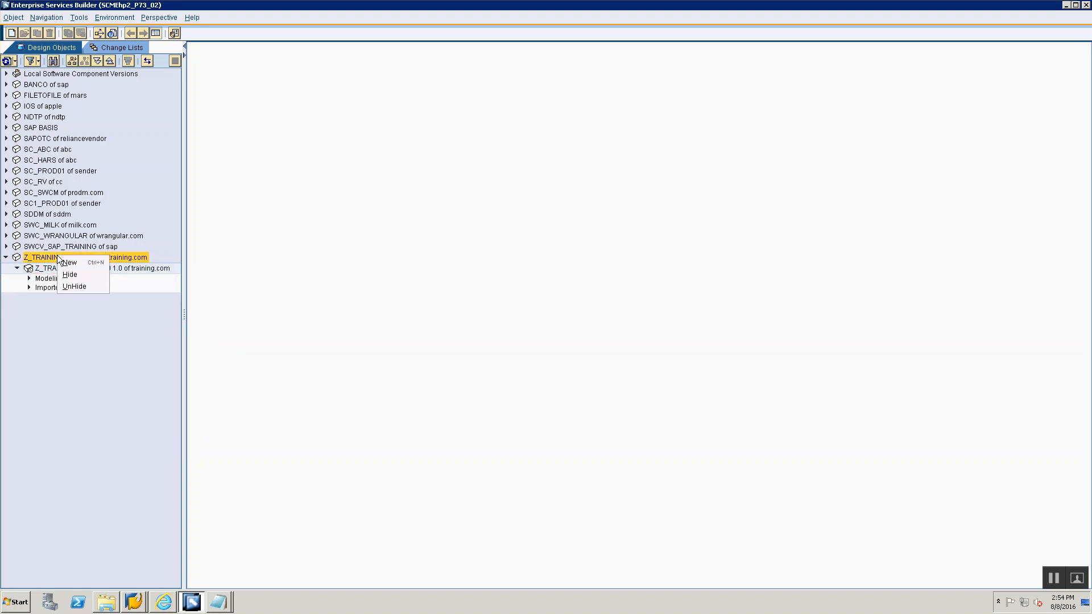
left_click(32, 270)
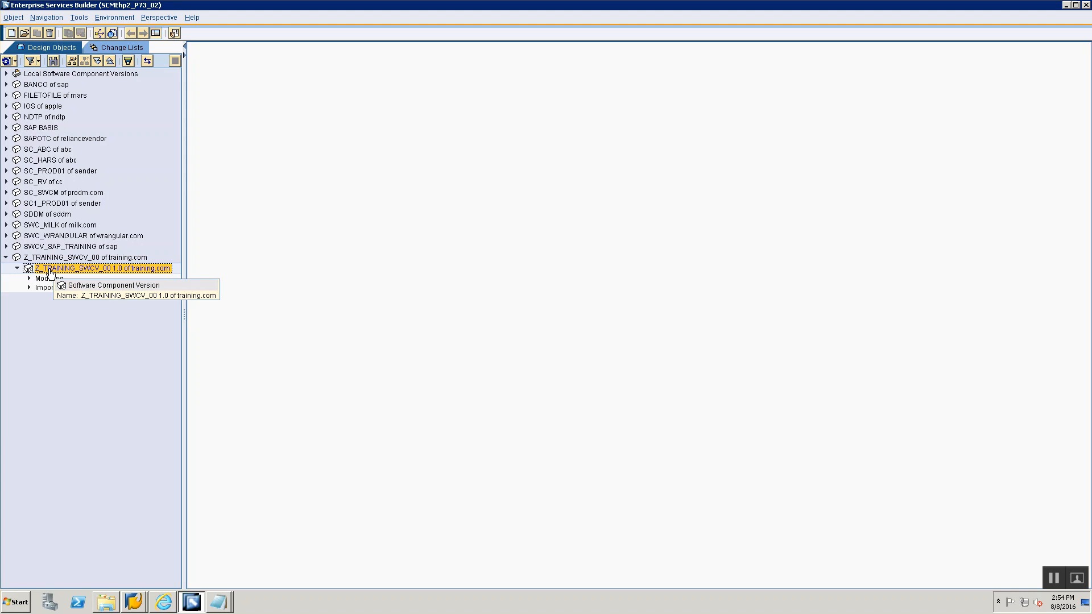
right_click(50, 272)
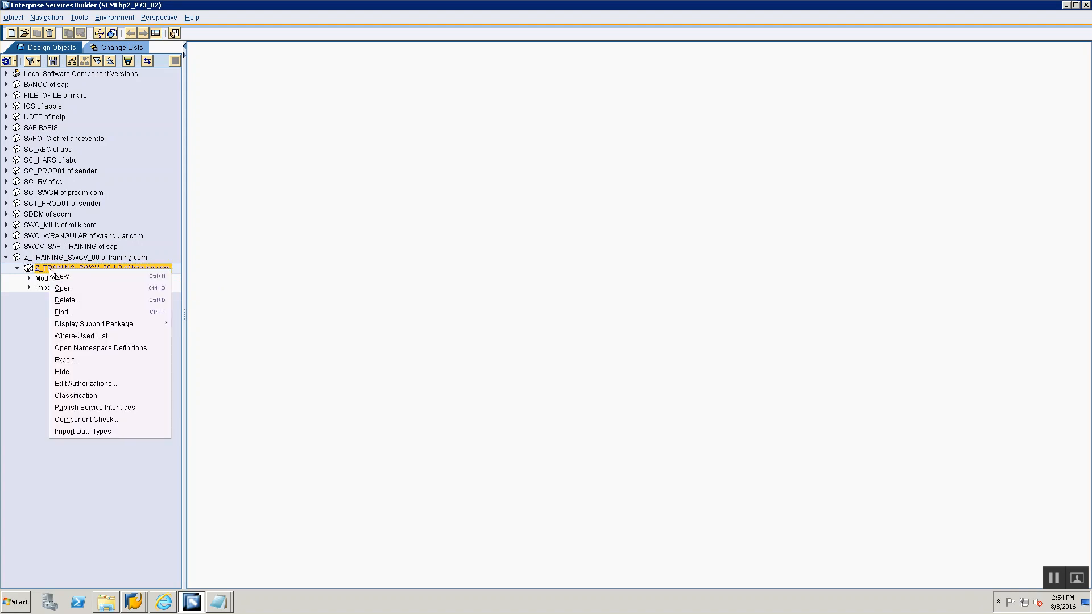
left_click(121, 348)
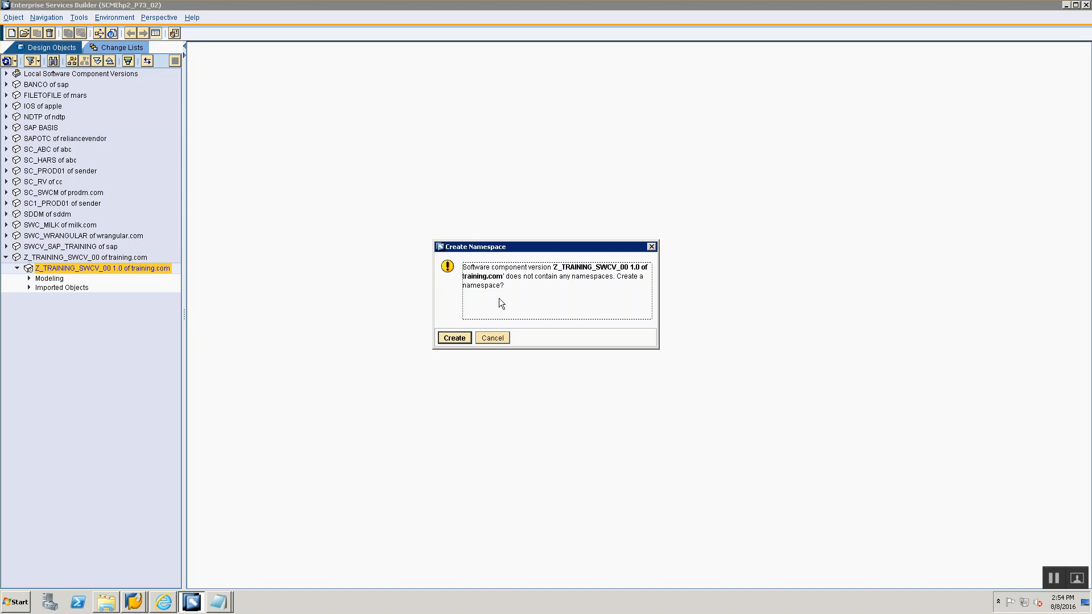
left_click(454, 339)
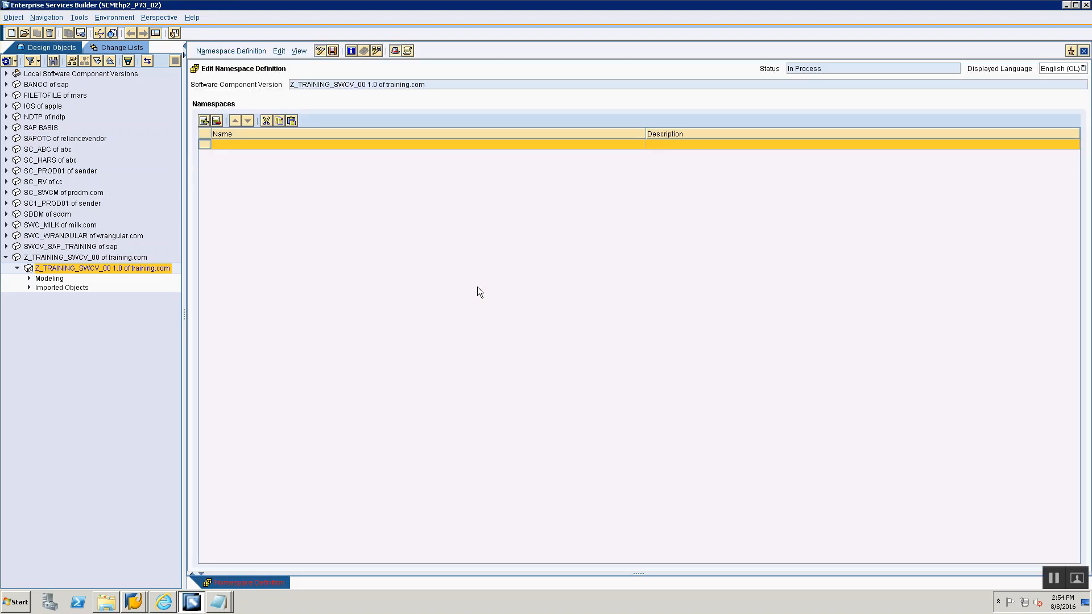
left_click(231, 142)
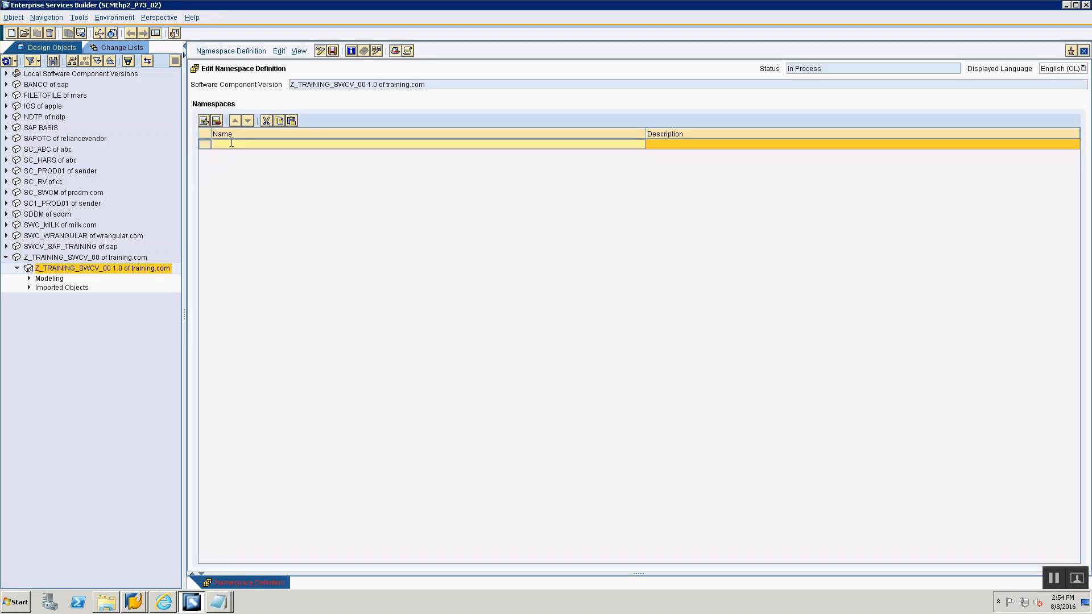
type("http://training.com/File2File_00")
left_click_drag(270, 145, 296, 142)
left_click(315, 144)
left_click(680, 146)
type("N")
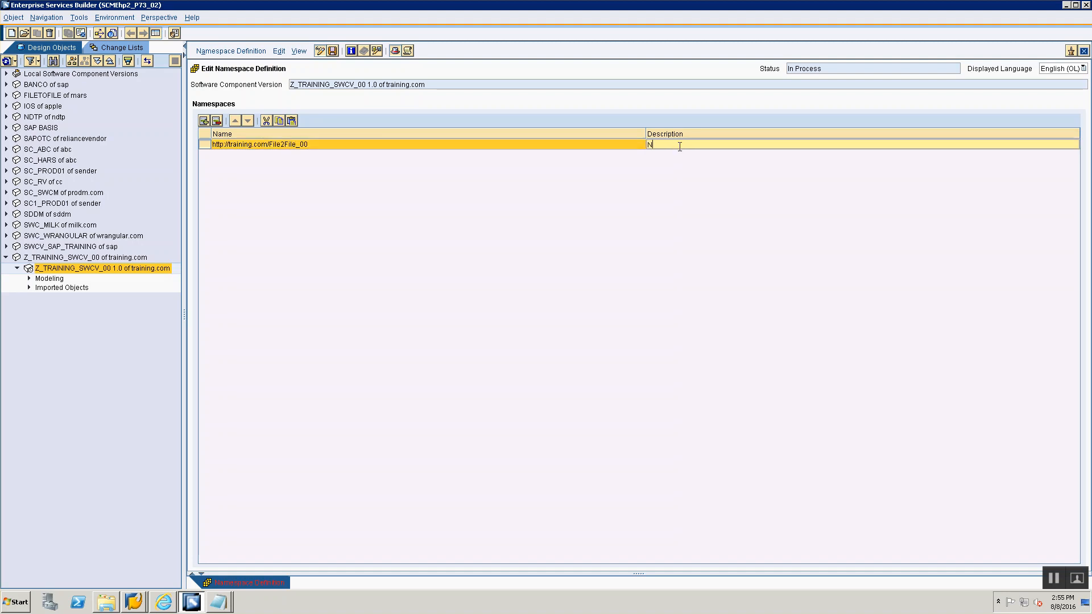
type("amespace for File 2 File Scenario")
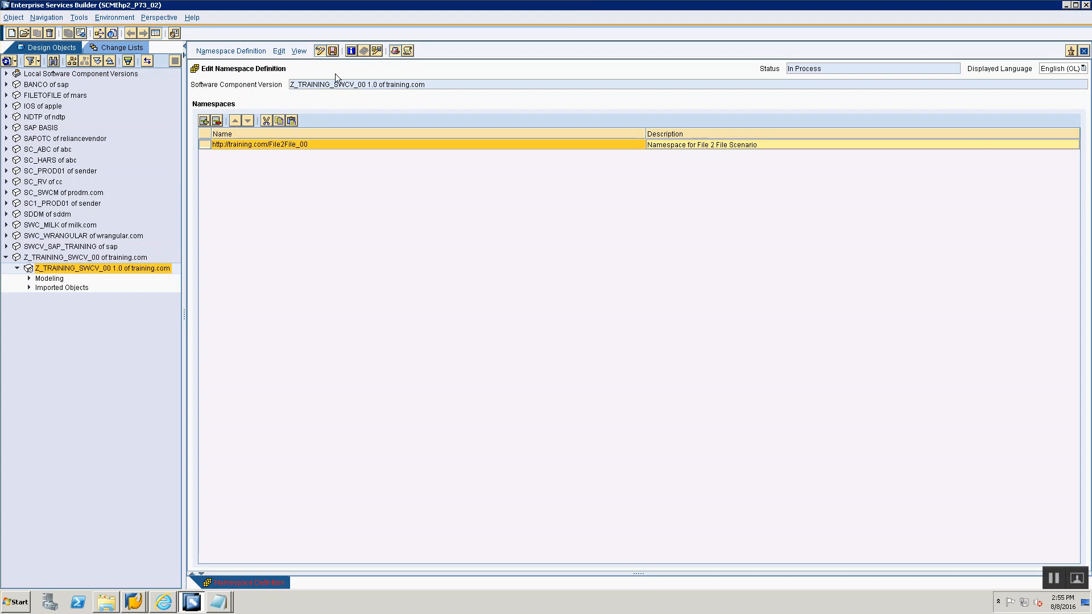
- In the Notepad notes, add lines "-> Keyboard short cut for Save -> Ctrl+S" and "-> Right Click on SWCV -> Open Namespace Definiation"
key("alt+Tab")
key("alt+Tab")
key("alt+Tab")
key("alt+Tab")
key("alt+Tab")
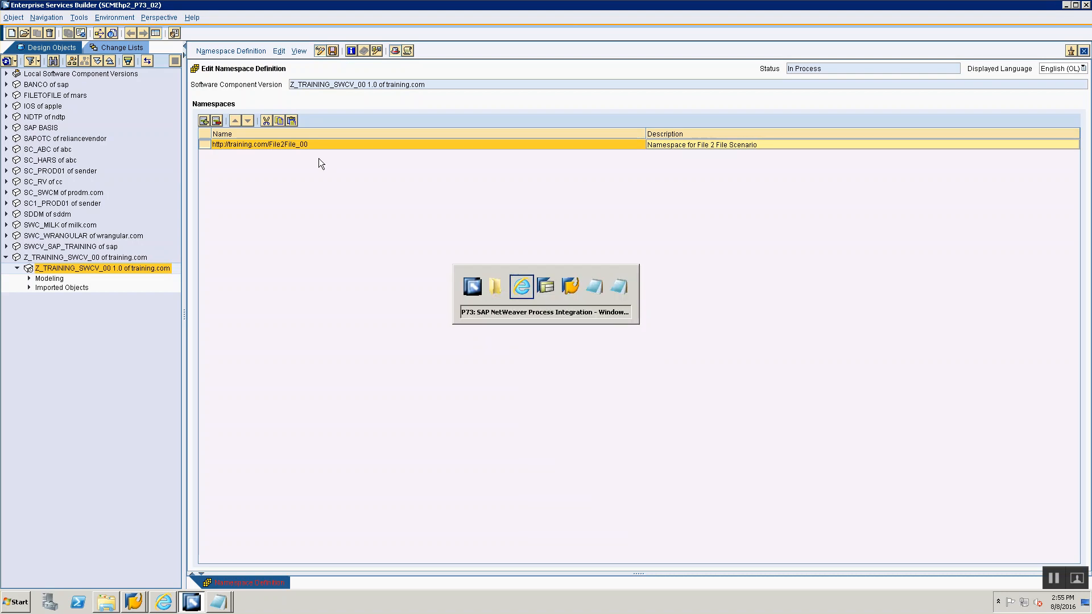
key("alt+Tab")
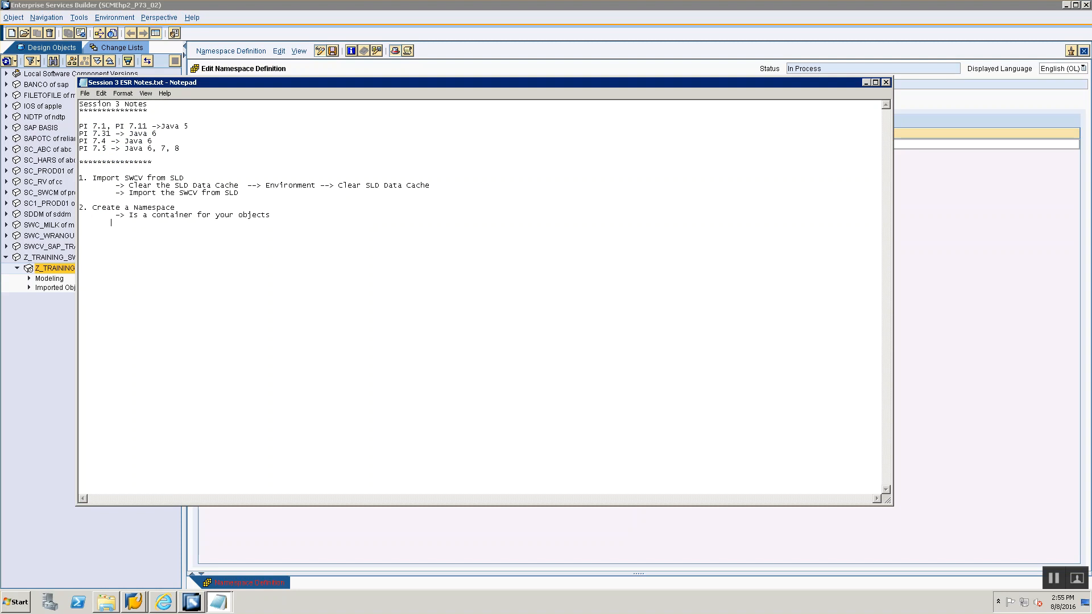
type("> Keyboard short cut f")
key("BackSpace")
type("short cut for Save -?")
key("BackSpace")
key("BackSpace")
type("> Ctrl+S \t-> Right Click on ")
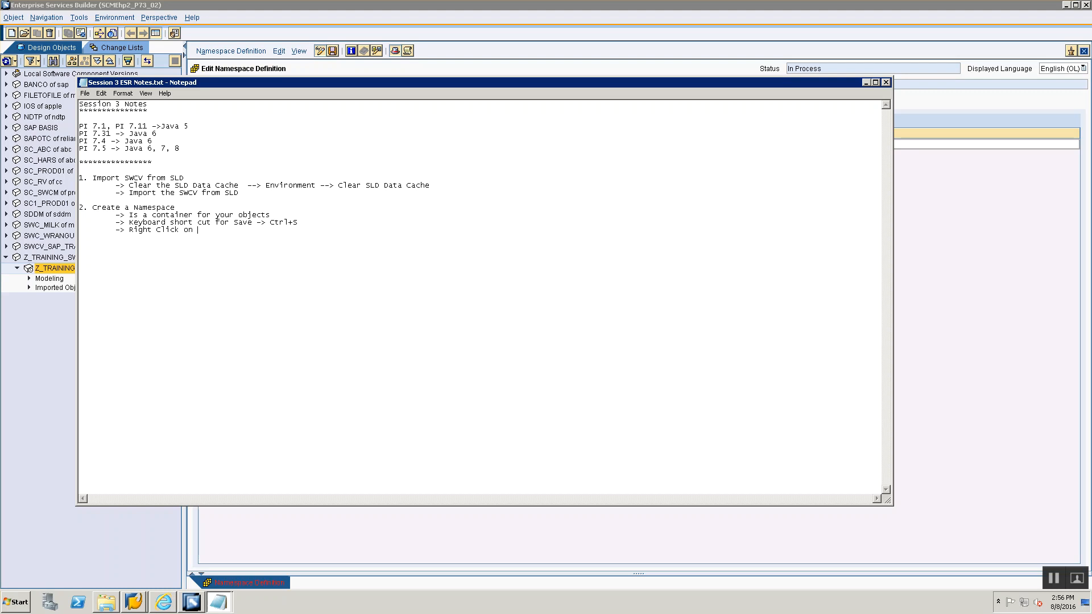
type("SWCV ->")
type("e Namespace")
left_click_drag(233, 230, 263, 230)
type("Open")
type("Definiation")
key("alt+Tab")
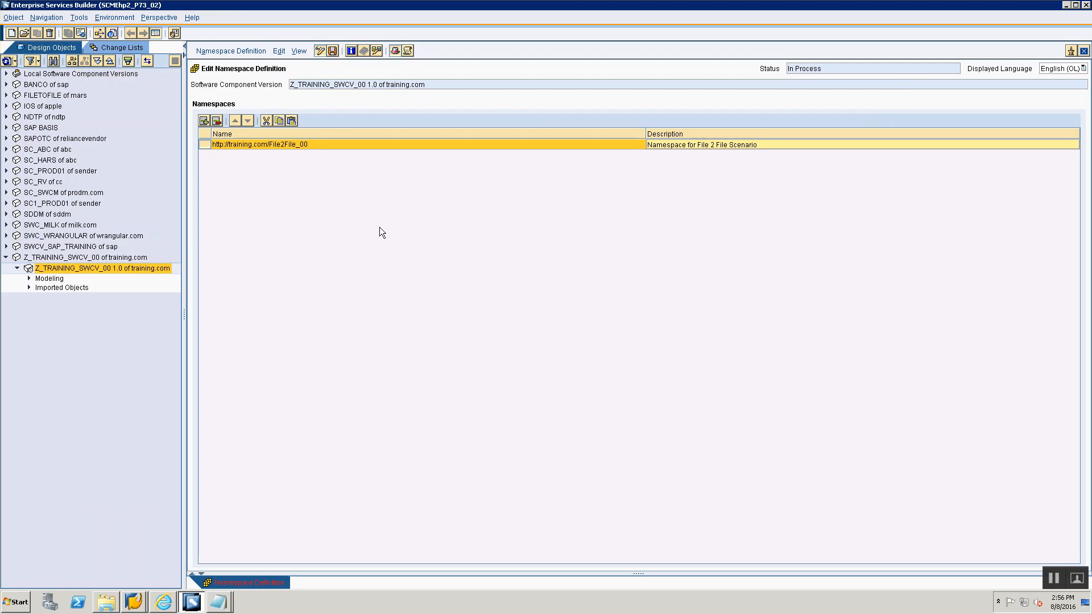
- Expand the software component version's folders, select the new namespace in the tree, and close the namespace definition editor
left_click(29, 278)
left_click(29, 298)
left_click(29, 278)
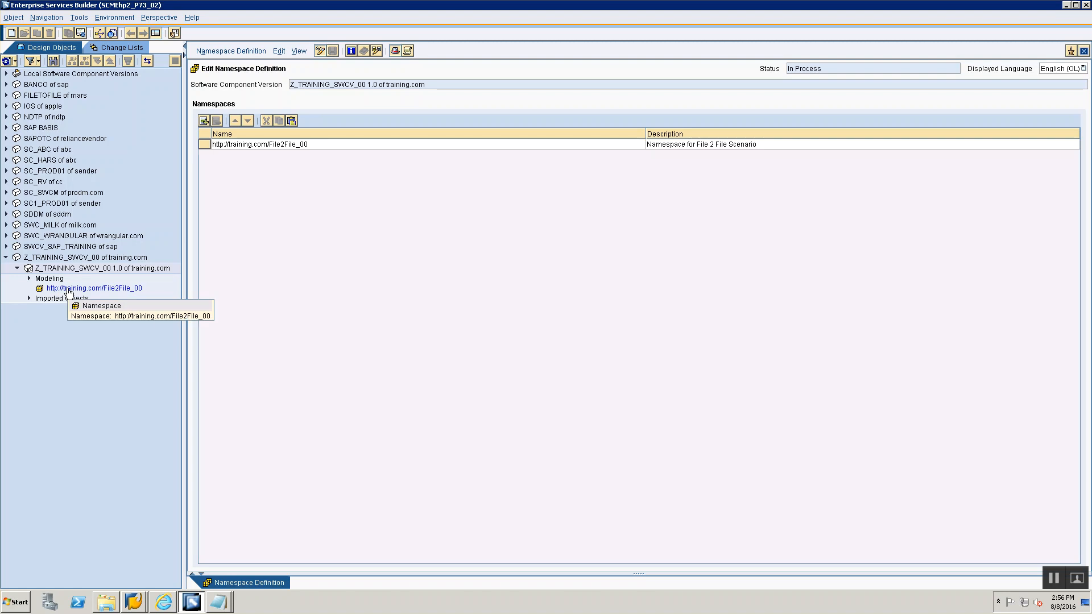
left_click(68, 289)
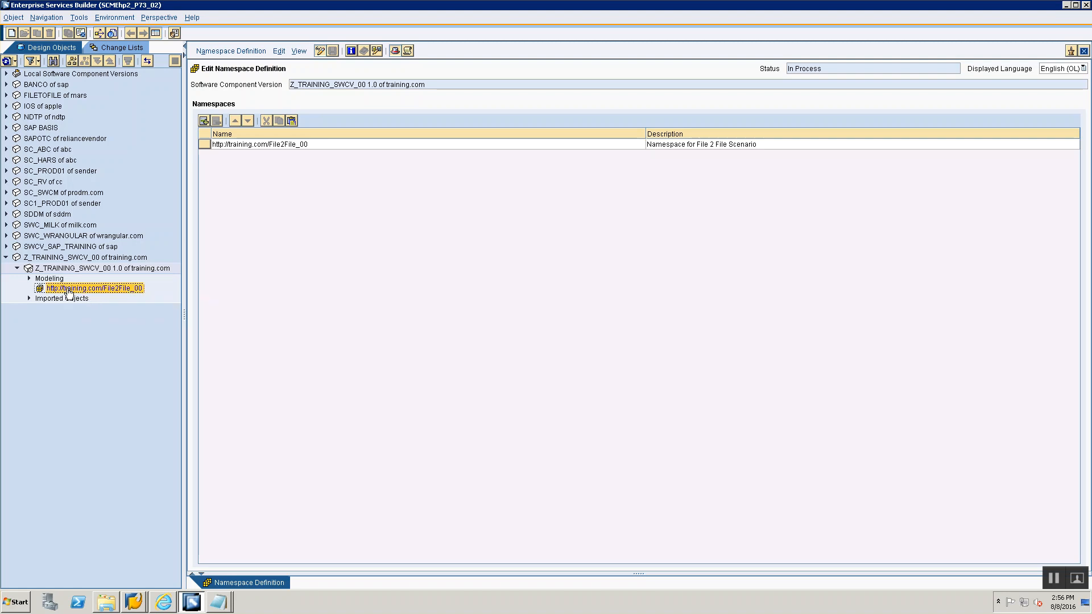
left_click(1084, 51)
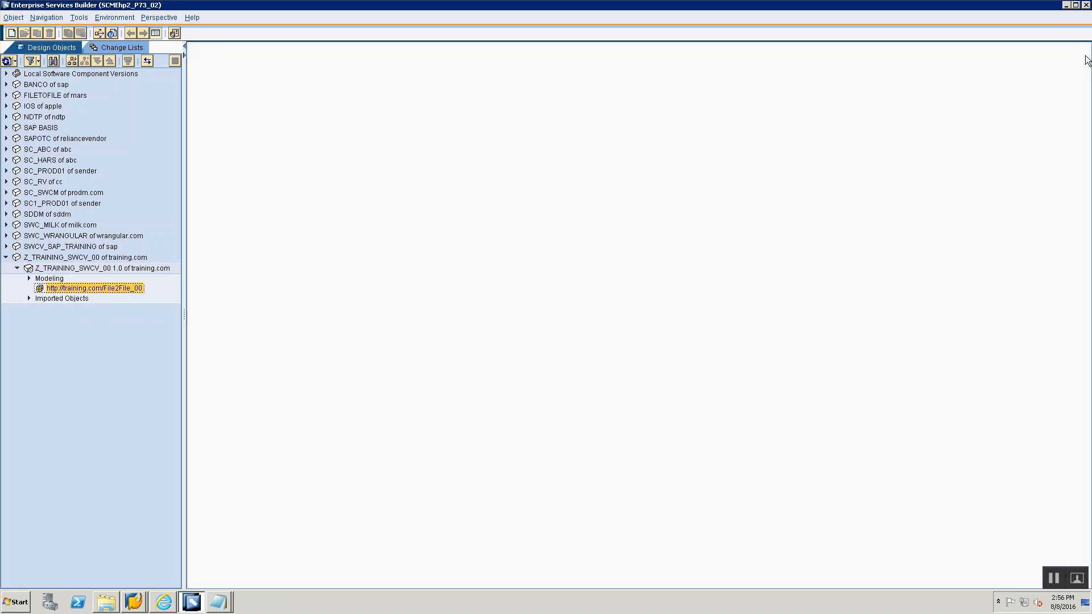
- Browse the change lists and expand the software component version's standard change list to its Namespace Definition
left_click(98, 50)
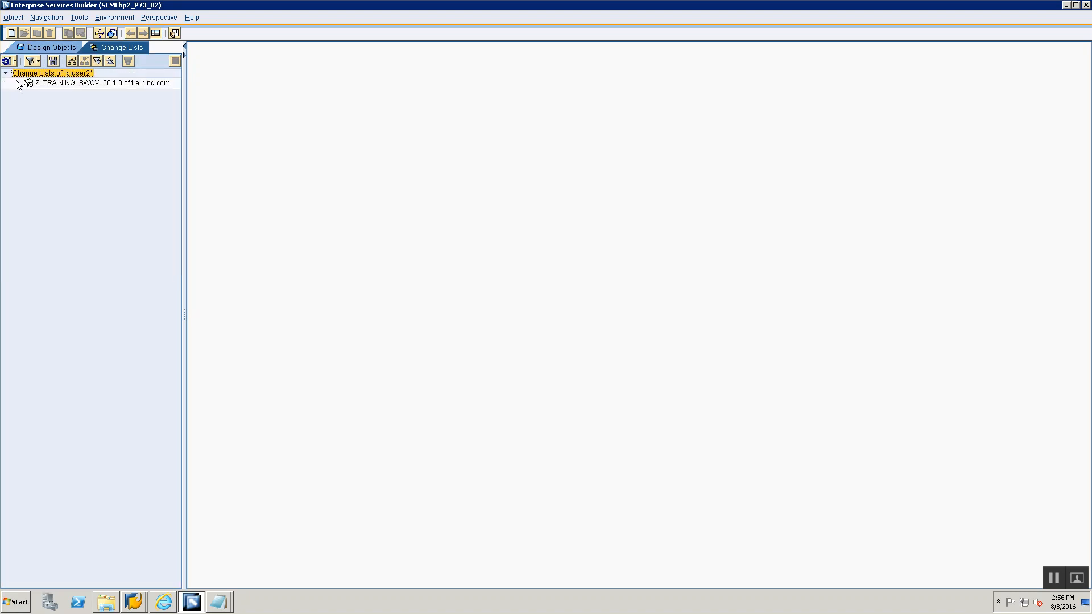
left_click(17, 83)
left_click(28, 93)
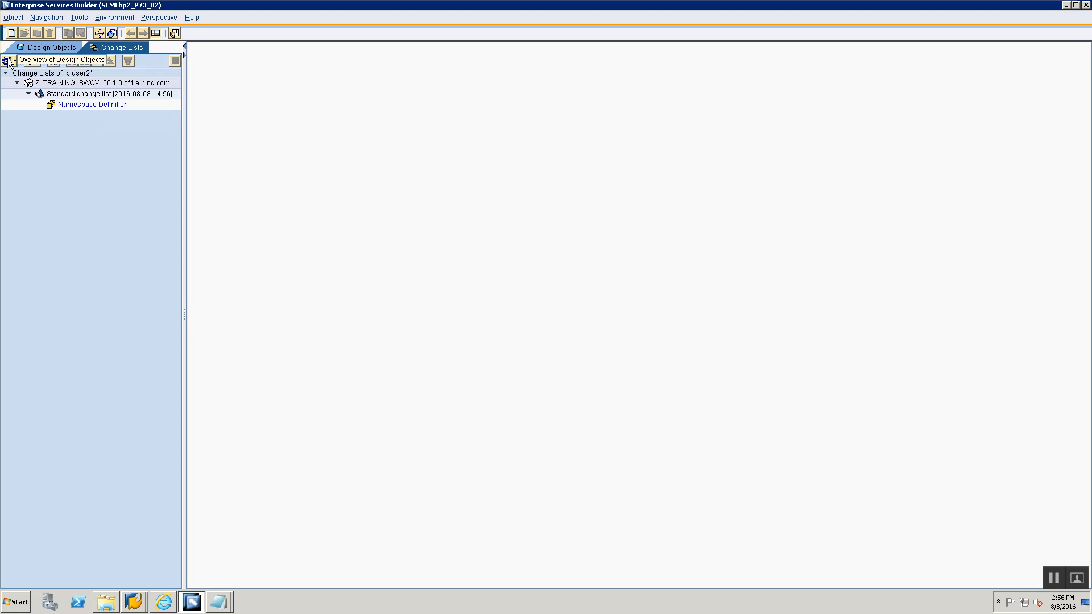
left_click(74, 94)
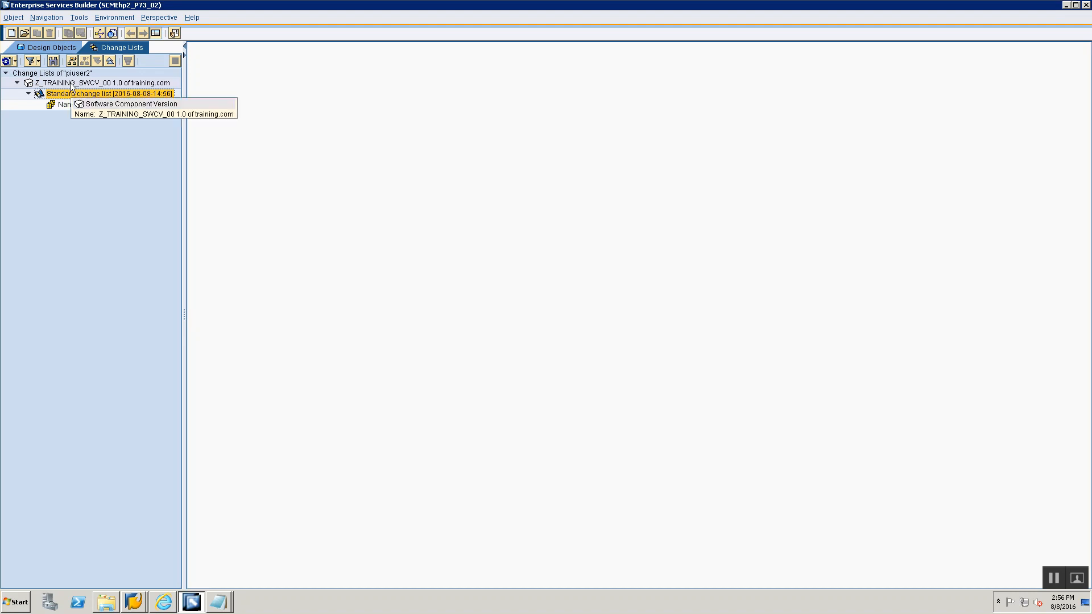
left_click(70, 83)
left_click(36, 90)
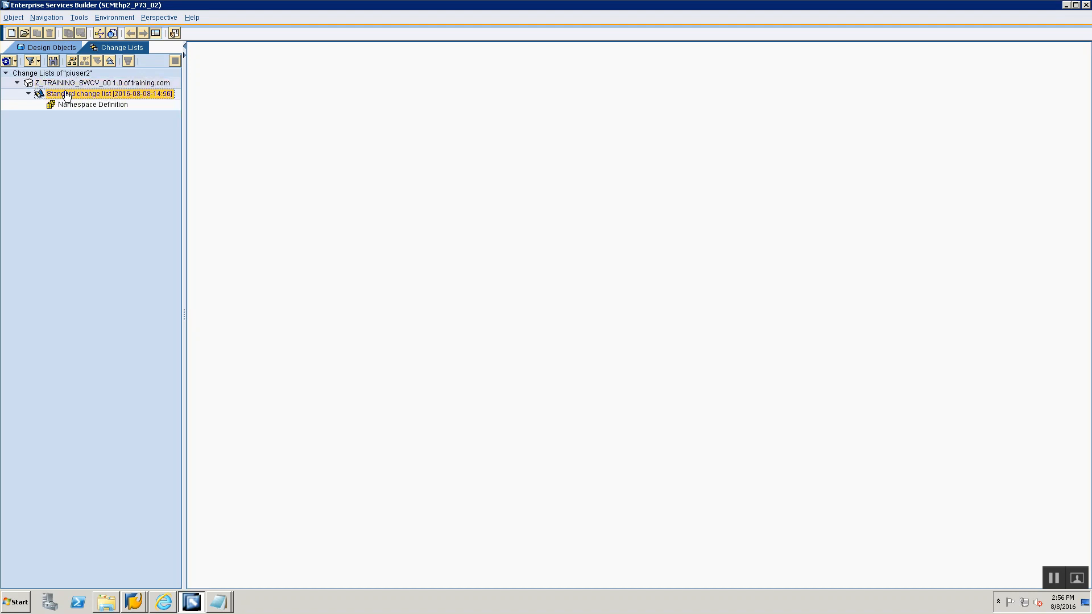
left_click(17, 83)
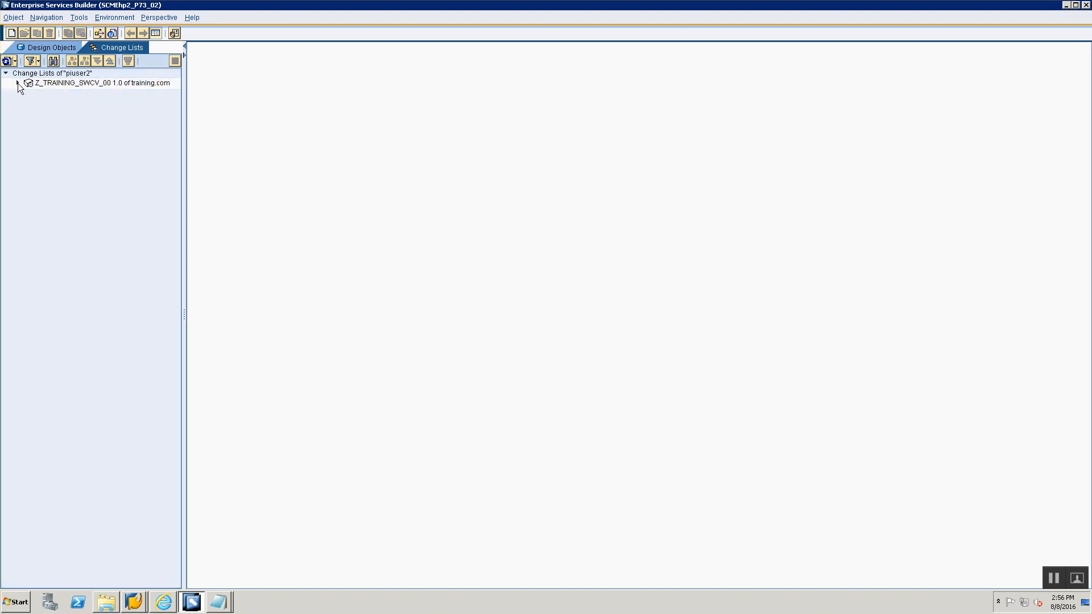
left_click(18, 83)
left_click(28, 93)
left_click(29, 93)
left_click(76, 94)
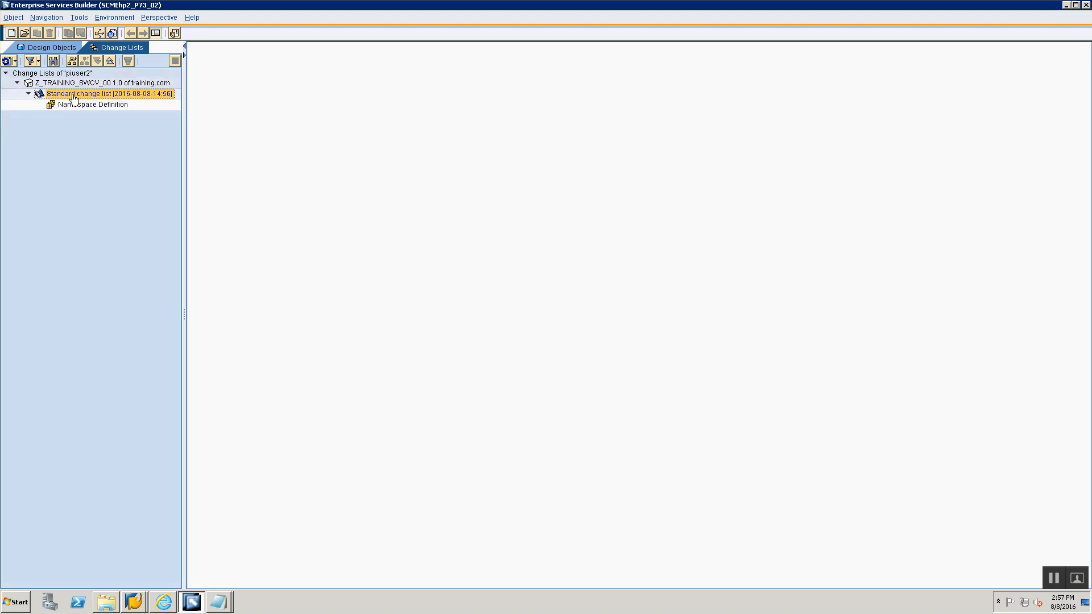
right_click(77, 95)
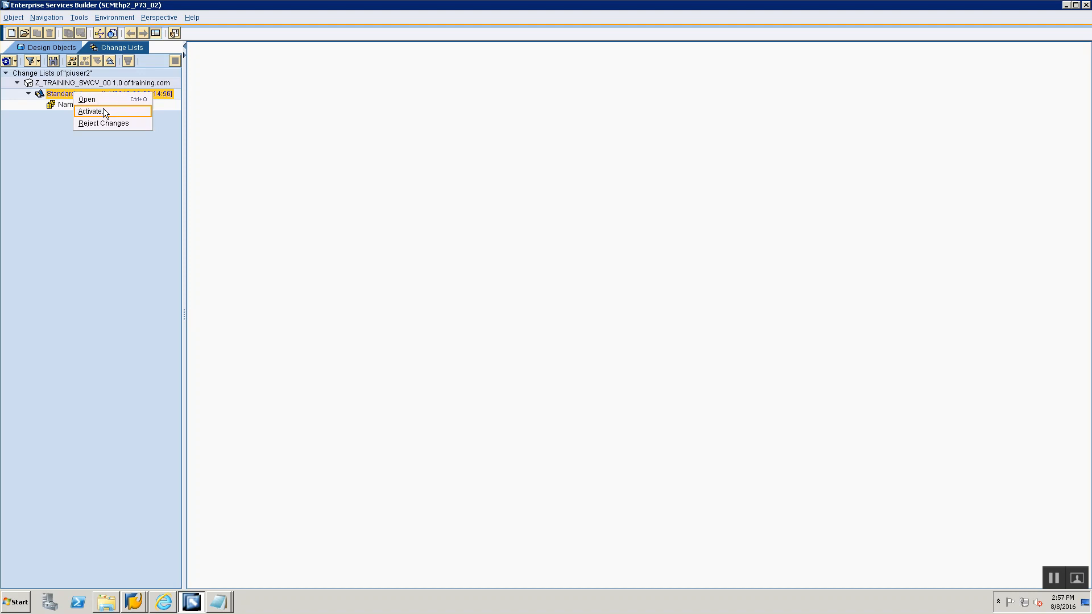
- In the notes, add "-> Activate Changes" with sub-lines "Go to ChangeList tab", "Go to your SWCV", "Go to changelist", "Right Click & Activate"
key("alt+Tab")
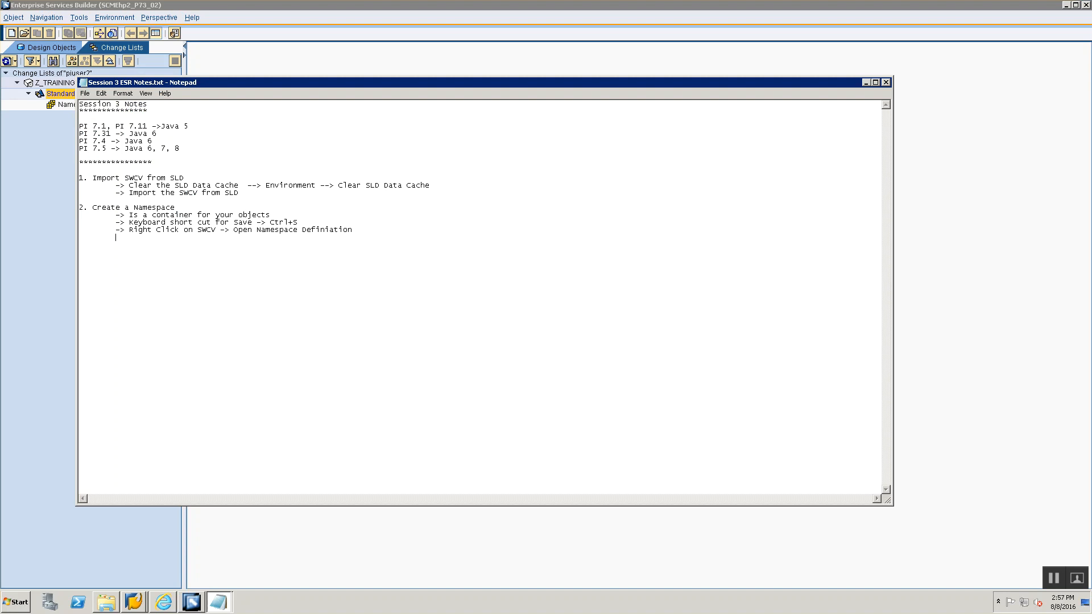
type("> Activate CHa")
key("BackSpace")
key("BackSpace")
key("BackSpace")
type("Changes")
key("Return")
type("Go ")
type("to ChangeLis")
type("t tab \t\tGo to ")
type("your SWCV \t\t")
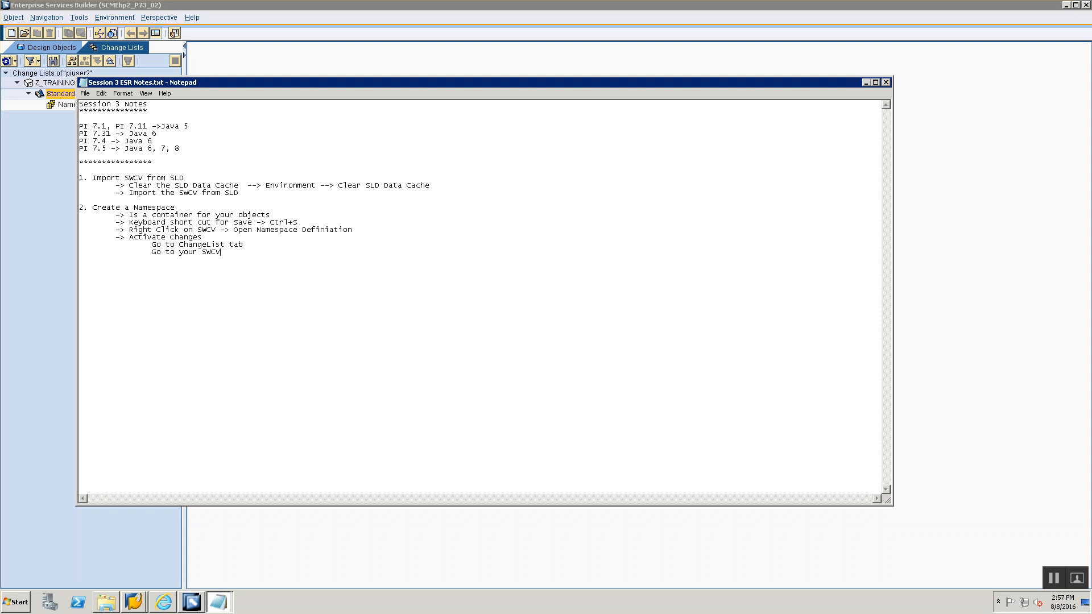
type("Go to changelist \t\t")
type("Right Click & Activate")
key("alt+Tab")
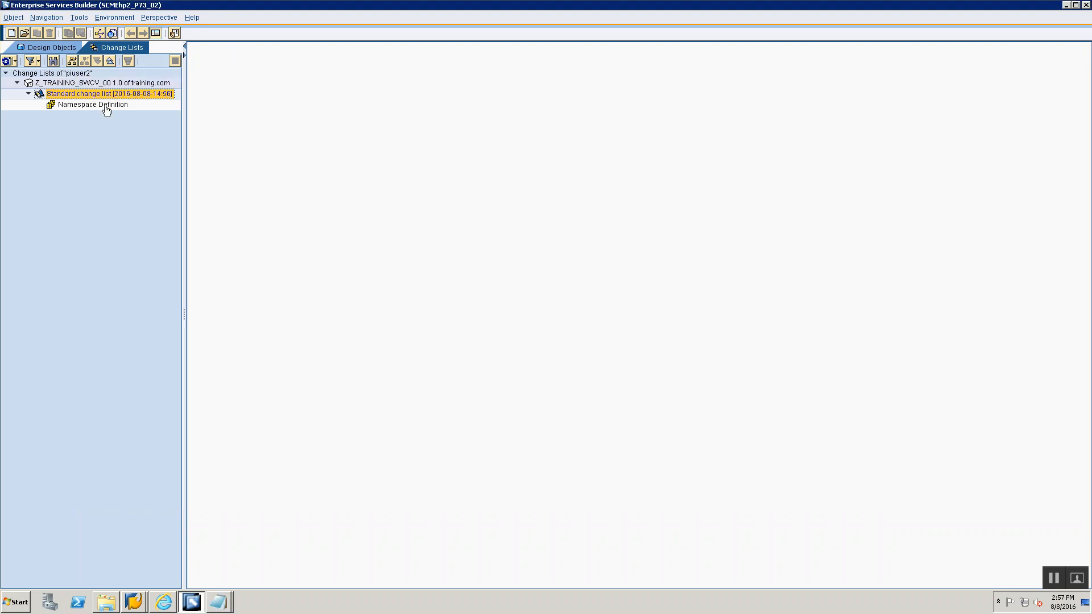
- Activate the standard change list containing the Namespace Definition, then return to the design objects
right_click(105, 94)
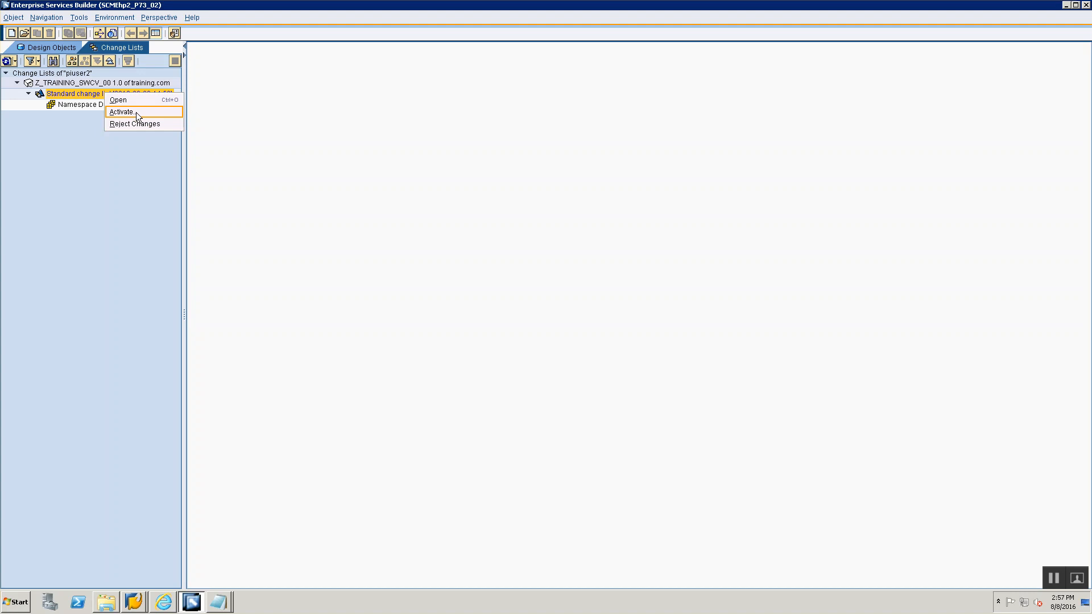
left_click(136, 112)
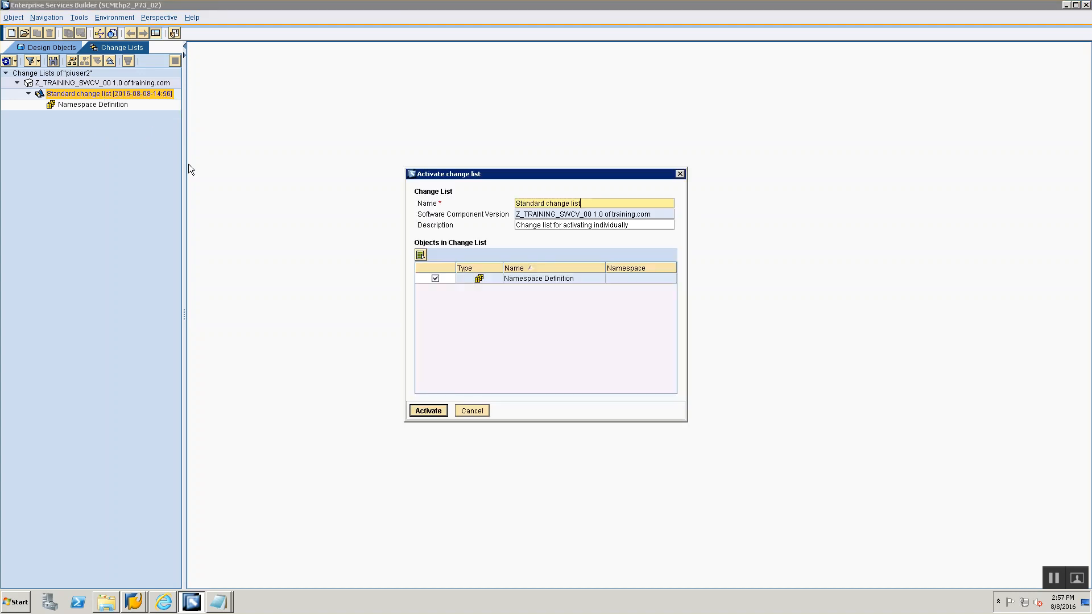
left_click(434, 410)
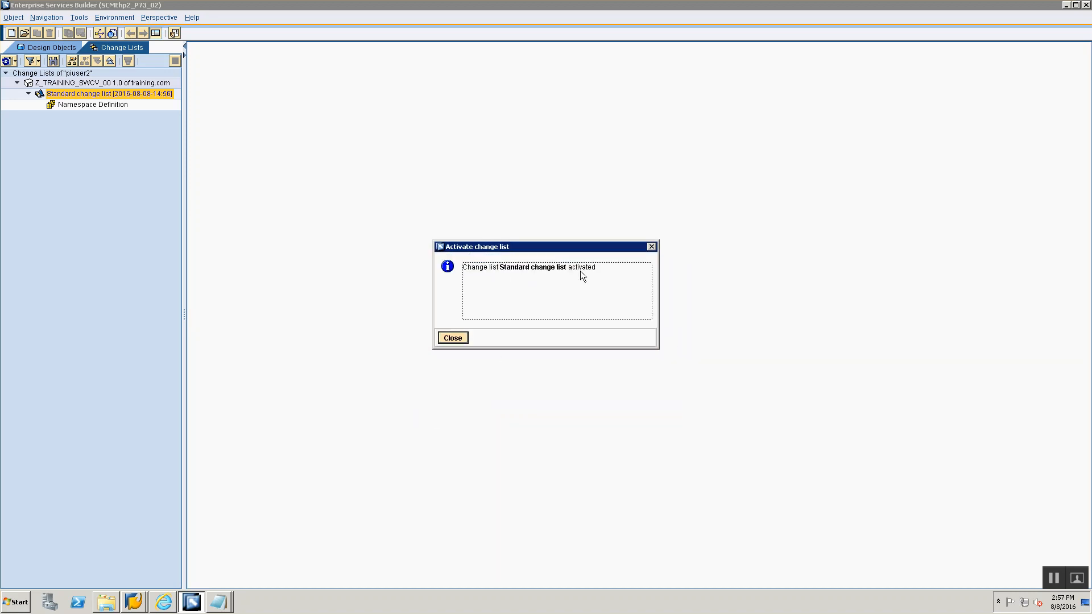
left_click(459, 337)
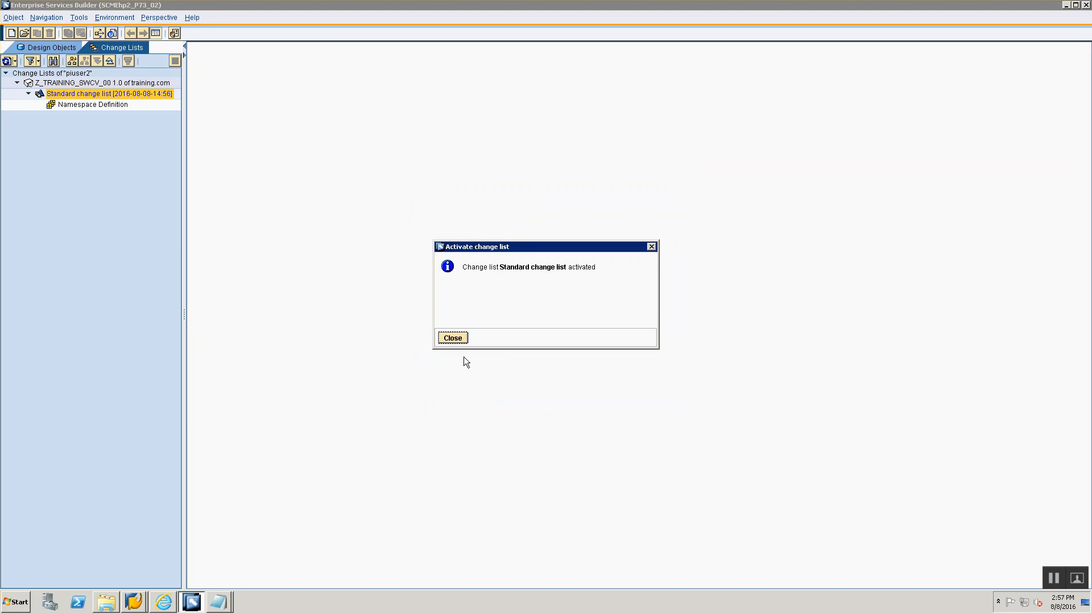
left_click(453, 339)
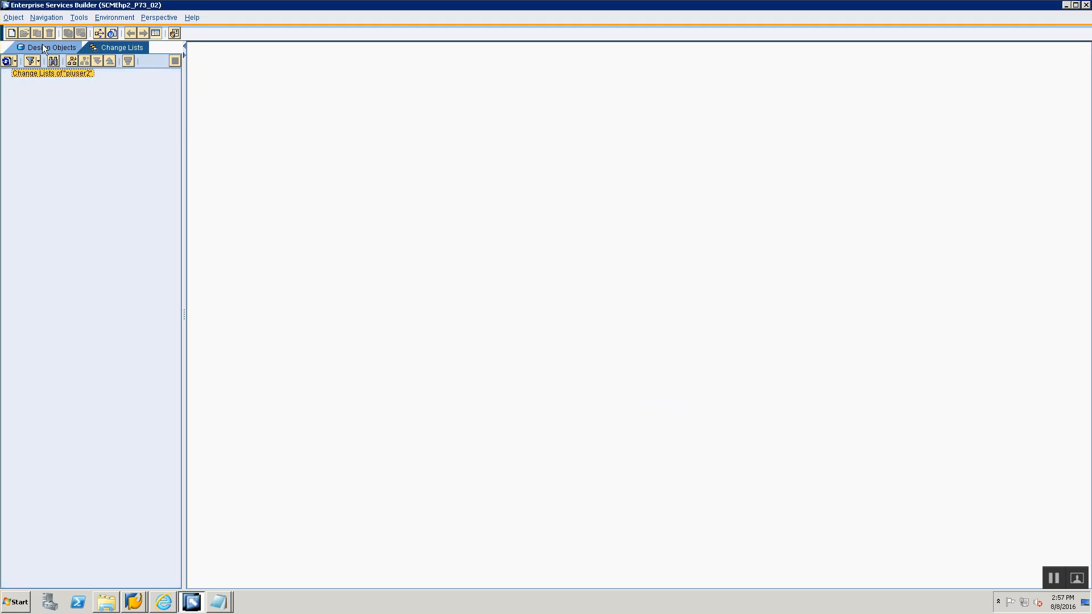
left_click(43, 46)
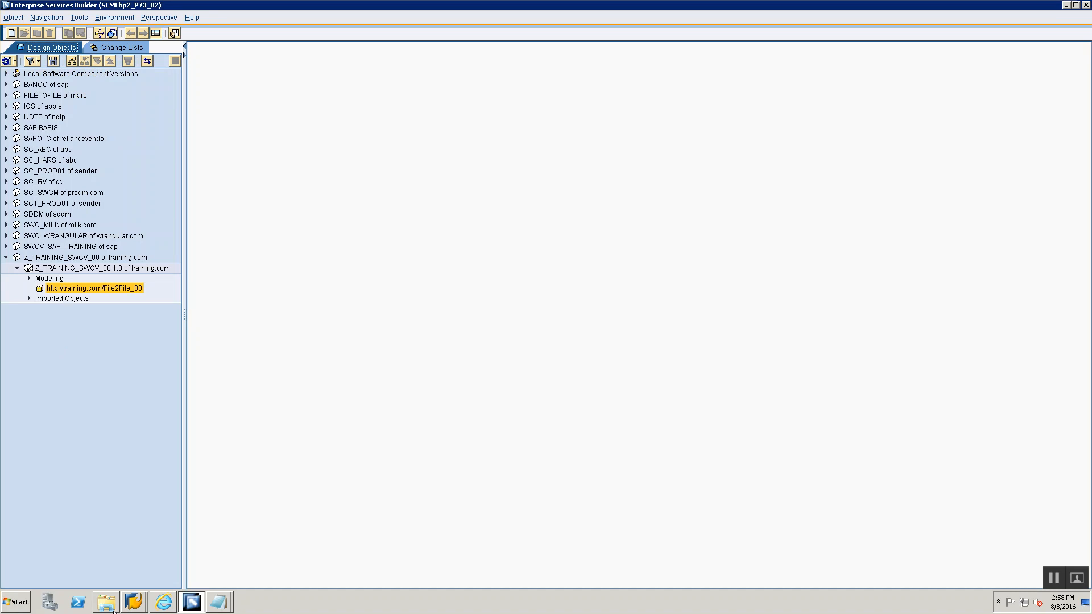
- Open the SAP PO_D1.2_ESR Overview presentation from the Training Presentations folder in PowerPoint and review its slides
left_click(106, 602)
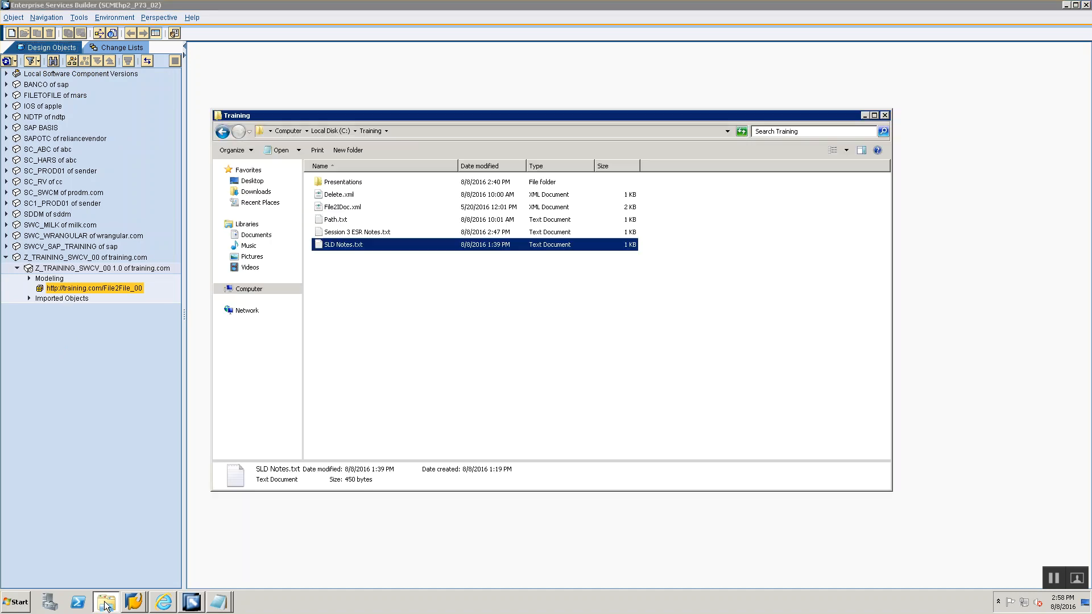
double_click(336, 181)
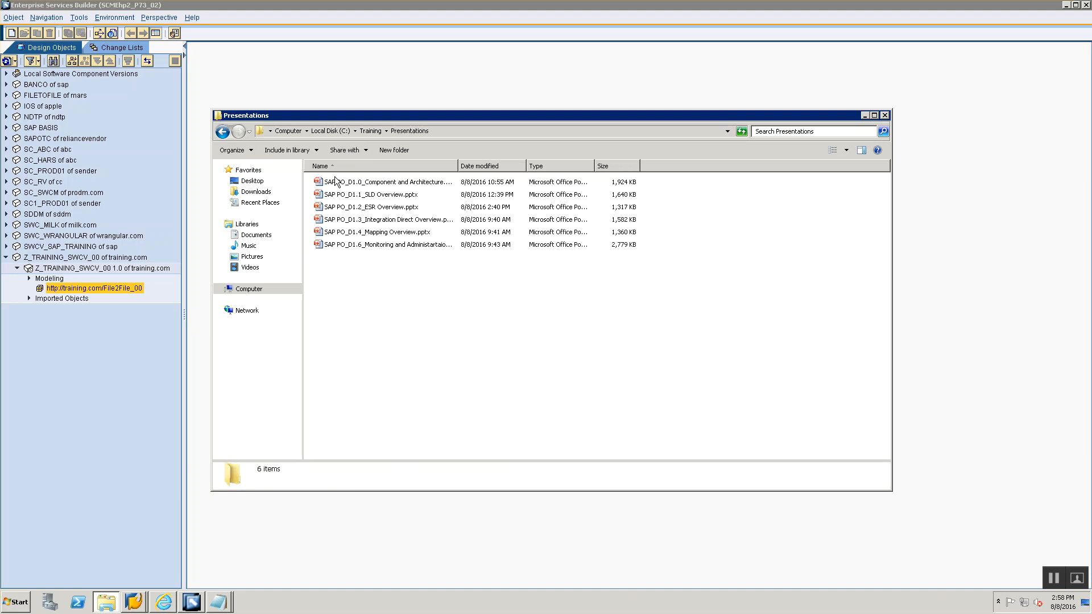
double_click(340, 207)
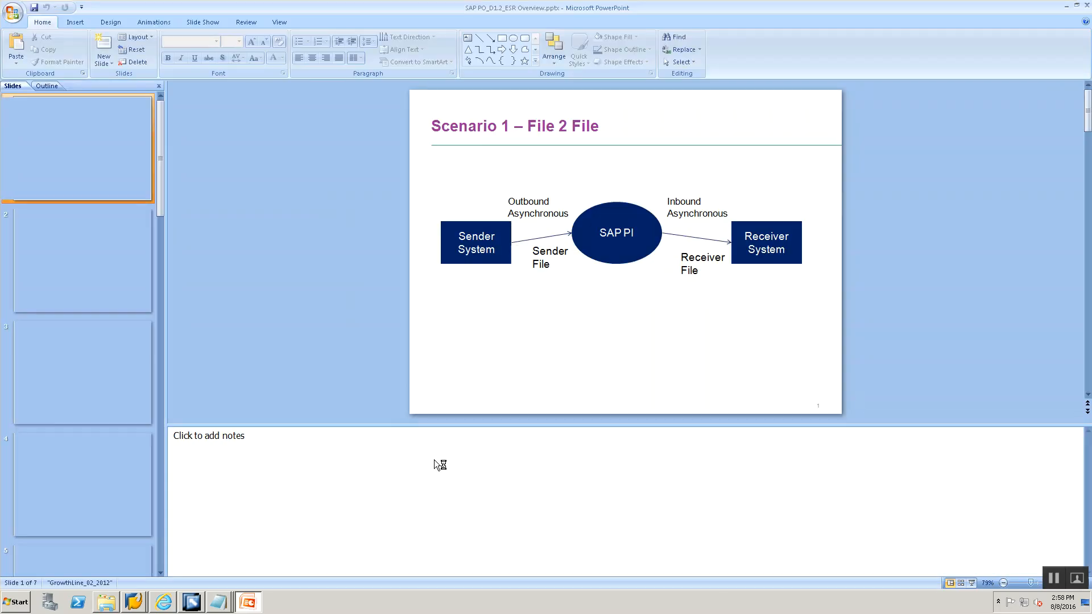
left_click(75, 267)
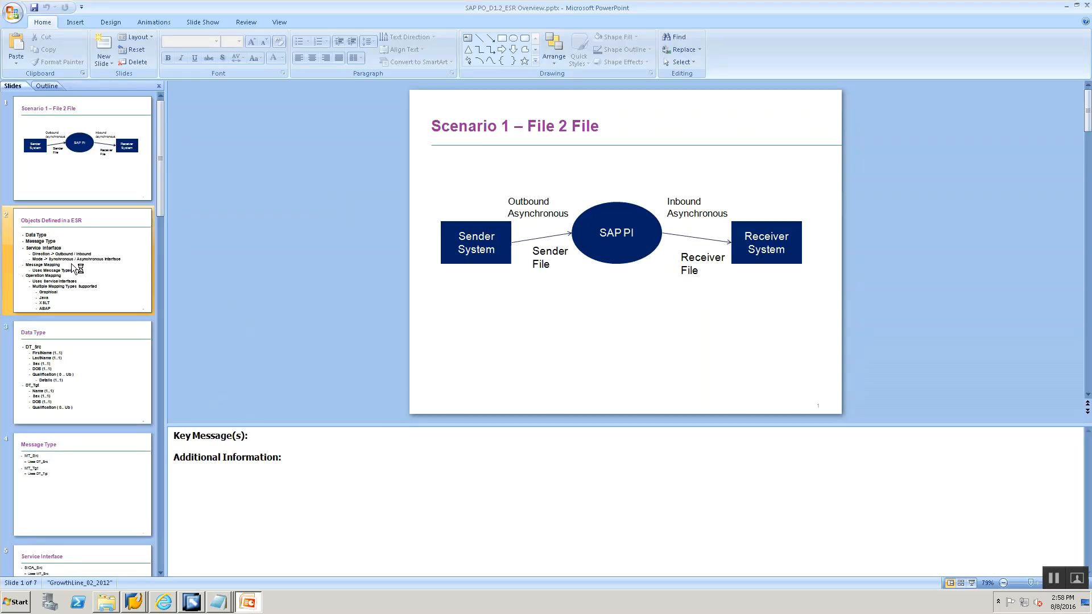
left_click(70, 392)
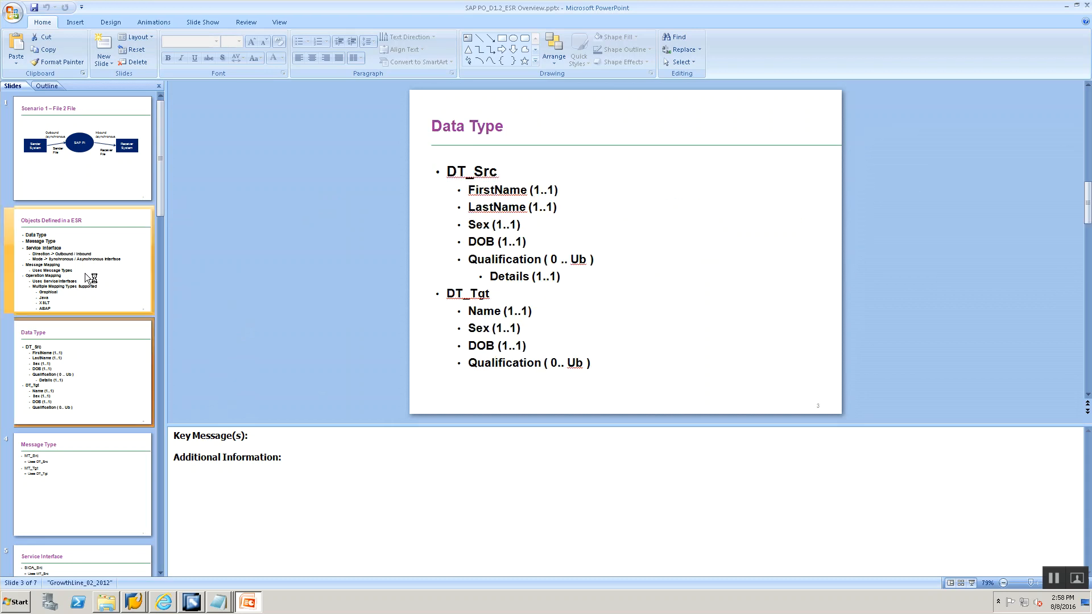
left_click(91, 279)
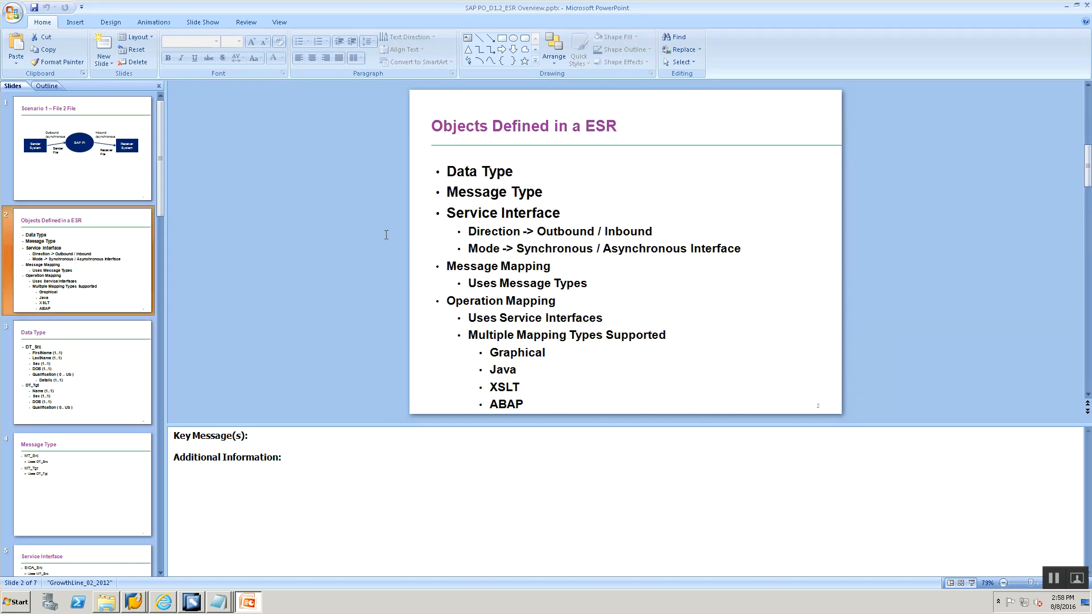
left_click(73, 358)
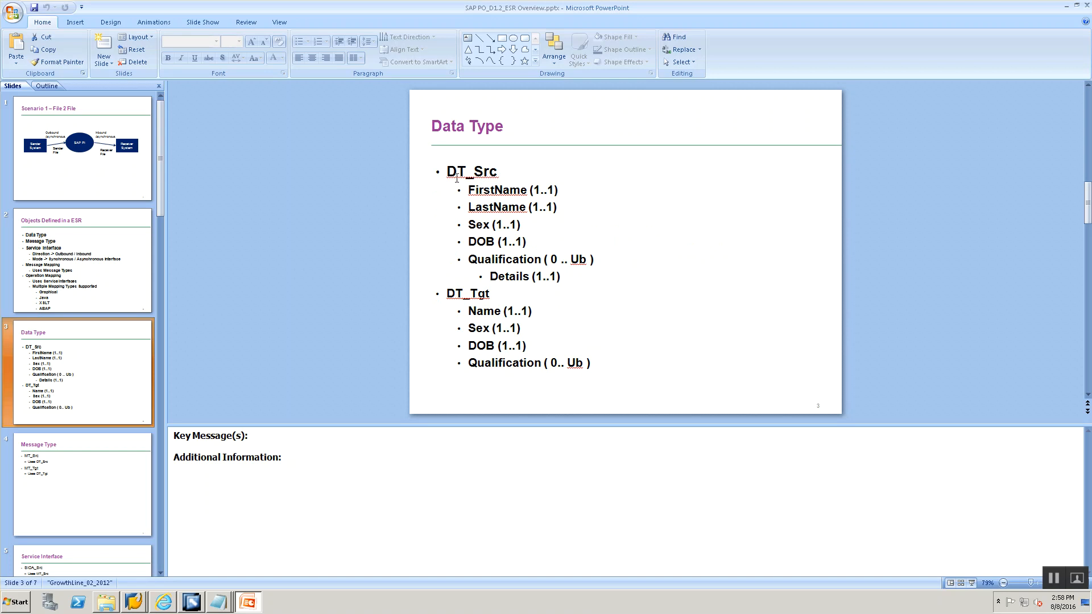
key("alt+Tab")
key("alt+Tab")
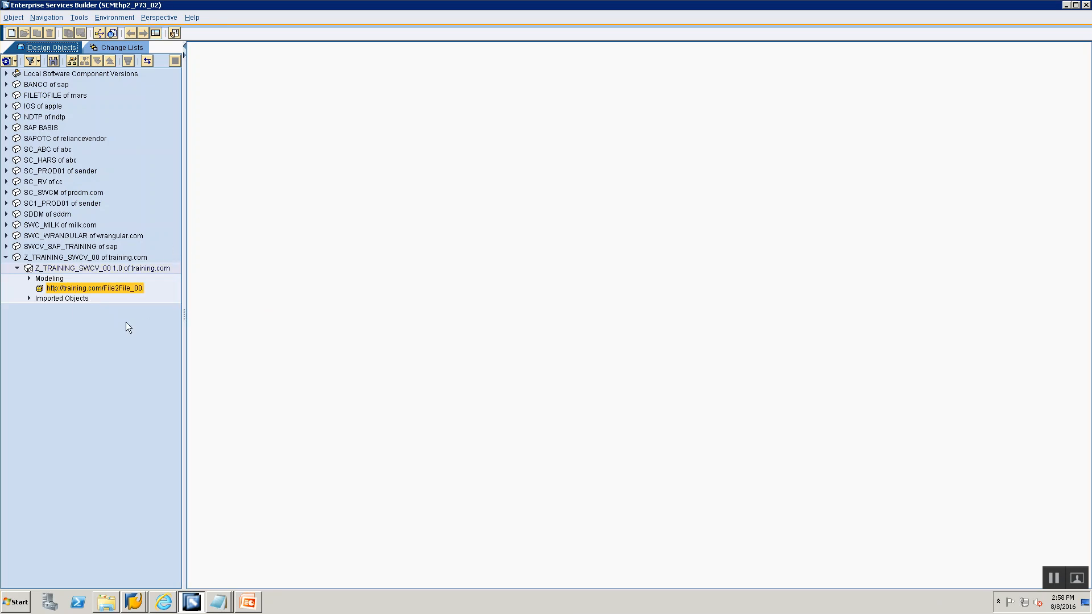
right_click(112, 292)
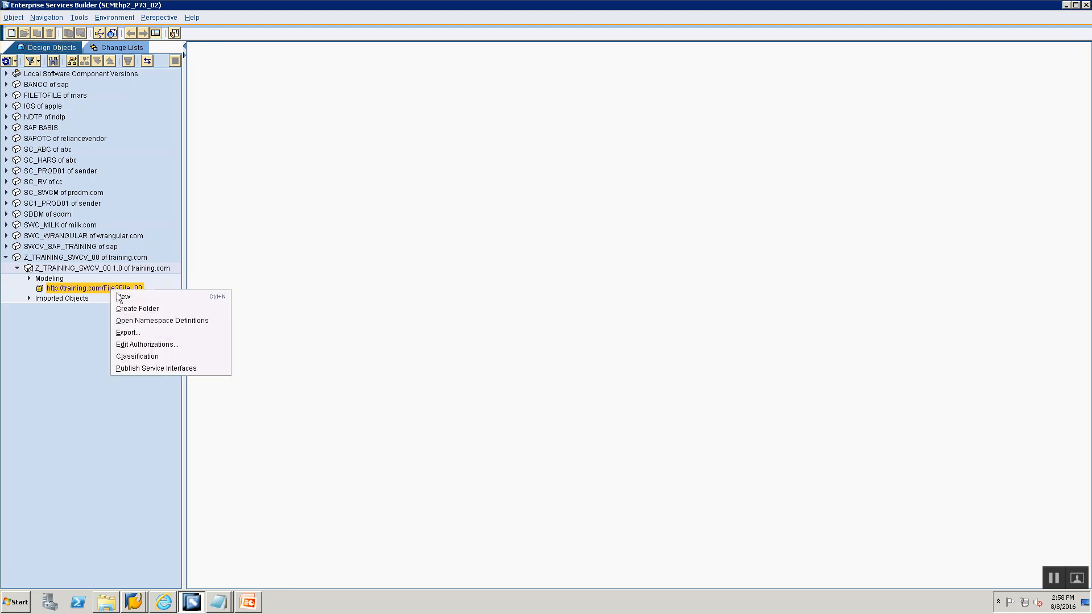
left_click(123, 297)
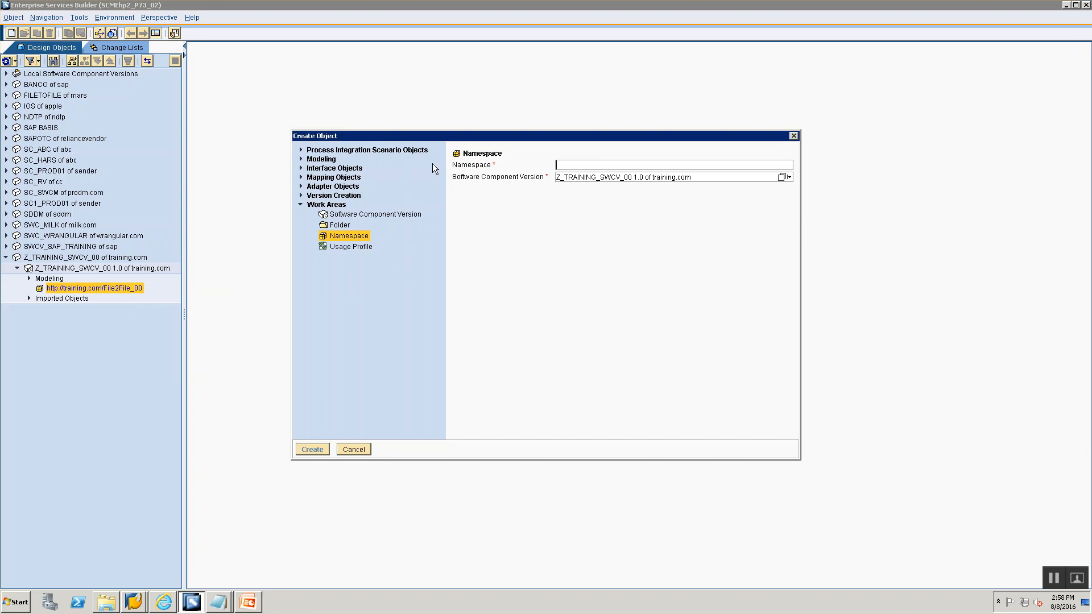
left_click(301, 169)
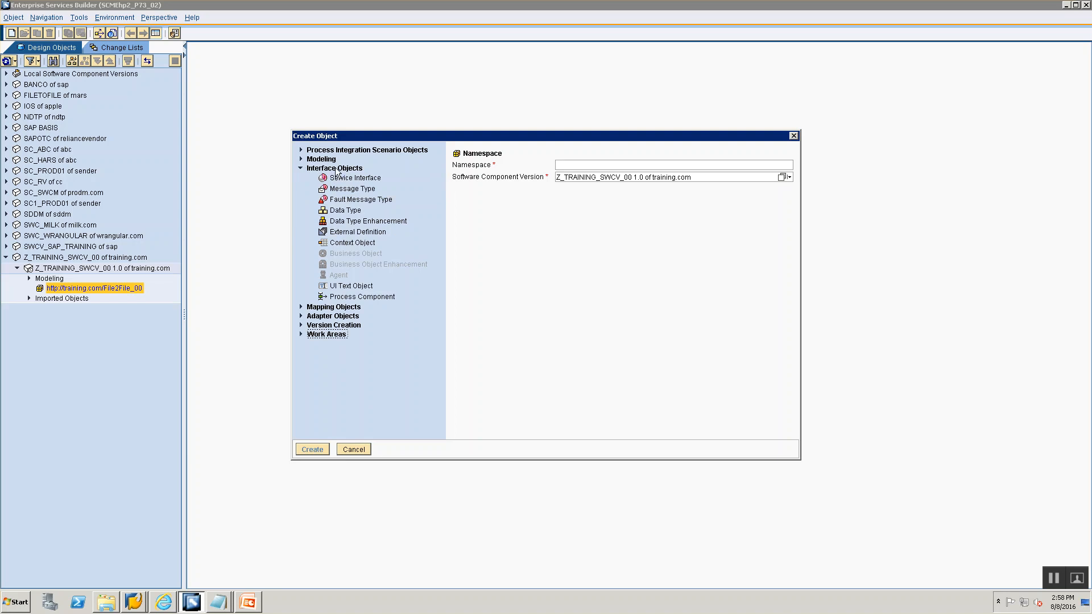
- In the notes, add "-> Create DataType -> By going to your Namespace, New --> Inetrface Objects --> Data Type"
key("alt+Tab")
key("alt+Tab")
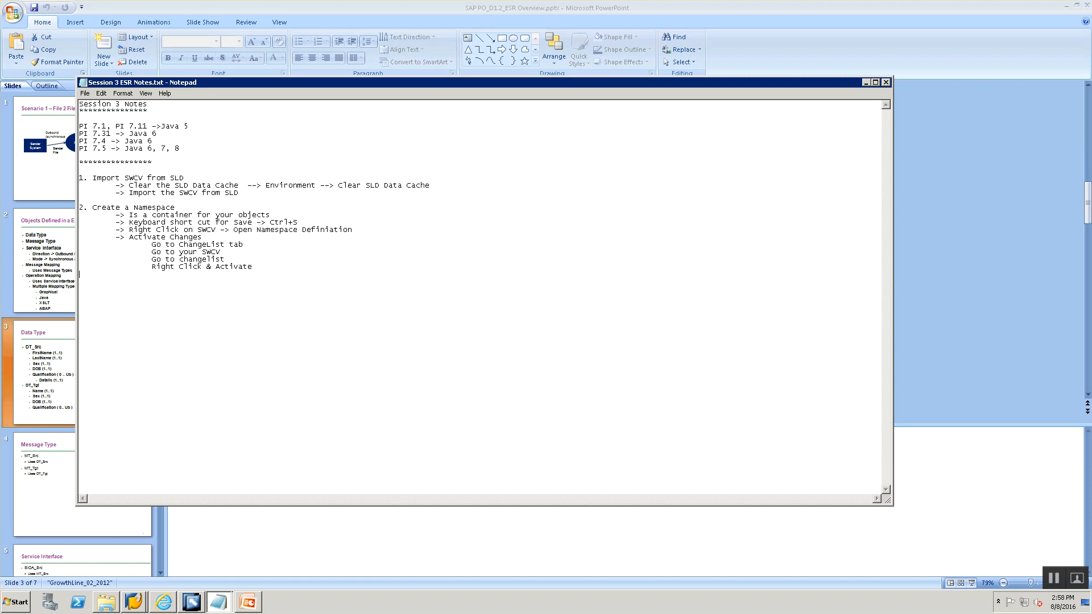
type("-> Create DataType -> By going to your Namespace, Ne")
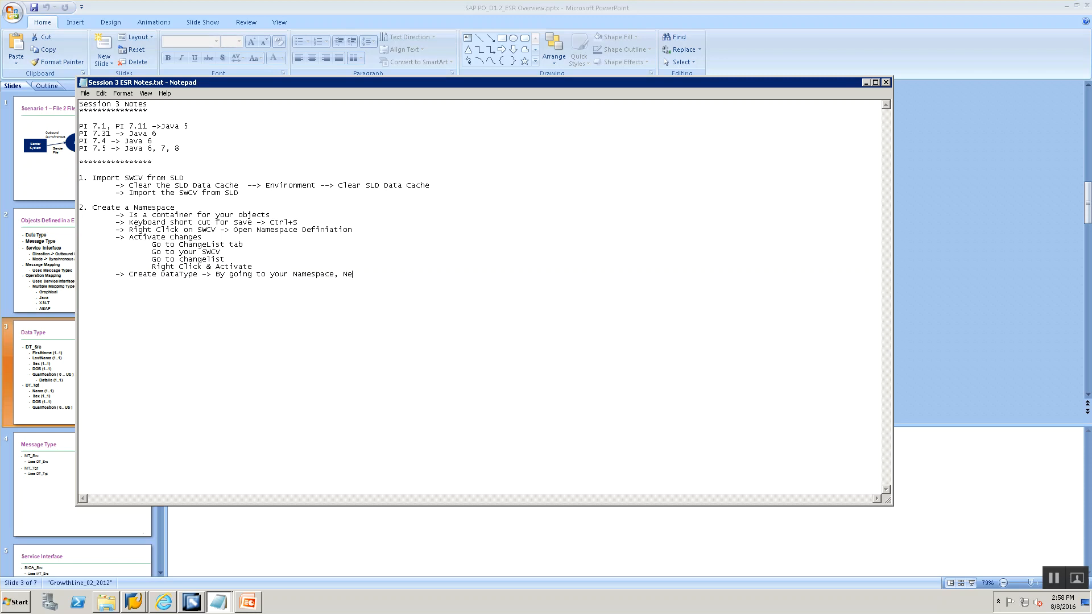
type("w --> Inetrface Objects --> Data Type")
key("alt+Tab")
key("alt+Tab")
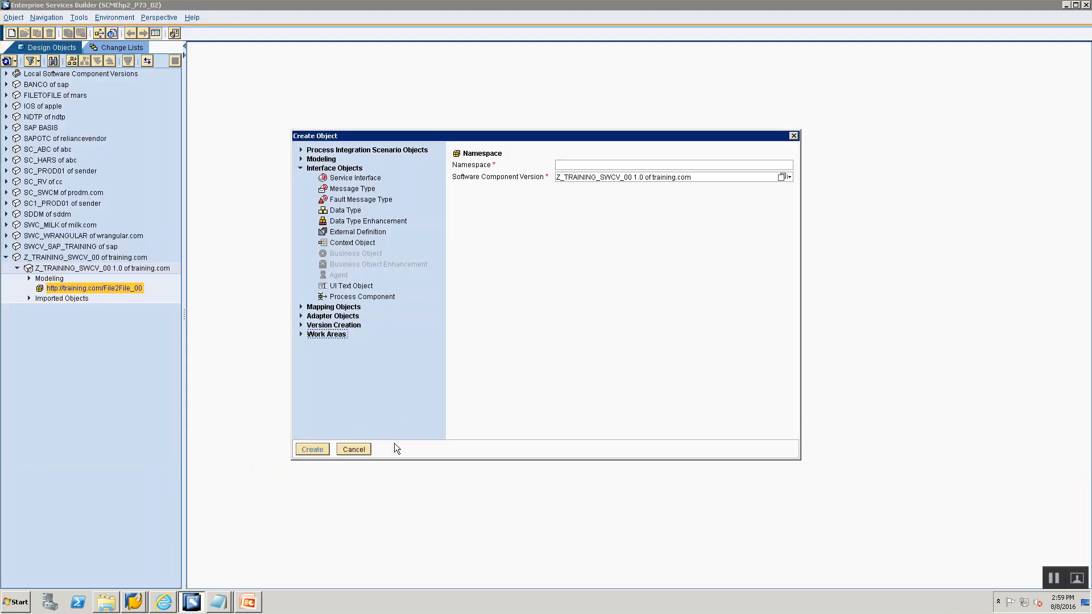
left_click(350, 448)
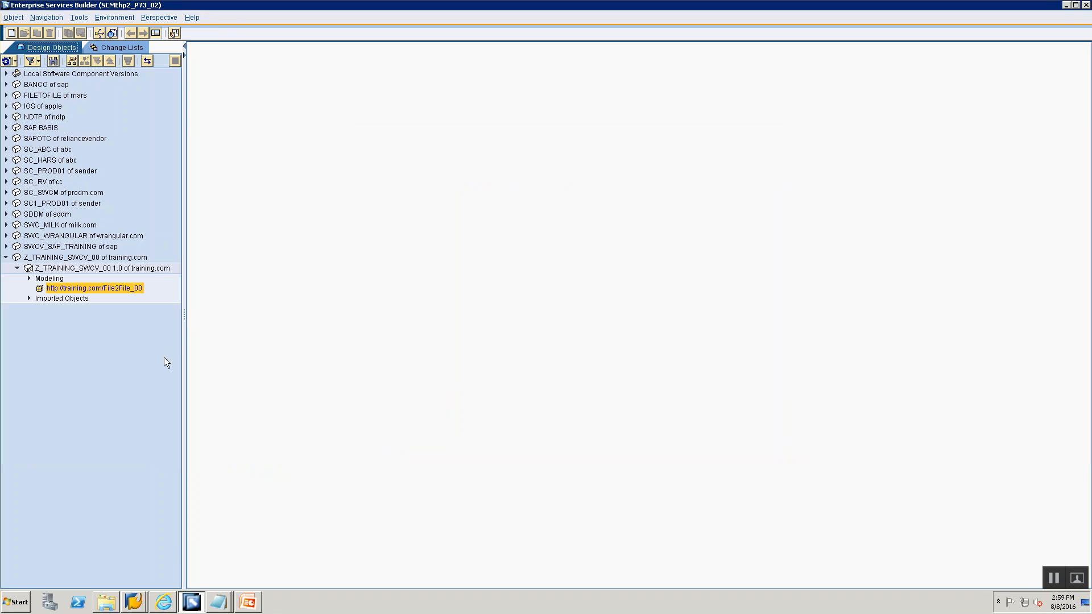
right_click(113, 288)
left_click(149, 292)
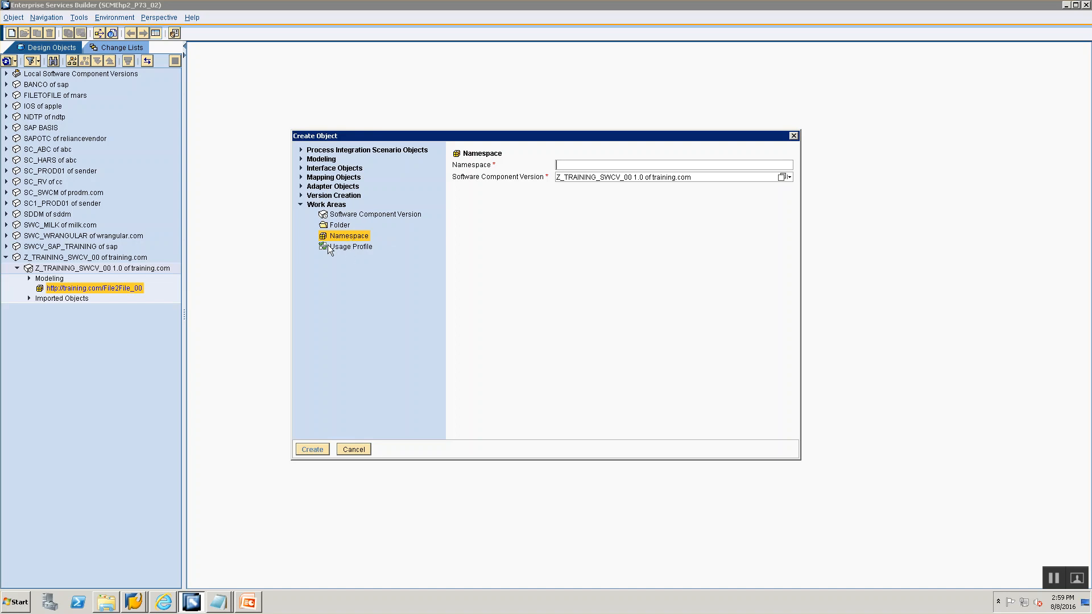
left_click(300, 168)
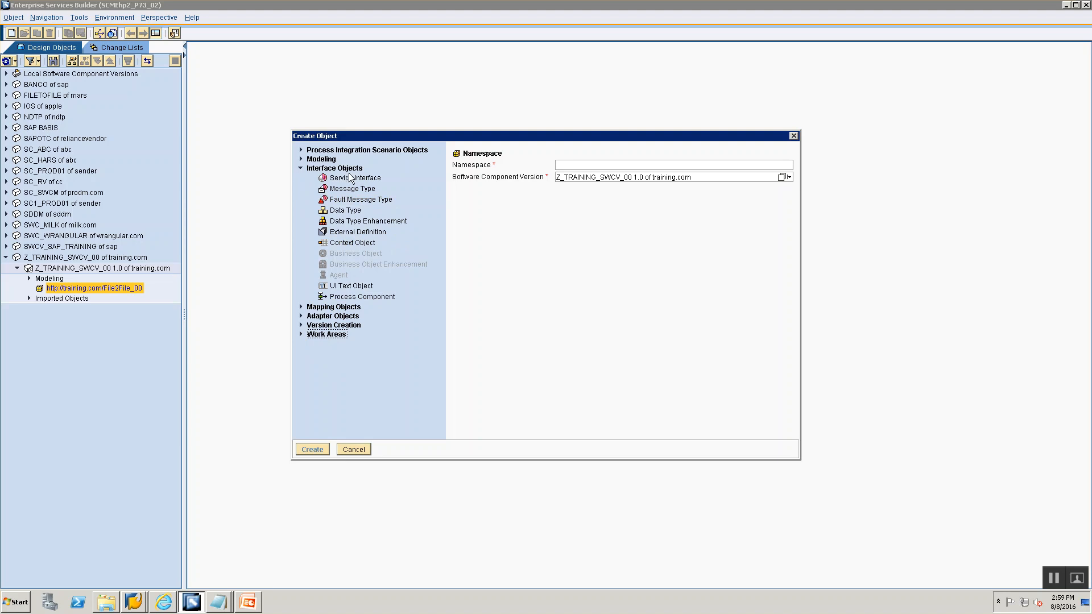
left_click(350, 211)
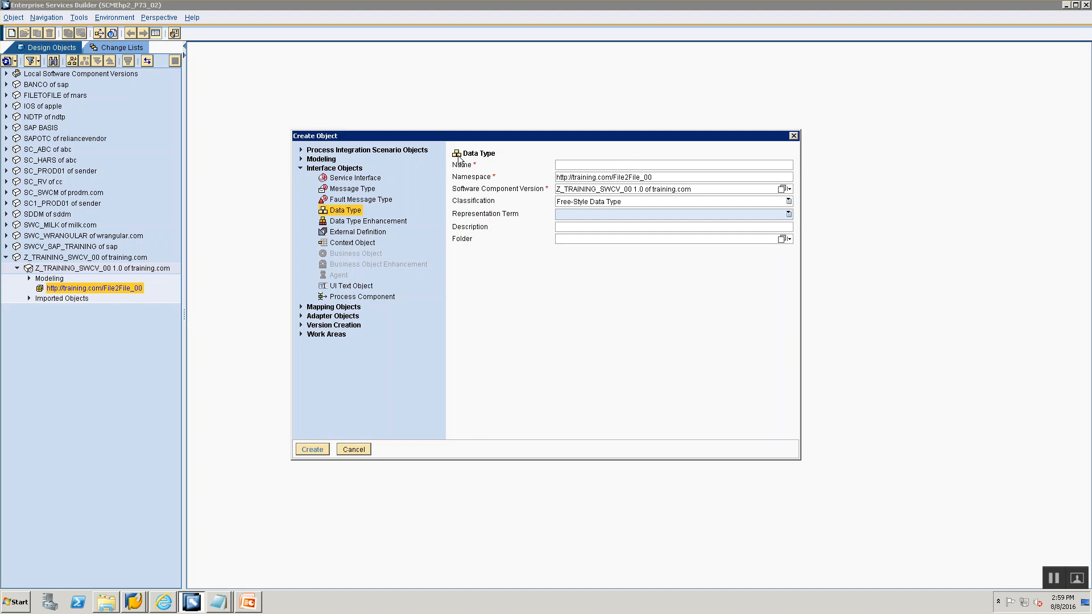
left_click(586, 165)
type("DT_Src")
left_click(611, 165)
left_click(312, 446)
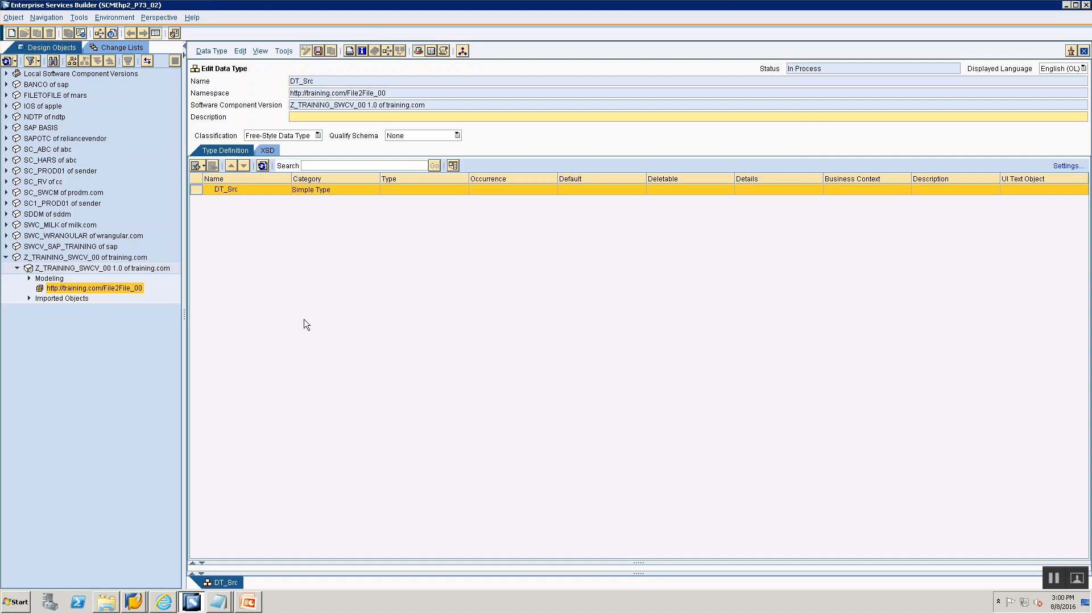
- Add a subelement named EmployeeDetails under DT_Src, following the Data Type slide
key("alt+Tab")
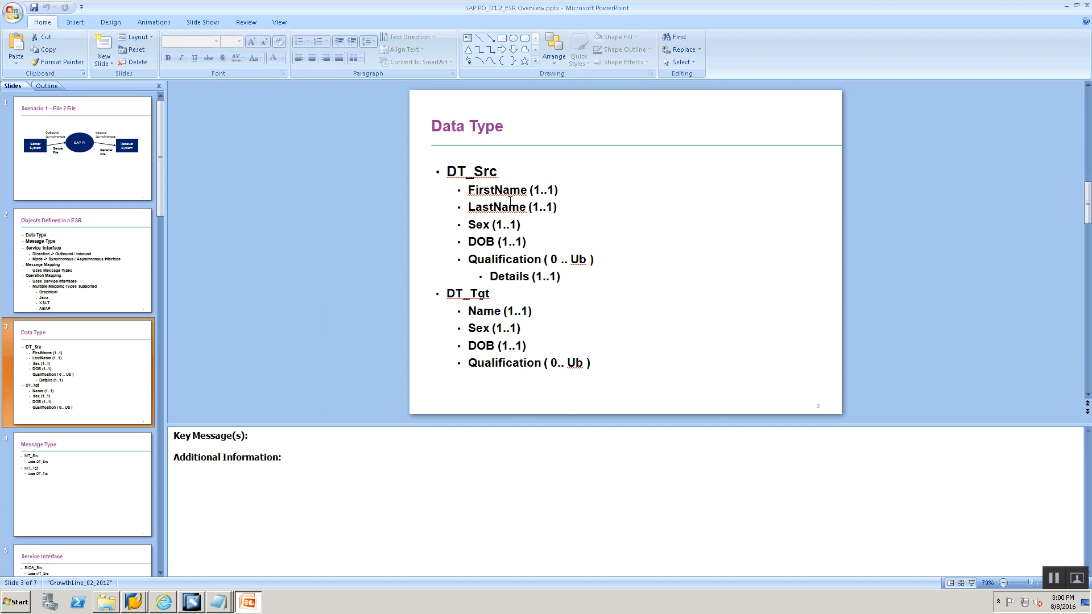
key("alt+Tab")
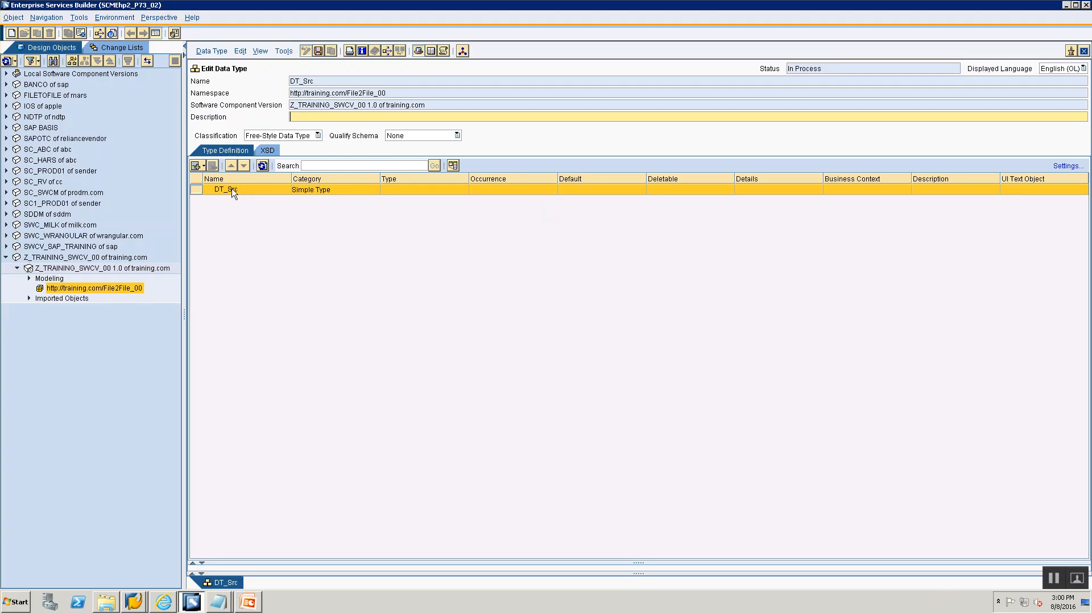
left_click(204, 164)
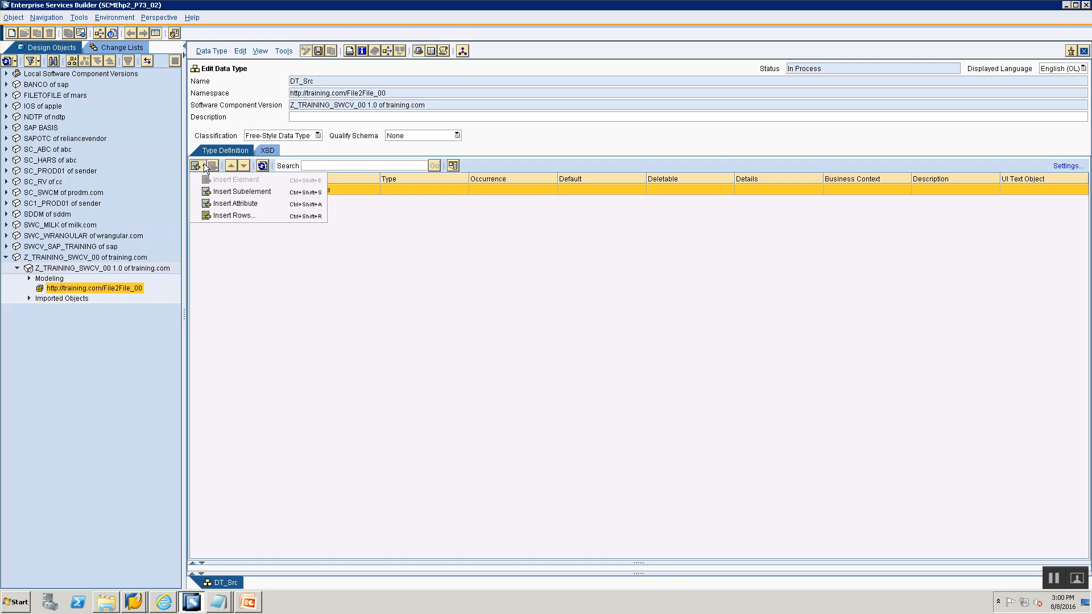
left_click(223, 192)
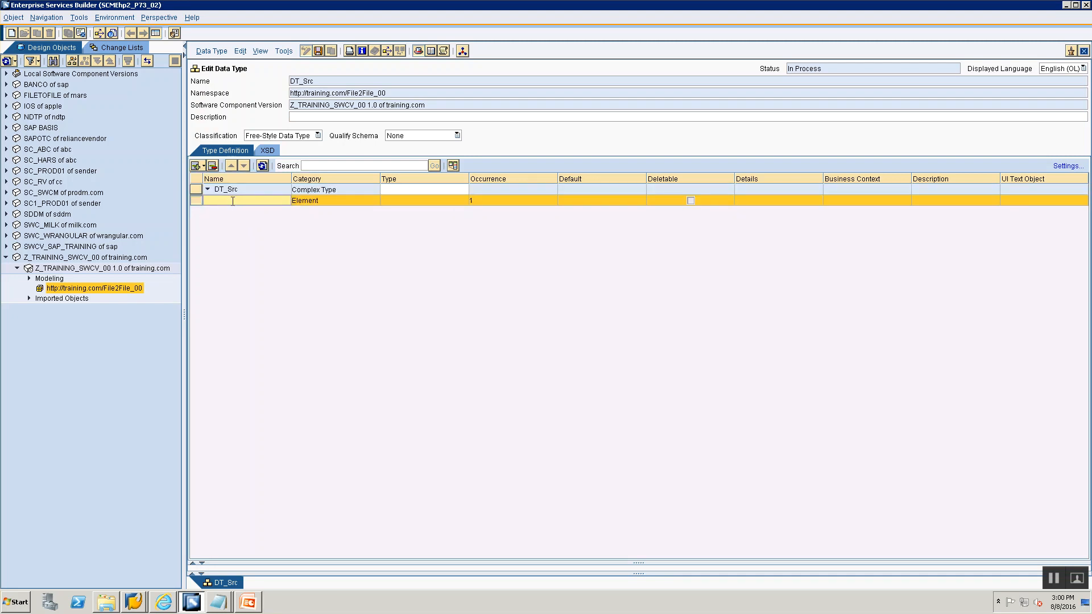
key("alt+Tab")
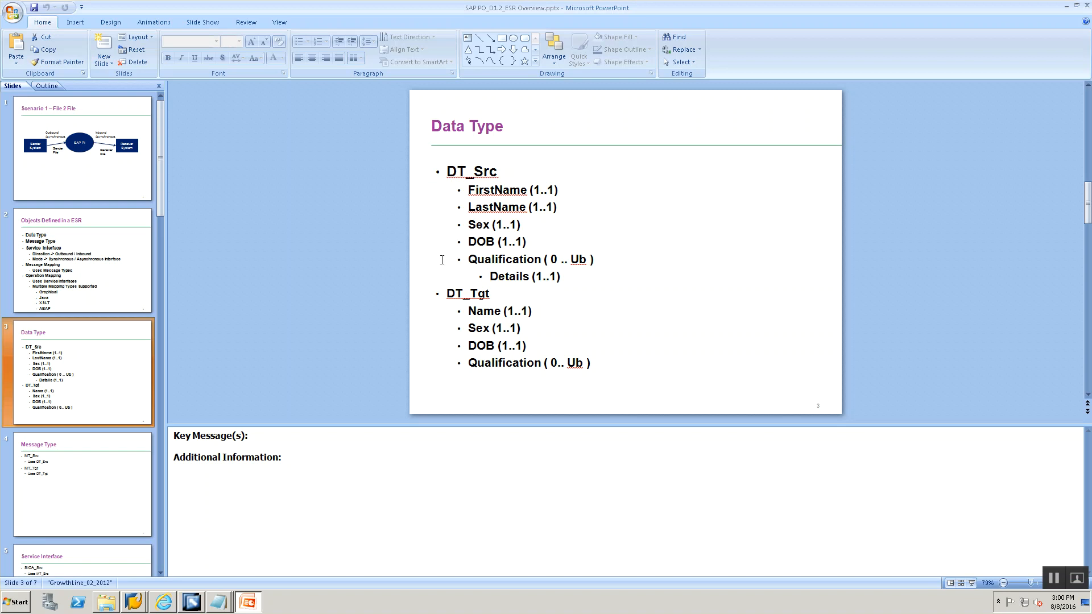
key("alt+Tab")
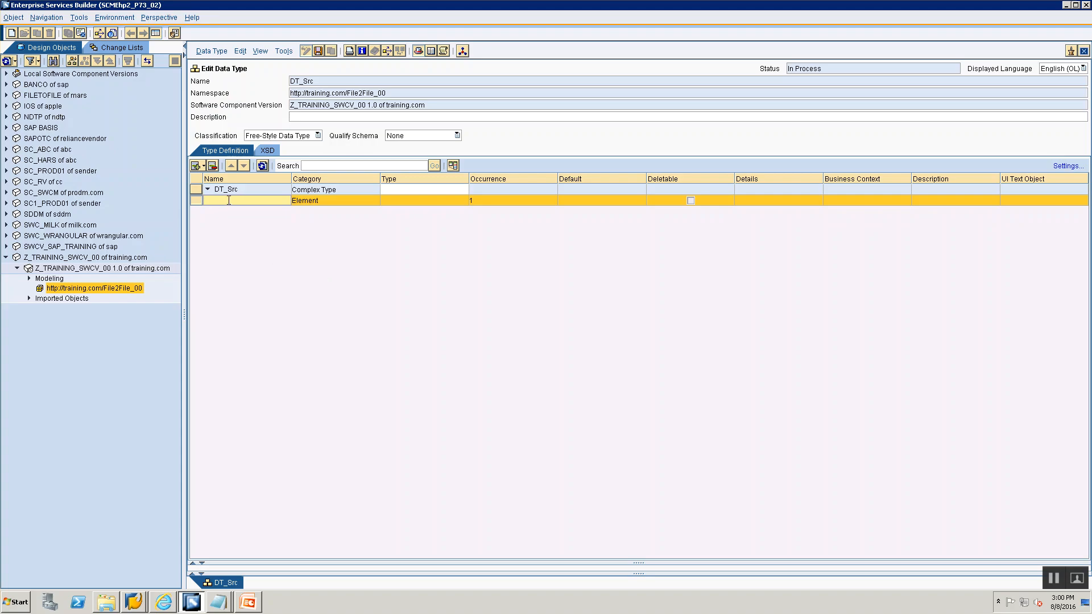
type("EmployeeDetails")
- Set the EmployeeDetails occurrence to minOccurs 1 and maxOccurs unbounded
left_click(439, 201)
left_click(511, 202)
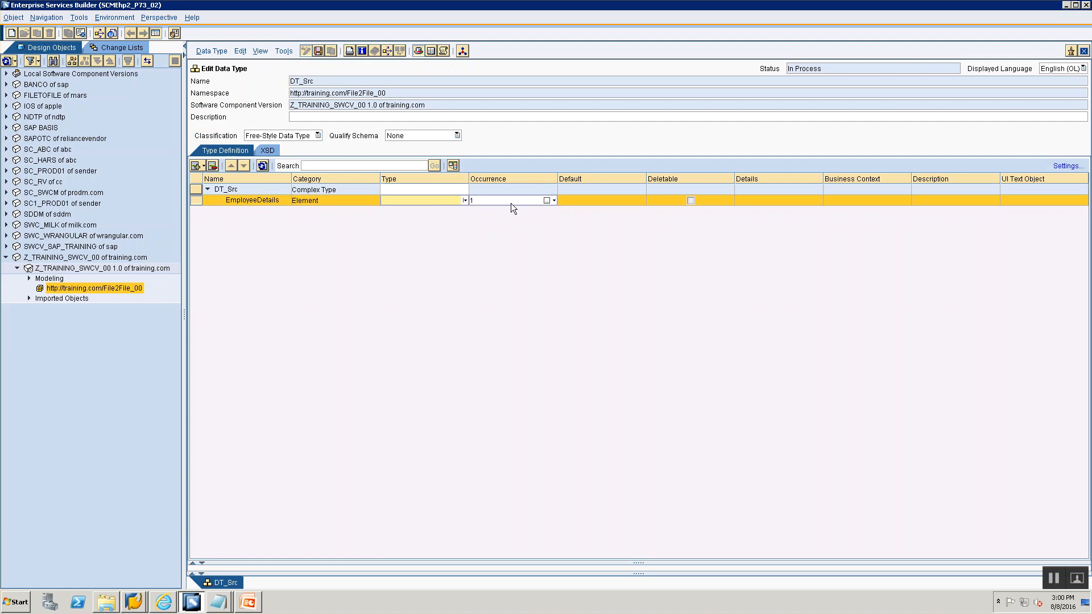
left_click(555, 200)
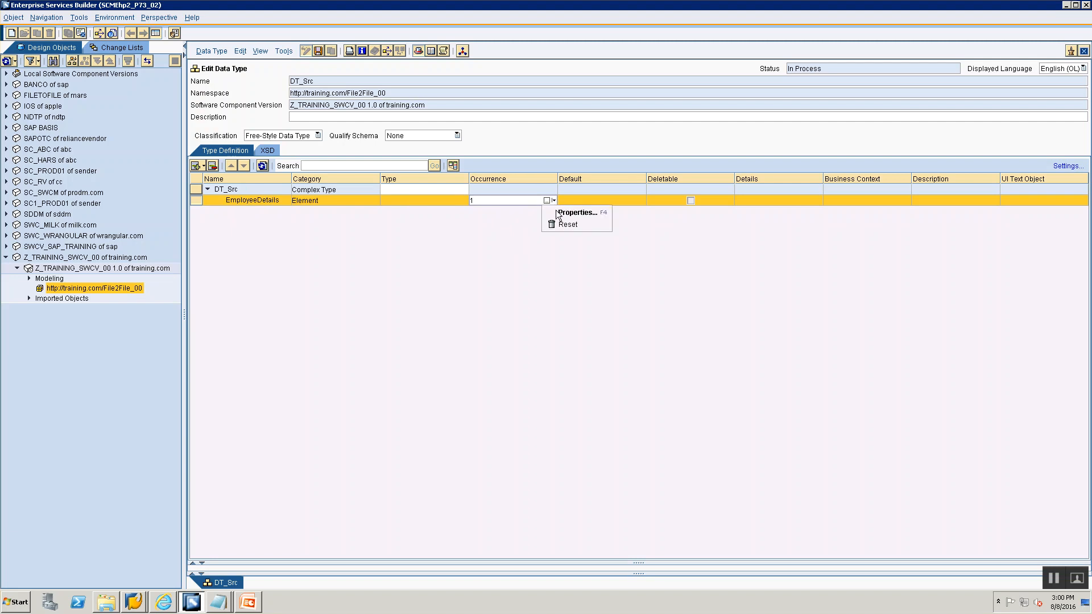
left_click(555, 212)
left_click(563, 300)
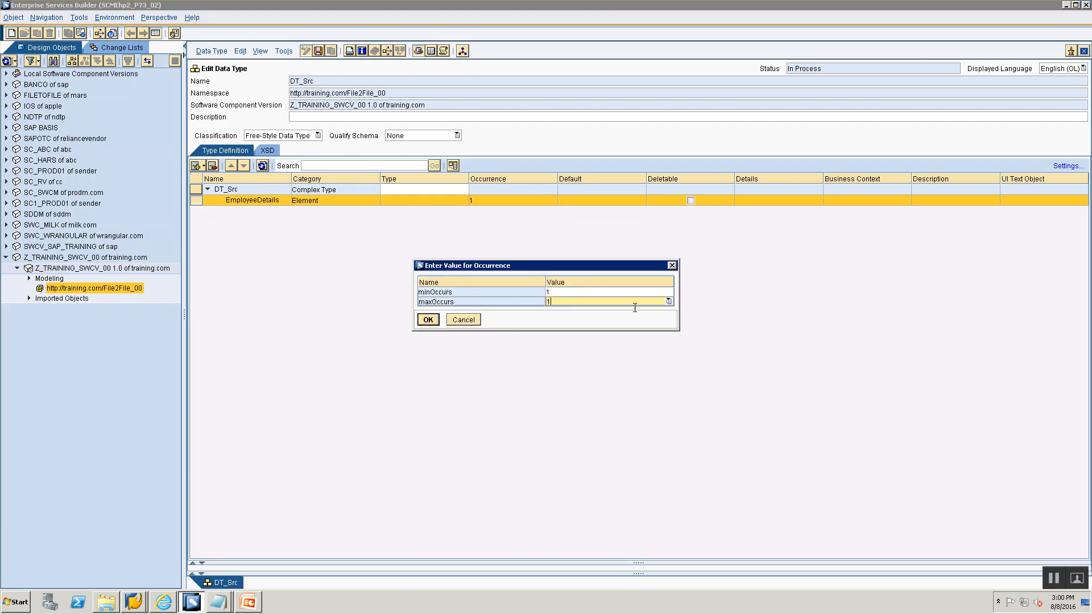
left_click(668, 302)
left_click(645, 317)
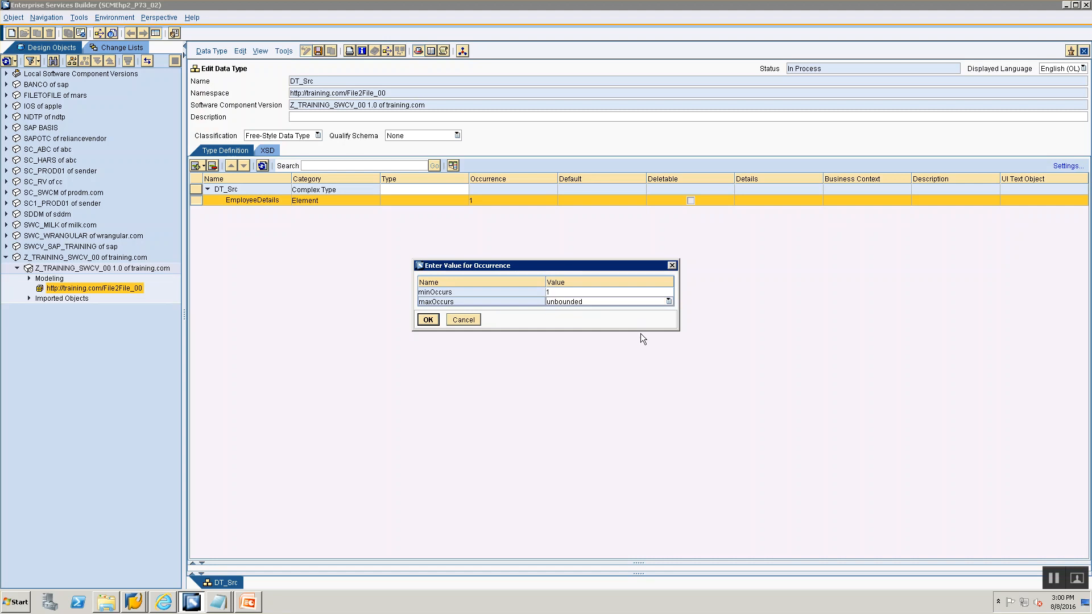
left_click(427, 320)
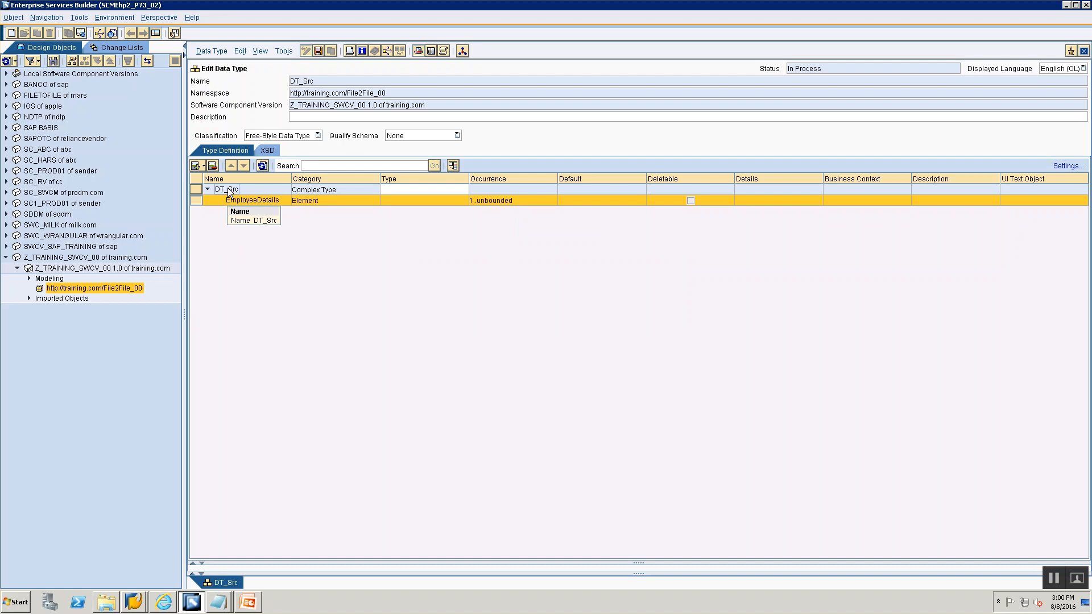
- Add a subelement named FirstName under EmployeeDetails
left_click(204, 166)
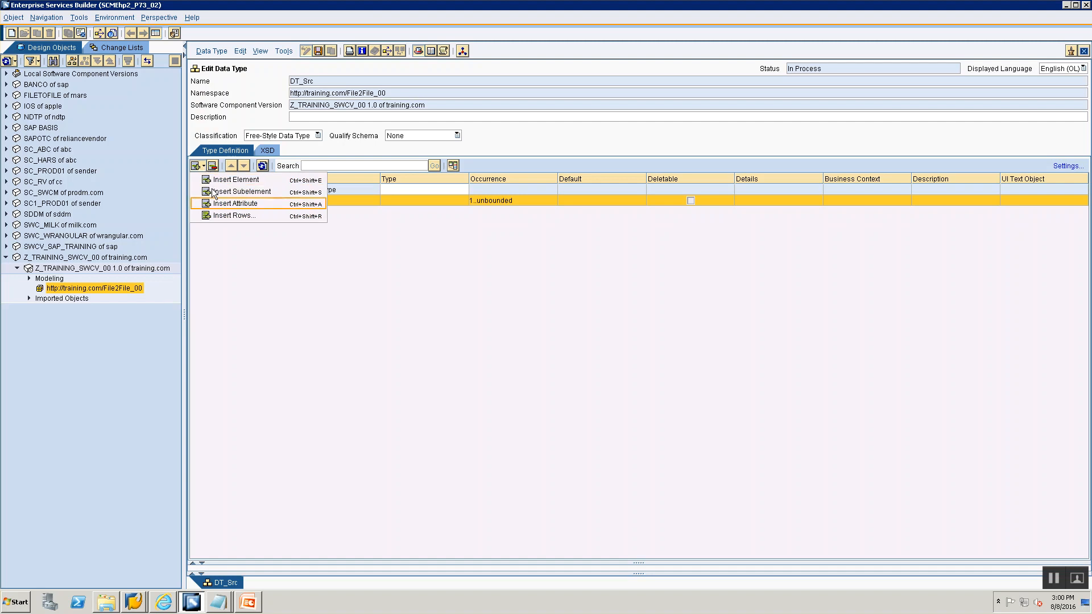
left_click(238, 289)
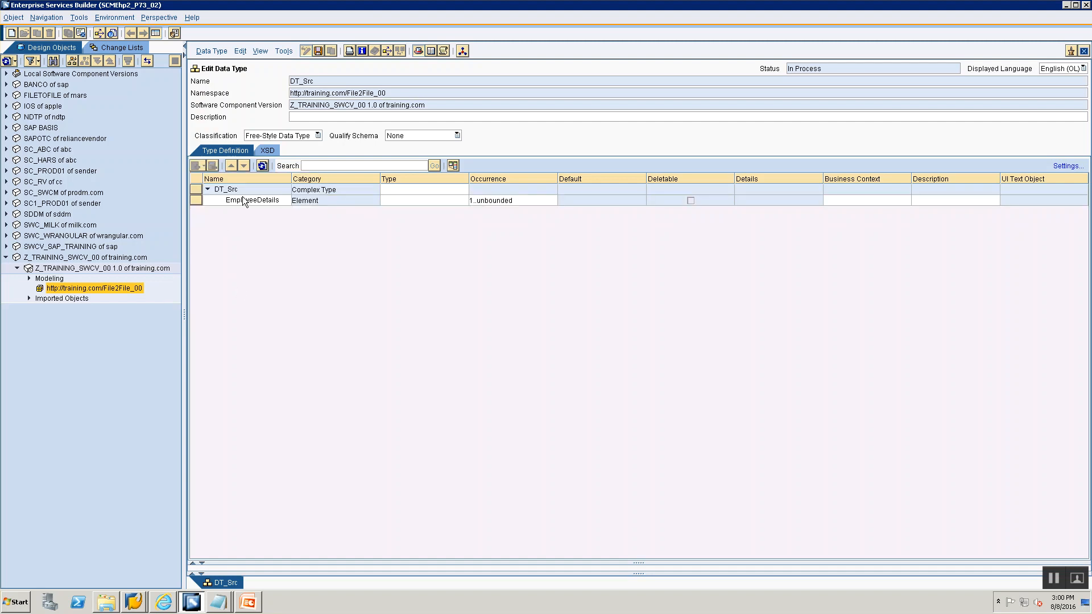
left_click(193, 203)
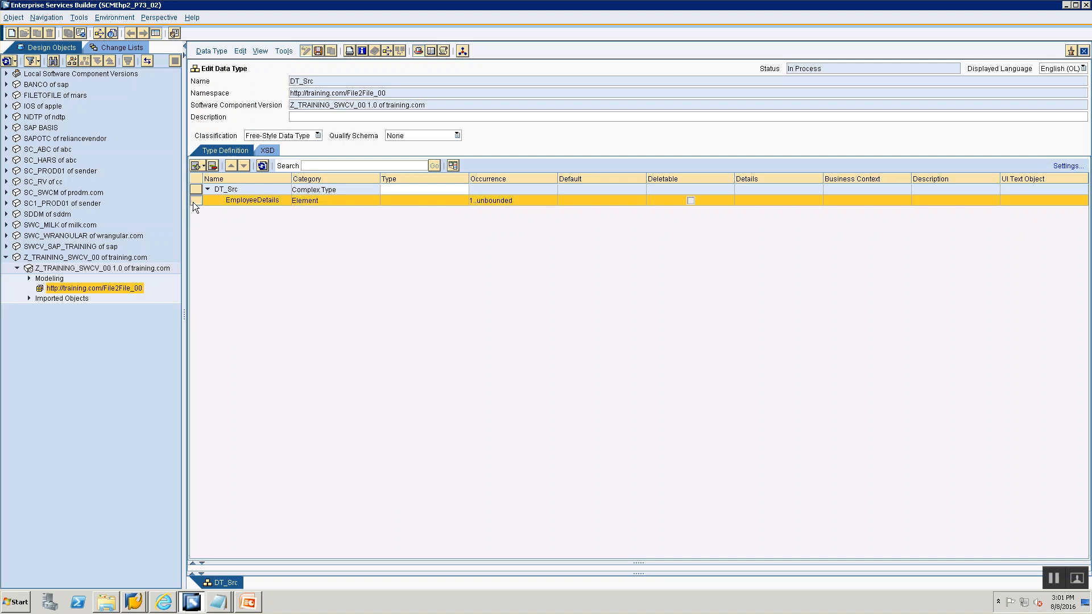
left_click(203, 166)
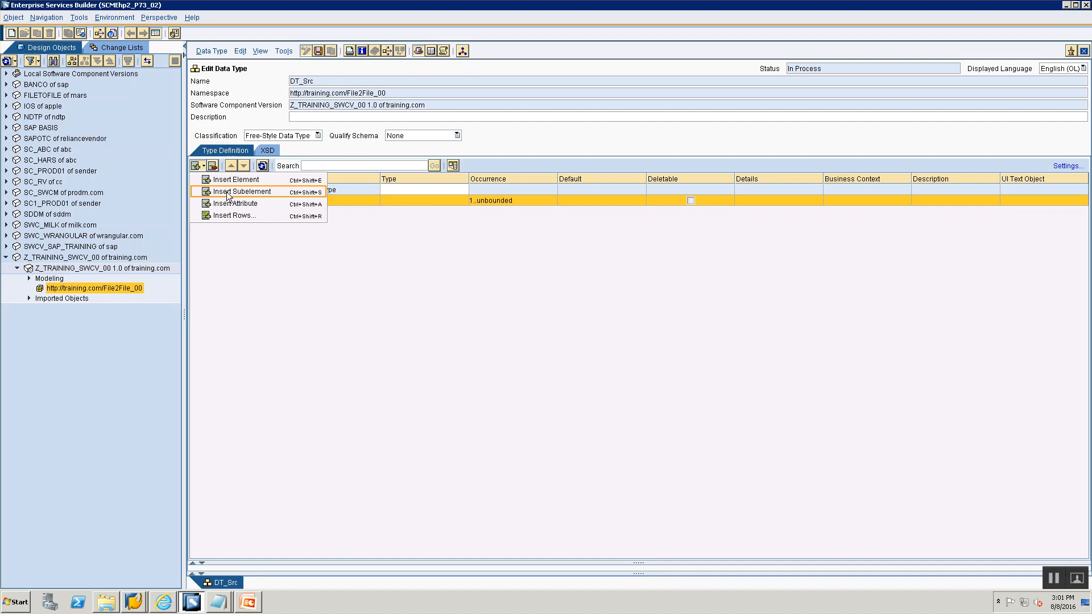
left_click(241, 192)
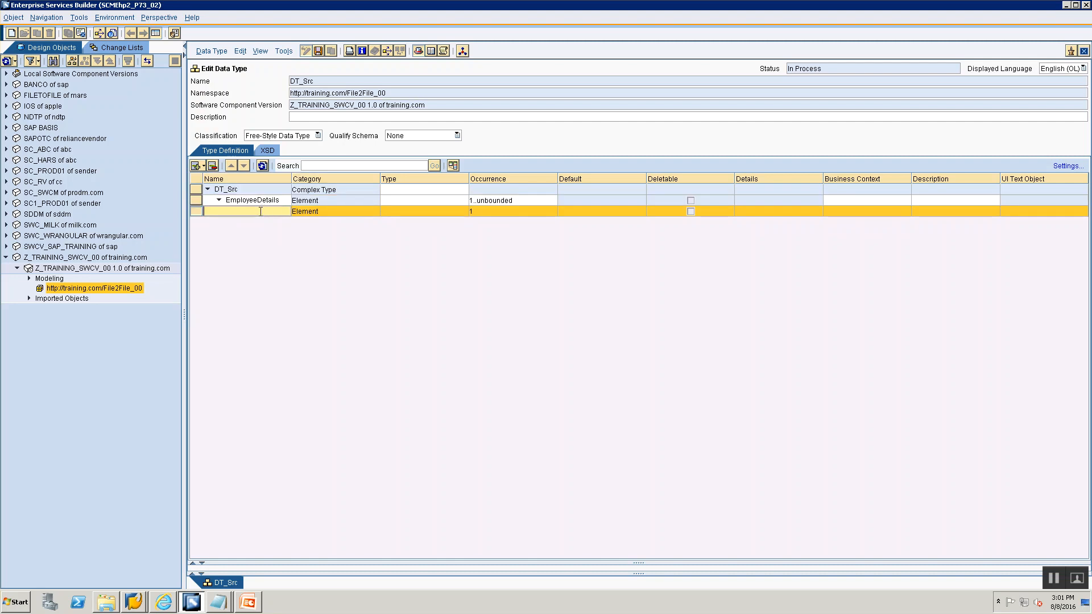
type("FirstName")
- Set the FirstName element's type to xsd:string
left_click(404, 230)
left_click(424, 212)
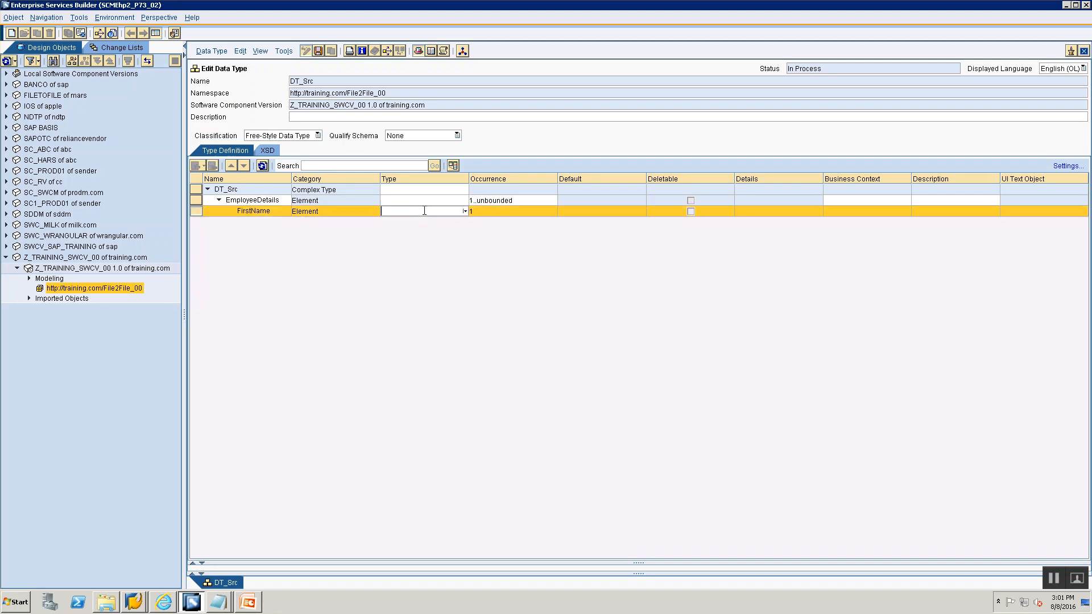
left_click(464, 212)
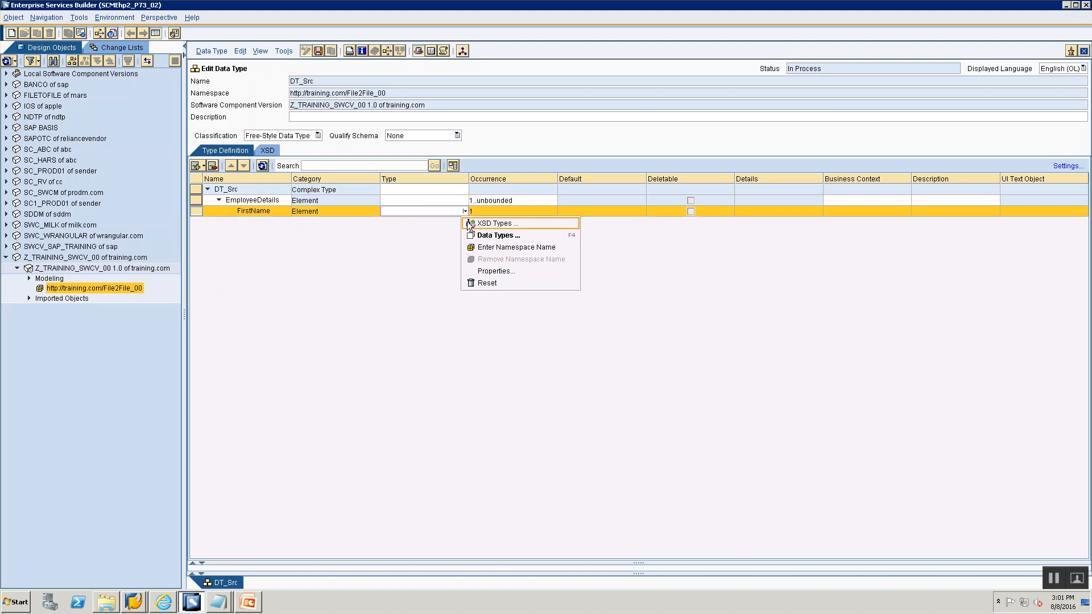
left_click(469, 224)
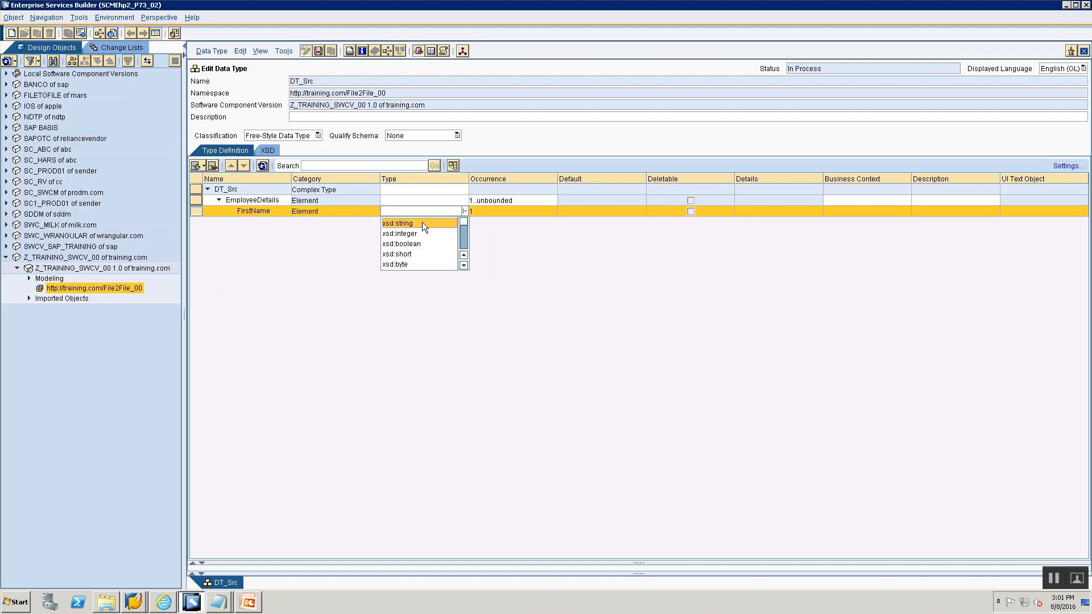
mouse_move(466, 220)
left_mouse_down()
mouse_move(466, 254)
mouse_move(458, 209)
left_mouse_up()
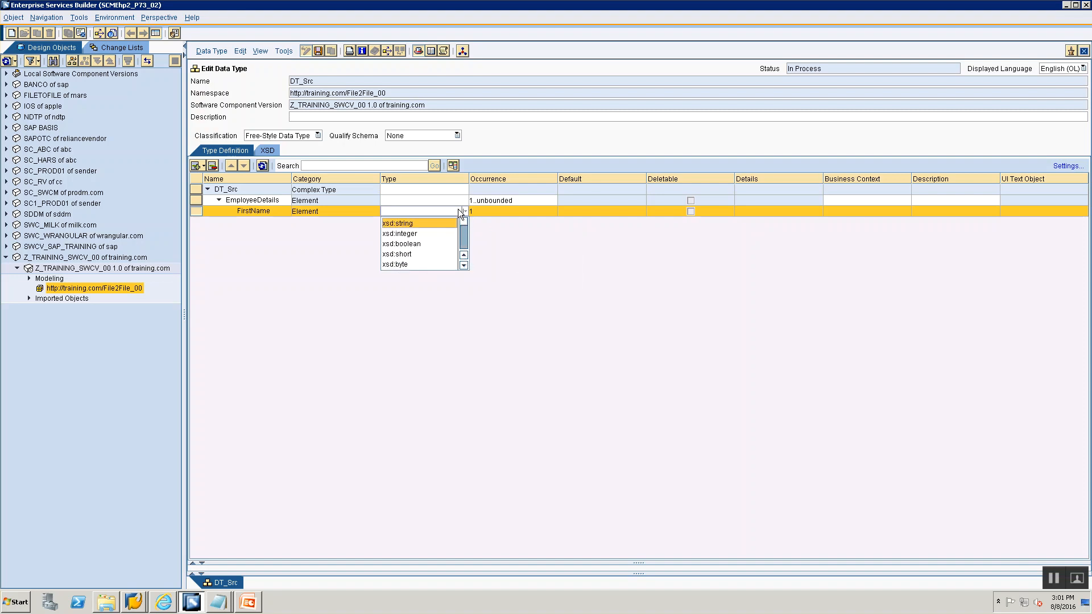
left_click(397, 225)
- Add an element named LastName below FirstName under EmployeeDetails, following the Data Type slide
key("alt+Tab")
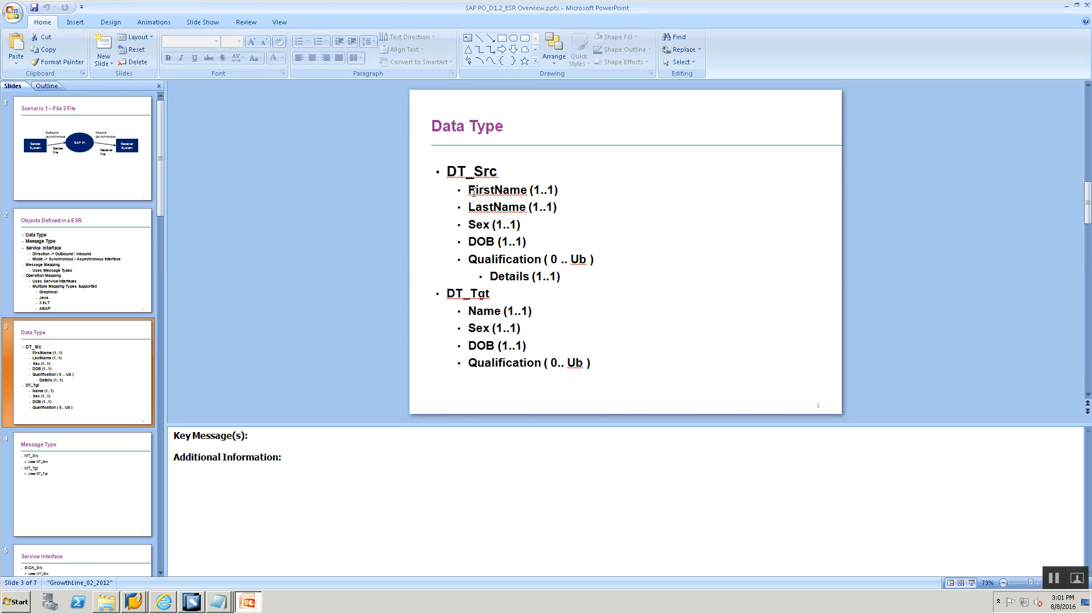
key("alt+Tab")
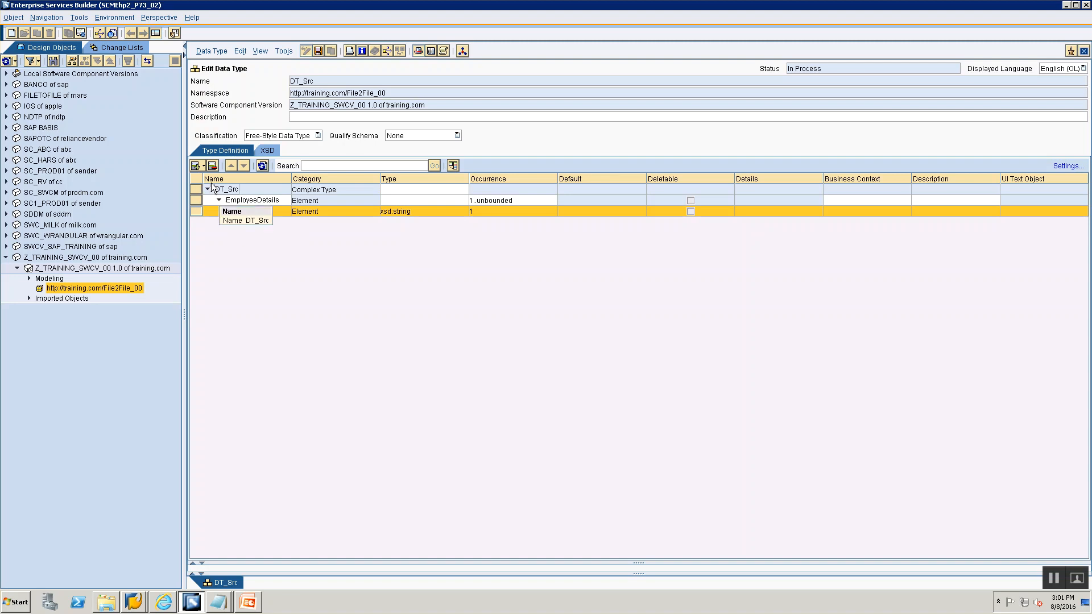
key("alt+Tab")
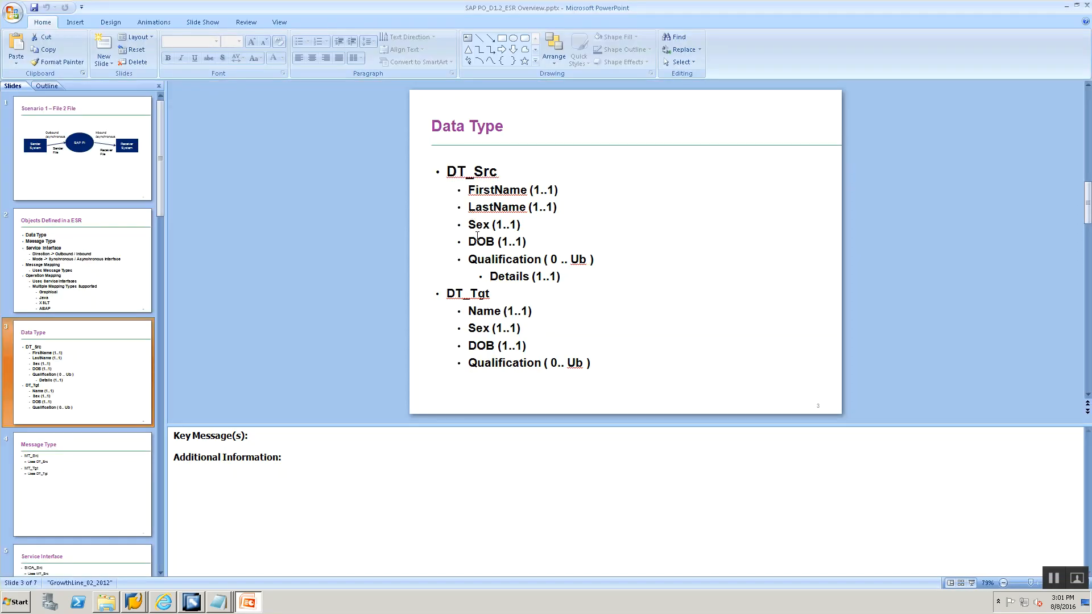
key("alt+Tab")
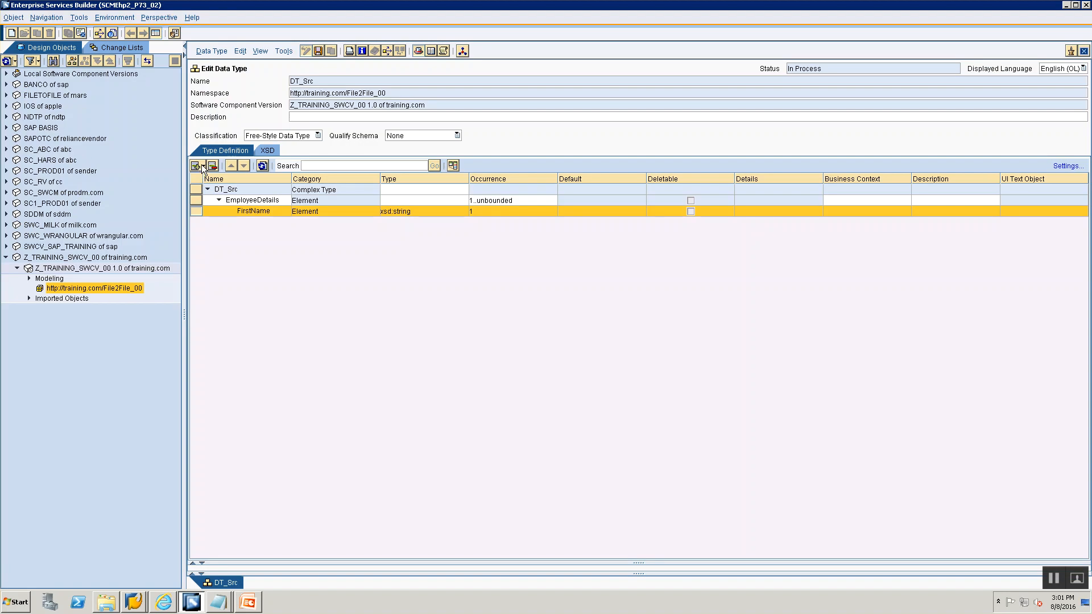
left_click(200, 165)
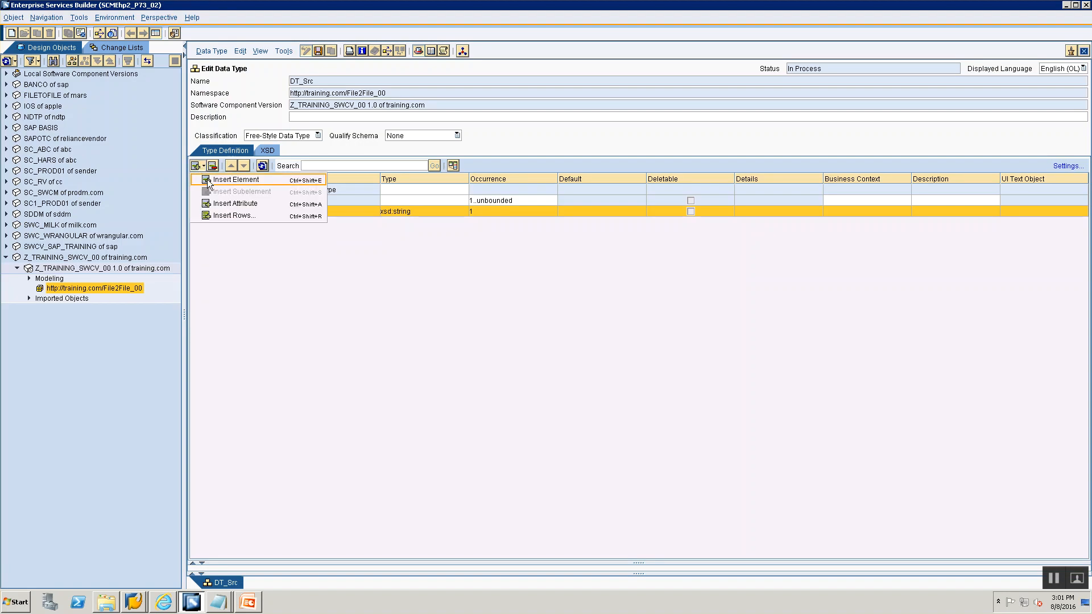
left_click(216, 183)
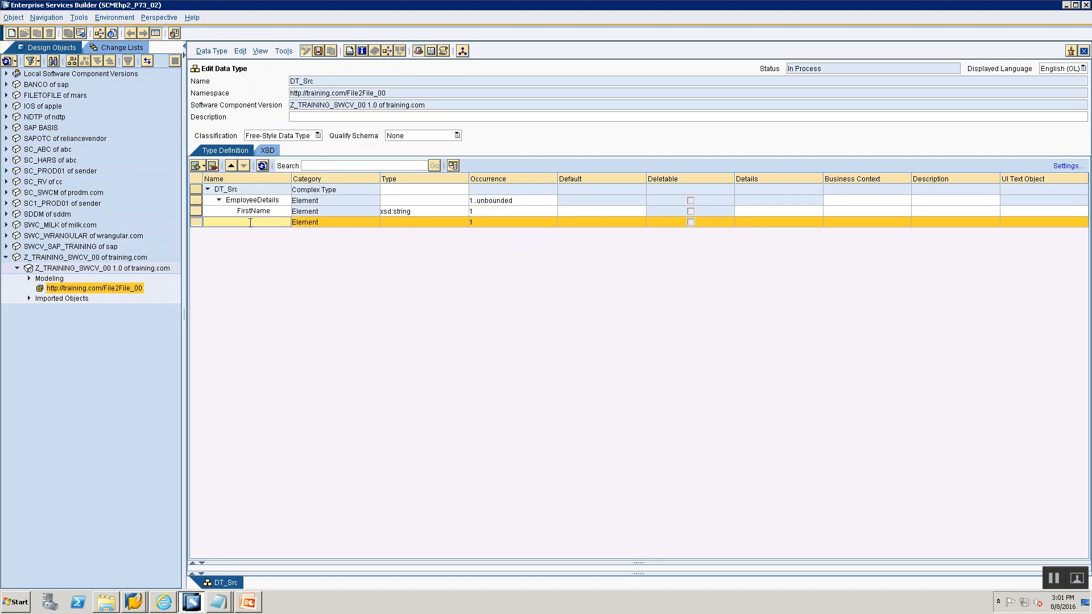
type("LastName")
left_click(401, 223)
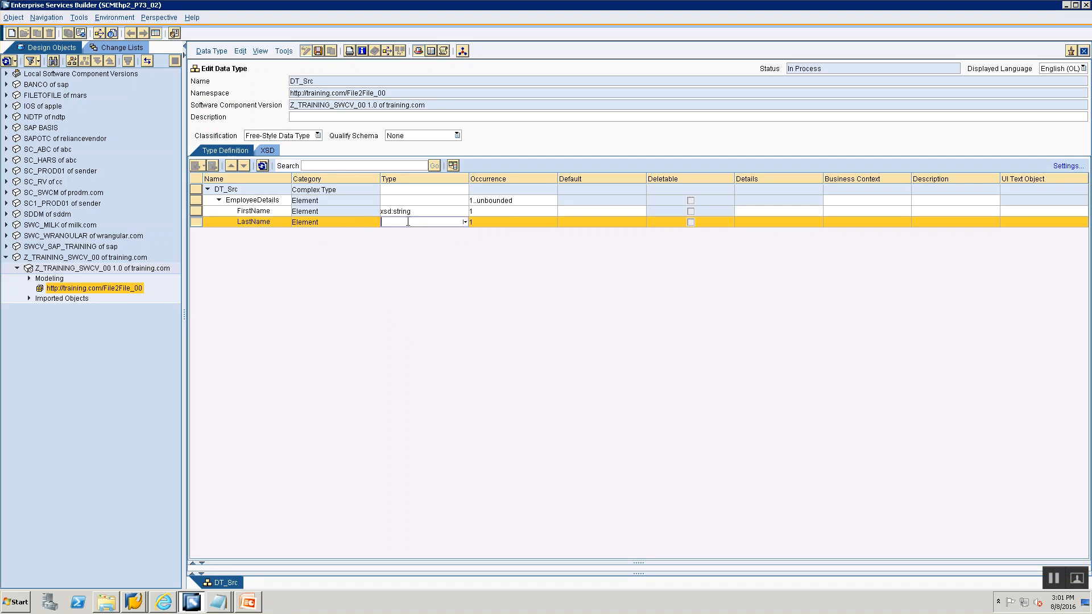
- Set the LastName element's type to xsd:string
left_click(463, 221)
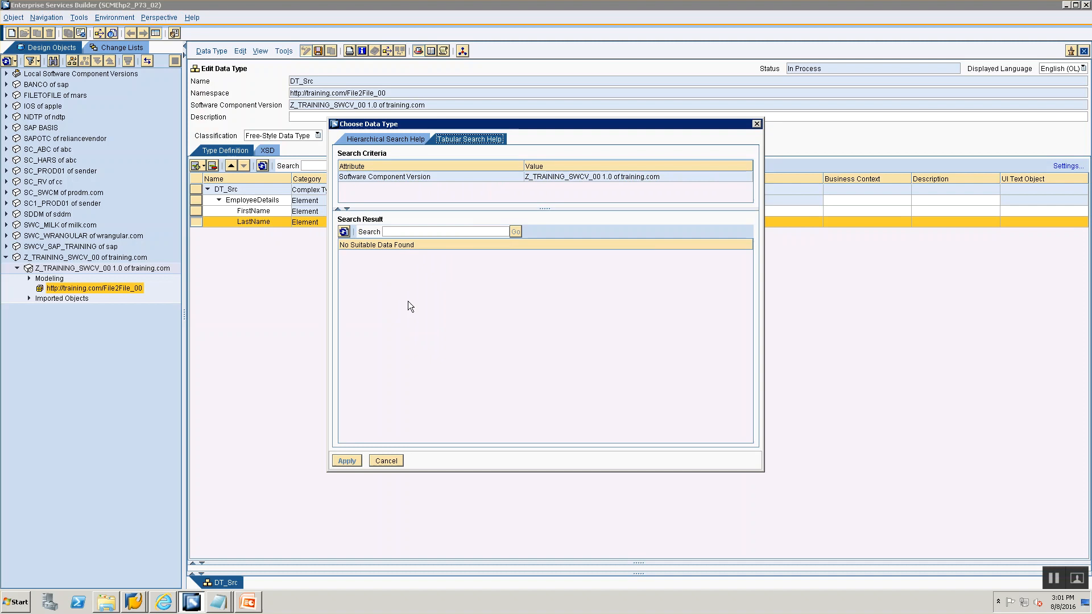
left_click(384, 462)
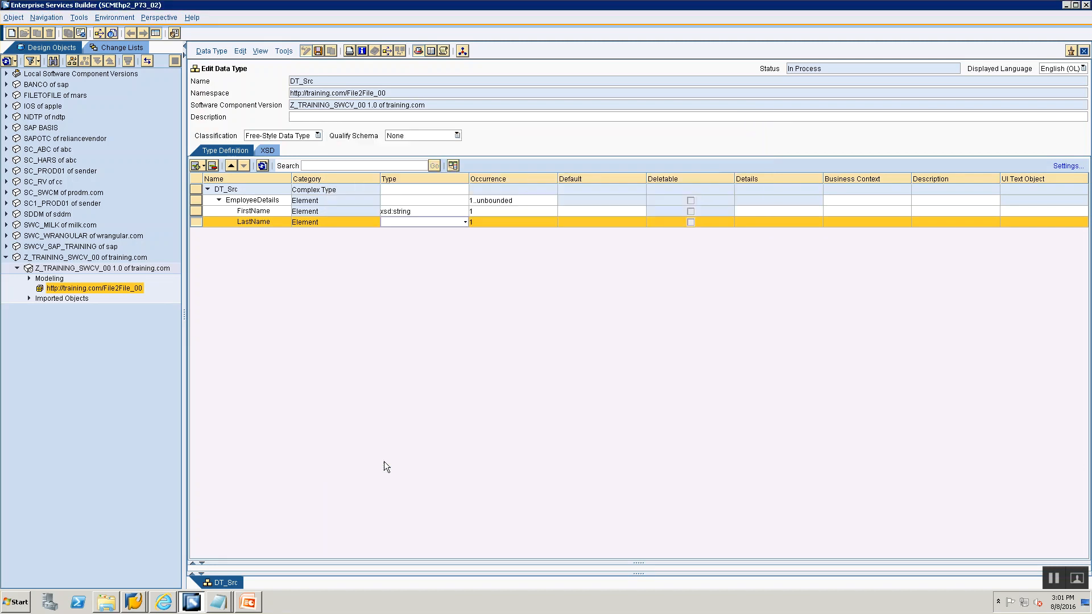
left_click(465, 222)
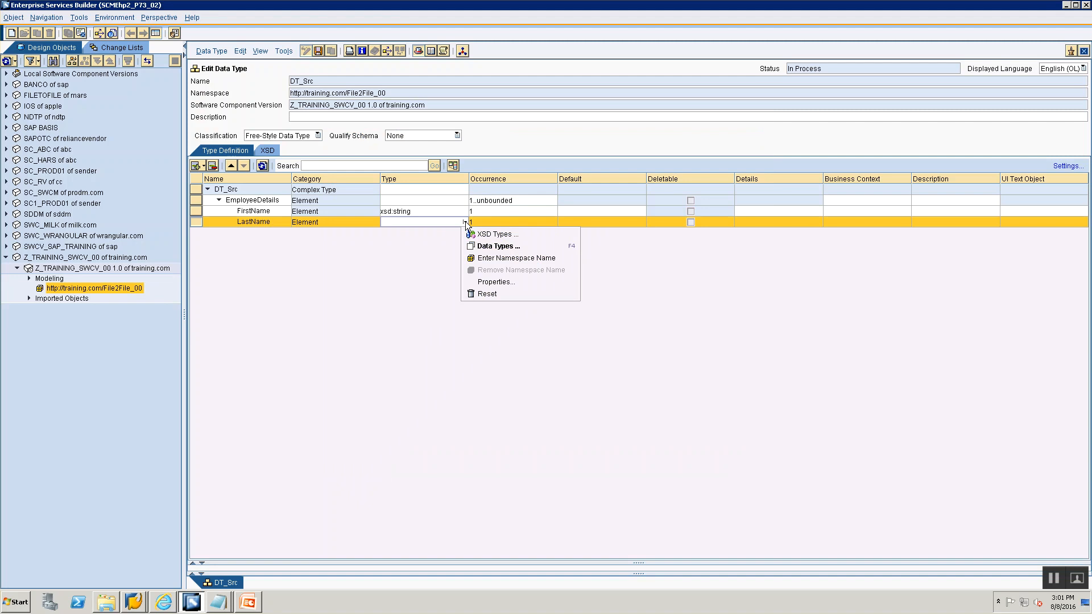
key("Escape")
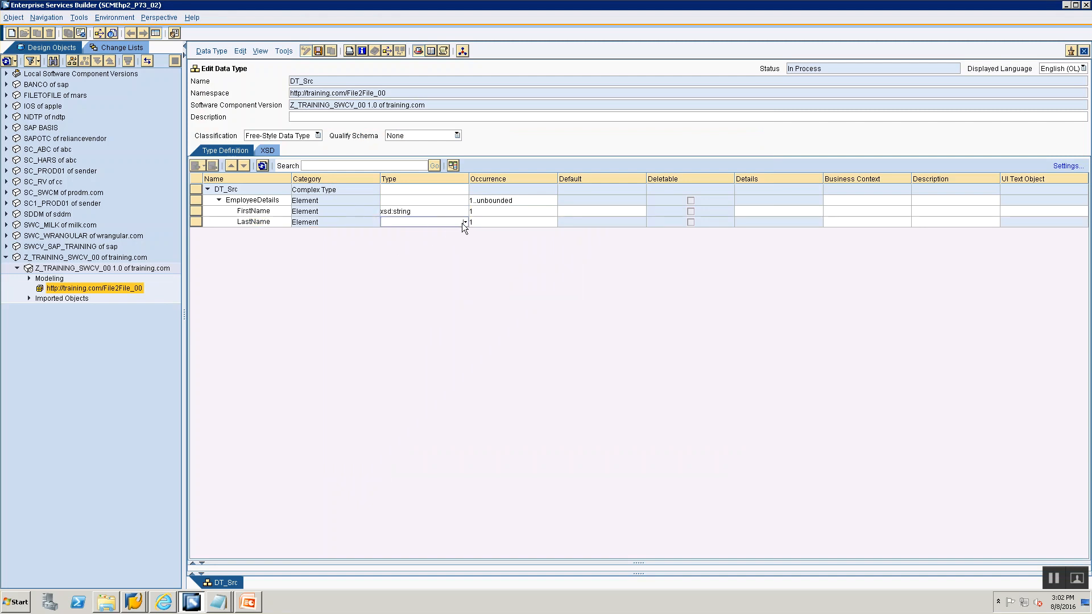
left_click(464, 222)
left_click(394, 460)
left_click(465, 222)
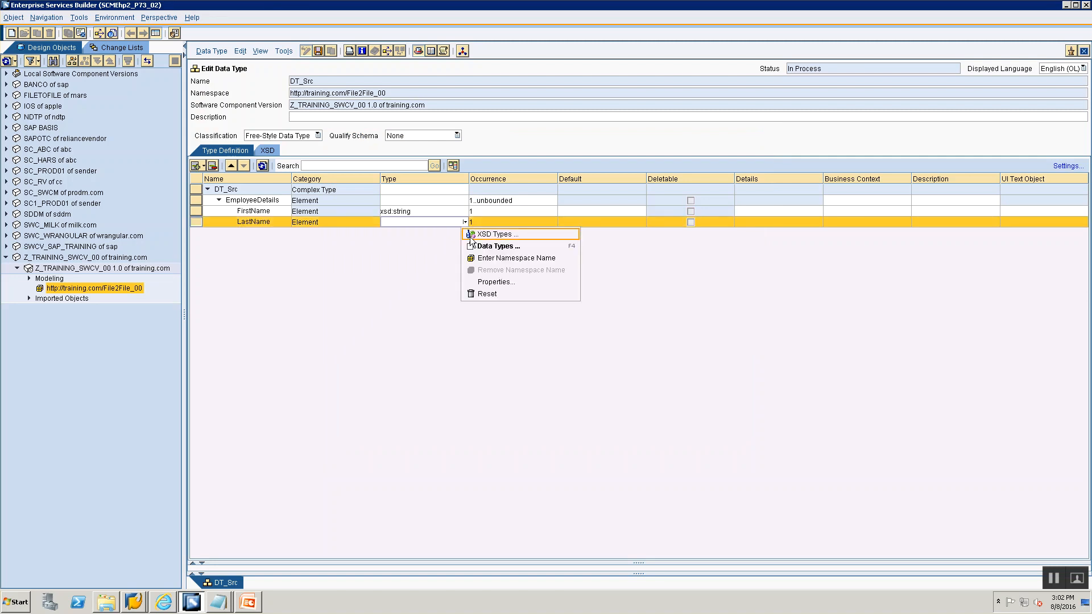
left_click(470, 236)
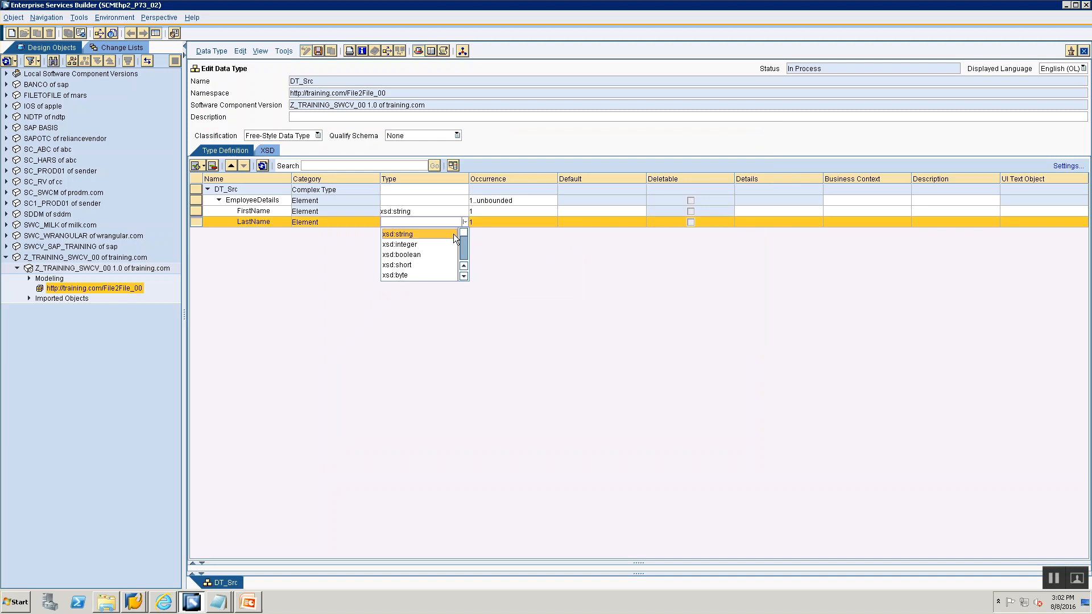
left_click(404, 234)
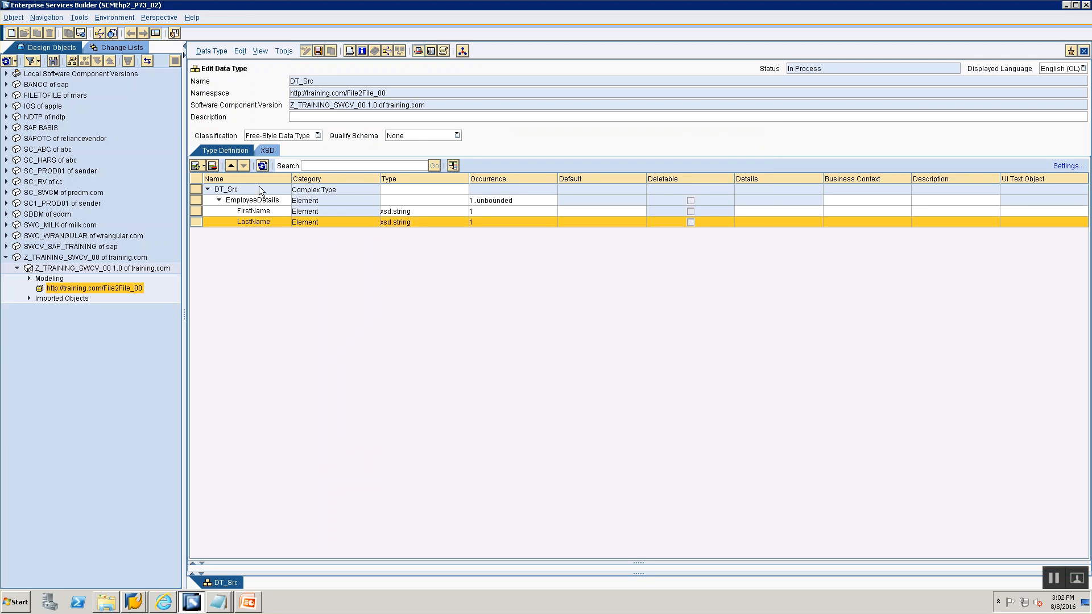
- Add an element named Sex below LastName
key("alt+Tab")
key("alt+Tab")
left_click(201, 166)
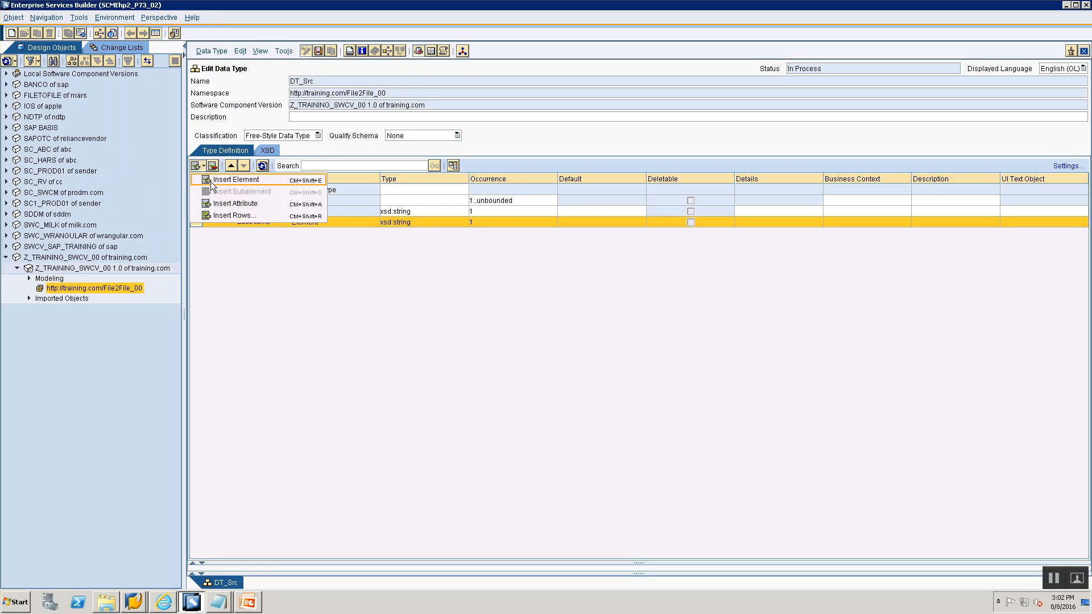
left_click(211, 180)
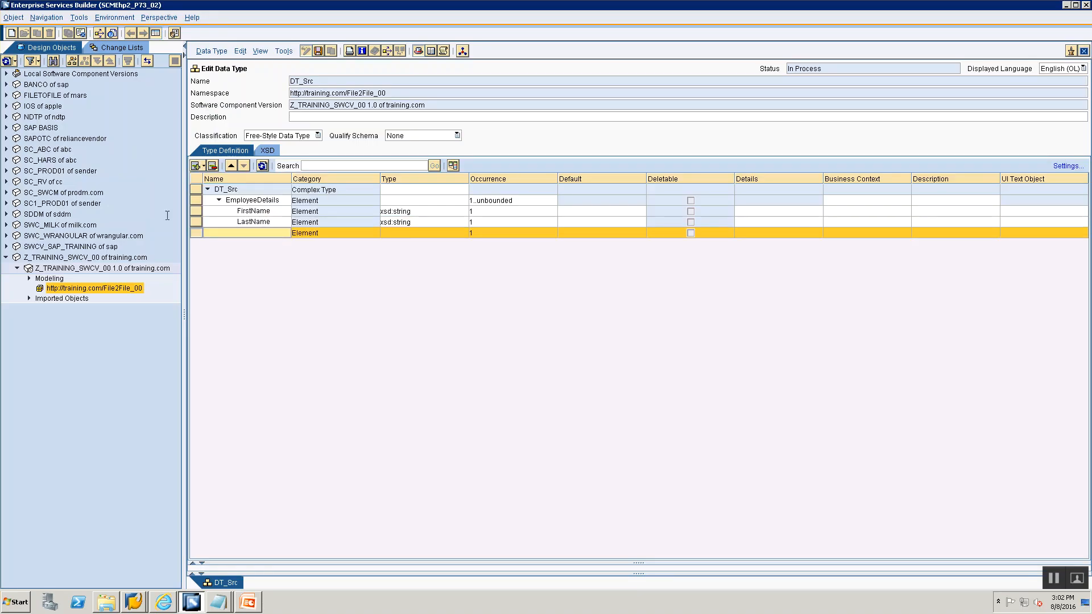
type("Sex")
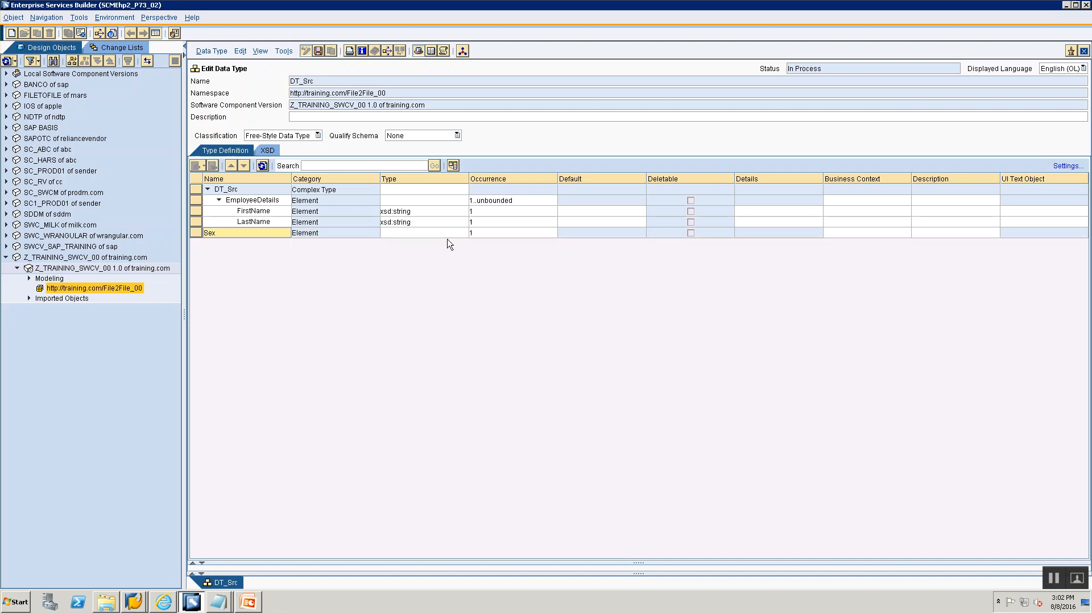
- Set the Sex element's type to xsd:string
left_click(463, 232)
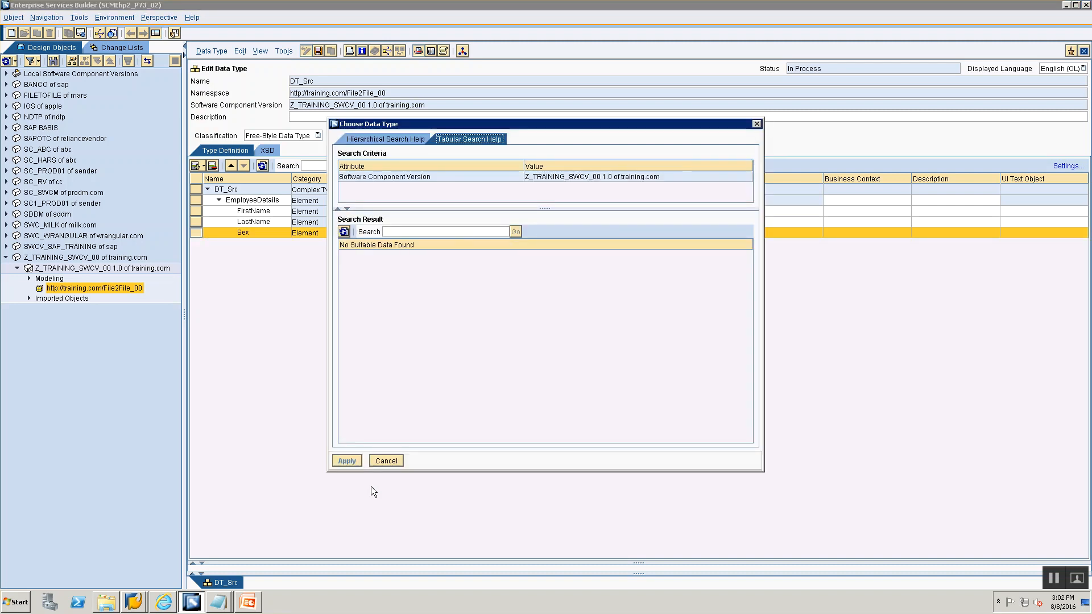
left_click(386, 461)
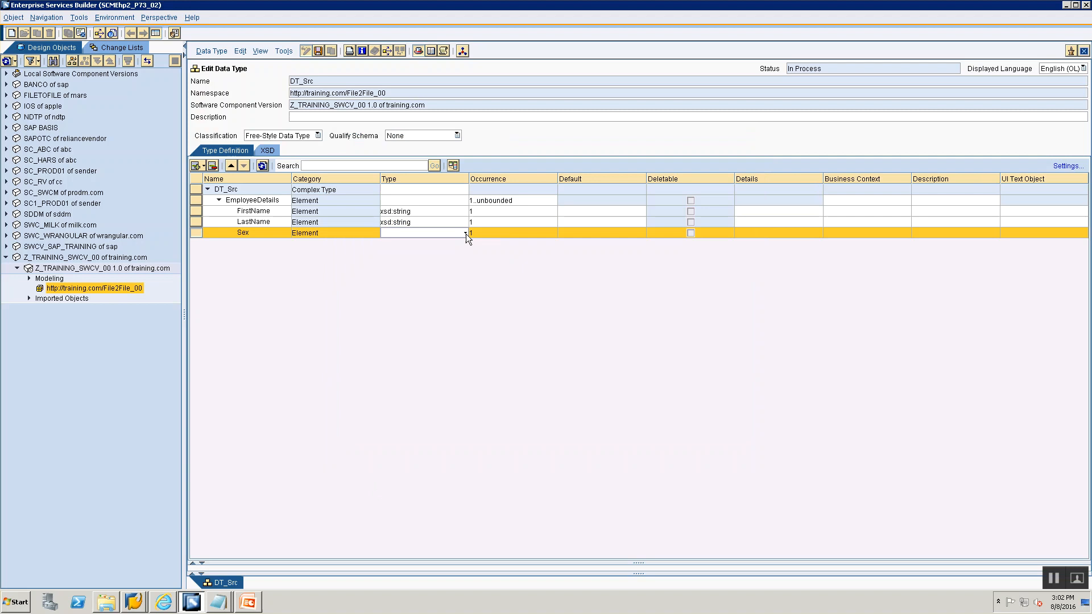
left_click(465, 234)
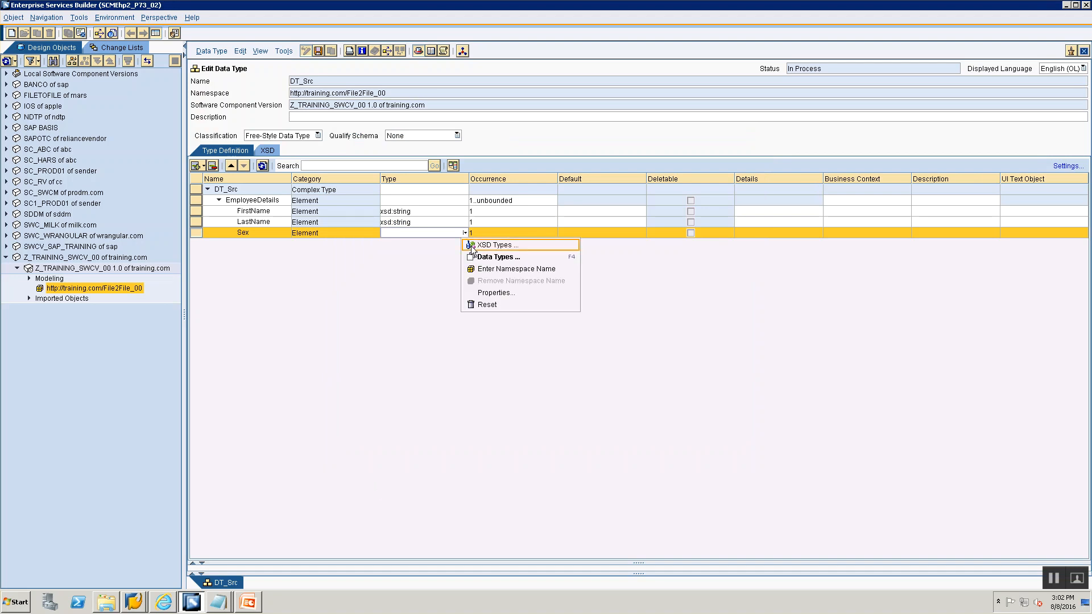
left_click(472, 246)
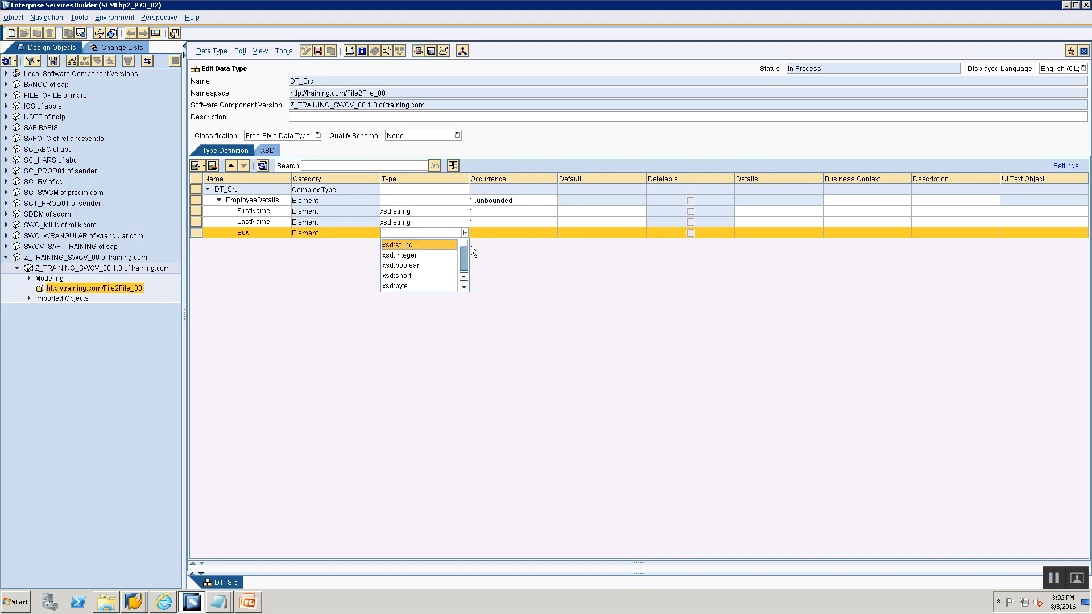
left_click(436, 246)
- Add an element named DOB below Sex
key("alt+Tab")
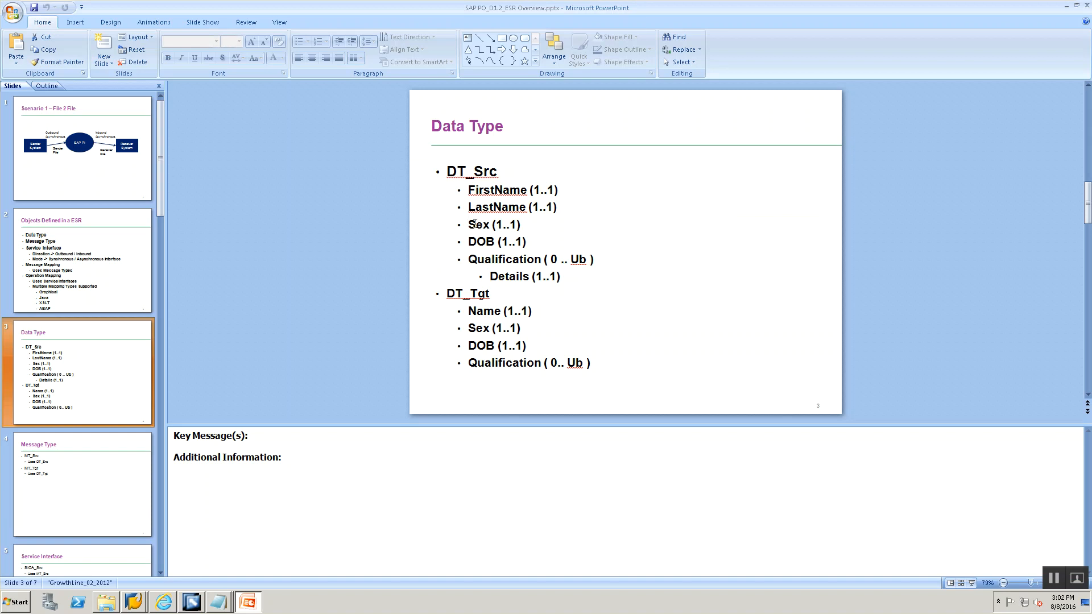
key("alt+Tab")
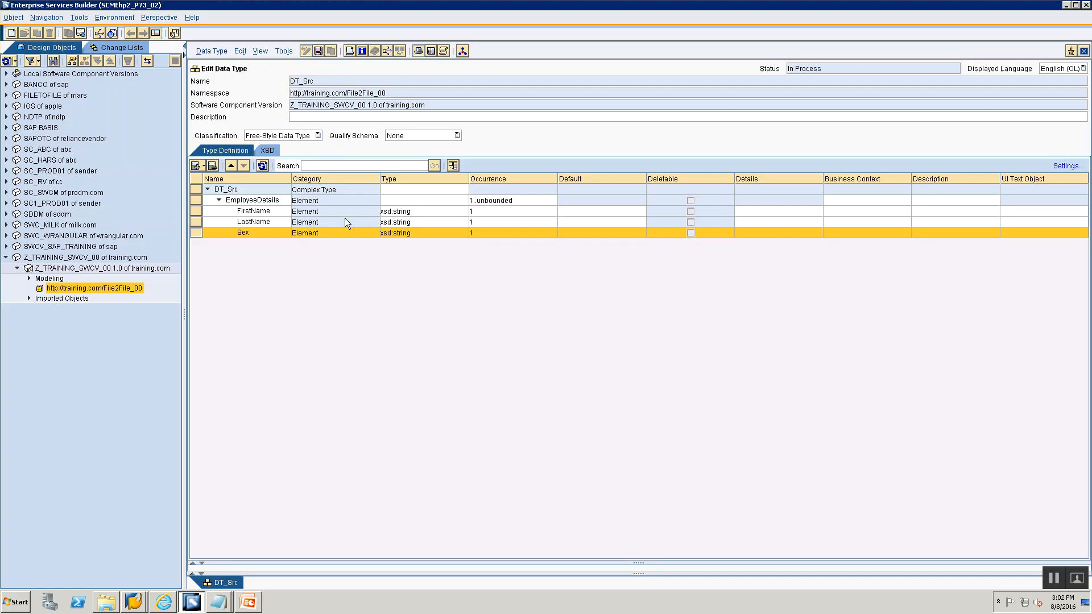
left_click(204, 167)
left_click(211, 180)
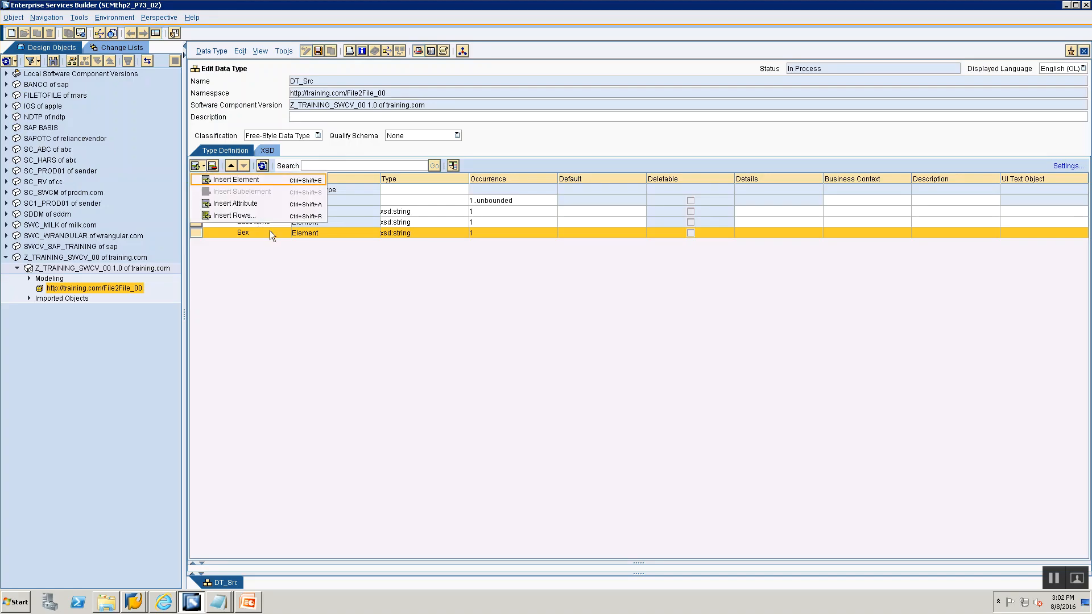
type("DOB")
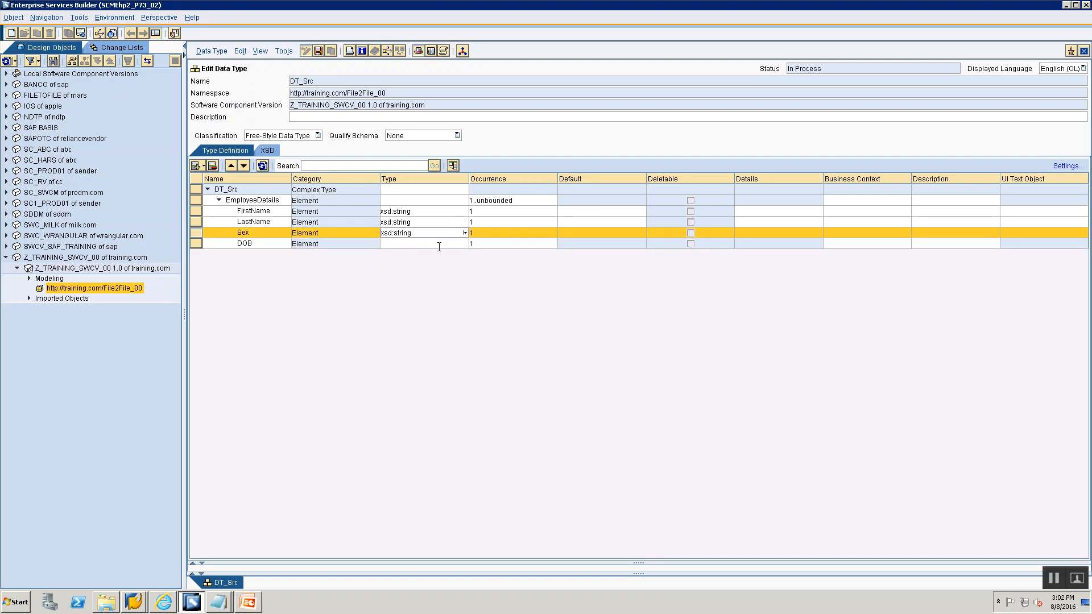
- Set the DOB element's type to xsd:string
left_click(458, 242)
left_click(466, 244)
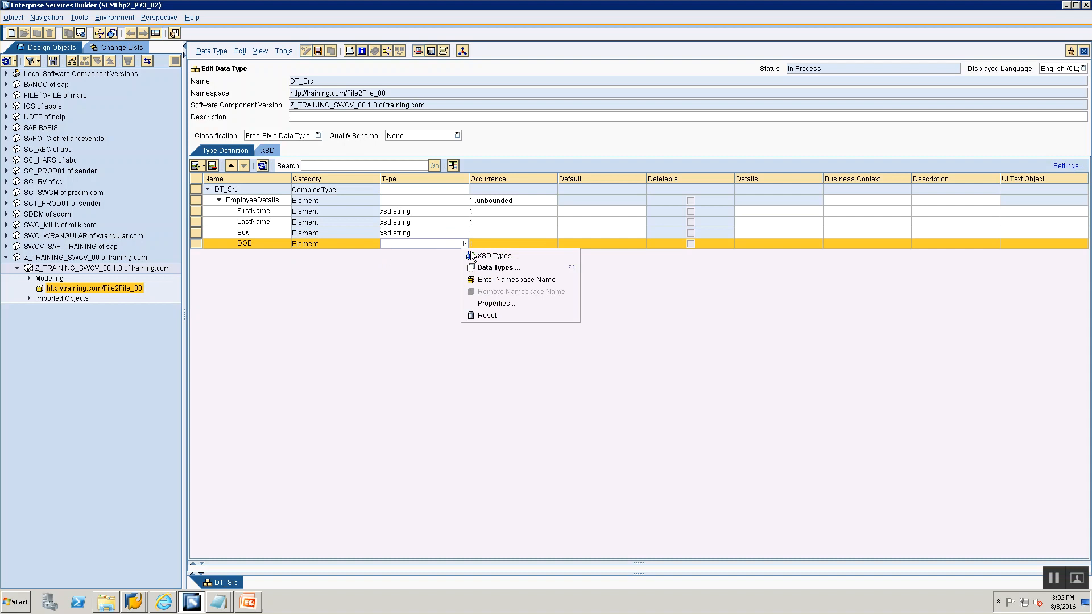
left_click(469, 256)
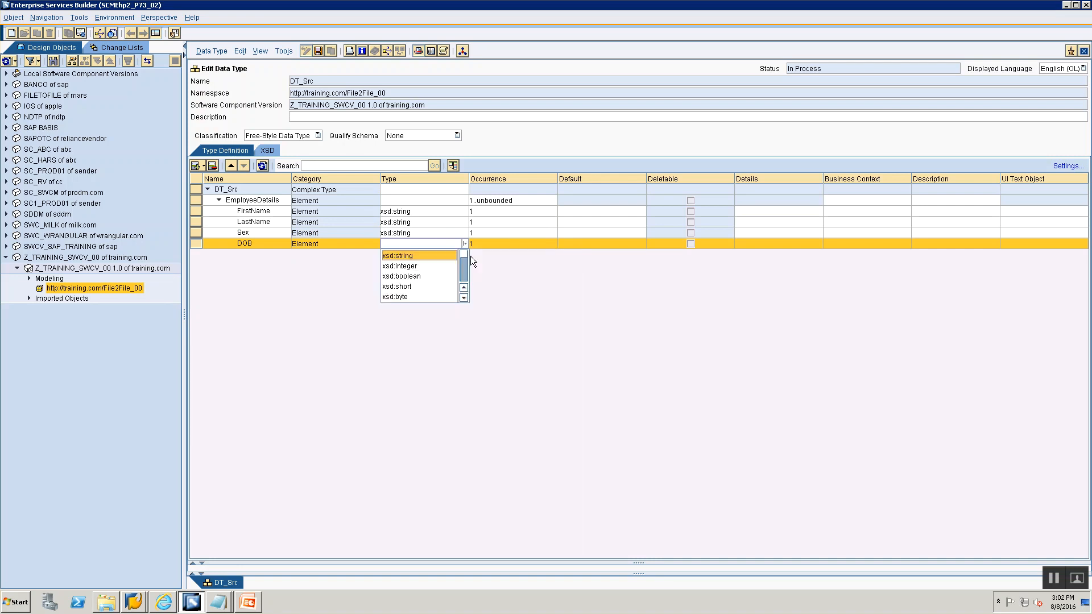
left_click(418, 256)
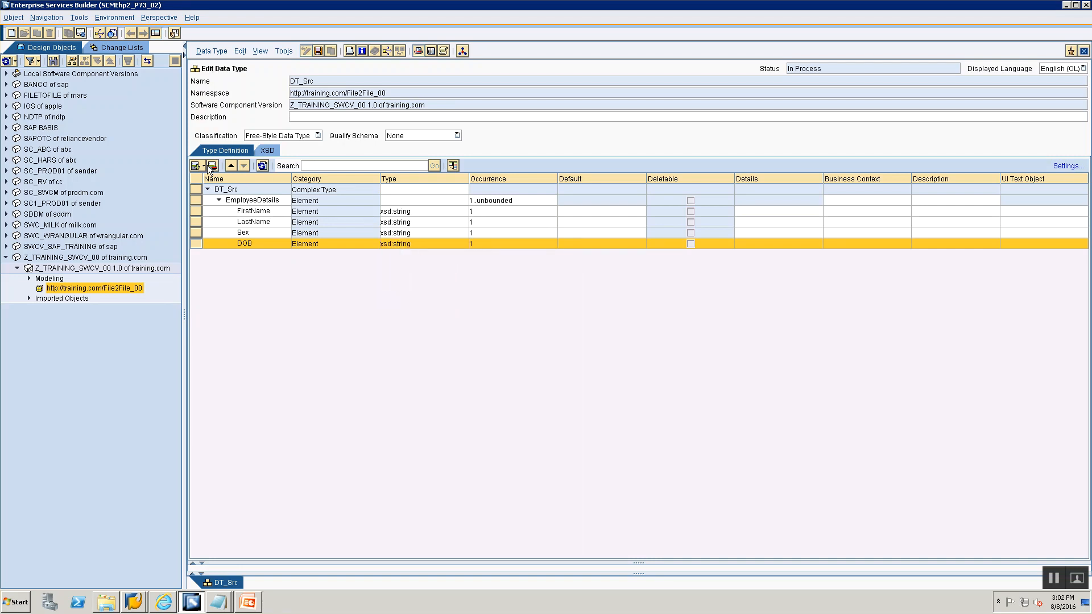
- Add an element named Qualifications below DOB, checking its name on the Data Type slide
key("alt+Tab")
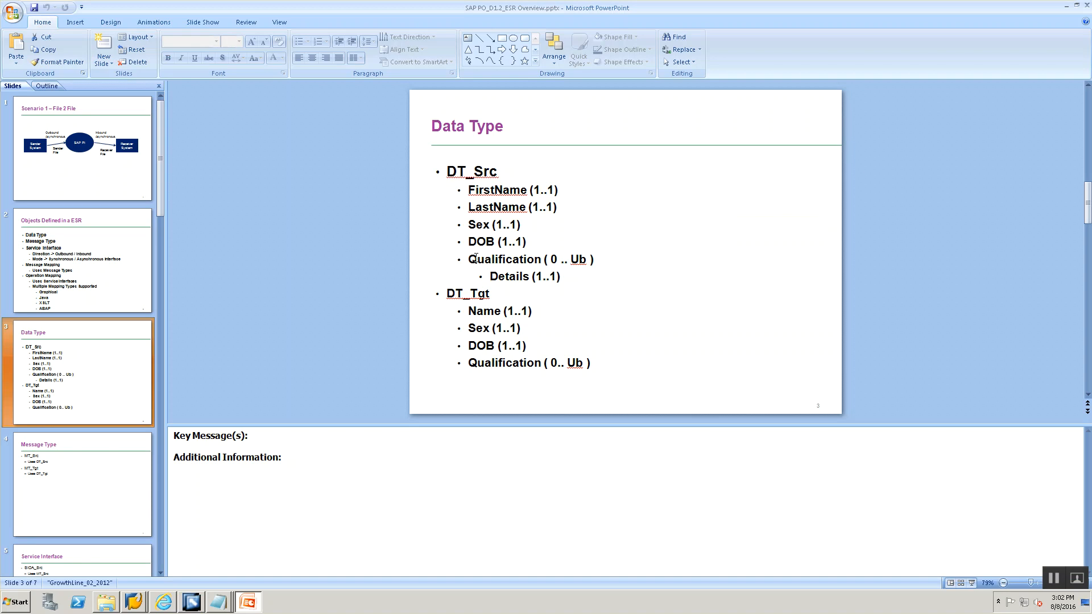
left_click_drag(476, 259, 540, 259)
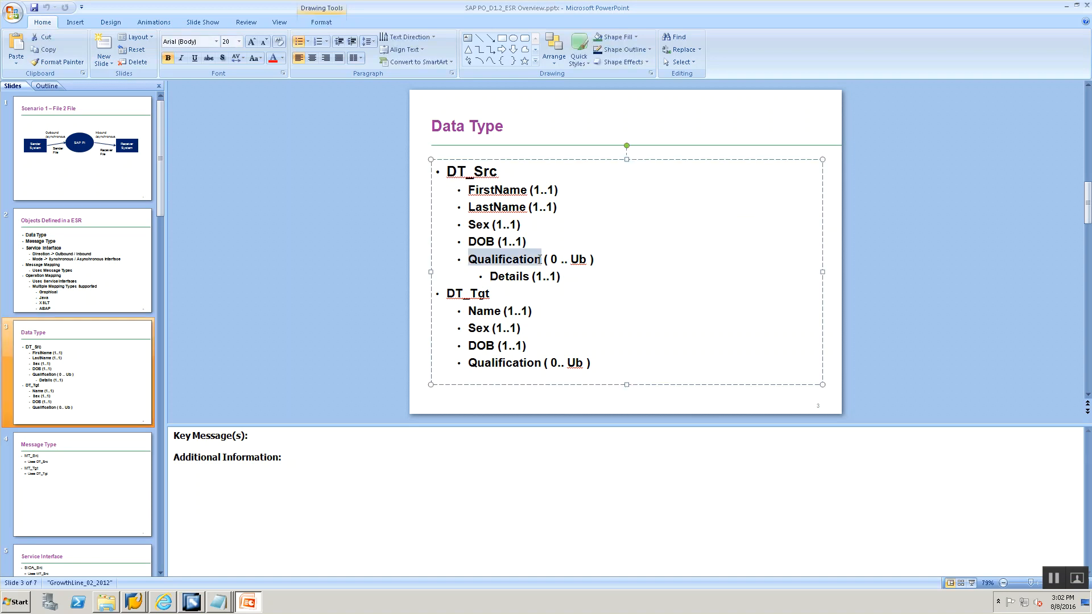
key("alt+Tab")
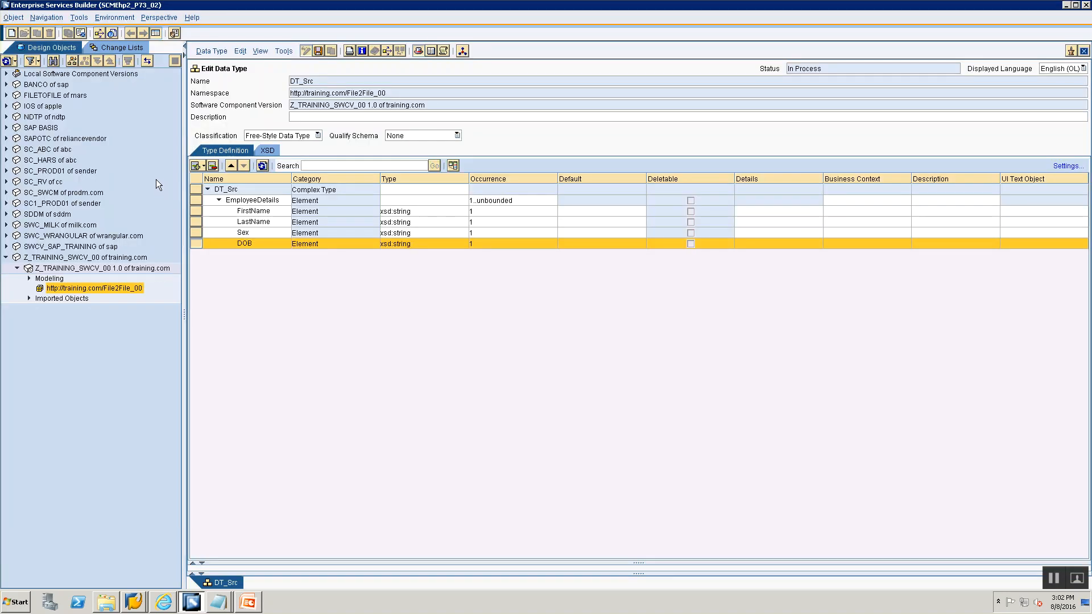
left_click(203, 165)
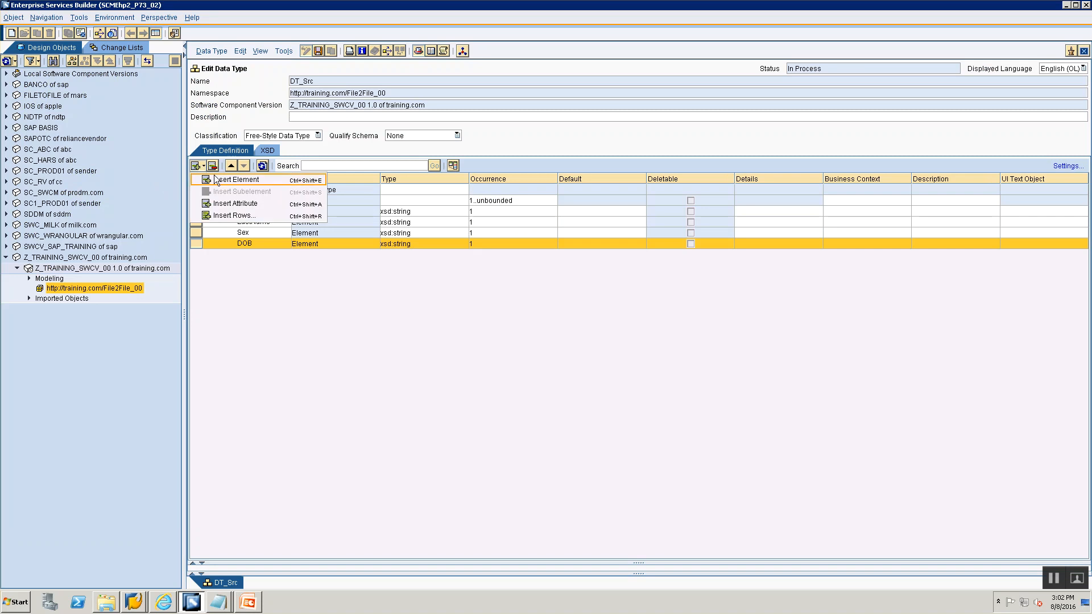
left_click(215, 179)
type("Quali")
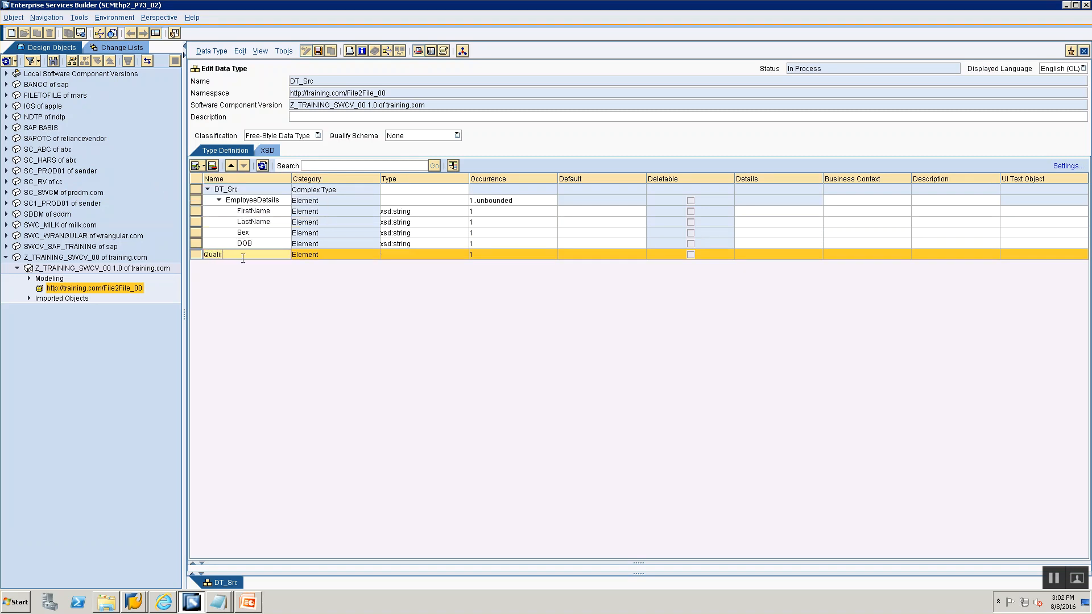
type("fications")
left_click(392, 254)
key("alt+Tab")
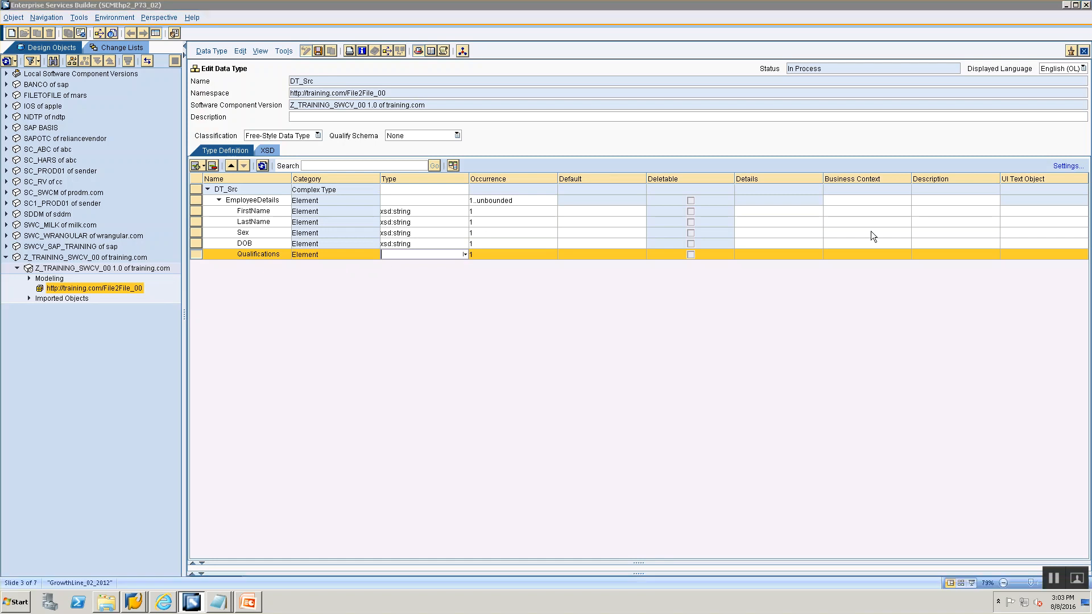
key("alt+Tab")
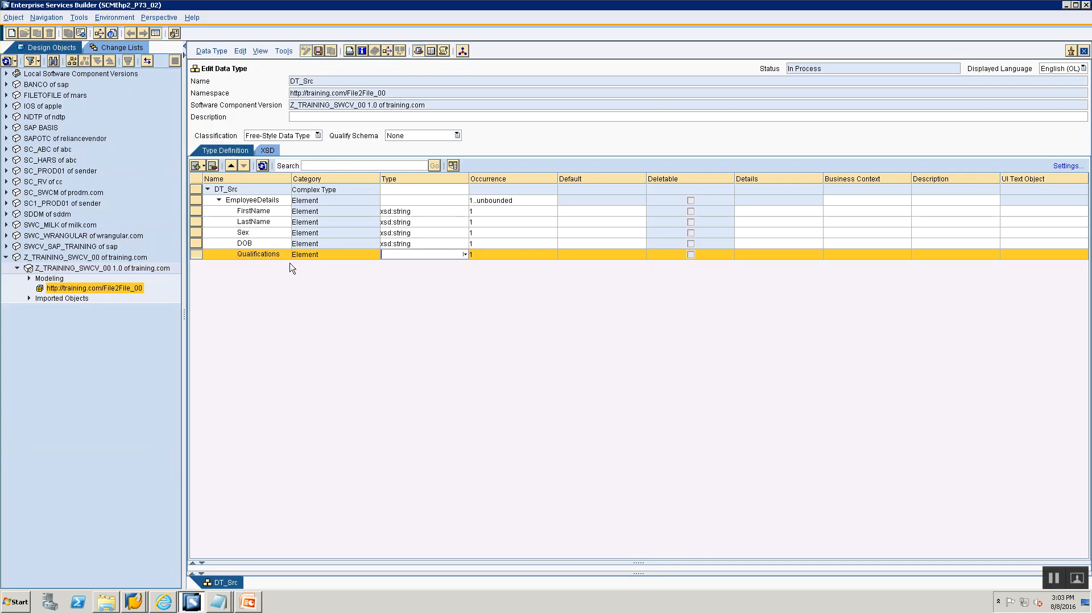
- Set the Qualifications element's occurrence to minOccurs 0 and maxOccurs unbounded
left_click(537, 258)
left_click(554, 255)
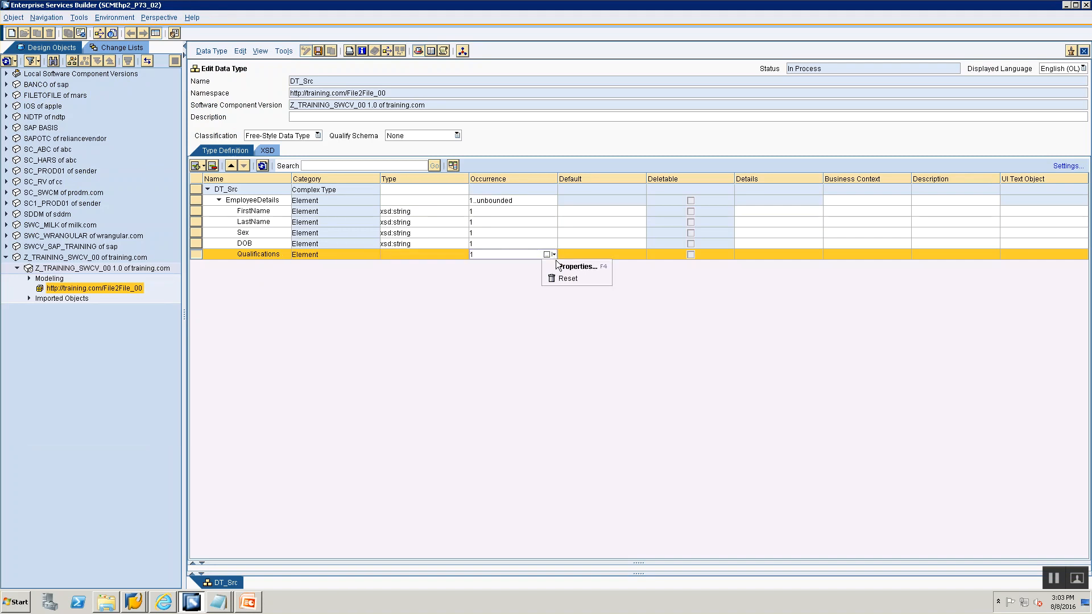
left_click(559, 271)
left_click(596, 294)
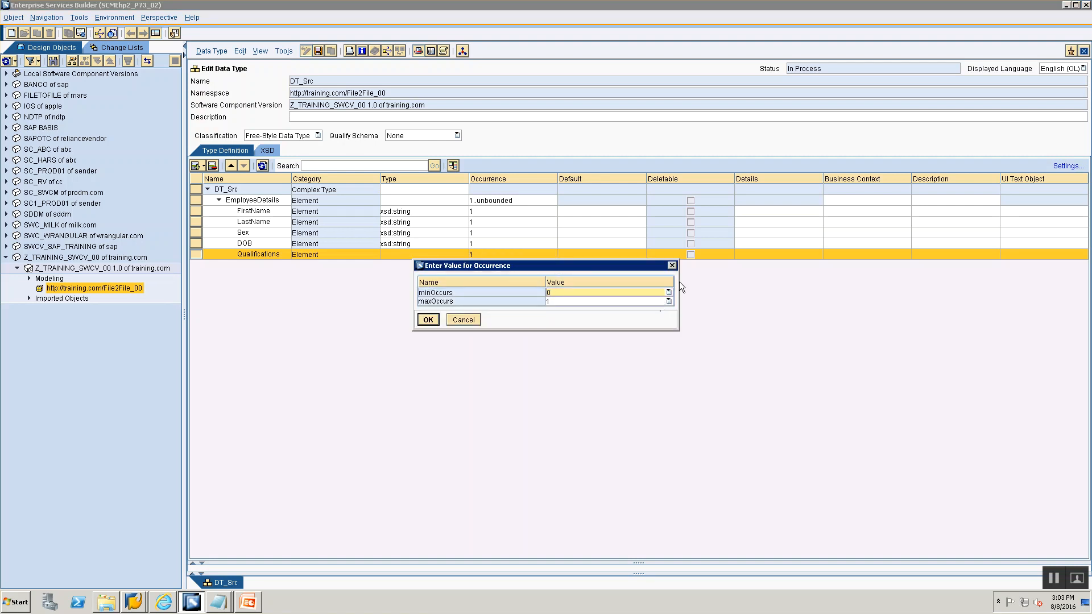
left_click(668, 302)
left_click(669, 291)
left_click(670, 291)
left_click(660, 301)
left_click(669, 302)
left_click(671, 299)
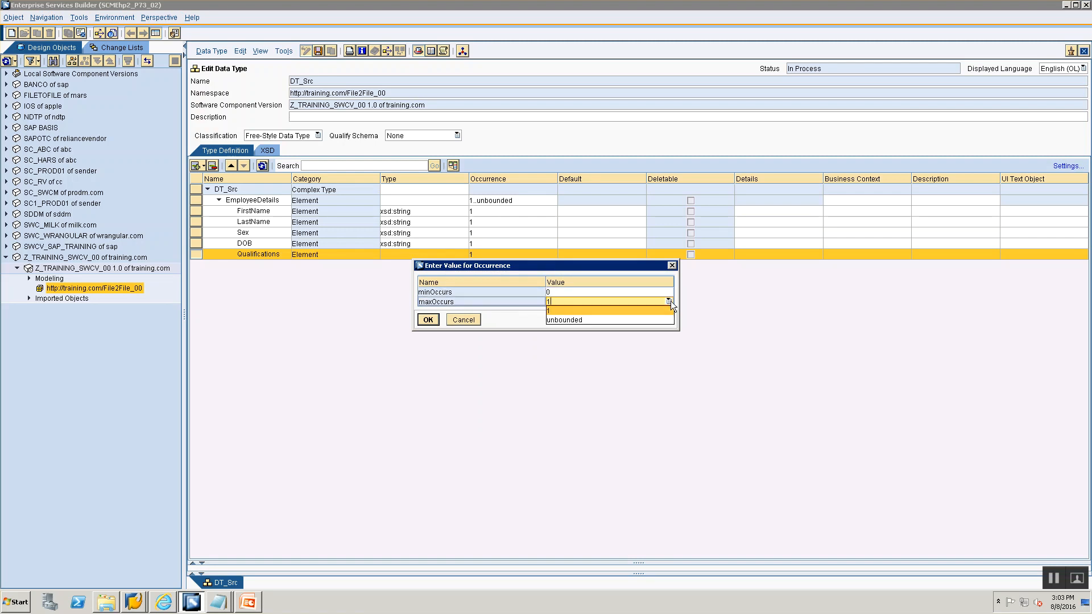
left_click(650, 320)
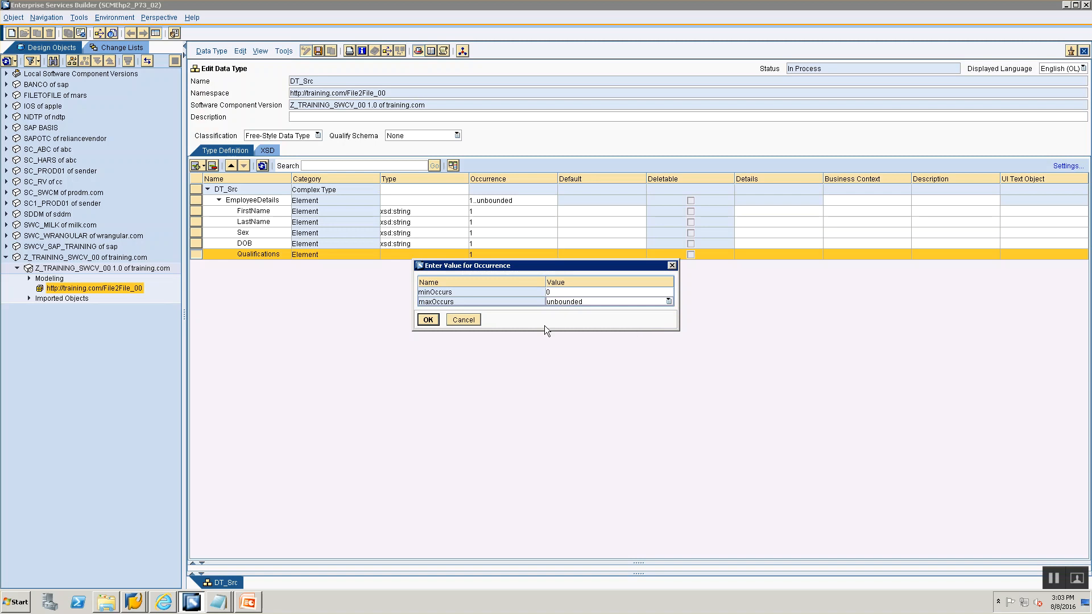
left_click(434, 320)
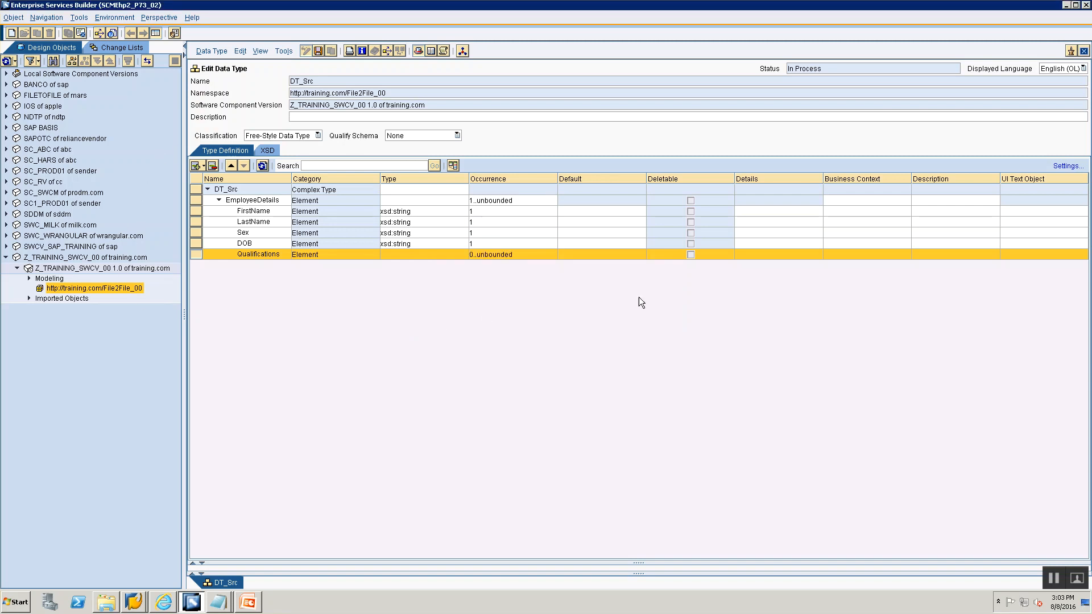
- Insert a subelement named Details under Qualifications, checking the Data Type slide
key("alt+Tab")
key("alt+Tab")
key("alt+Tab")
key("alt+Tab")
left_click(203, 165)
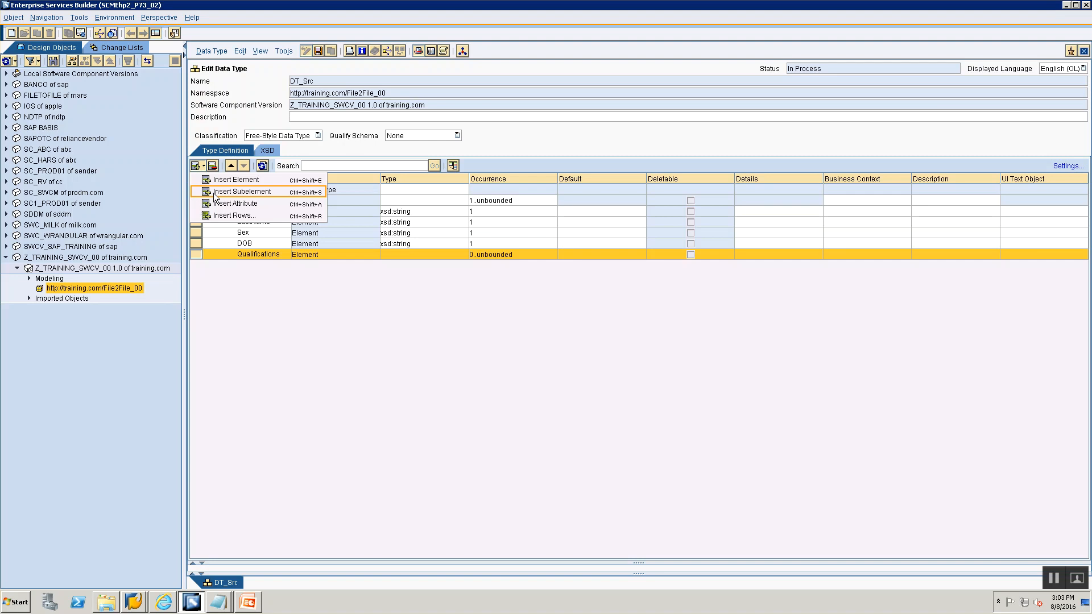
left_click(241, 192)
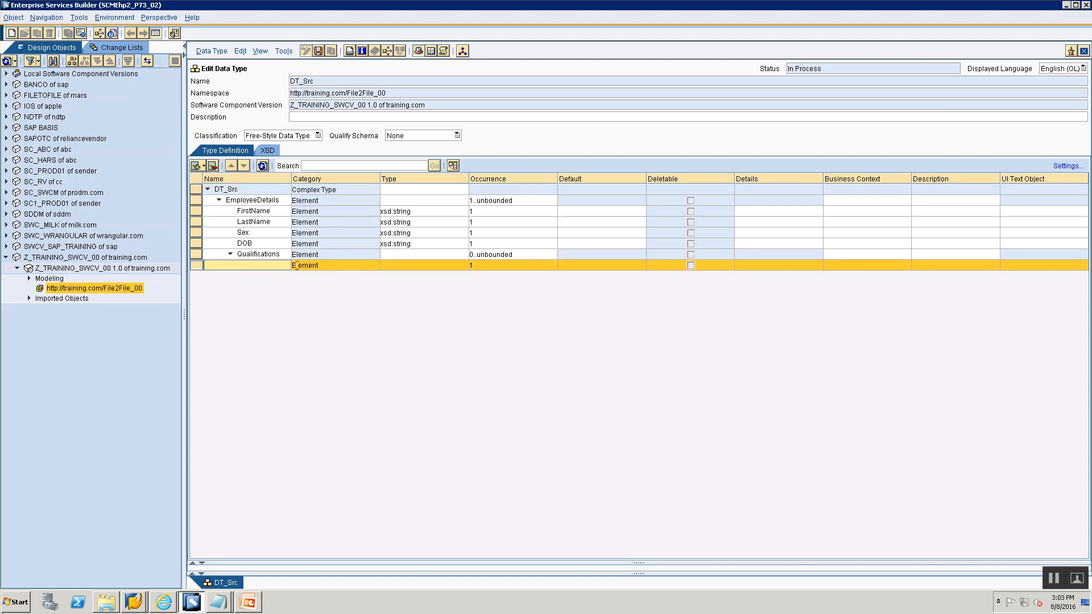
type("Details")
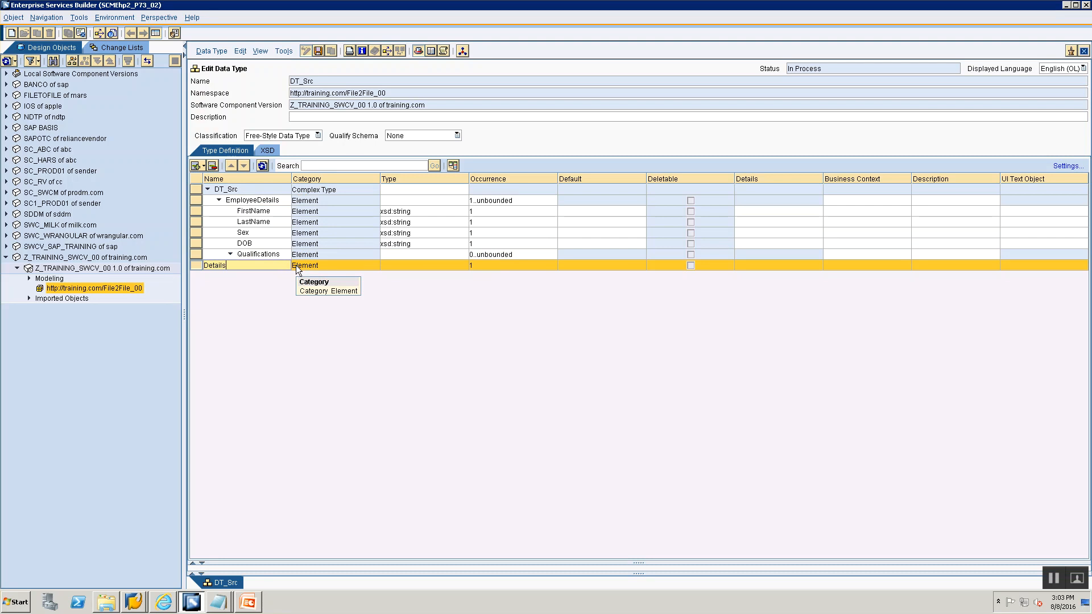
- Set the Details subelement's type to xsd:string
left_click(404, 268)
left_click(465, 265)
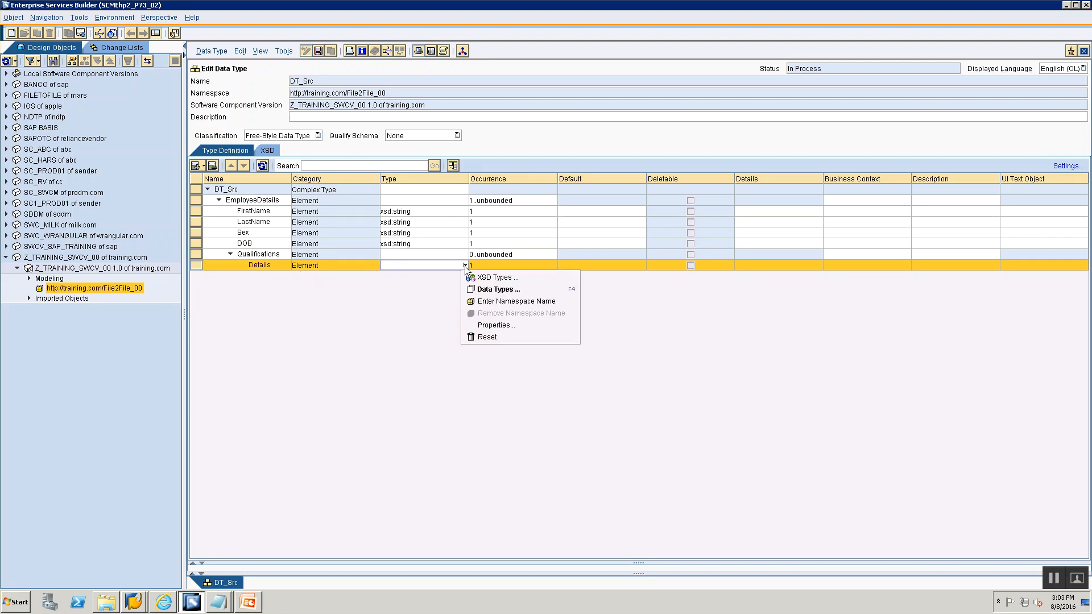
left_click(470, 278)
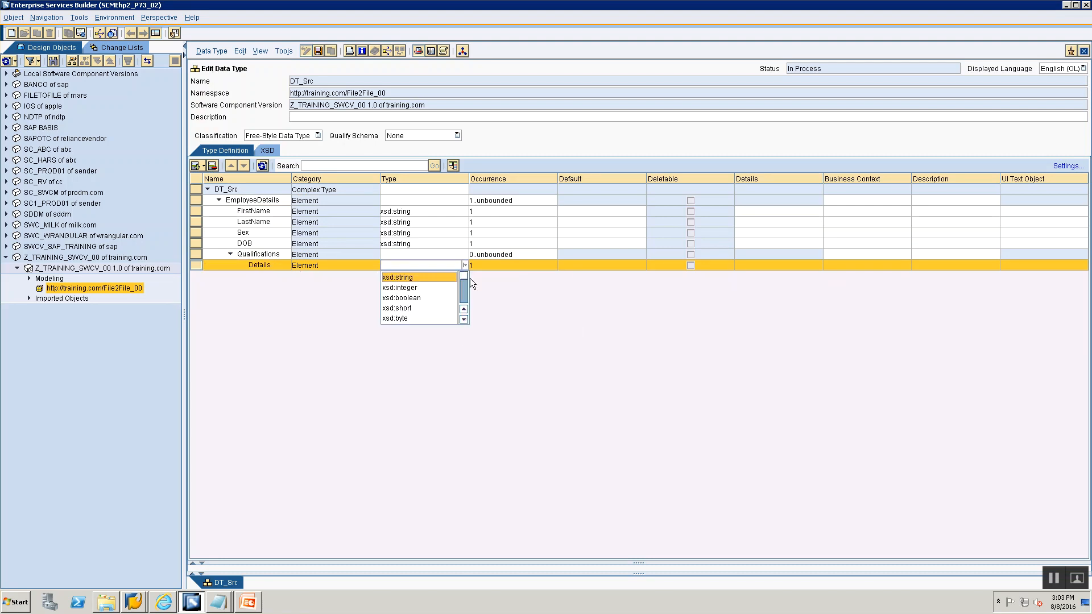
left_click(411, 280)
left_click(394, 301)
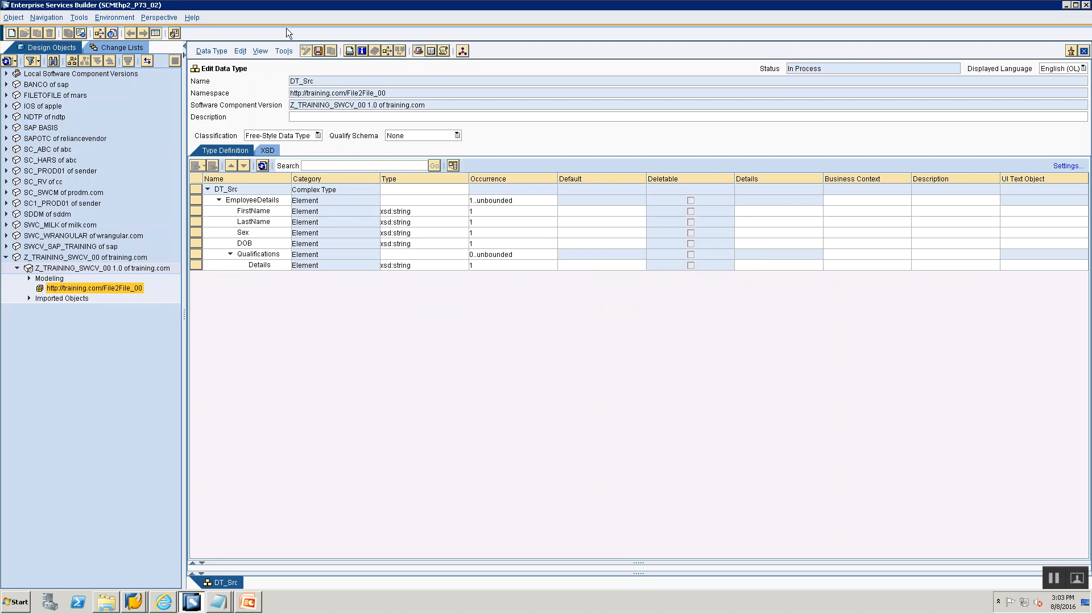
- Save the DT_Src data type and expand EmployeeDetails and Qualifications to review the structure
left_click(319, 52)
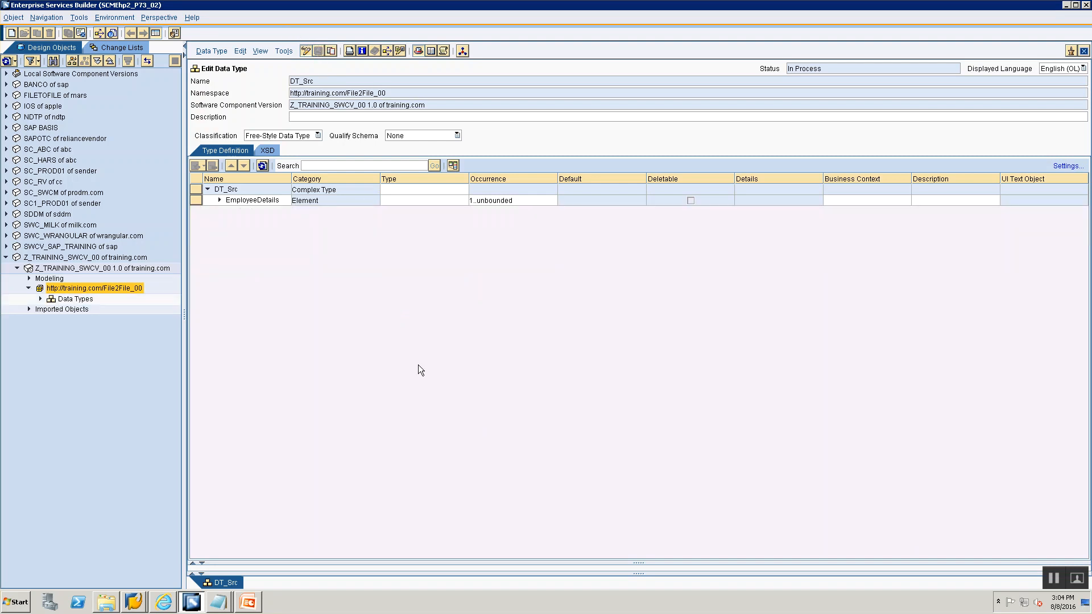
left_click(233, 203)
left_click(220, 200)
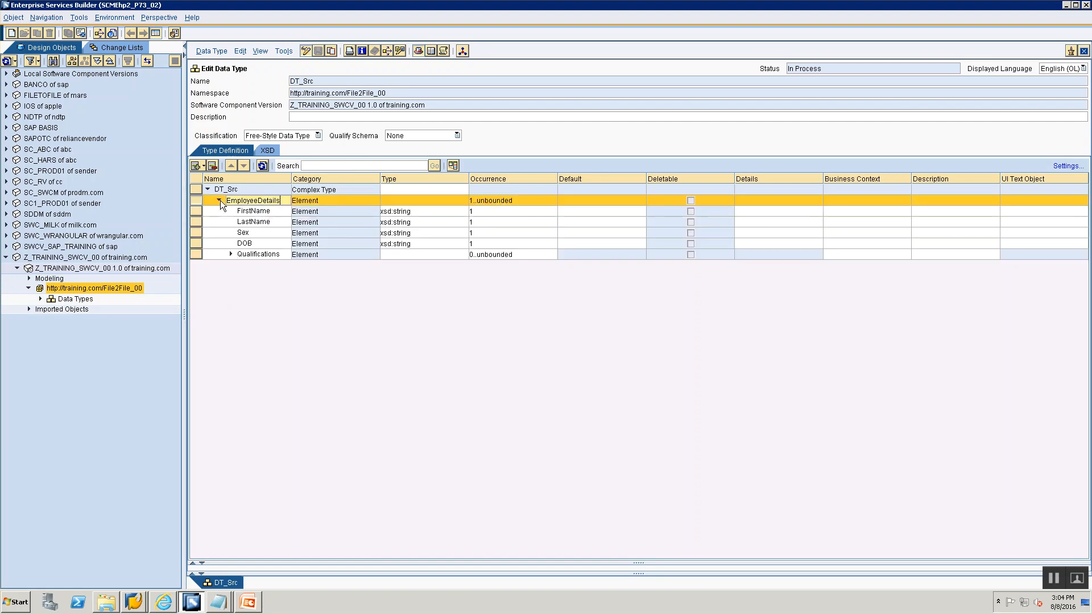
left_click(231, 254)
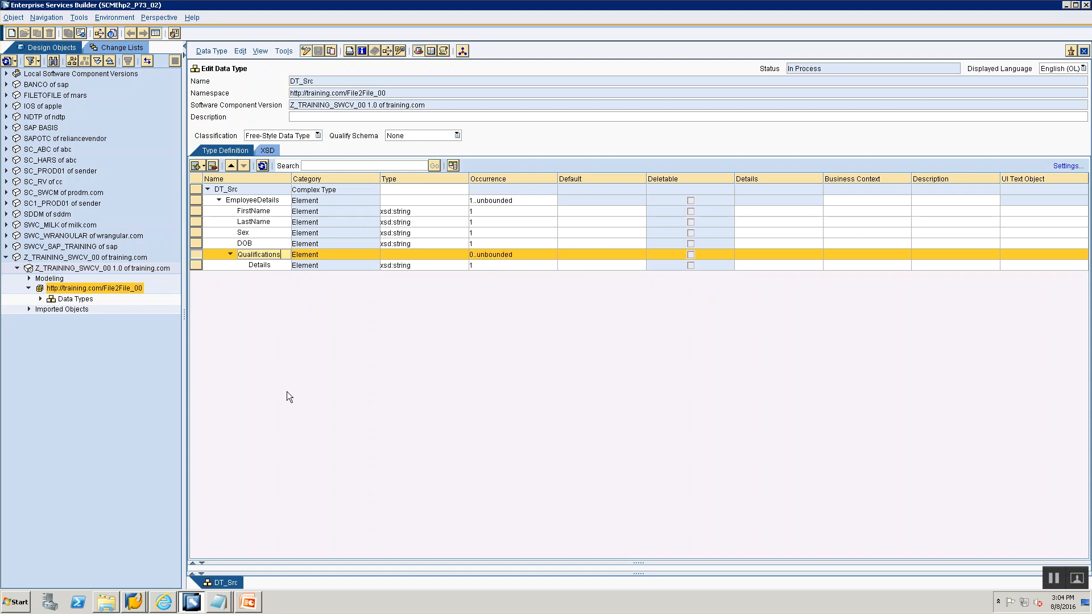
- Expand the Data Types folder and consult the Data Type slide for the DT_Tgt fields
left_click(40, 299)
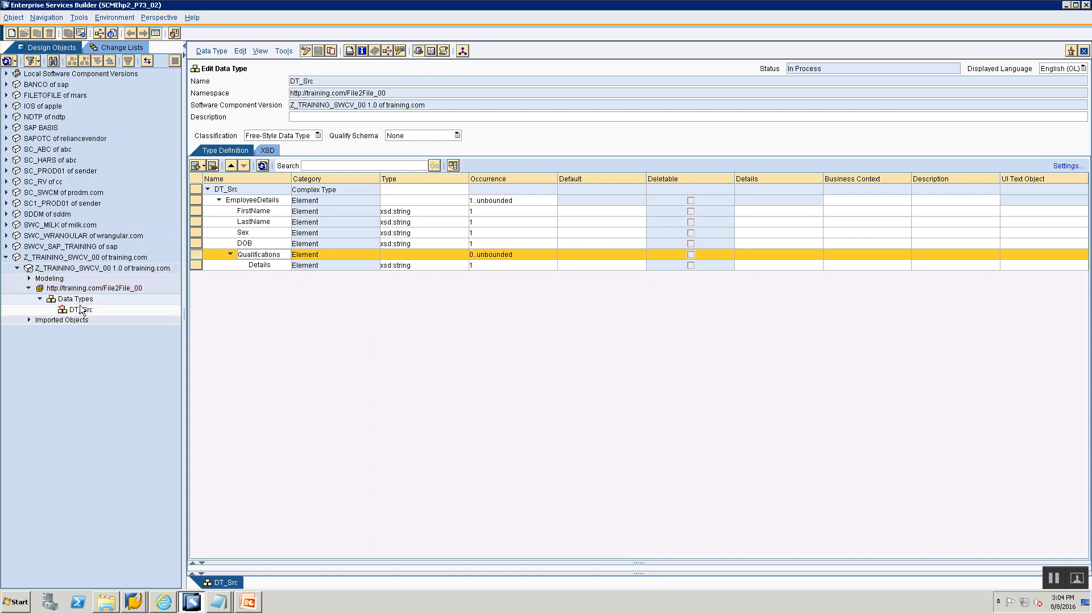
key("alt+Tab")
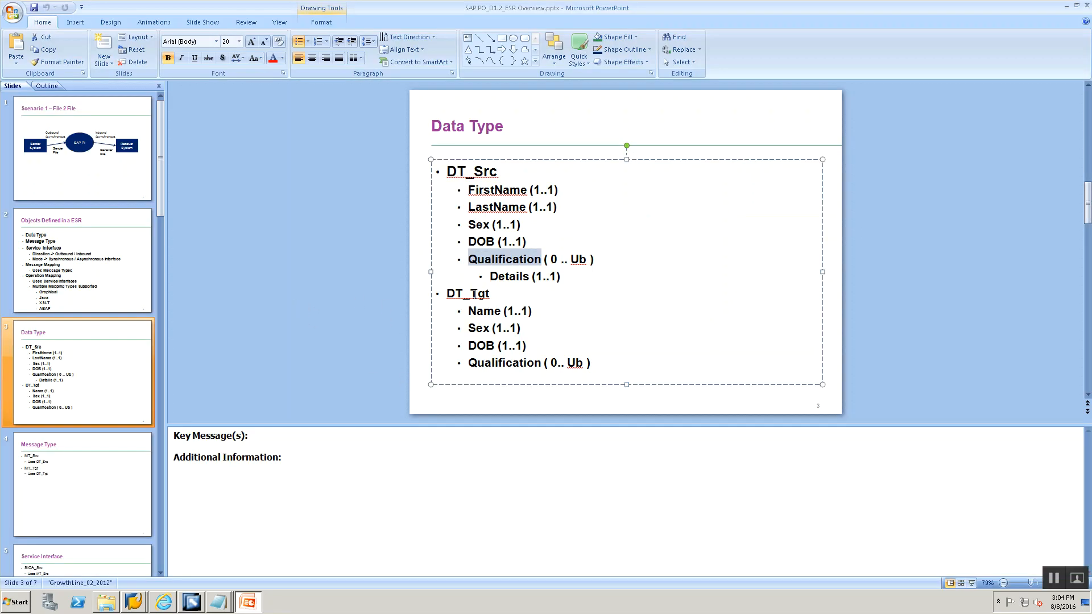
key("alt+Tab")
left_click(81, 298)
right_click(82, 300)
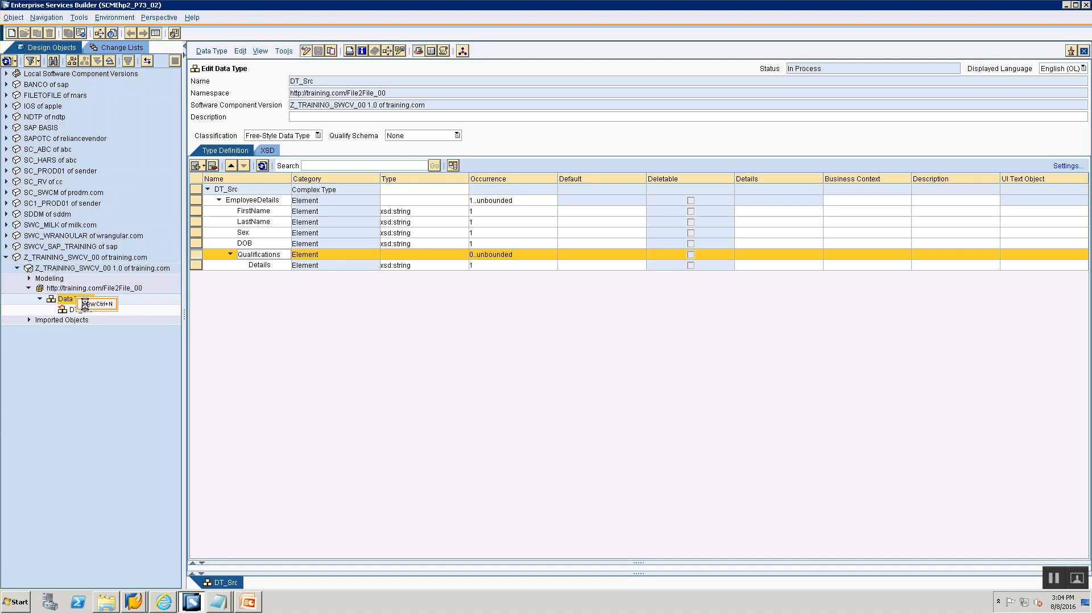
left_click(91, 304)
type("DT_Tgt")
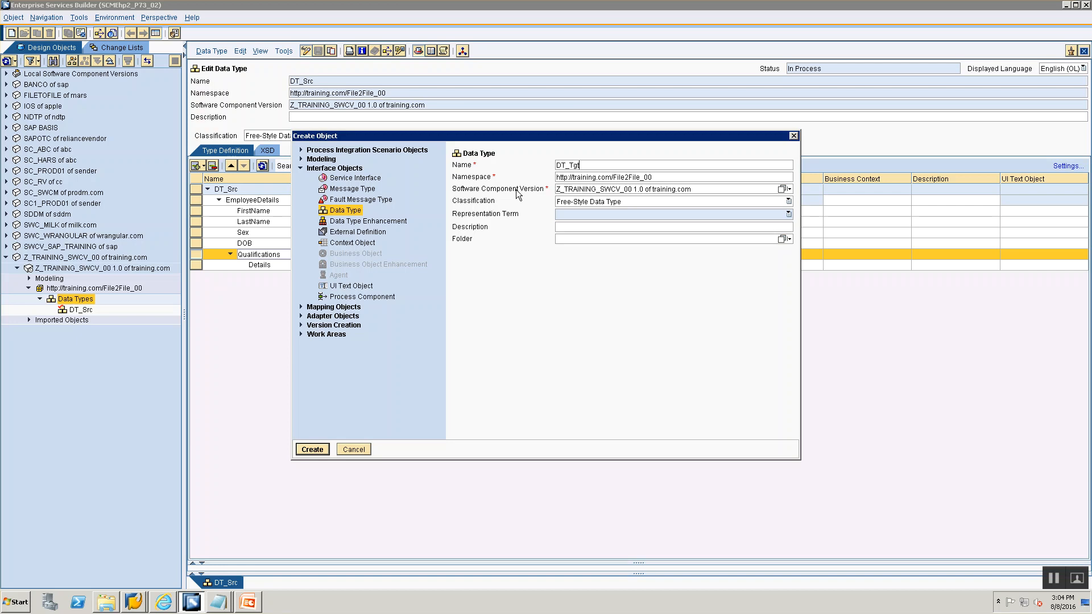
key("Return")
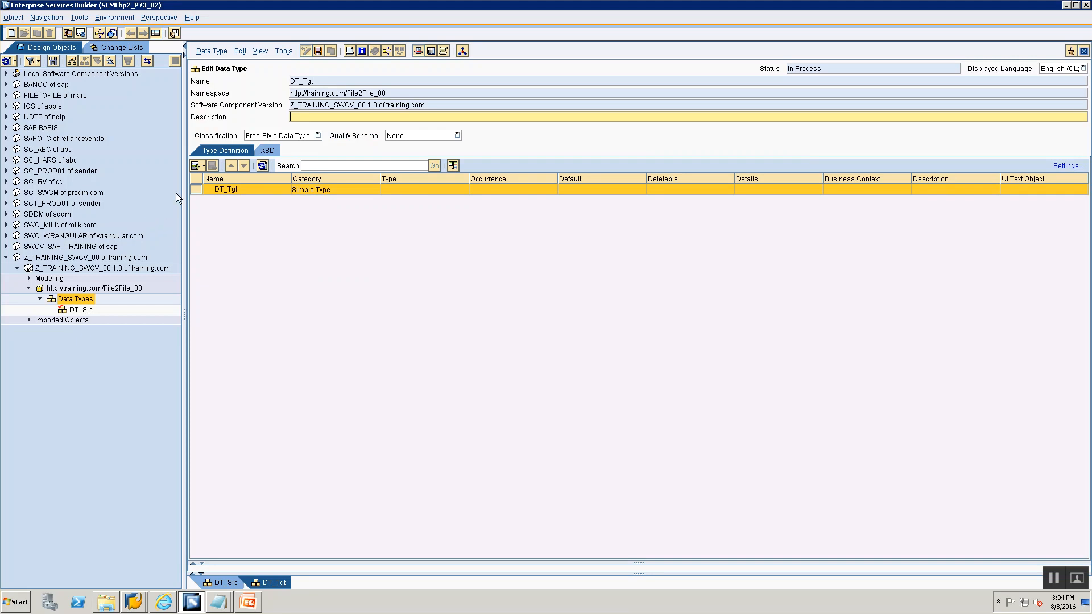
left_click(1084, 50)
left_click(494, 338)
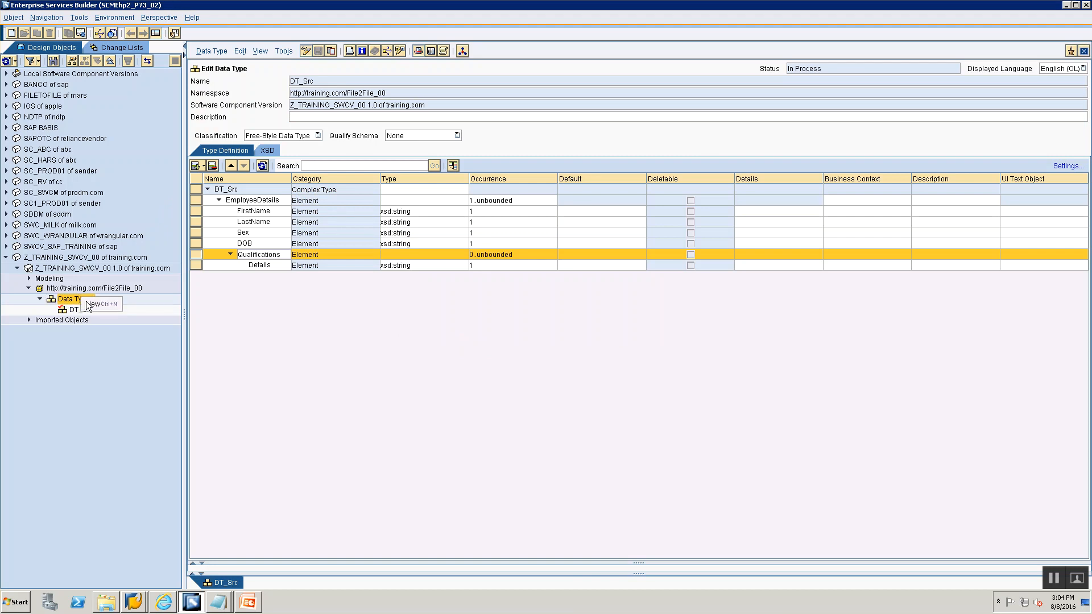
left_click(92, 307)
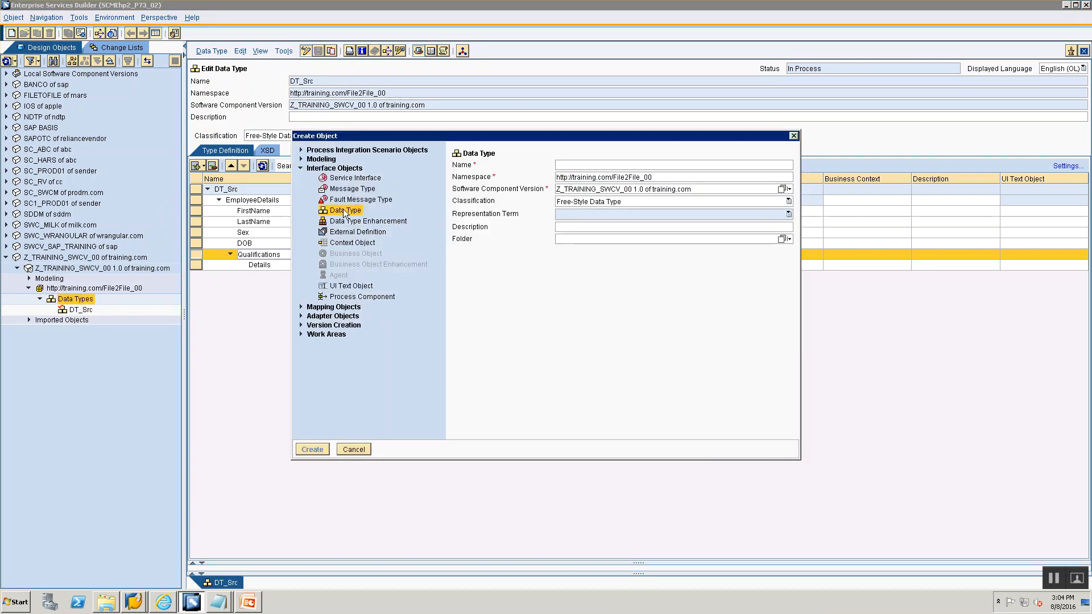
type("DT_Tgt")
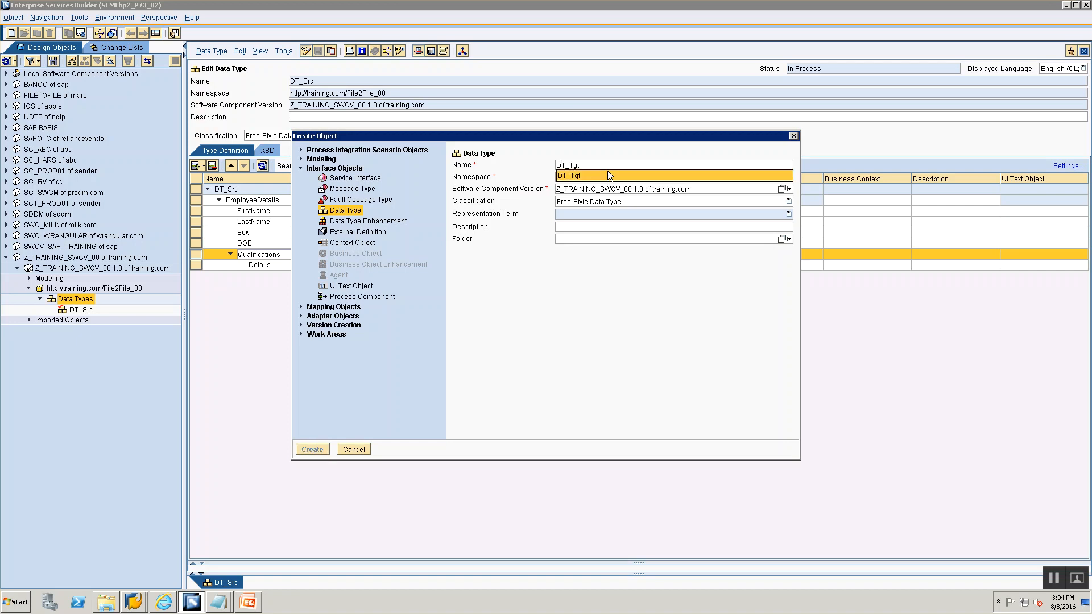
left_click(607, 175)
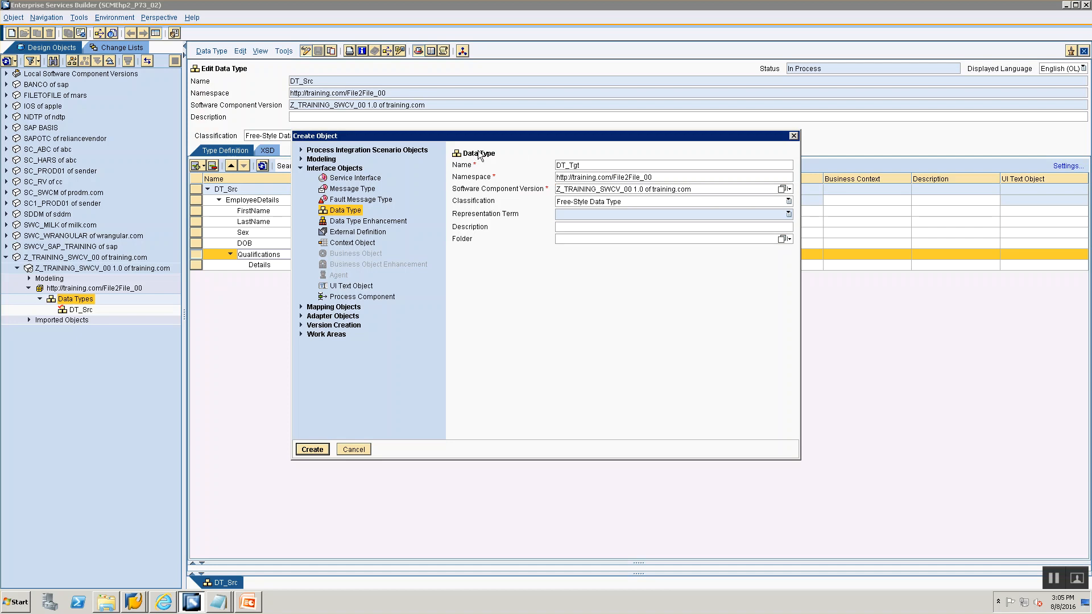
left_click(306, 450)
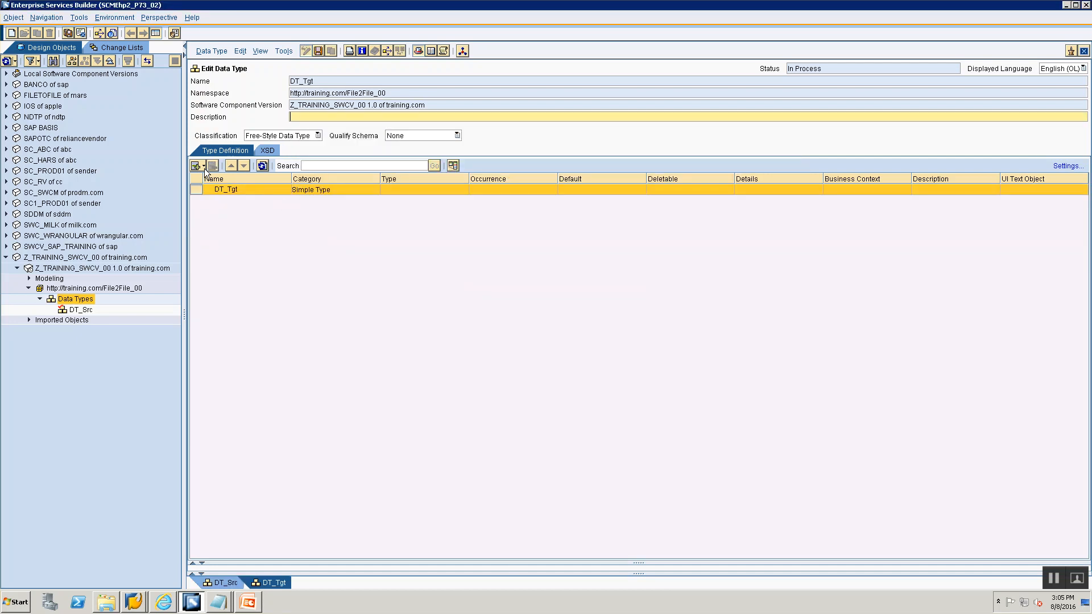
- Insert a subelement named Name under DT_Tgt, checking the Data Type slide
key("alt+Tab")
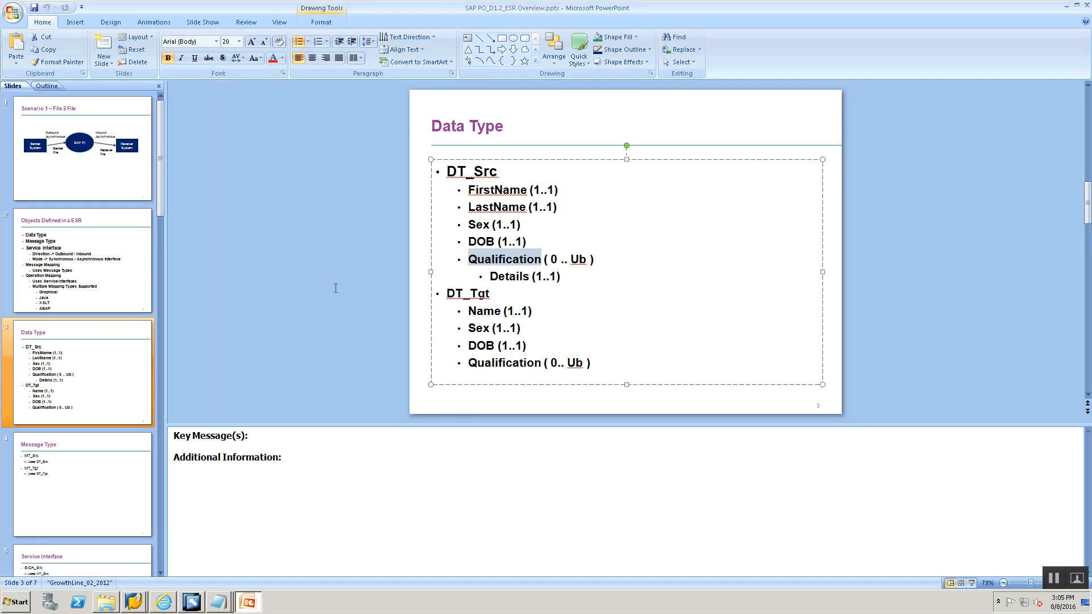
key("alt+Tab")
left_click(203, 166)
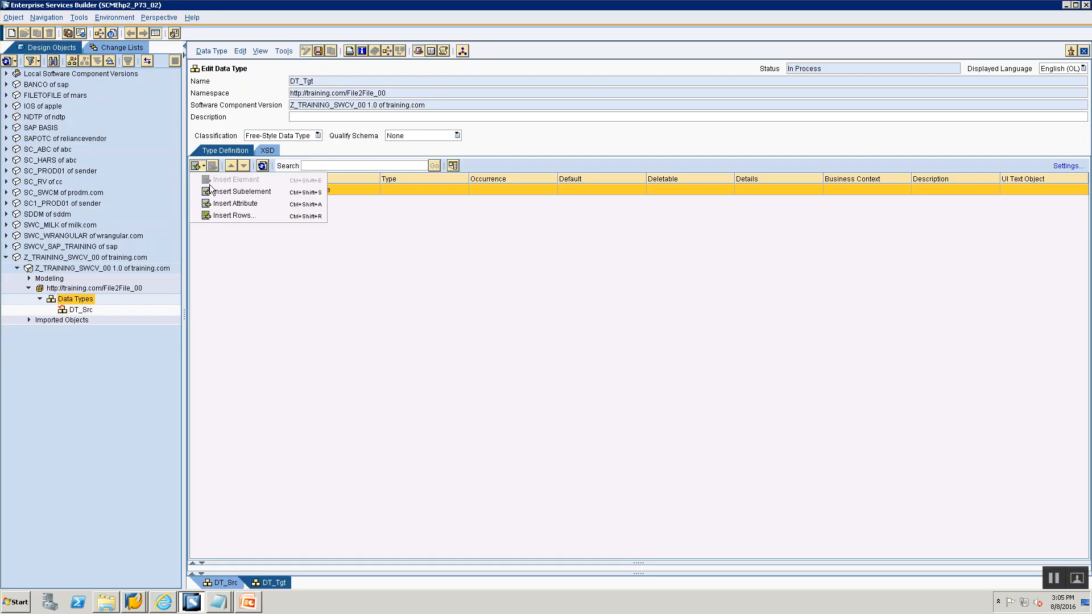
left_click(234, 197)
type("Name")
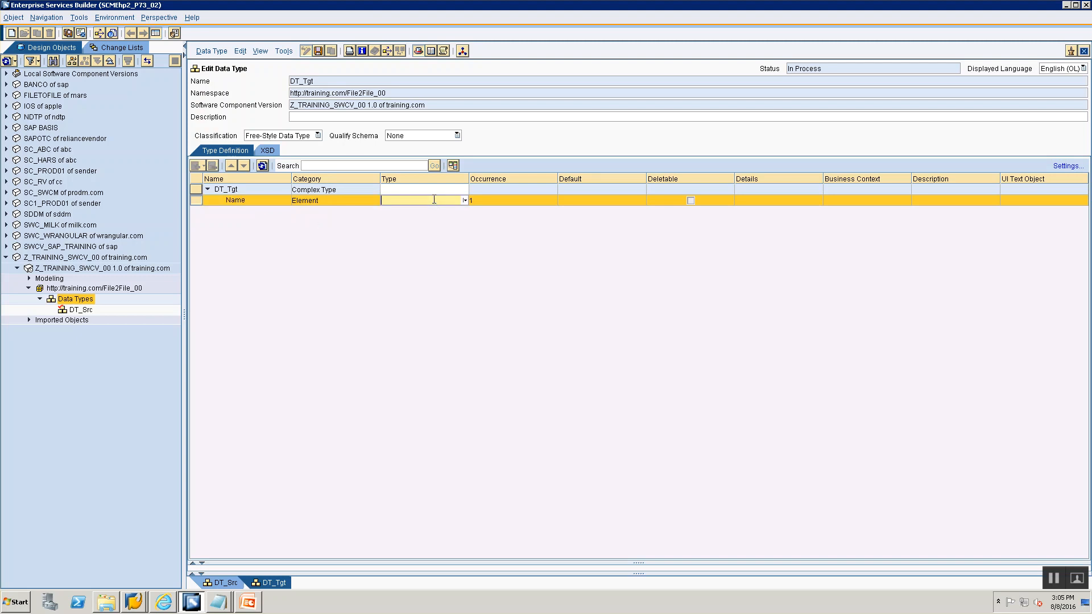
- Set the Name element's type to xsd:string
left_click(465, 201)
left_click(470, 214)
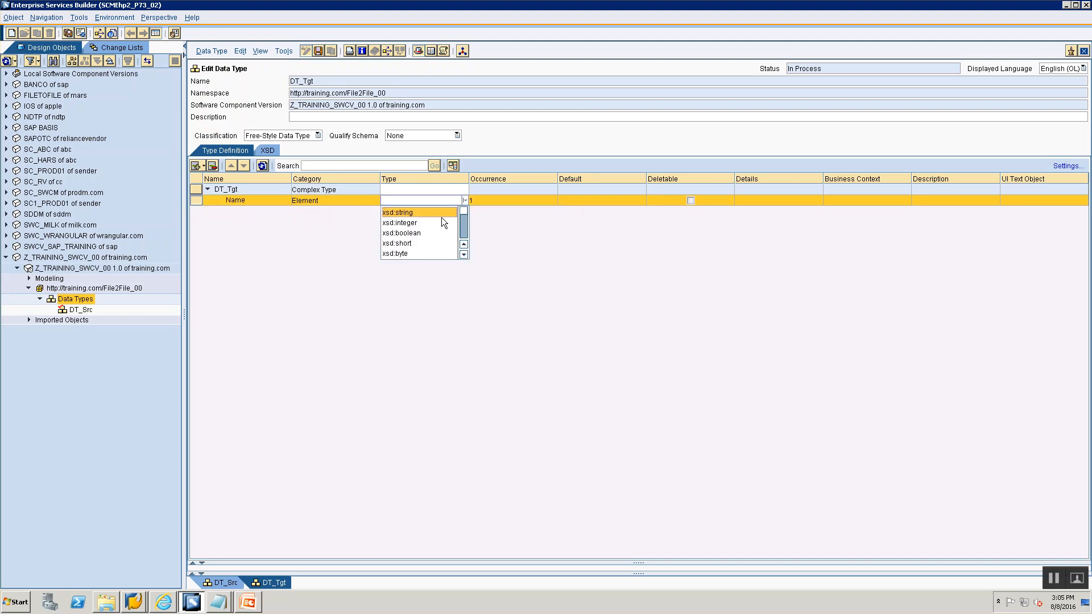
left_click(441, 216)
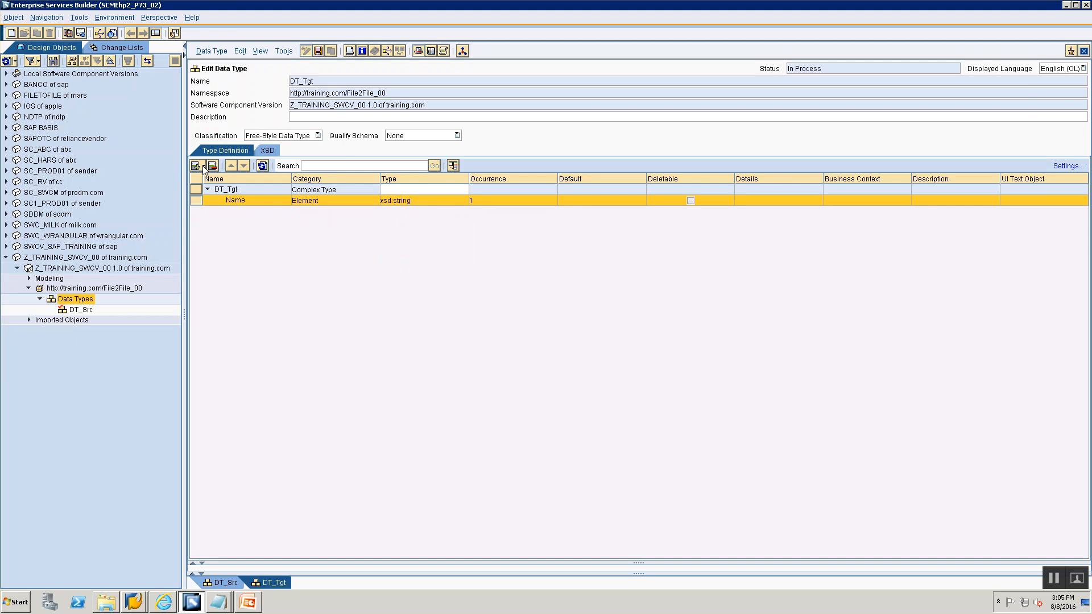
- Add an element named Sex below Name, checking the Data Type slide
left_click(203, 165)
left_click(211, 179)
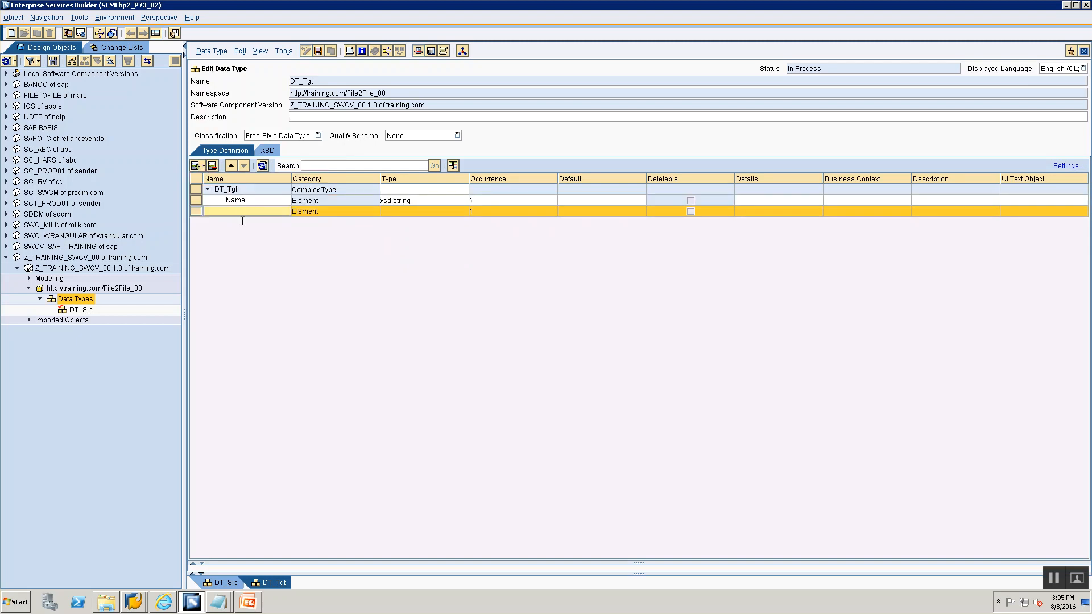
key("alt+Tab")
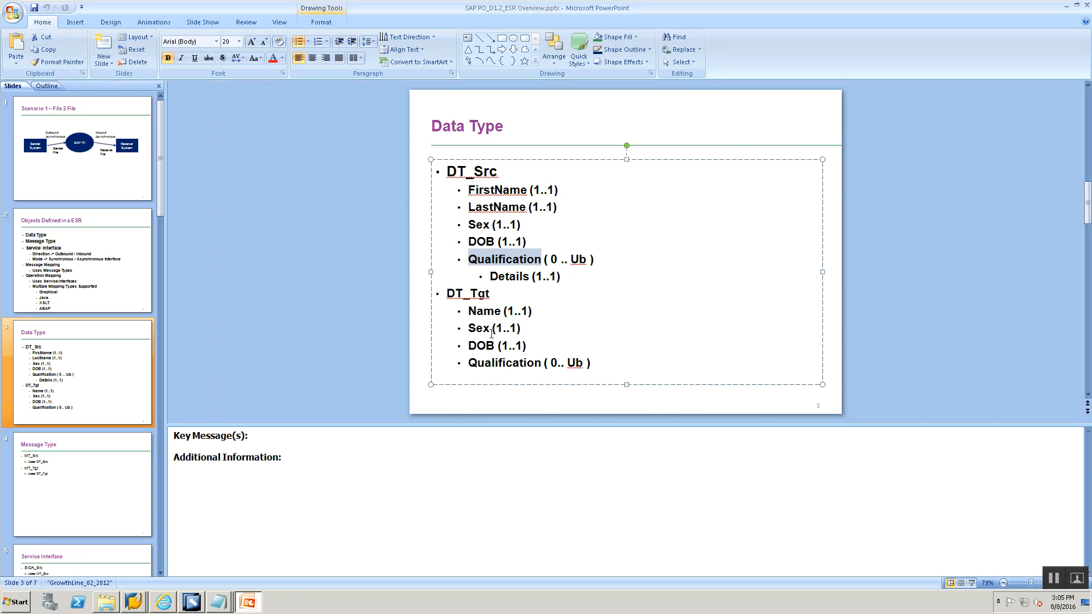
key("alt+Tab")
type("Sex")
- Set the Sex element's type to xsd:string
left_click(435, 214)
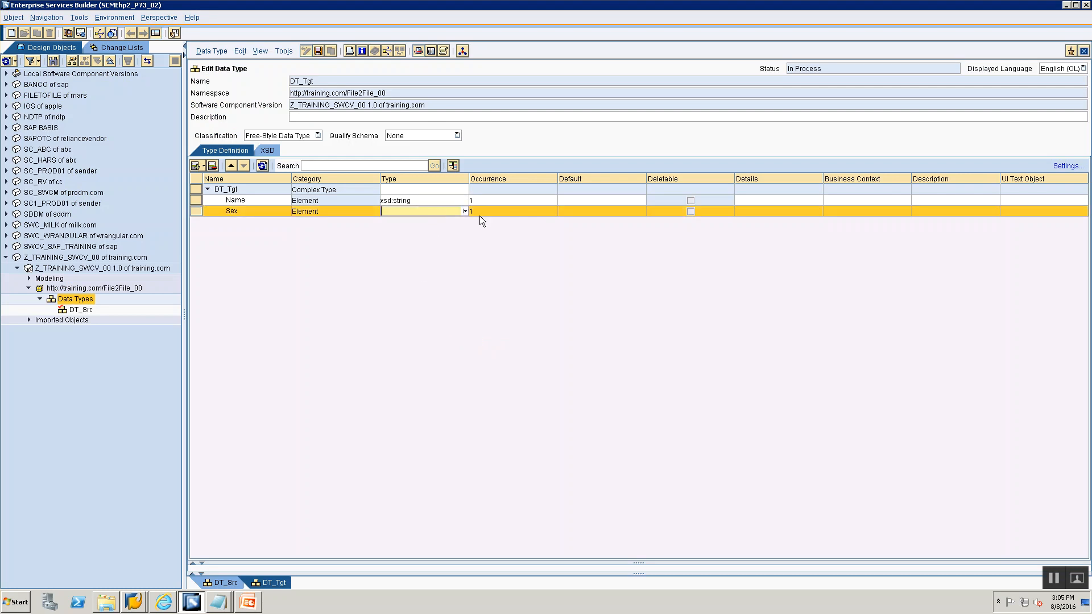
left_click(465, 210)
left_click(473, 222)
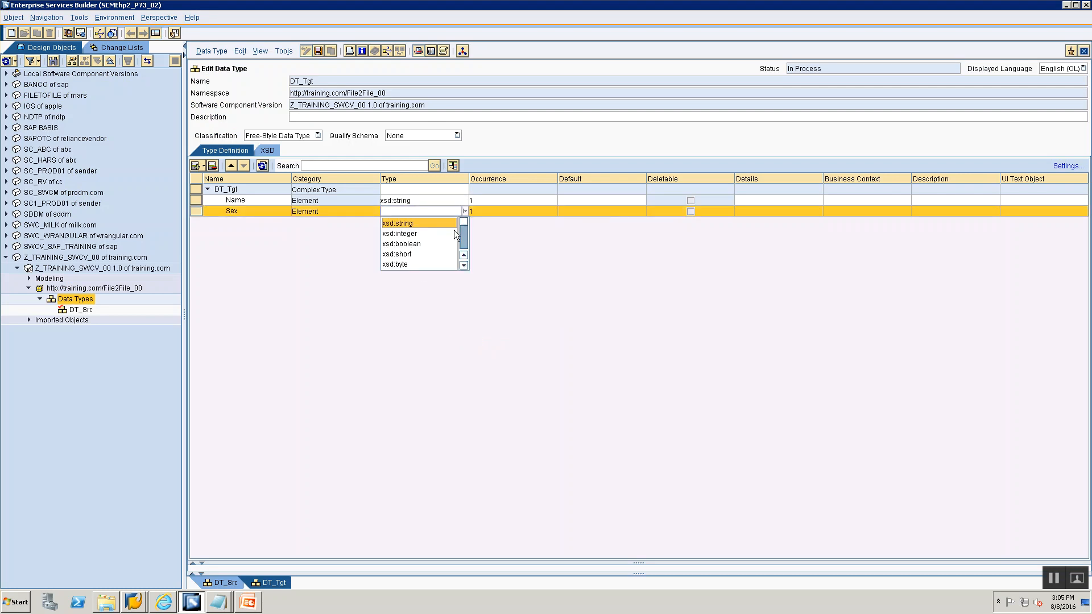
left_click(438, 226)
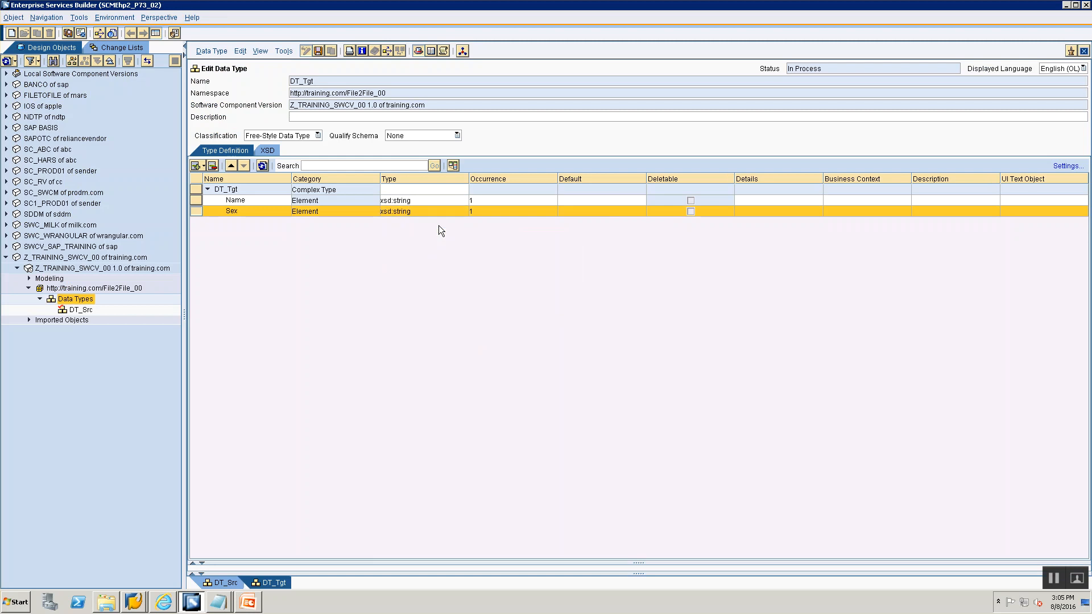
- Add an element named DateOfBirth below Sex, checking the Data Type slide
key("alt+Tab")
key("alt+Tab")
left_click(202, 165)
left_click(227, 193)
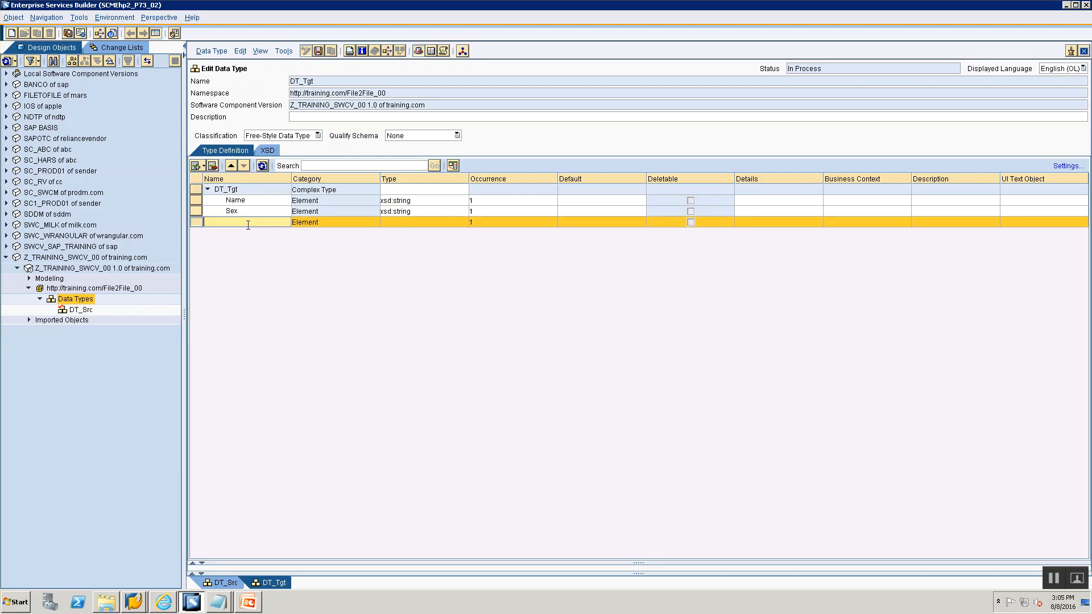
type("DateOfBirth")
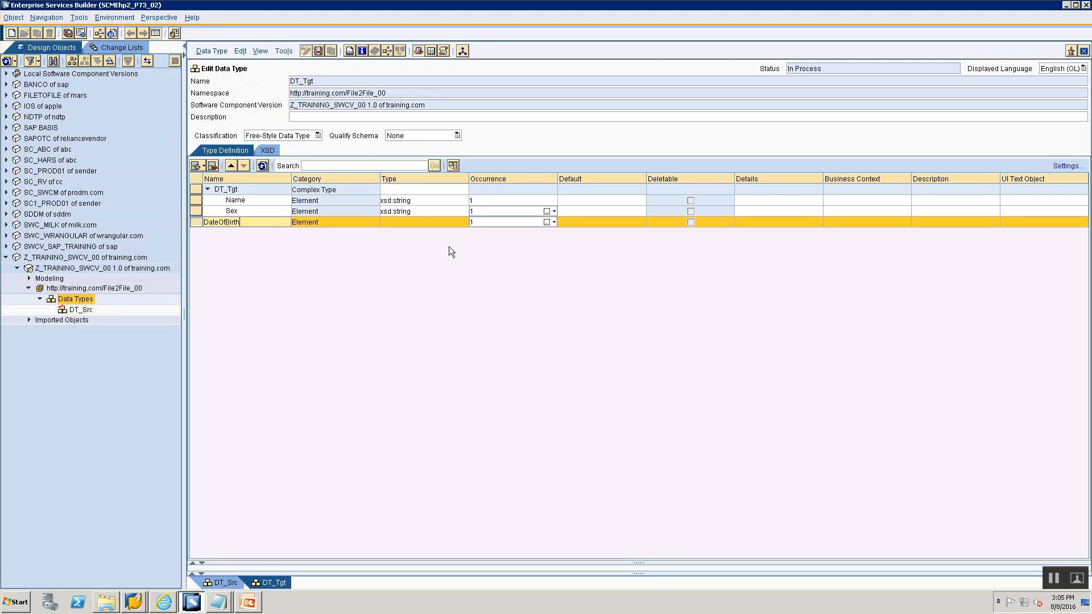
- Set the DateOfBirth element's type to xsd:string
left_click(423, 222)
left_click(465, 222)
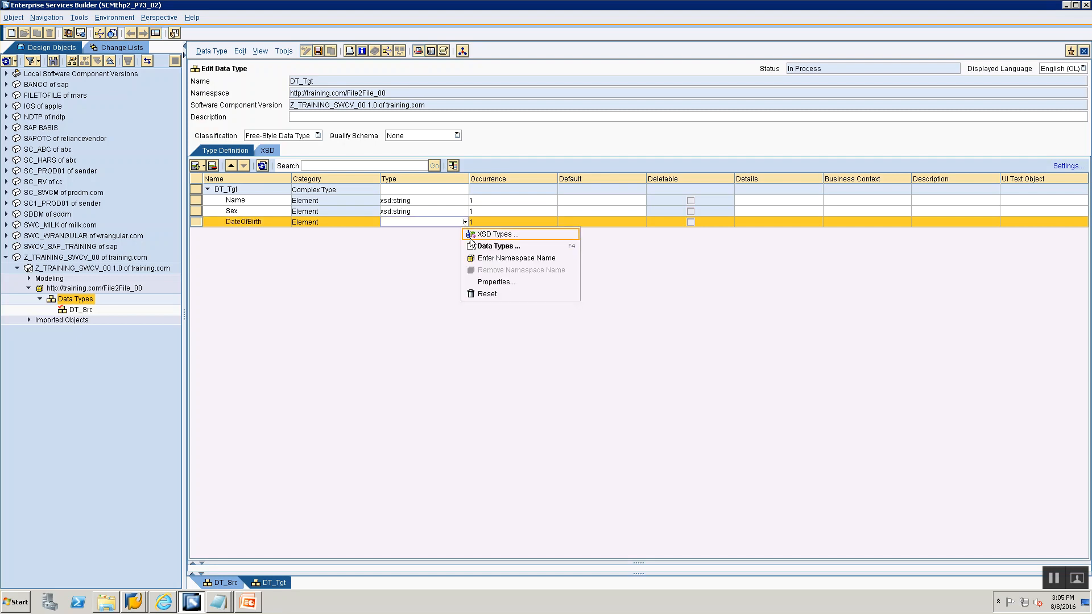
left_click(470, 235)
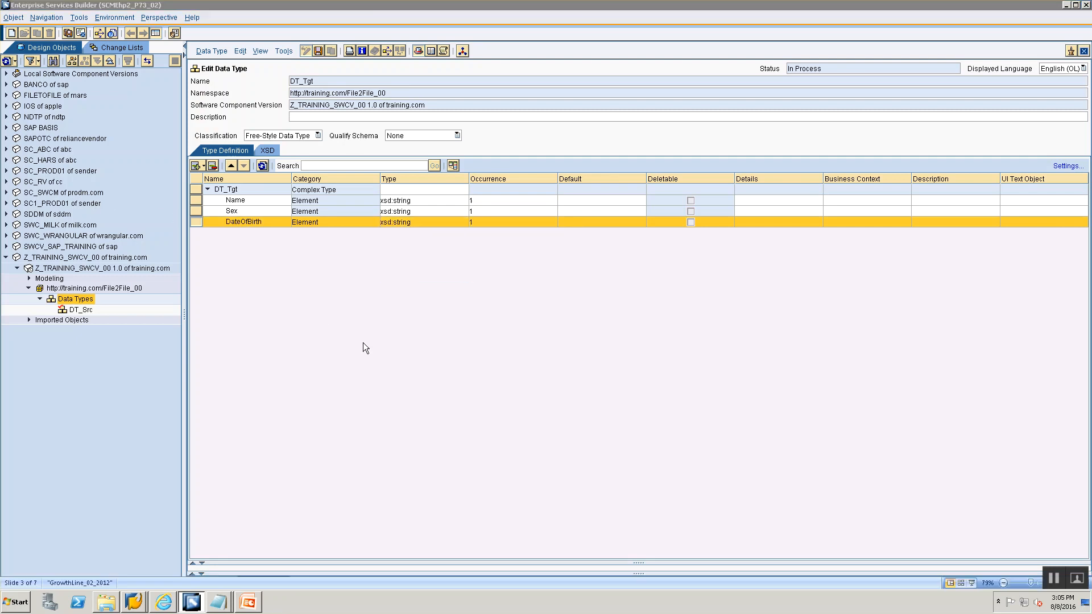
- Add an element named Qualification below DateOfBirth, checking the Data Type slide
key("alt+Tab")
key("alt+Tab")
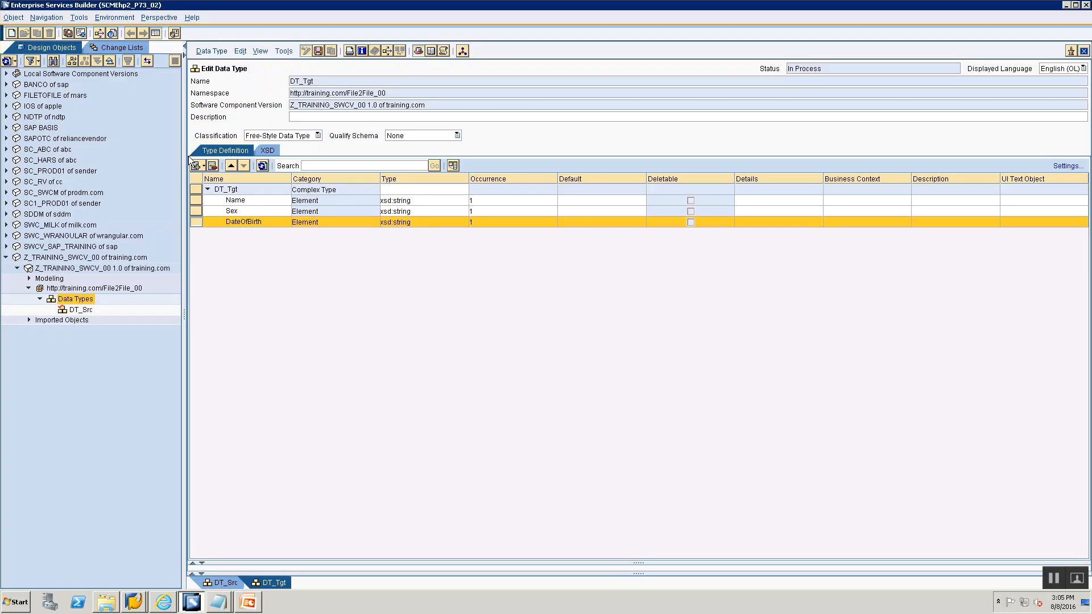
left_click(206, 163)
left_click(239, 179)
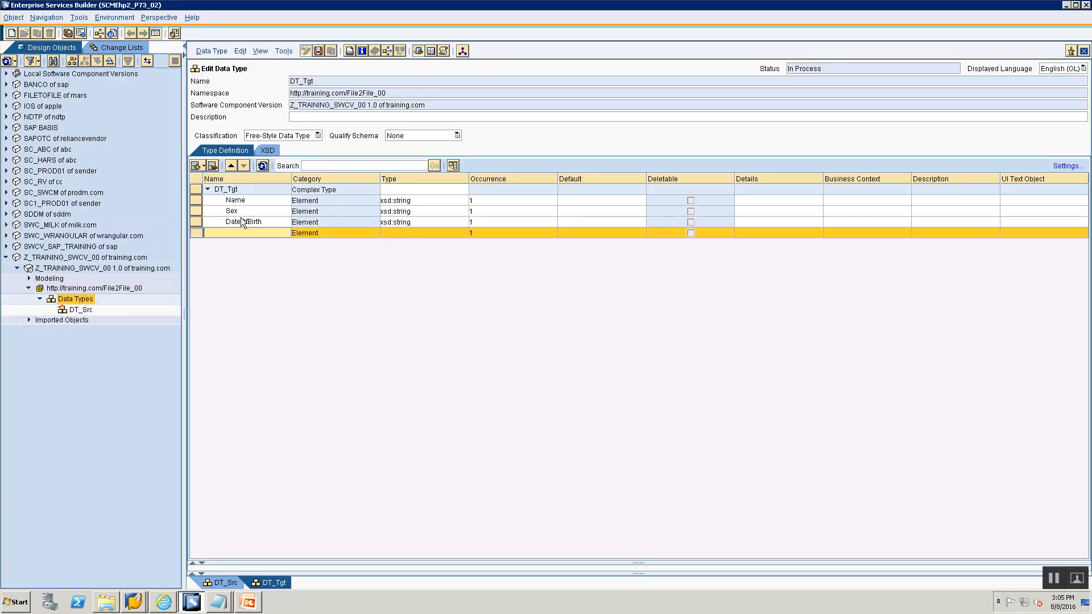
type("Qualification")
- Set the Qualification element's type to xsd:string
left_click(429, 238)
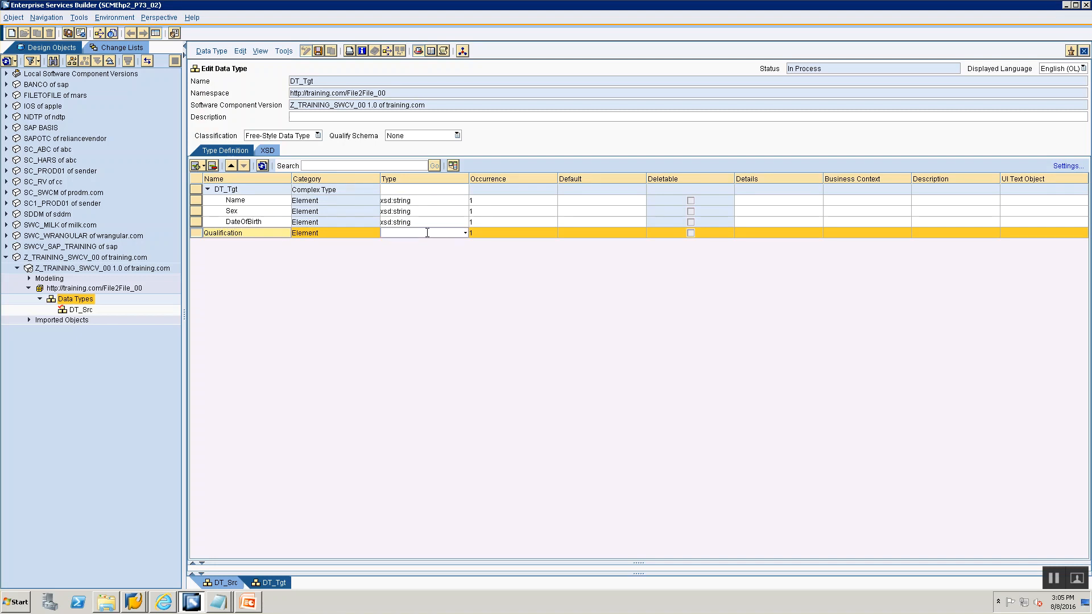
left_click(465, 235)
left_click(481, 245)
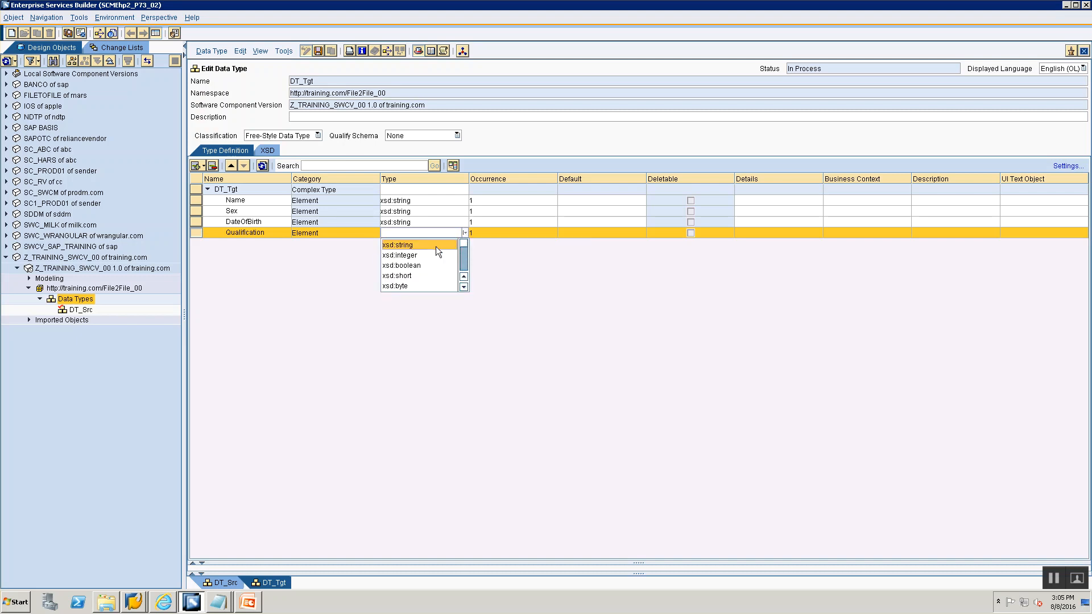
left_click(431, 244)
- Set the Qualification element's occurrence to minOccurs 0 and maxOccurs unbounded
left_click(490, 236)
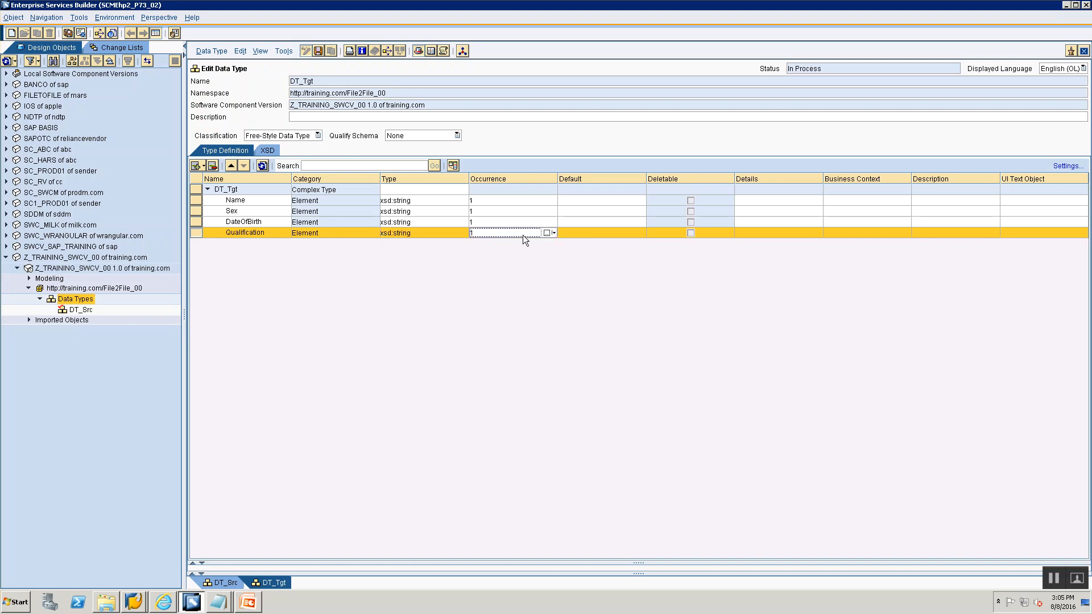
left_click(551, 232)
left_click(567, 291)
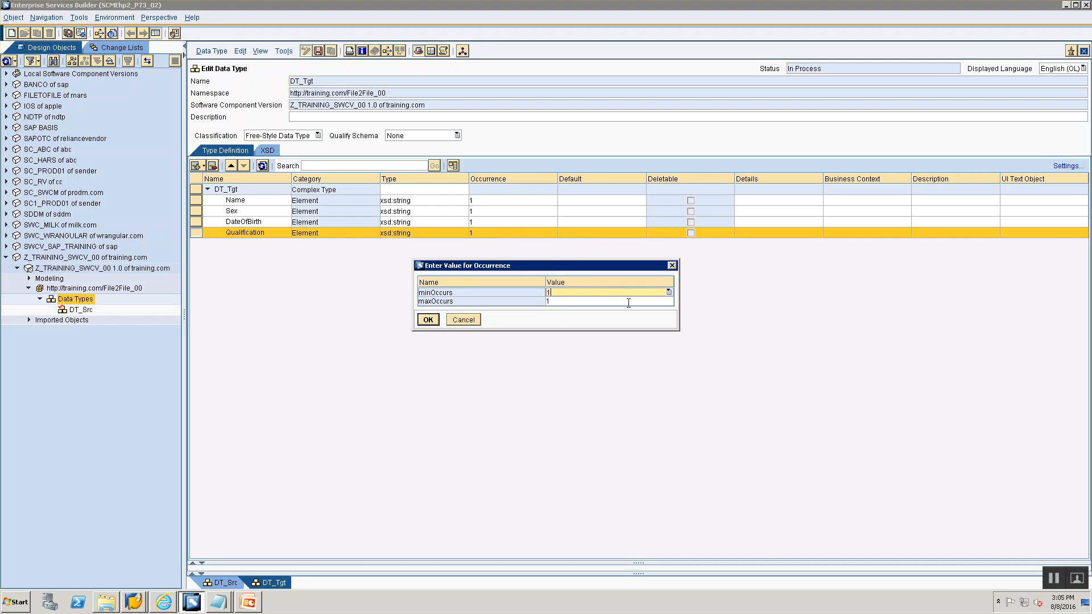
left_click(668, 292)
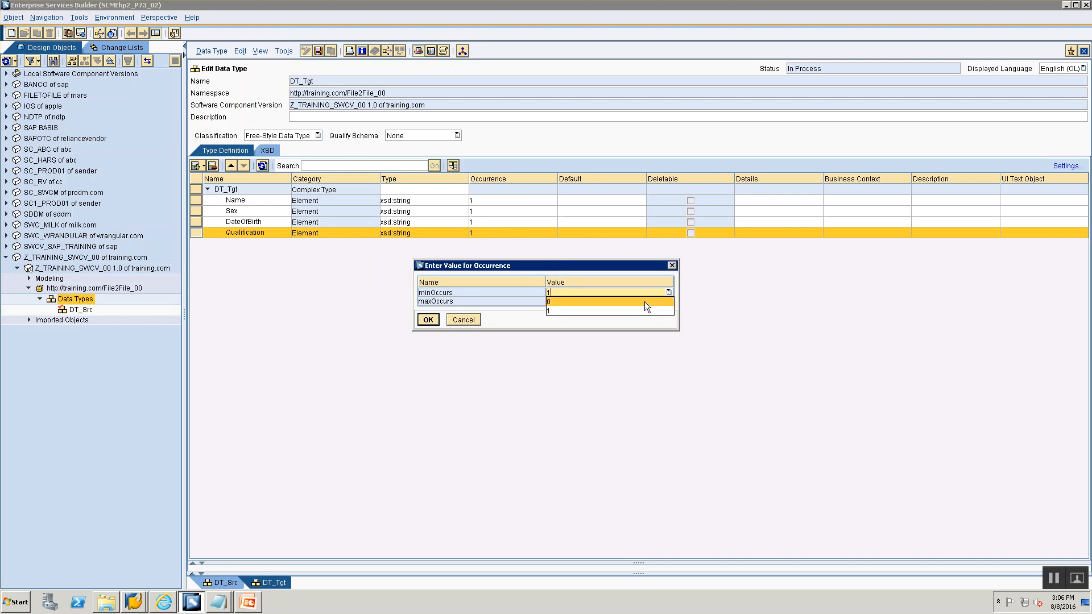
left_click(640, 301)
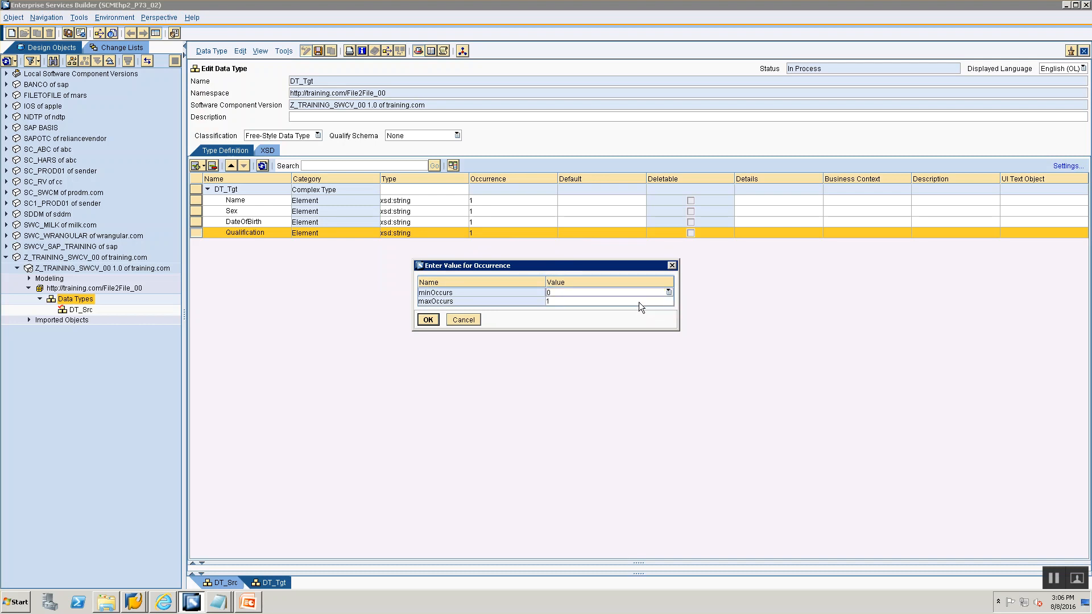
left_click(639, 302)
left_click(669, 302)
left_click(640, 319)
left_click(428, 319)
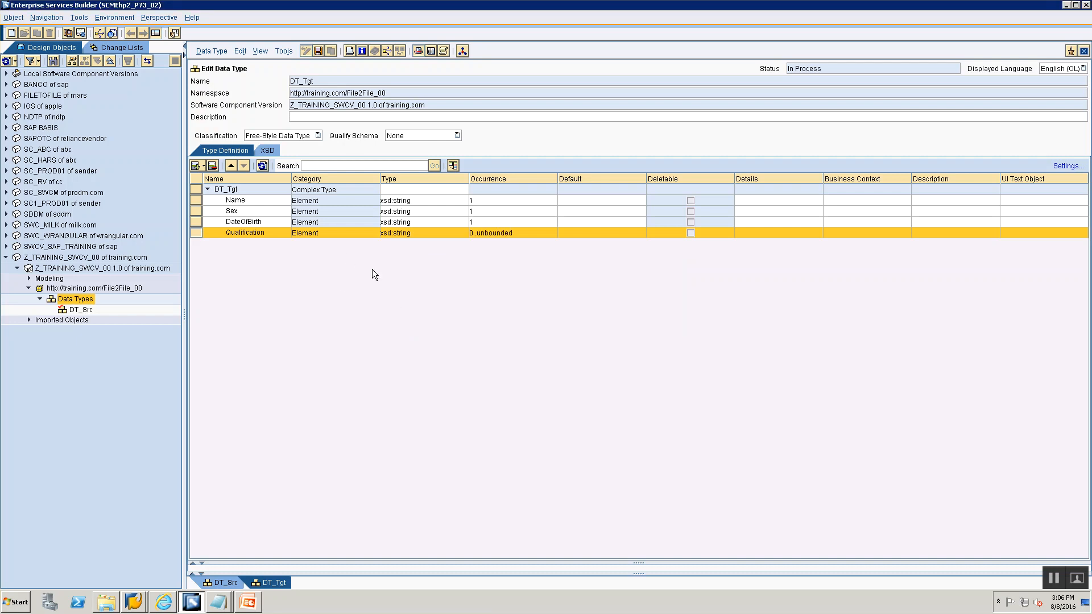
- Save the DT_Tgt data type and close its editor
left_click(316, 53)
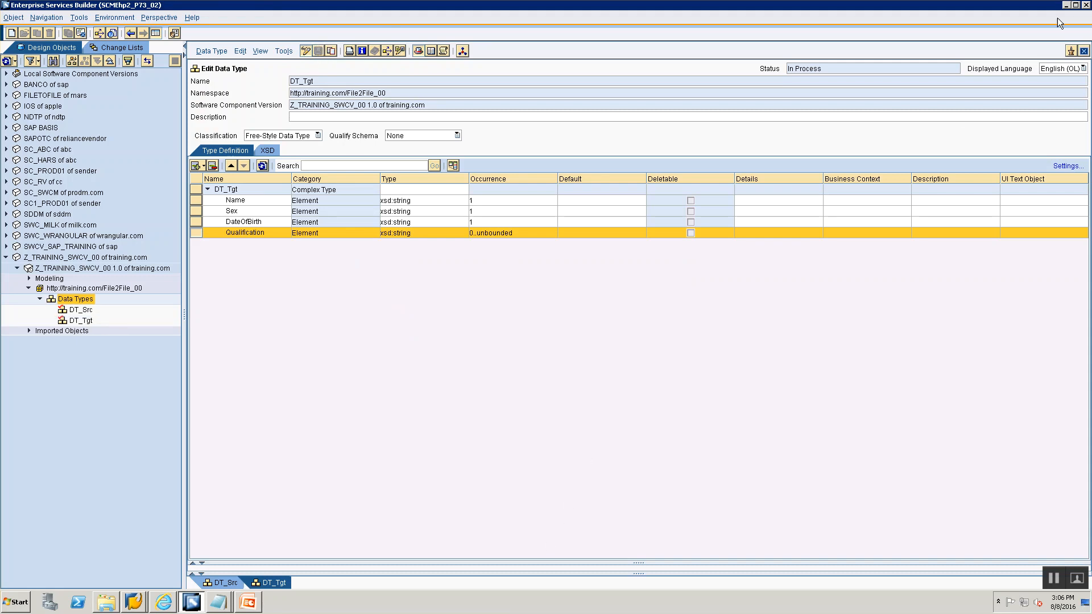
left_click(1084, 51)
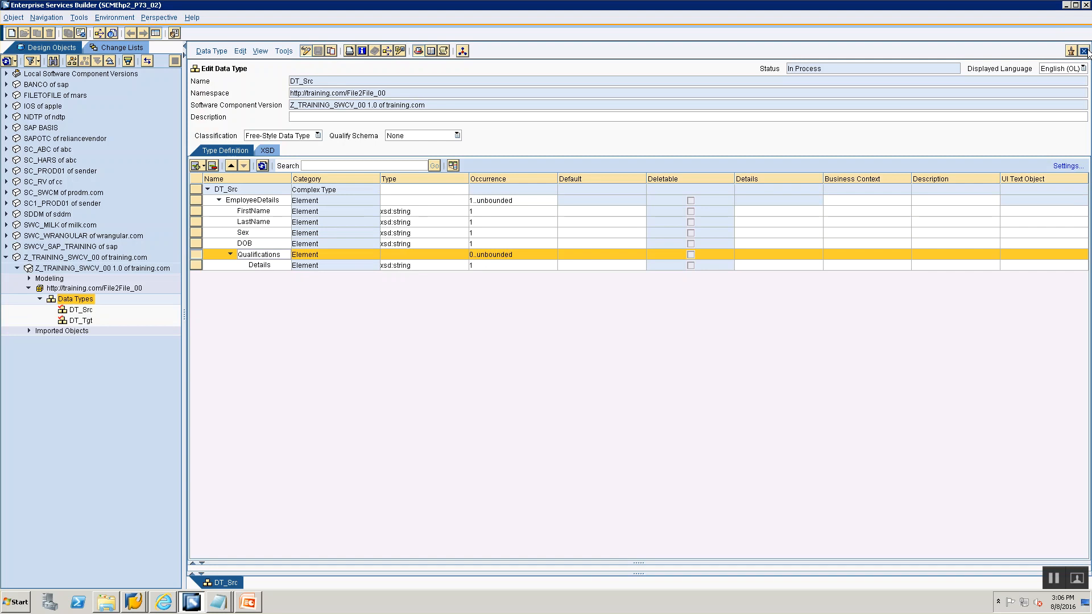
- Close the DT_Src editor and review the Message Type slide in the presentation
left_click(1084, 52)
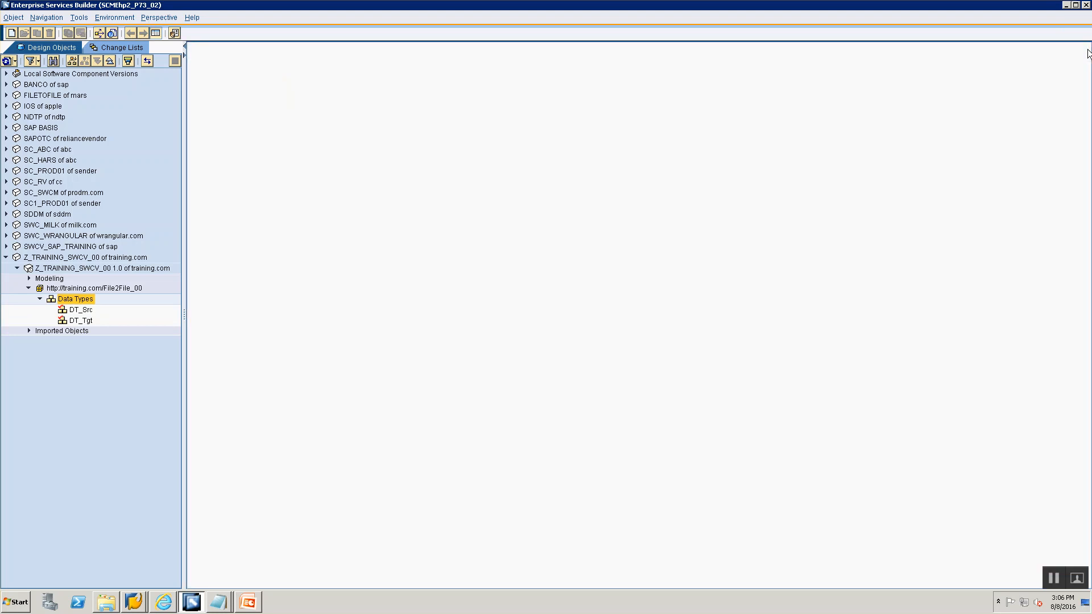
left_click(84, 289)
key("alt+Tab")
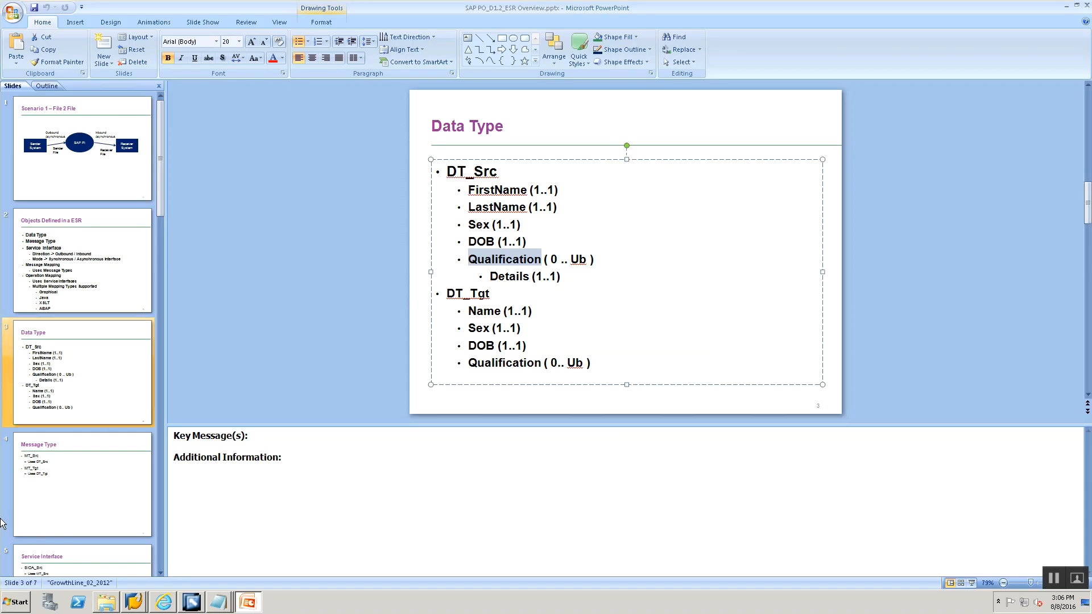
scroll(53, 486, "down", 1)
left_click(56, 479)
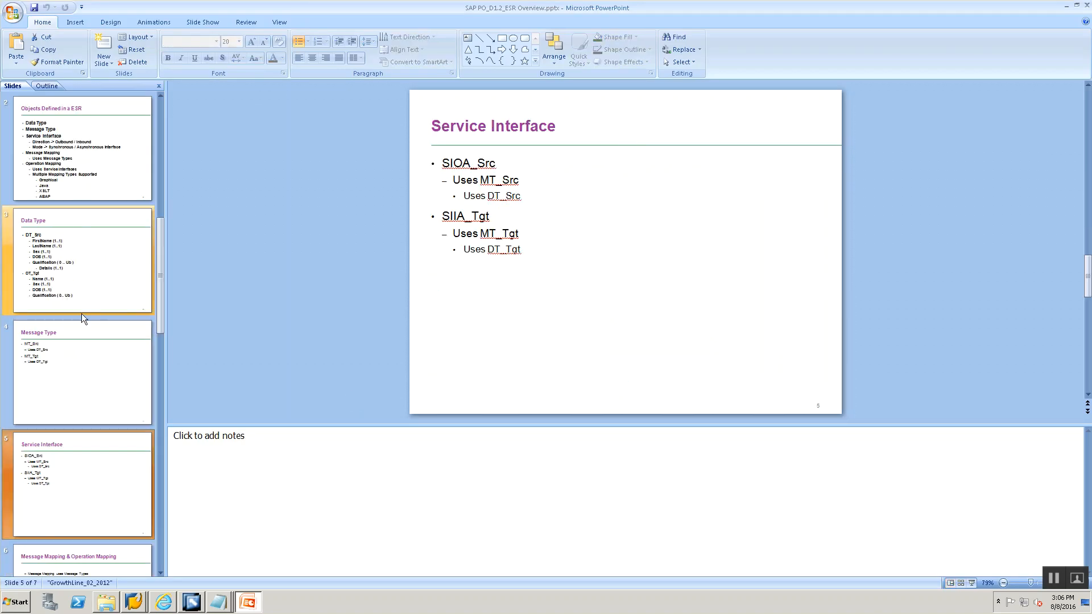
left_click(74, 378)
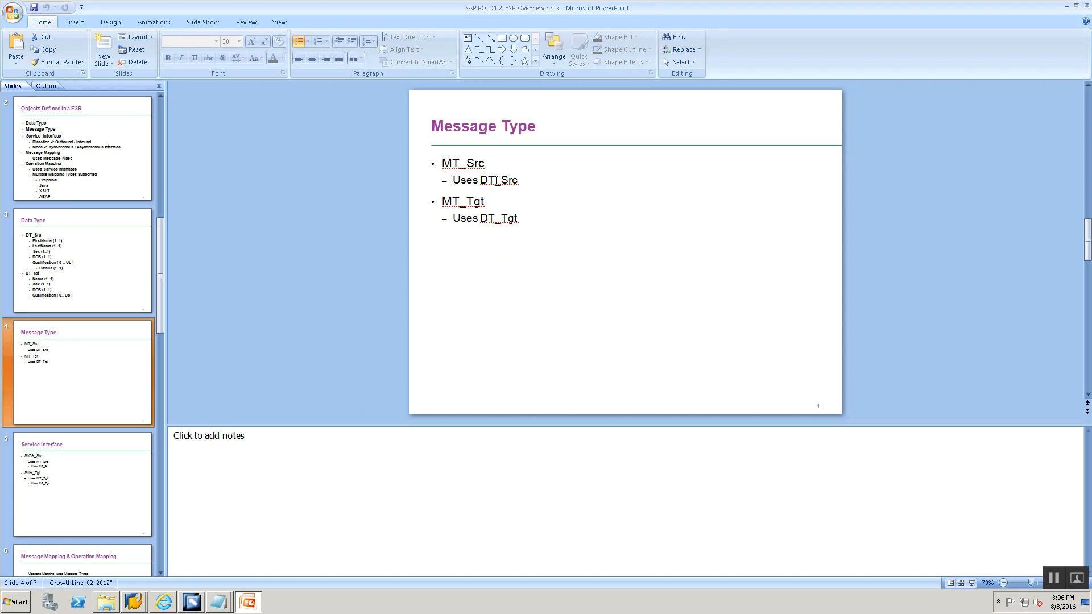
key("alt+Tab")
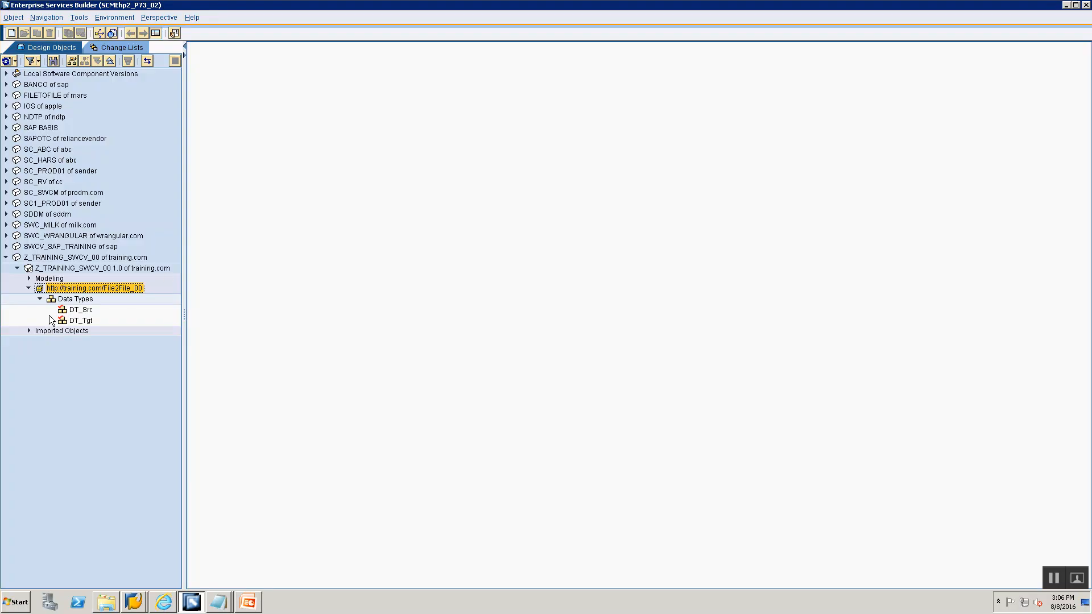
- Create a message type named MT_Src in the File2File_00 namespace
left_click(65, 301)
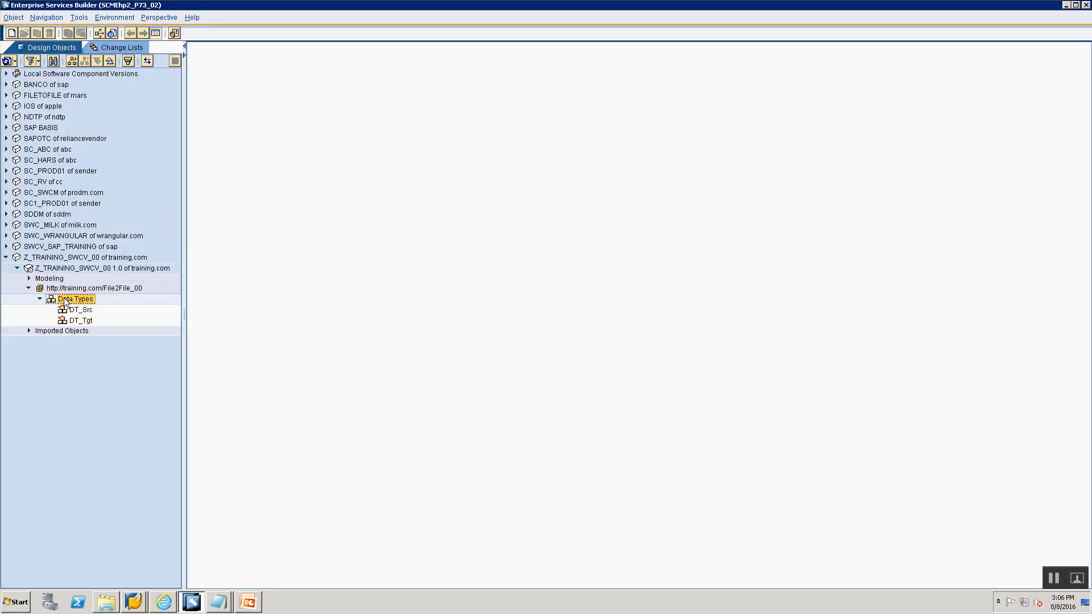
right_click(64, 303)
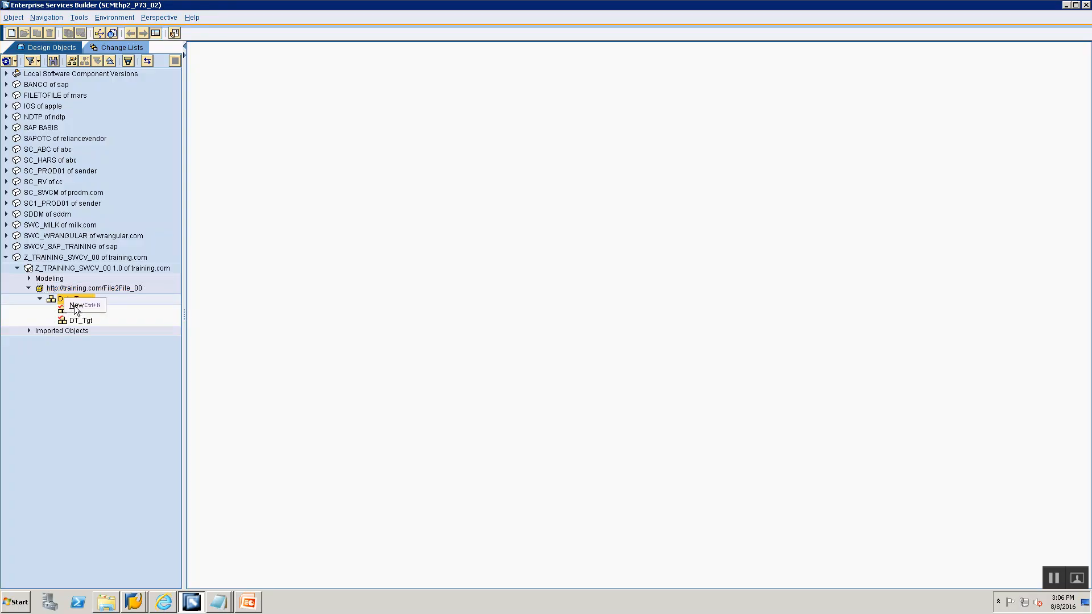
left_click(85, 305)
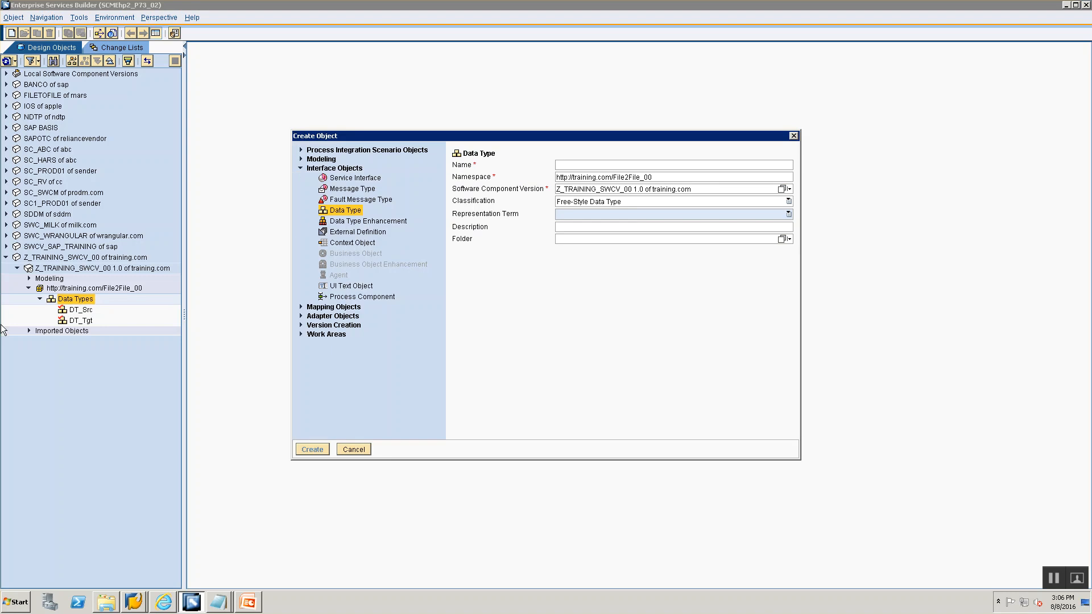
left_click(300, 168)
left_click(300, 169)
left_click(330, 190)
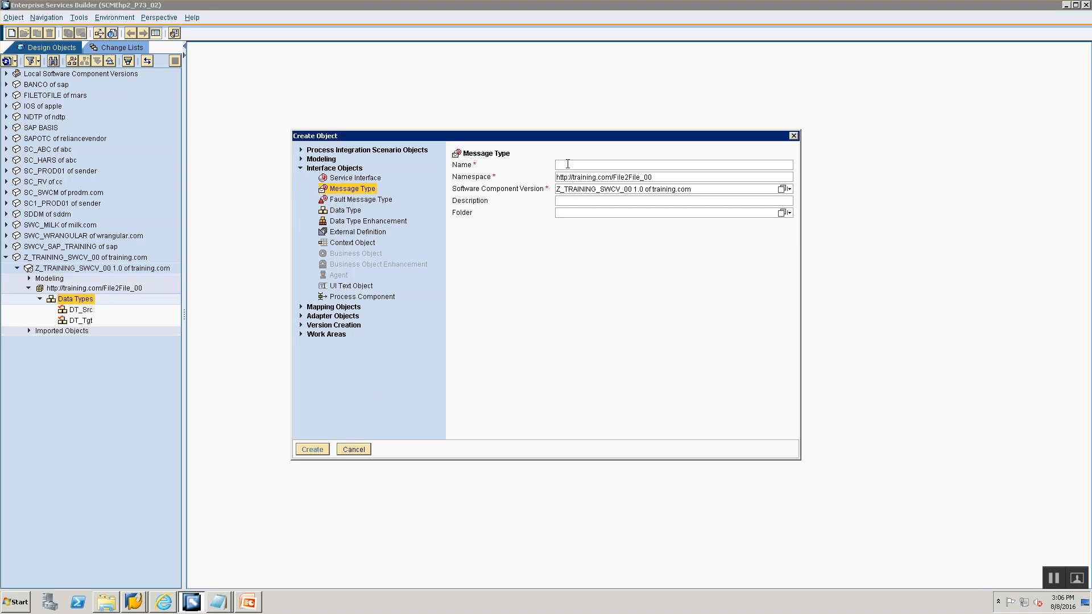
type("MT_S")
type("rc")
key("Return")
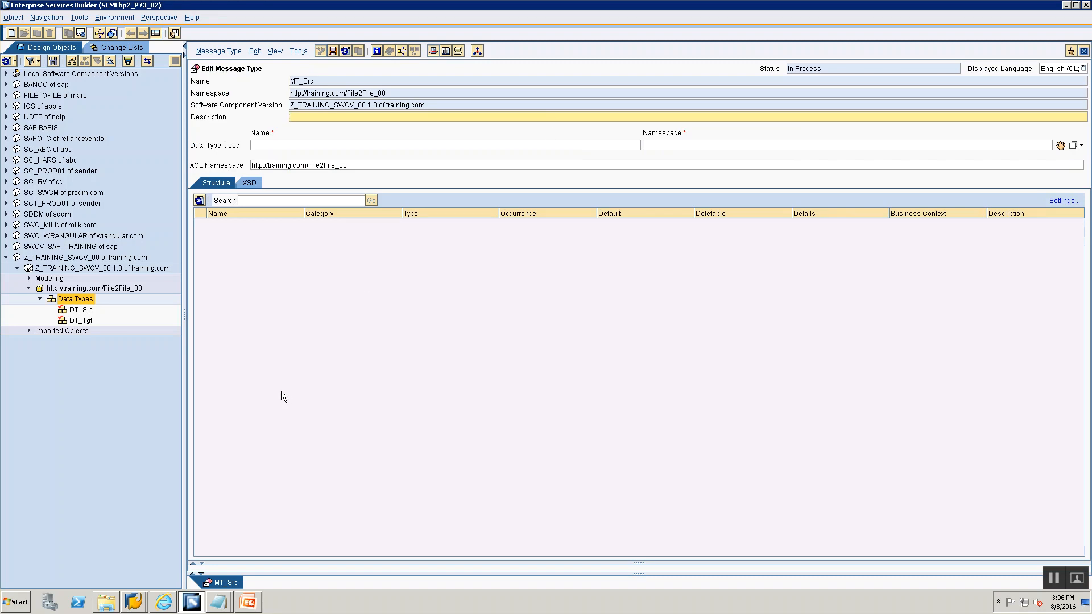
- Assign DT_Src as the data type used by the MT_Src message type
key("alt+Tab")
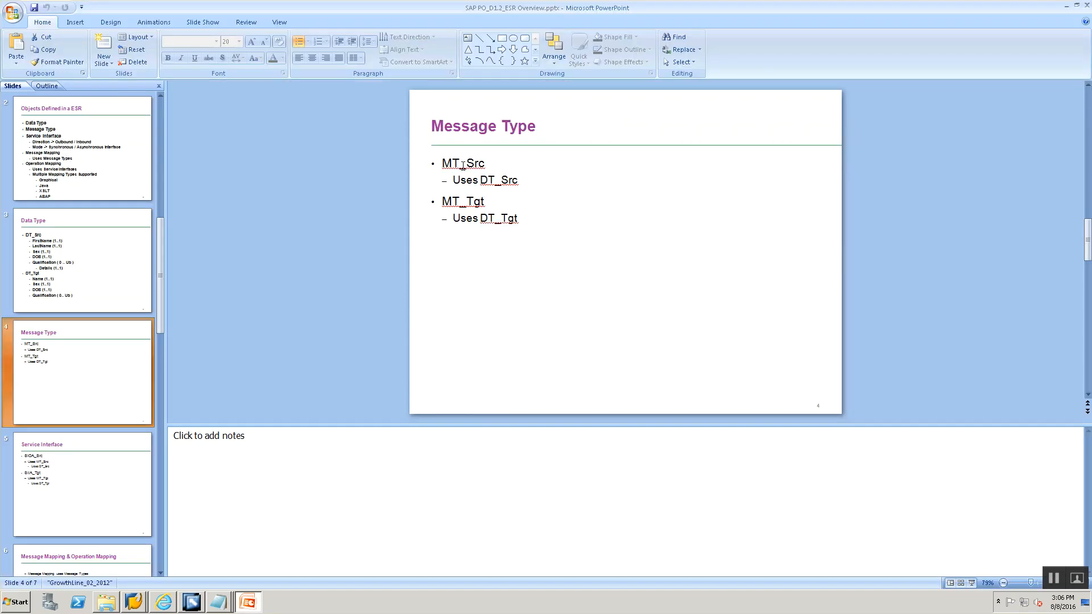
key("alt+Tab")
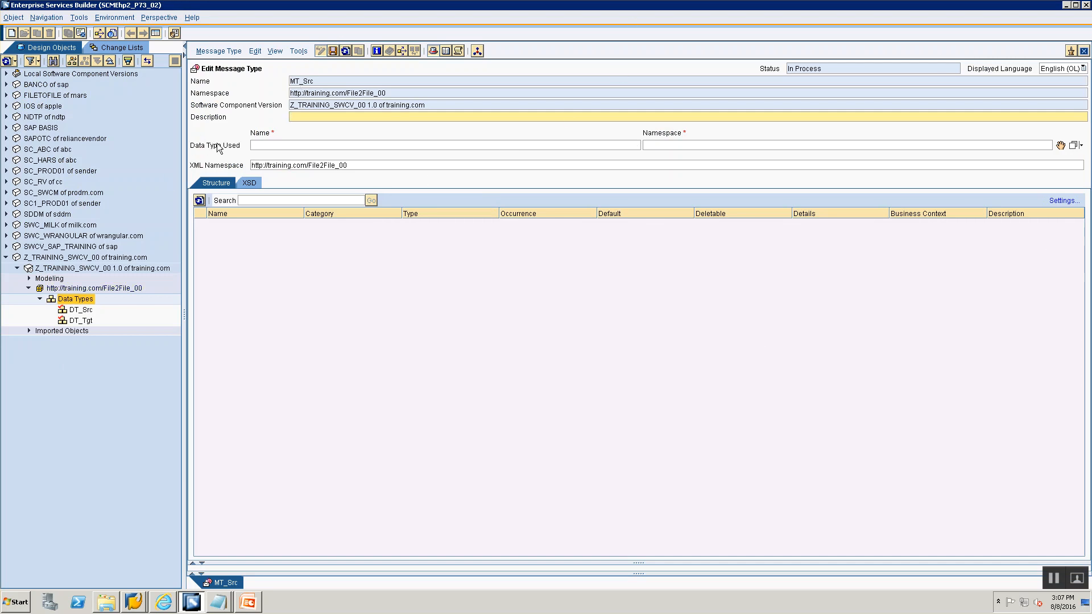
left_click(254, 148)
left_click_drag(80, 311, 360, 85)
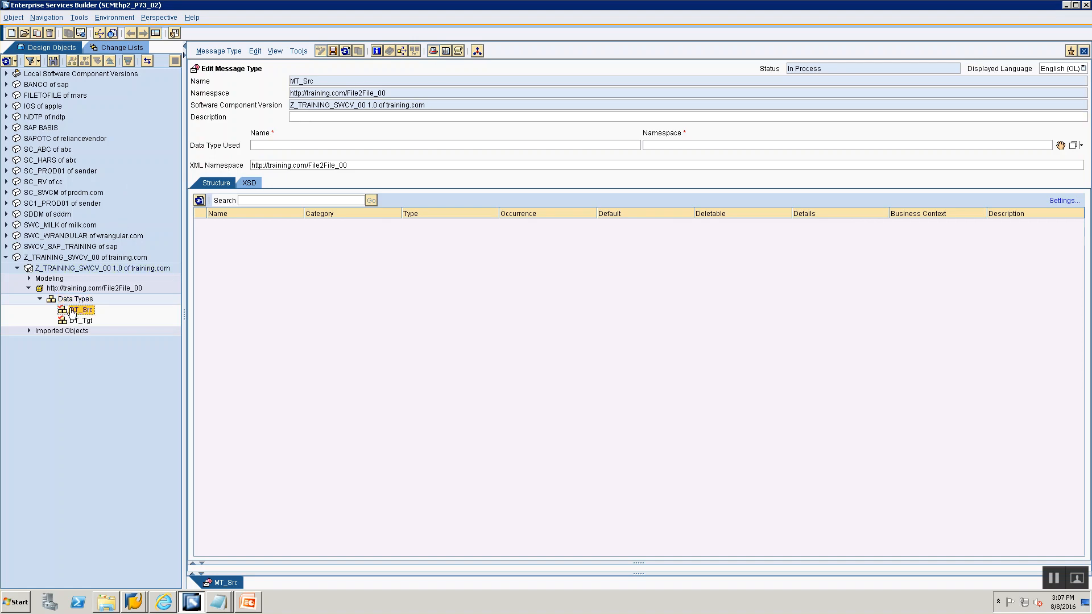
left_click_drag(73, 312, 845, 156)
left_click_drag(1016, 148, 616, 166)
left_click_drag(700, 156, 1061, 148)
left_click_drag(1061, 149, 1061, 150)
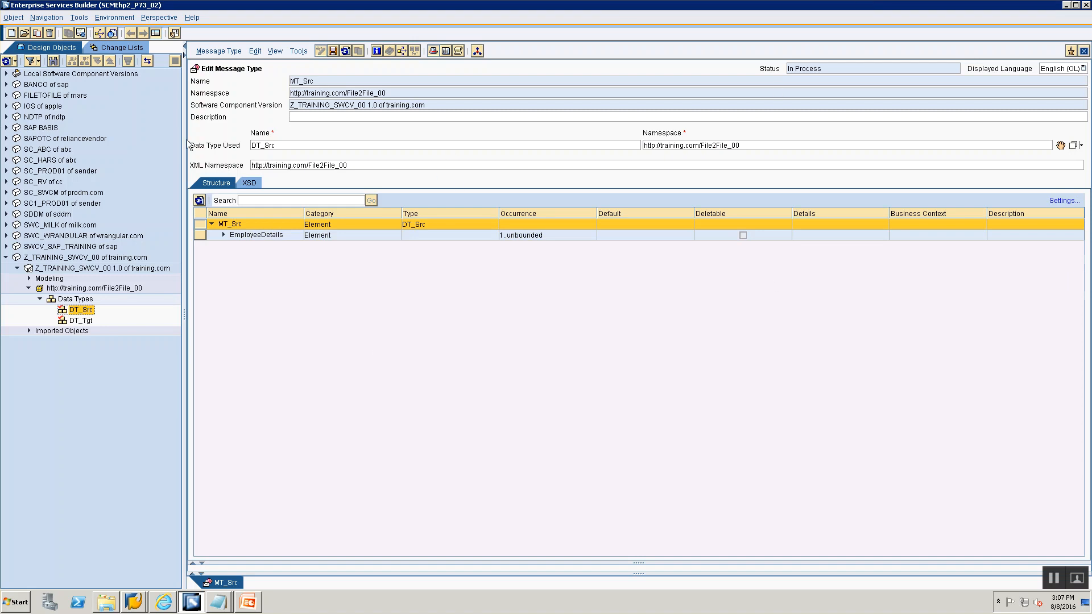
- Expand the EmployeeDetails structure, save the MT_Src message type and close its editor
left_click(224, 235)
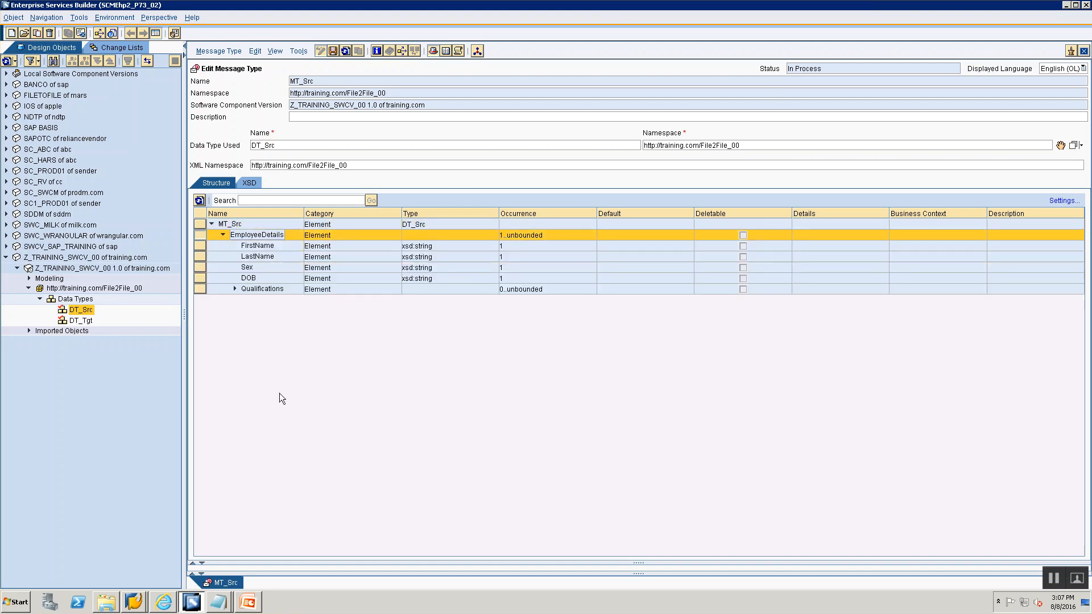
left_click(334, 53)
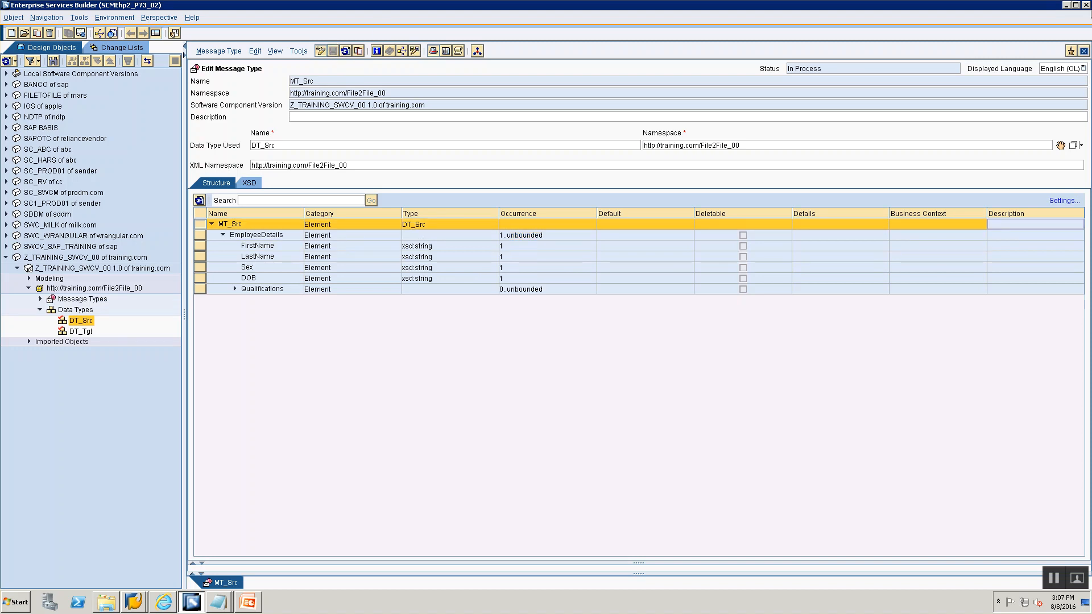
left_click(1084, 51)
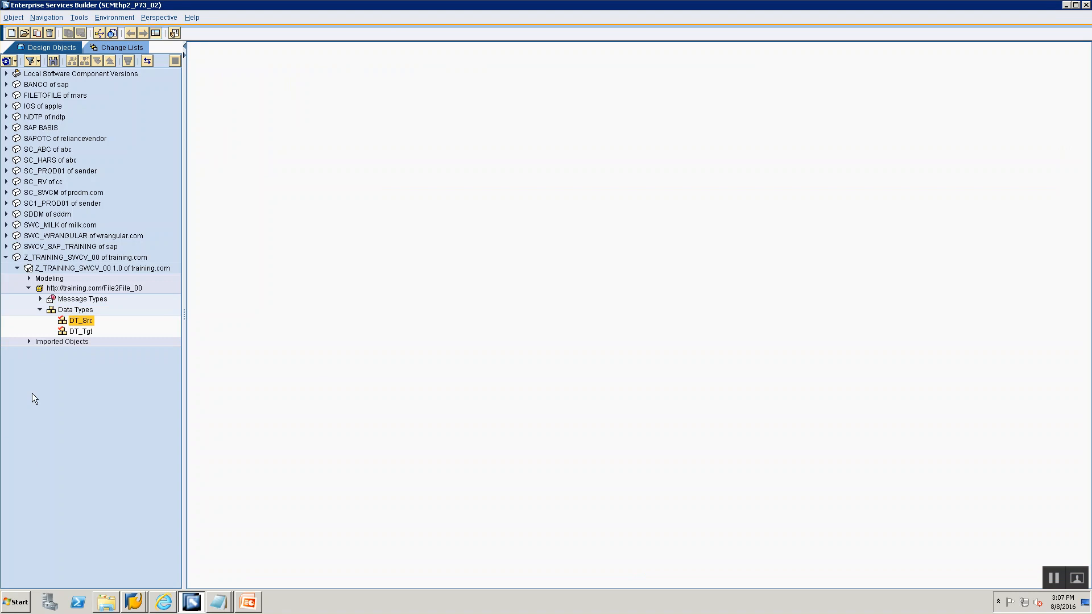
- Create a message type named MT_Tgt in the File2File_00 namespace
left_click(83, 300)
key("alt+Tab")
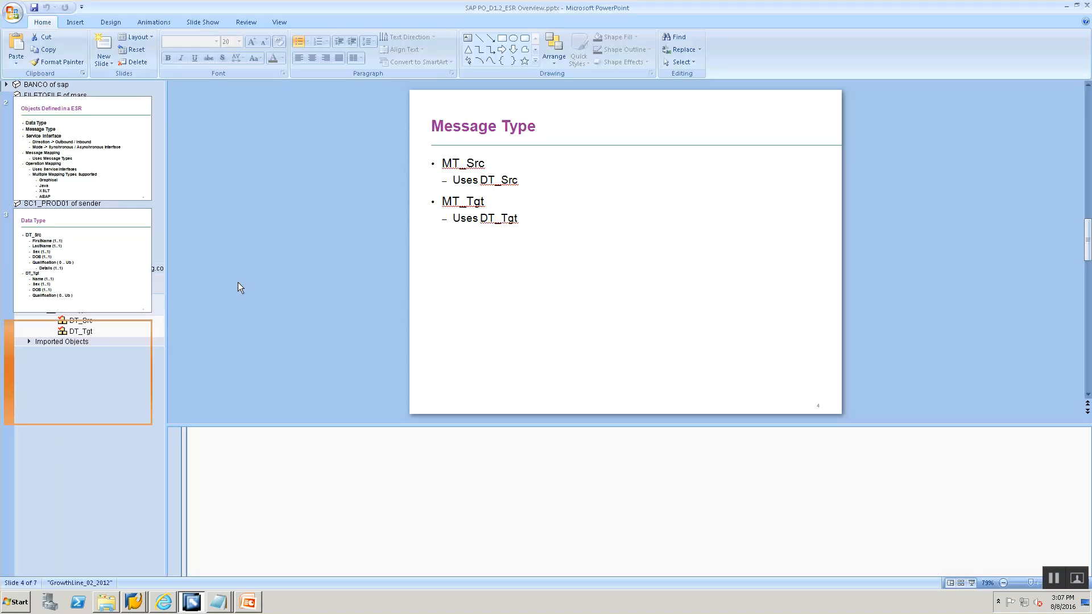
key("alt+Tab")
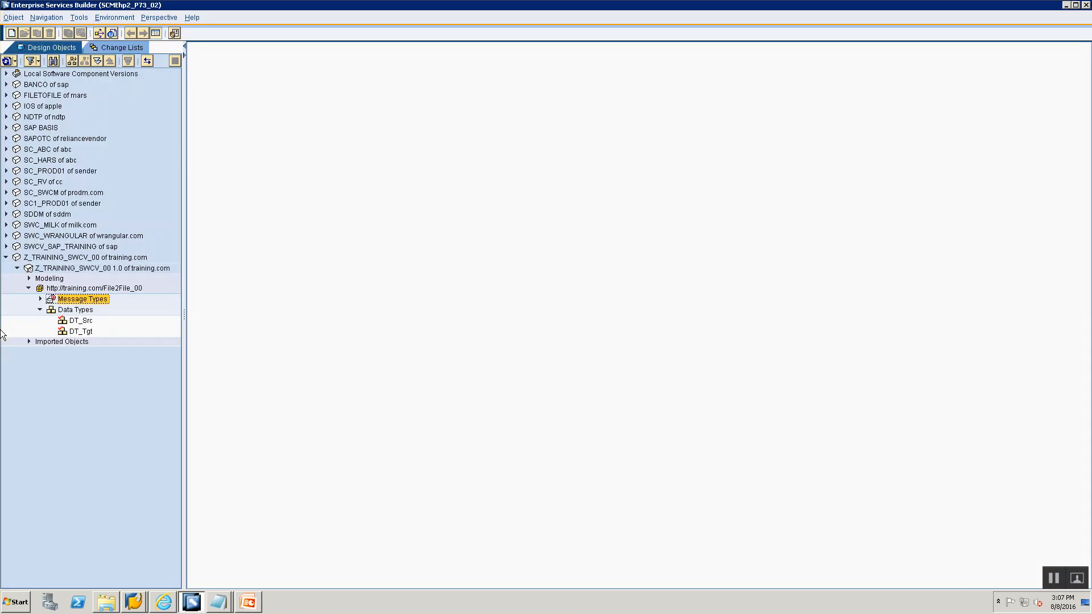
right_click(80, 299)
left_click(92, 306)
type("MT_Tgt")
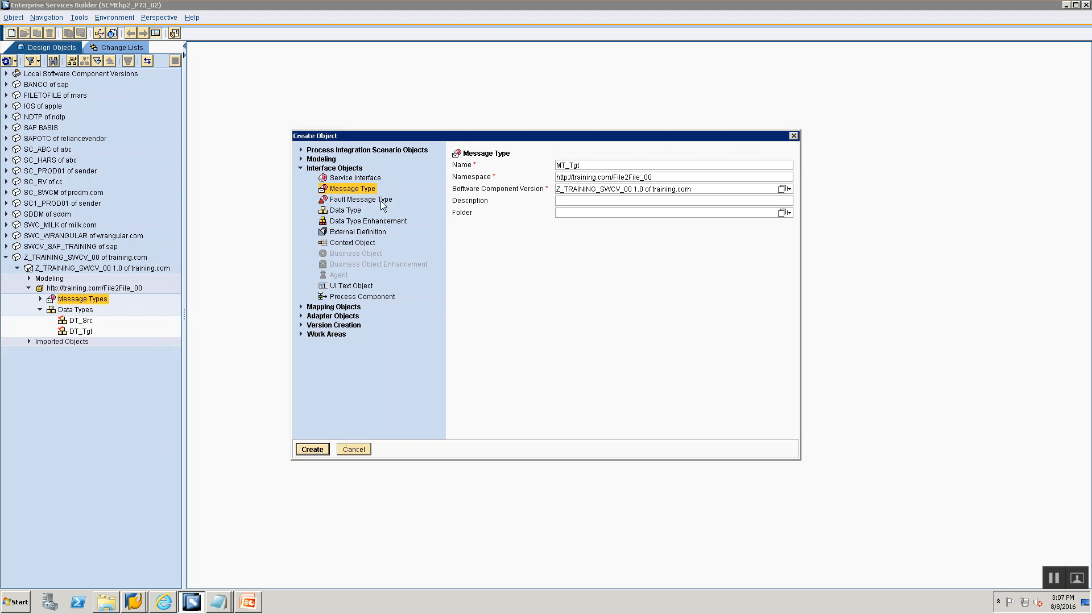
left_click(346, 190)
left_click(577, 176)
left_click(311, 449)
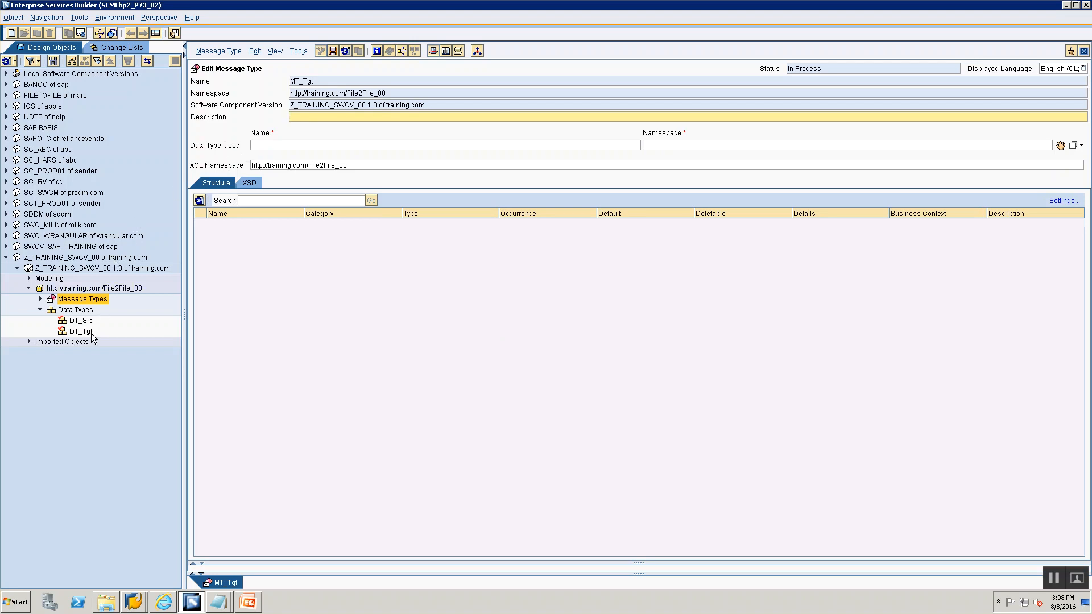
- Assign DT_Tgt as the data type used by the MT_Tgt message type
left_click(323, 81)
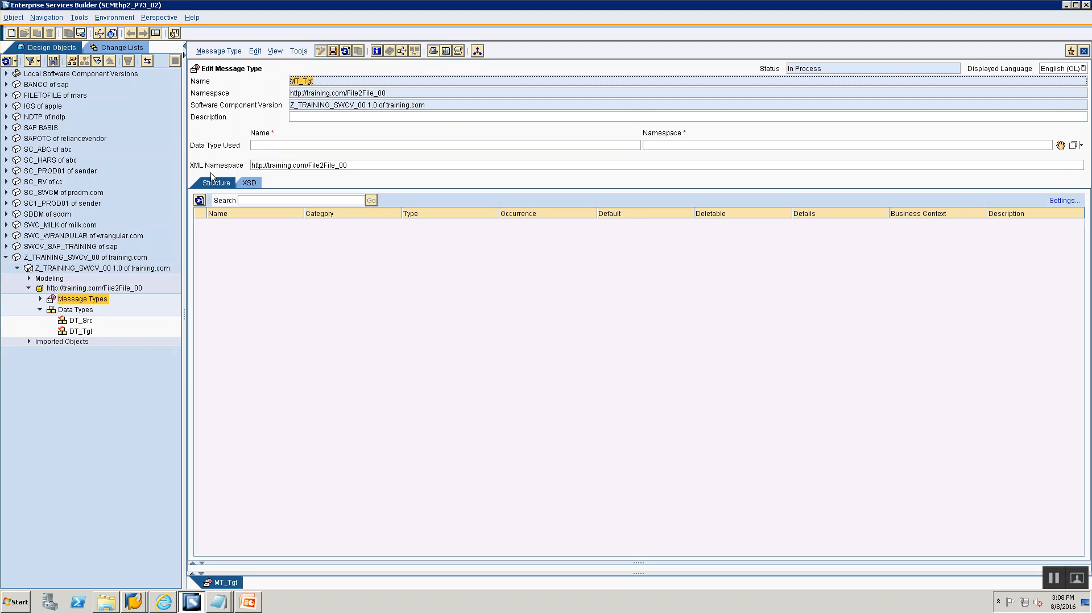
left_click(80, 333)
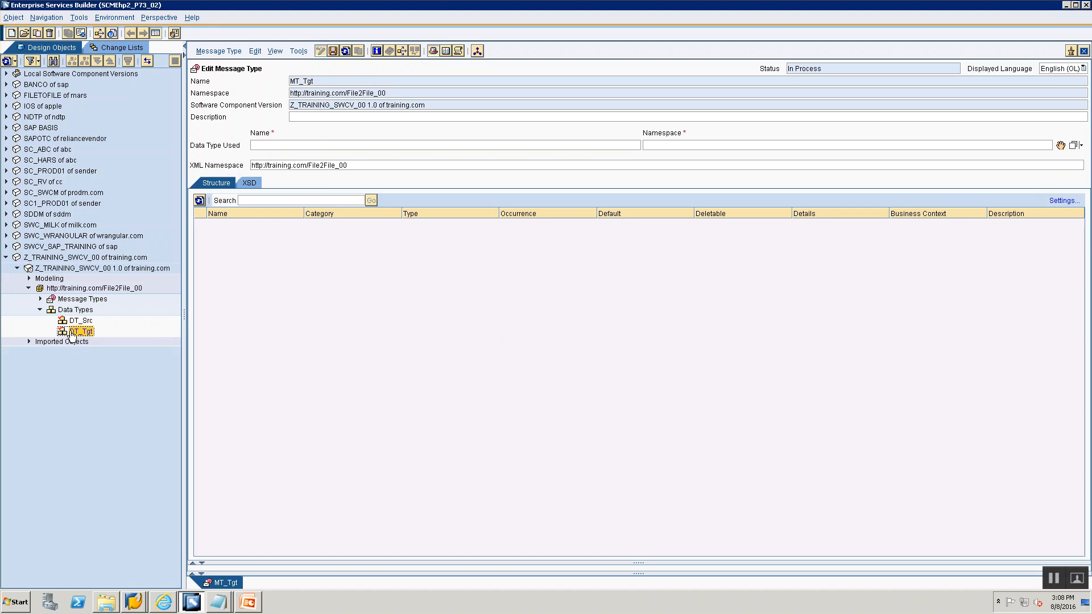
left_click_drag(72, 337, 804, 308)
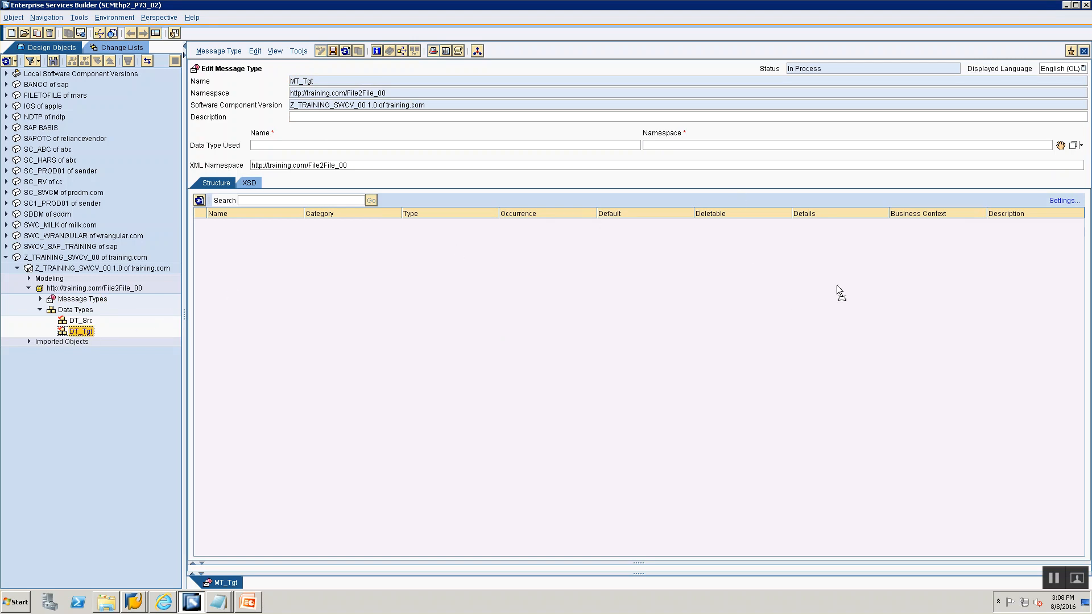
left_click_drag(1044, 147, 1063, 149)
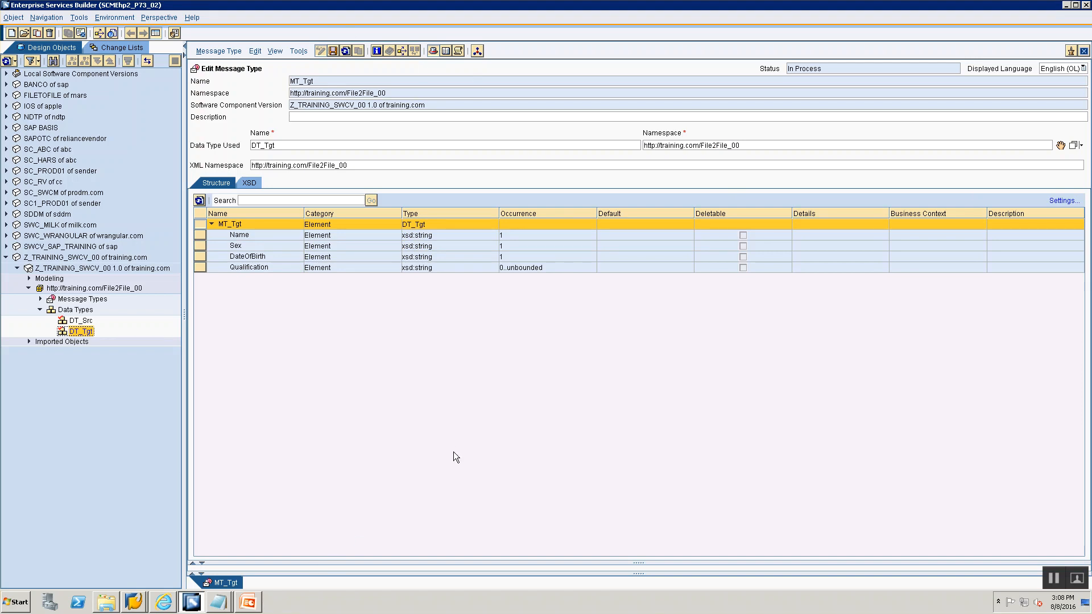
- Review the Service Interface slide in the presentation
key("alt+Tab")
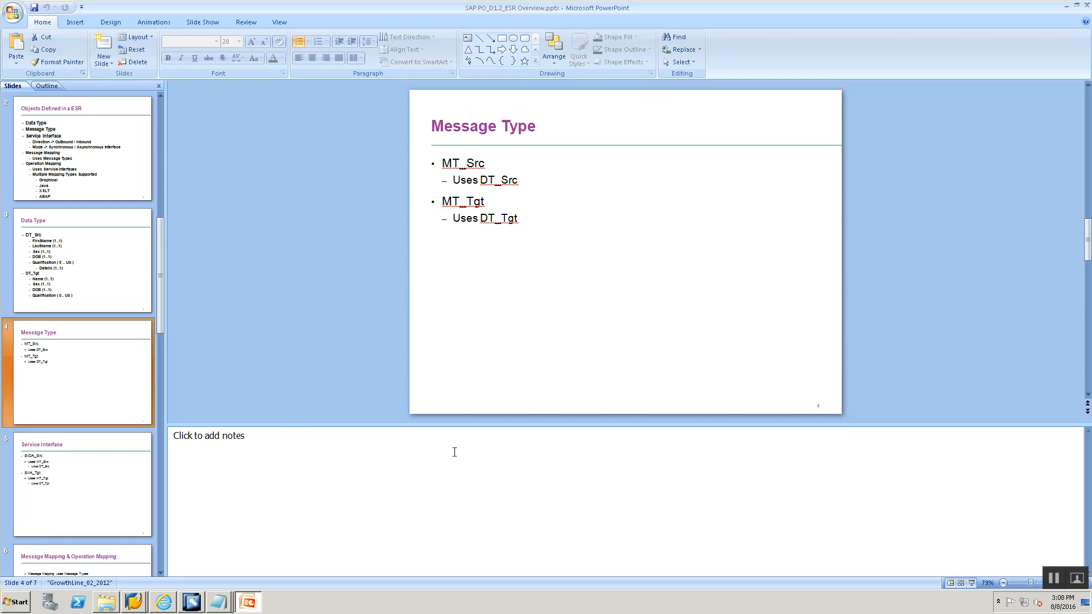
left_click(45, 482)
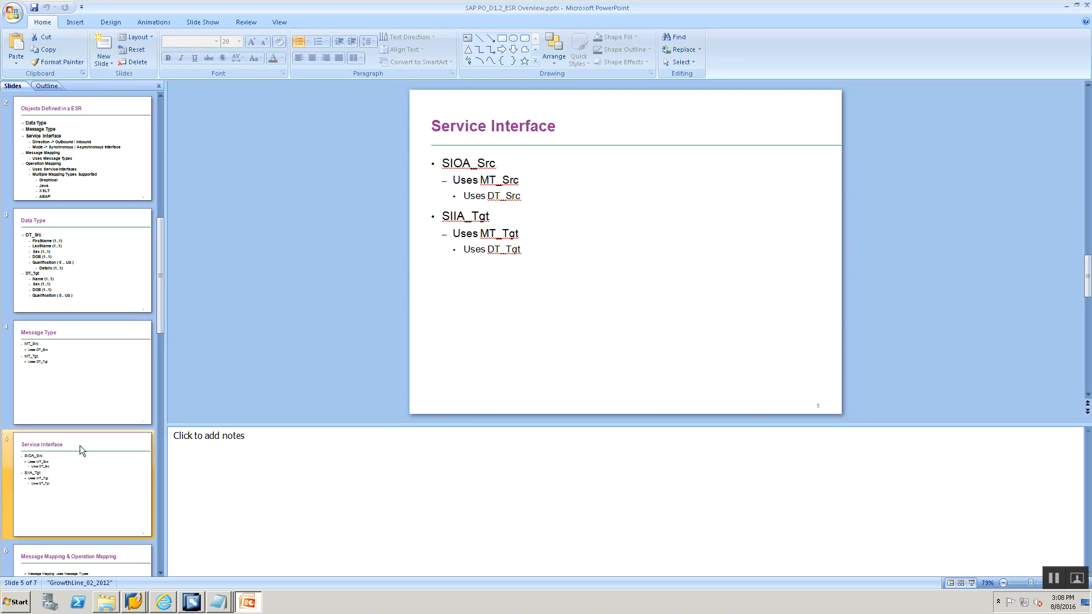
key("alt+Tab")
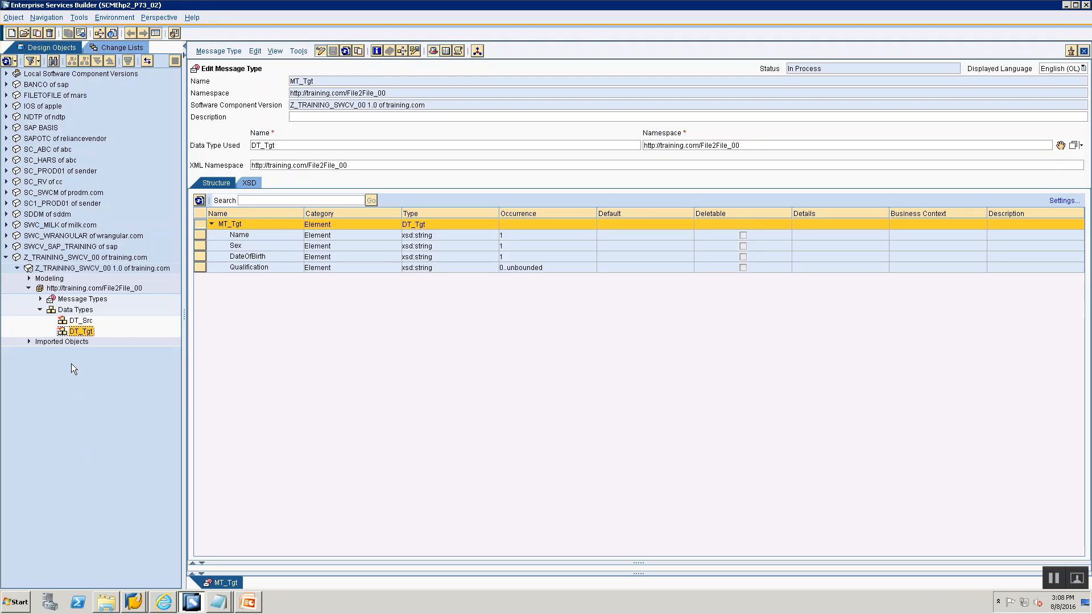
- Create a service interface named SIOA_Src in the File2File_00 namespace
left_click(68, 303)
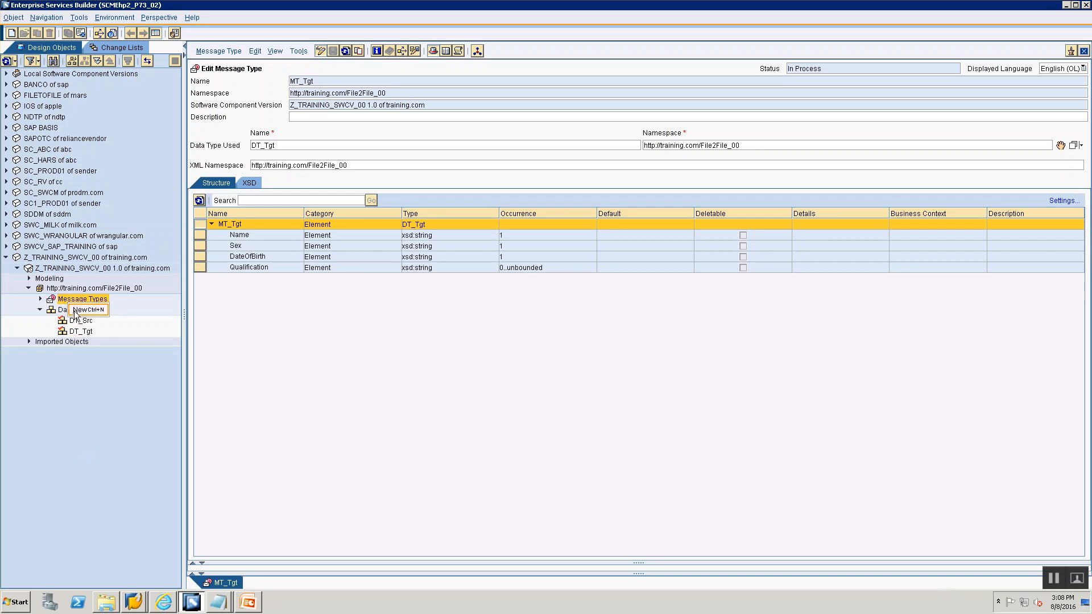
left_click(76, 309)
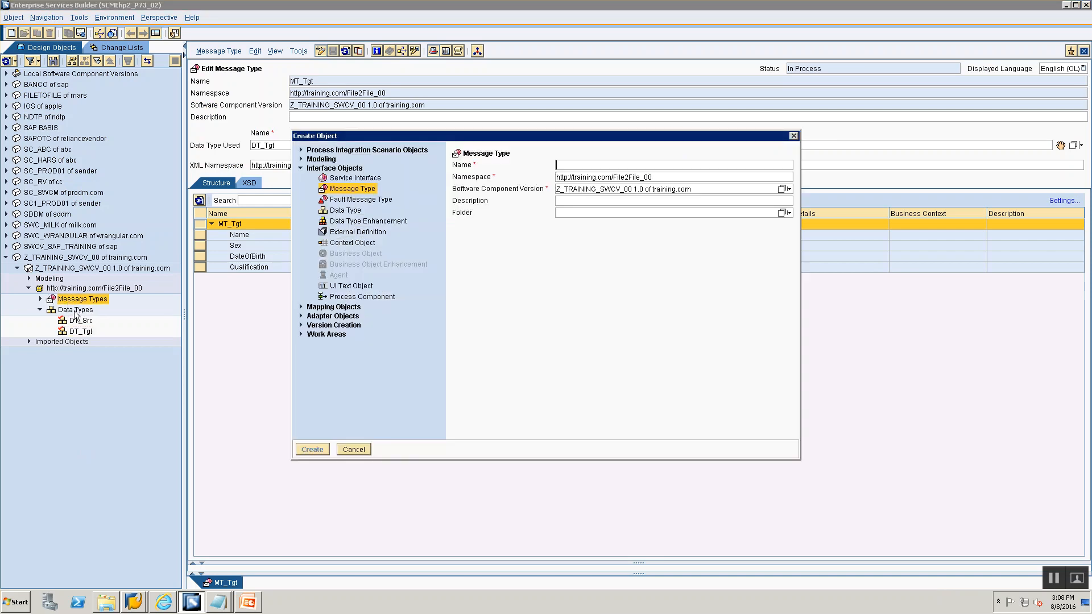
left_click(336, 178)
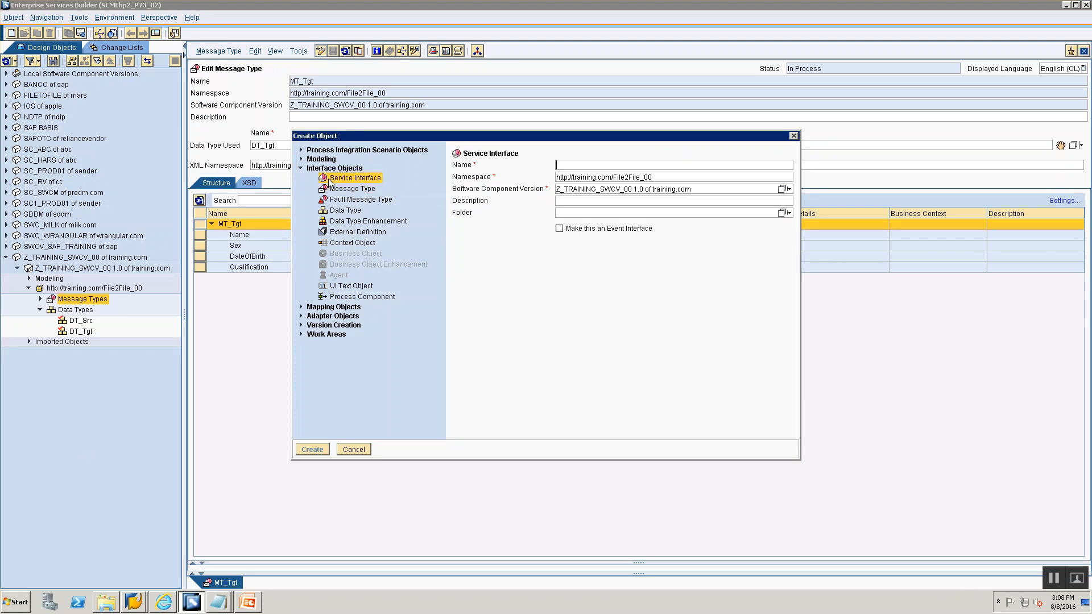
left_click(584, 165)
type("SI")
key("alt+Tab")
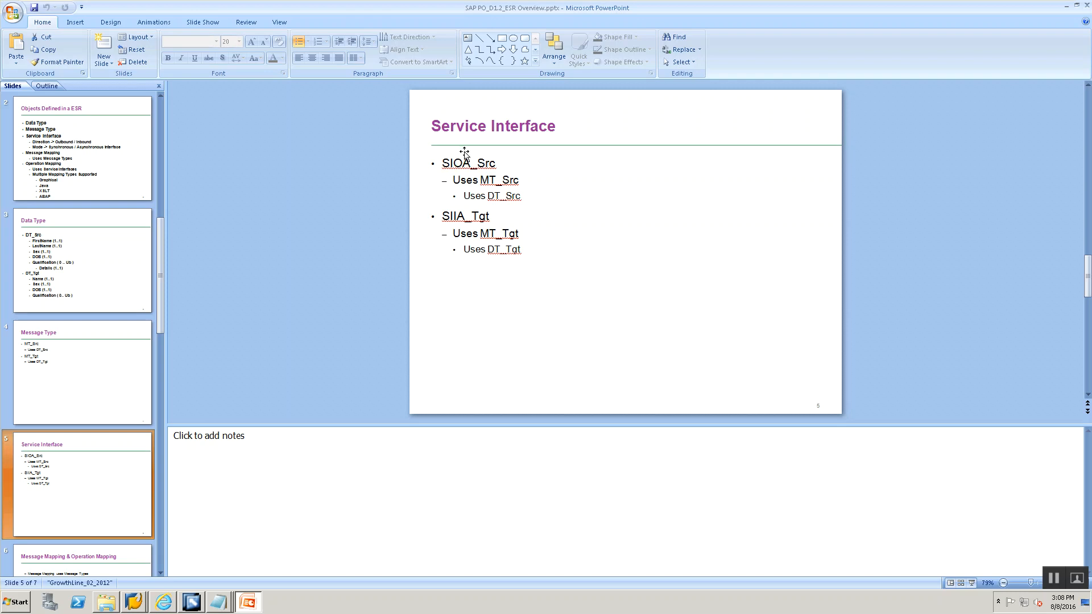
key("alt+Tab")
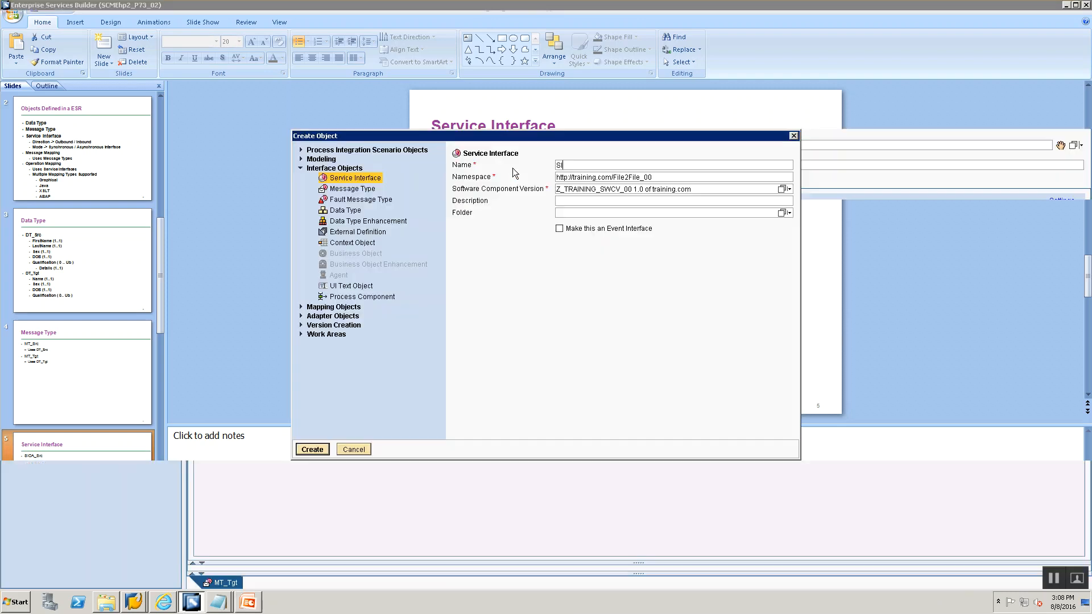
type("OA")
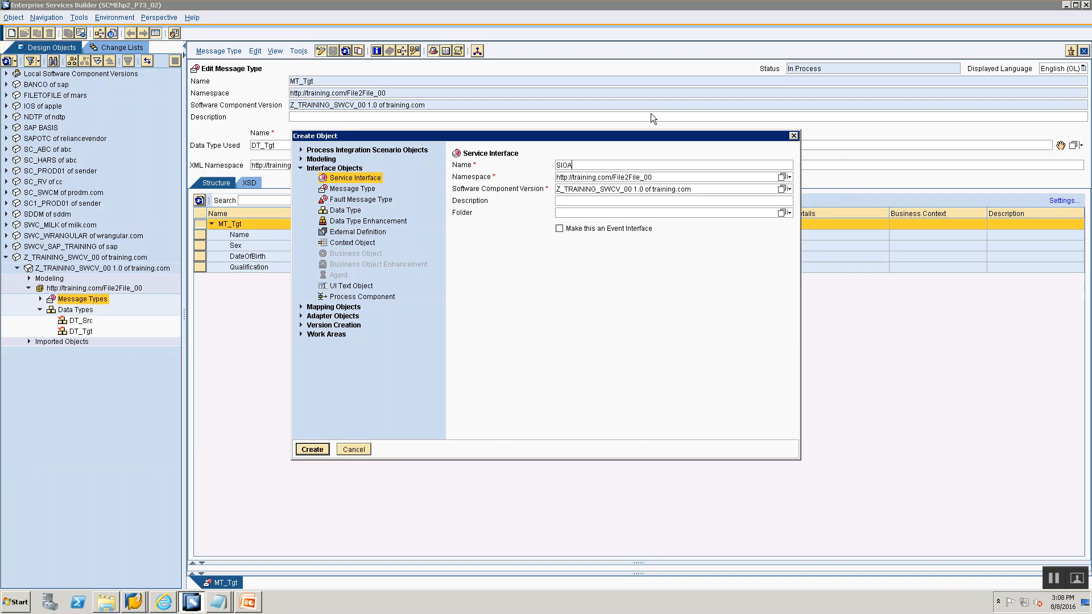
type("_Src")
key("Return")
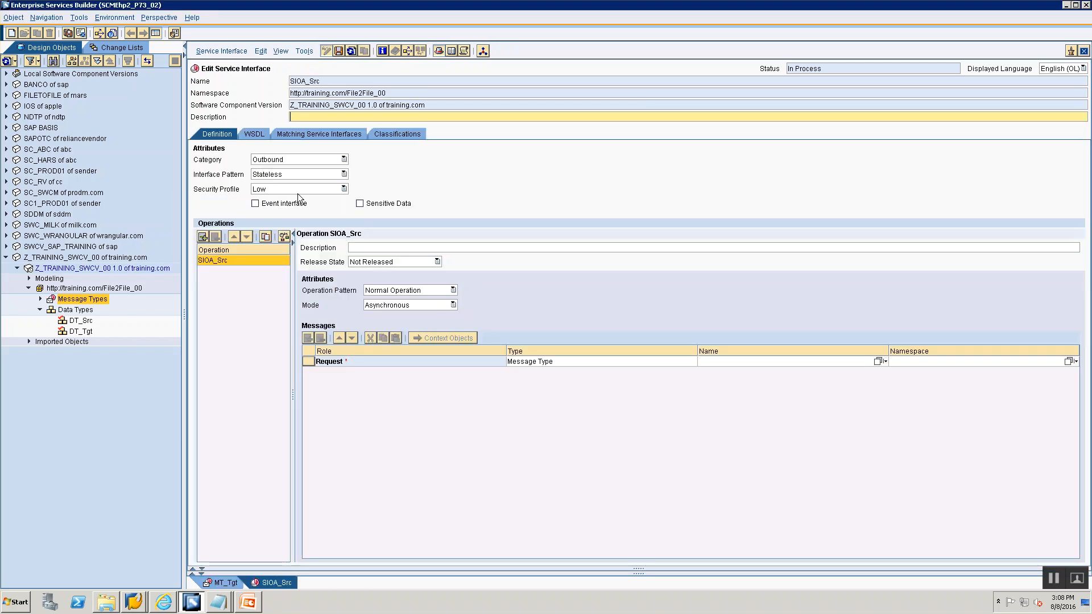
- Keep SIOA_Src outbound and asynchronous, assign MT_Src as its request message type, and close the editor
left_click(291, 158)
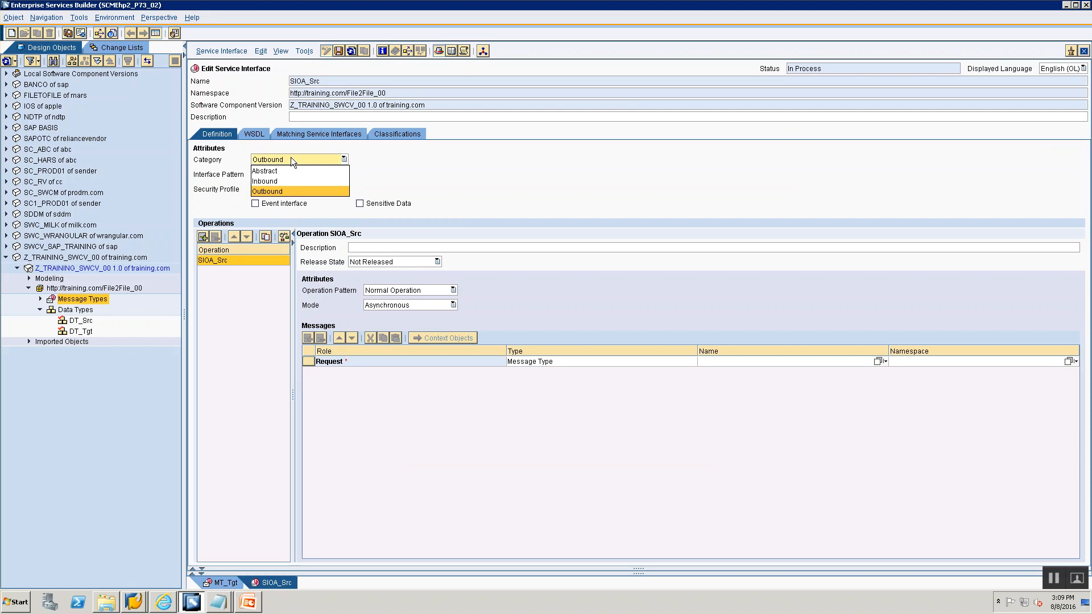
left_click(286, 190)
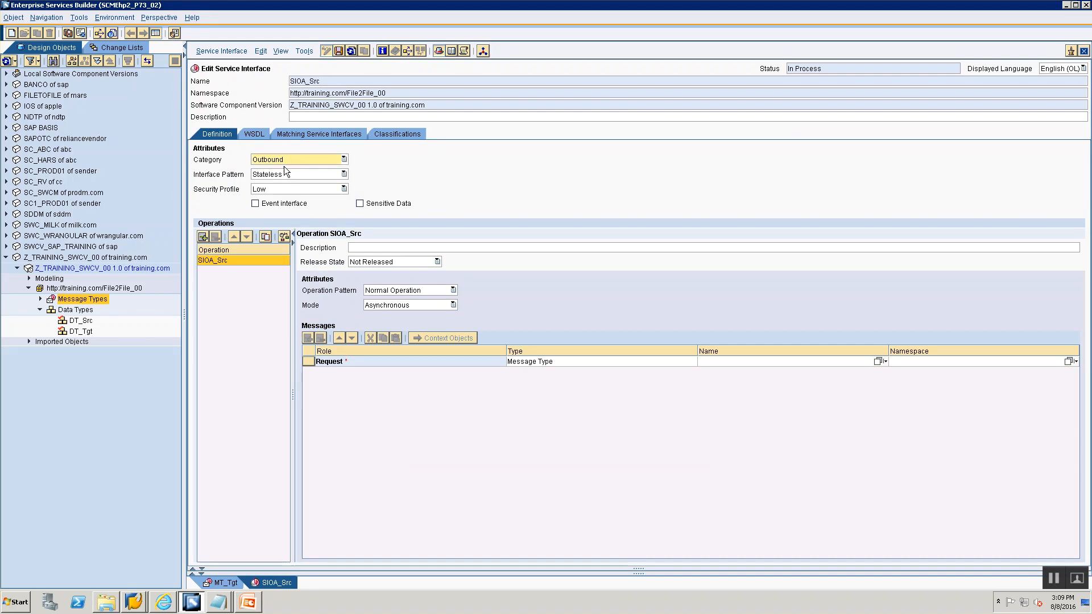
left_click(401, 305)
left_click(400, 306)
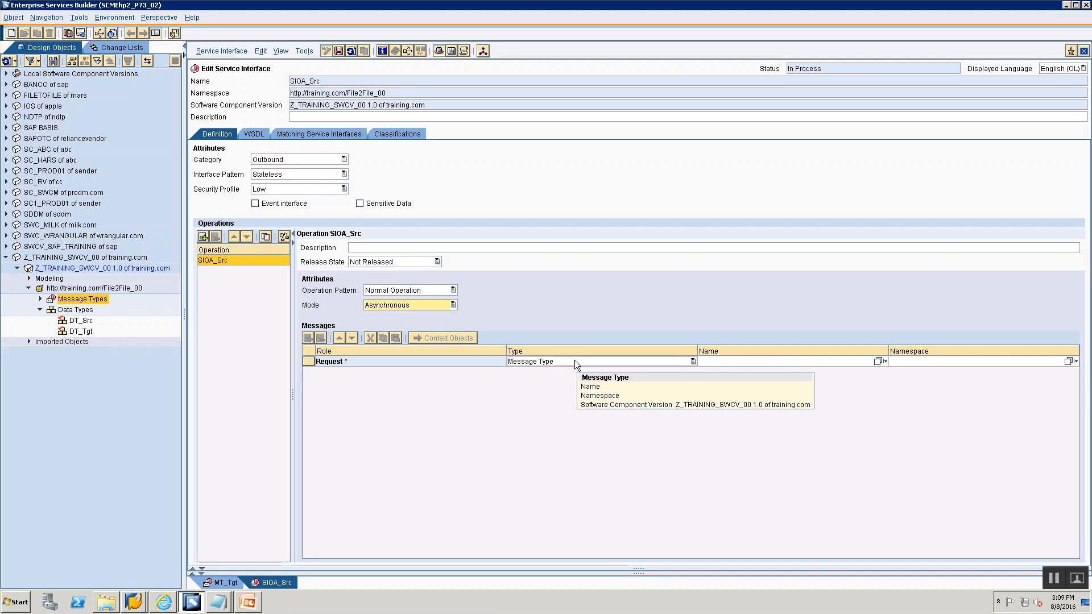
left_click(40, 298)
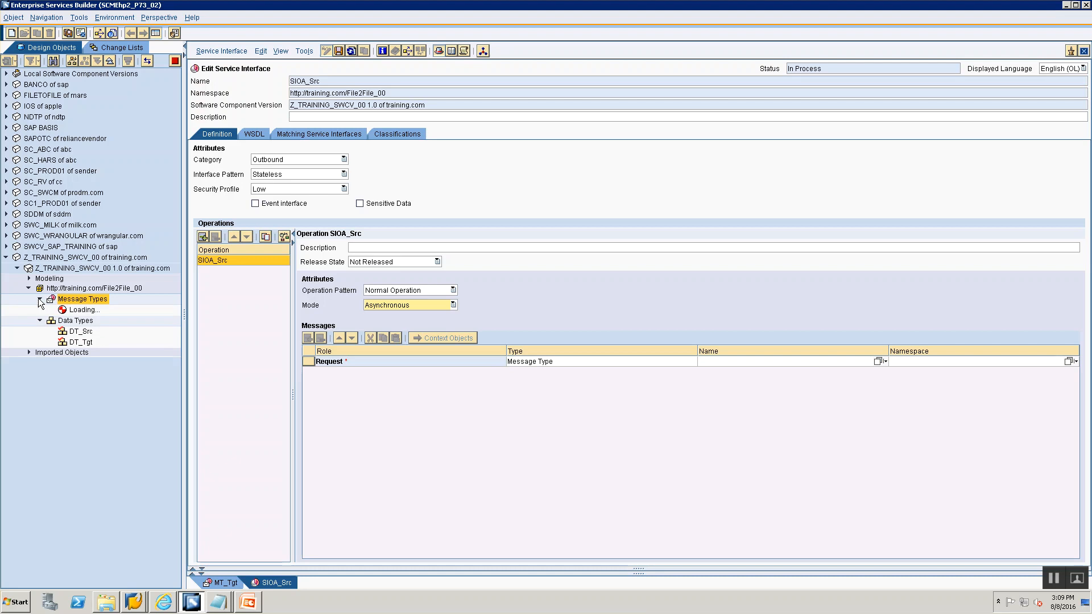
left_click(66, 310)
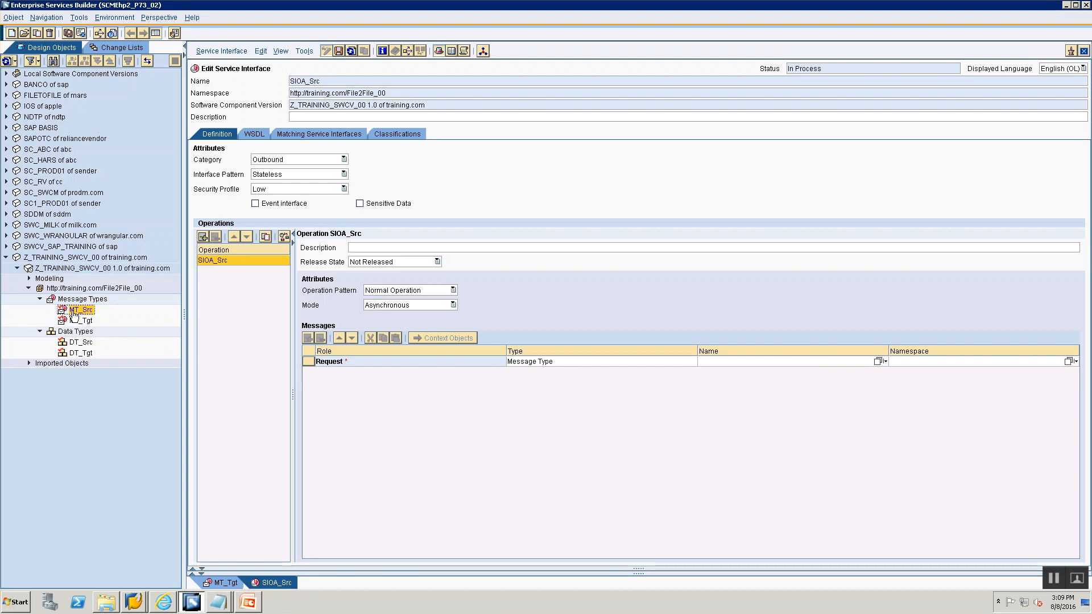
left_click_drag(74, 314, 839, 360)
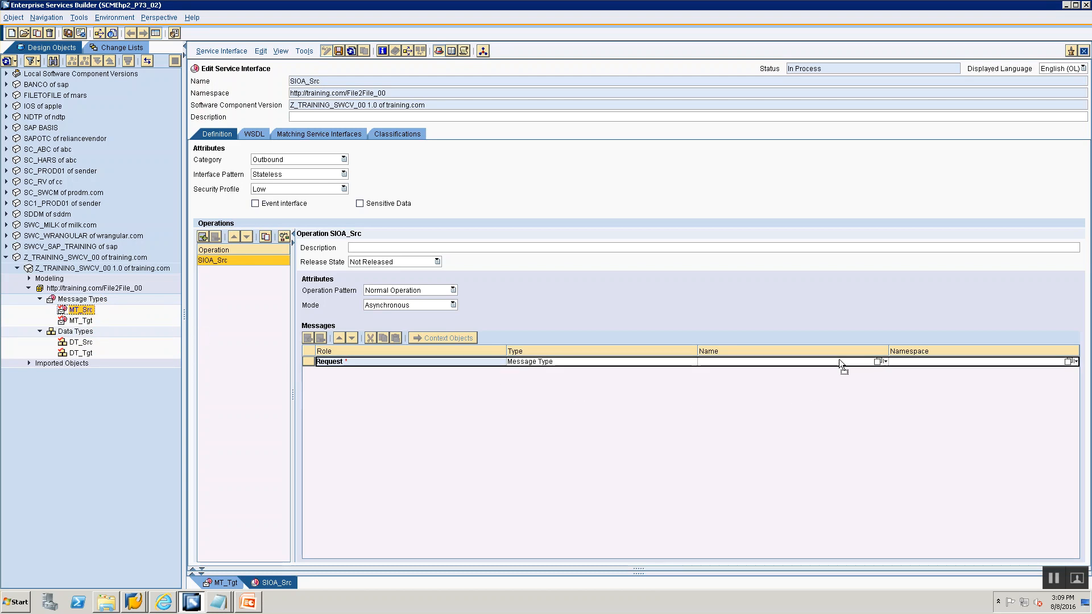
mouse_move(839, 360)
left_mouse_down()
mouse_move(859, 475)
mouse_move(852, 360)
left_mouse_up()
left_click_drag(850, 362, 851, 363)
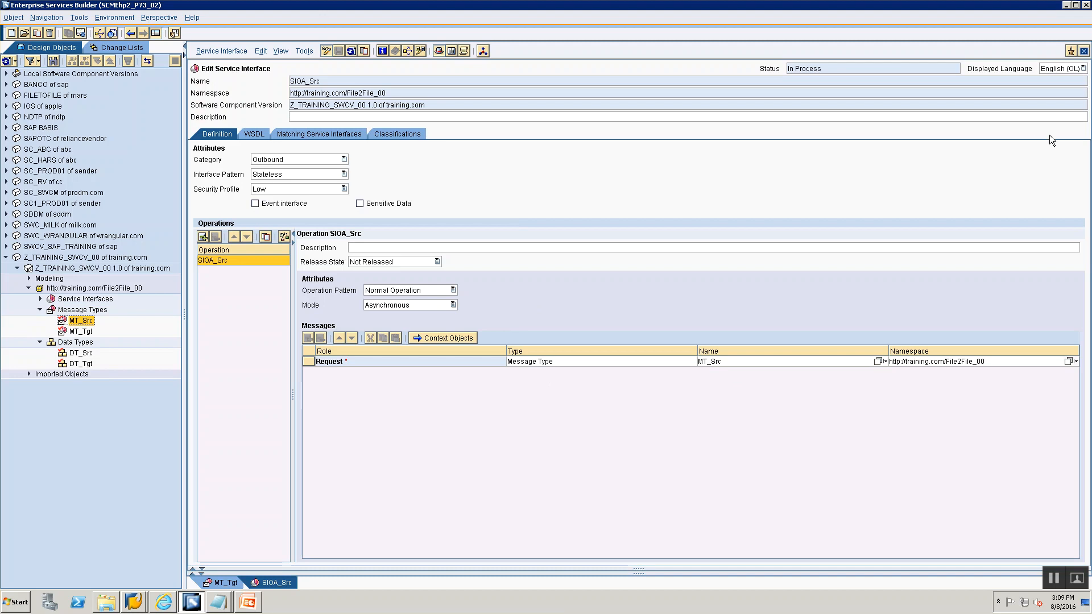
left_click(1084, 51)
left_click(1084, 51)
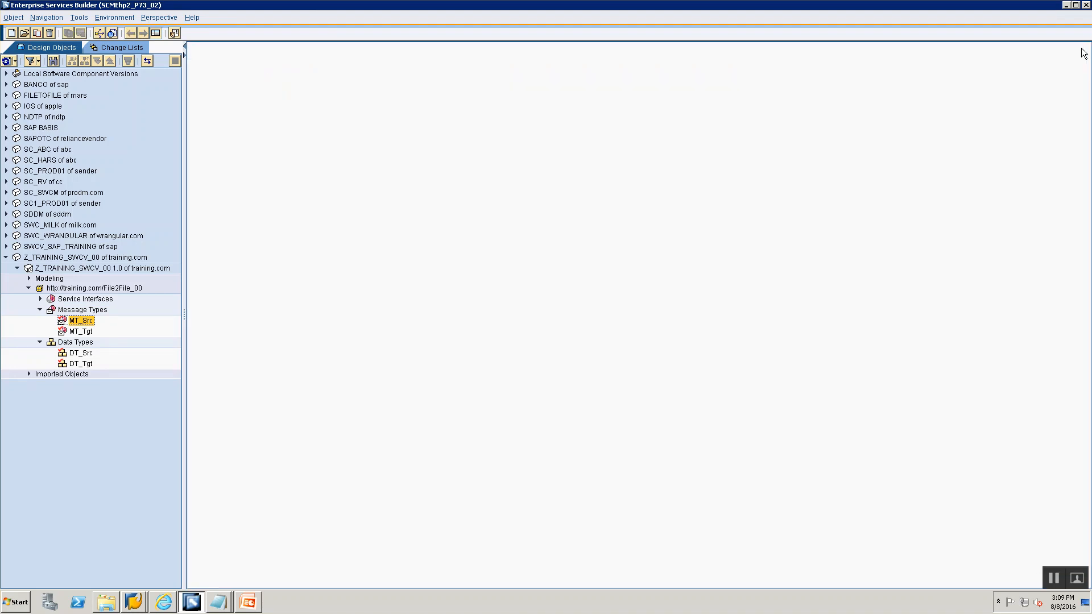
- Create a service interface named SIIA_Tgt in the File2File_00 namespace, as listed on the Service Interface slide
left_click(54, 301)
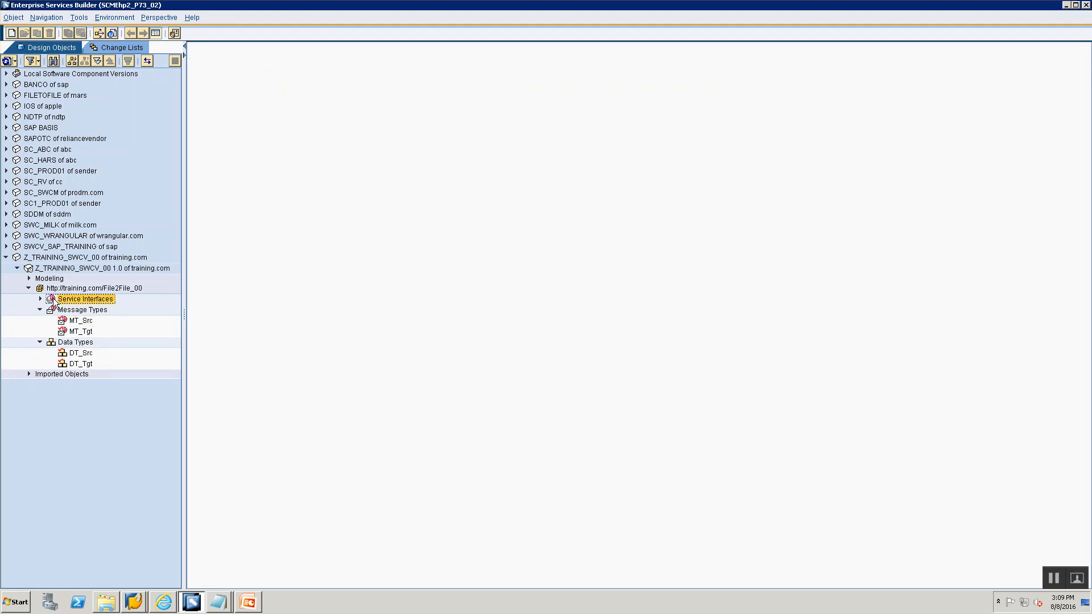
right_click(53, 298)
left_click(435, 314)
key("alt+Tab")
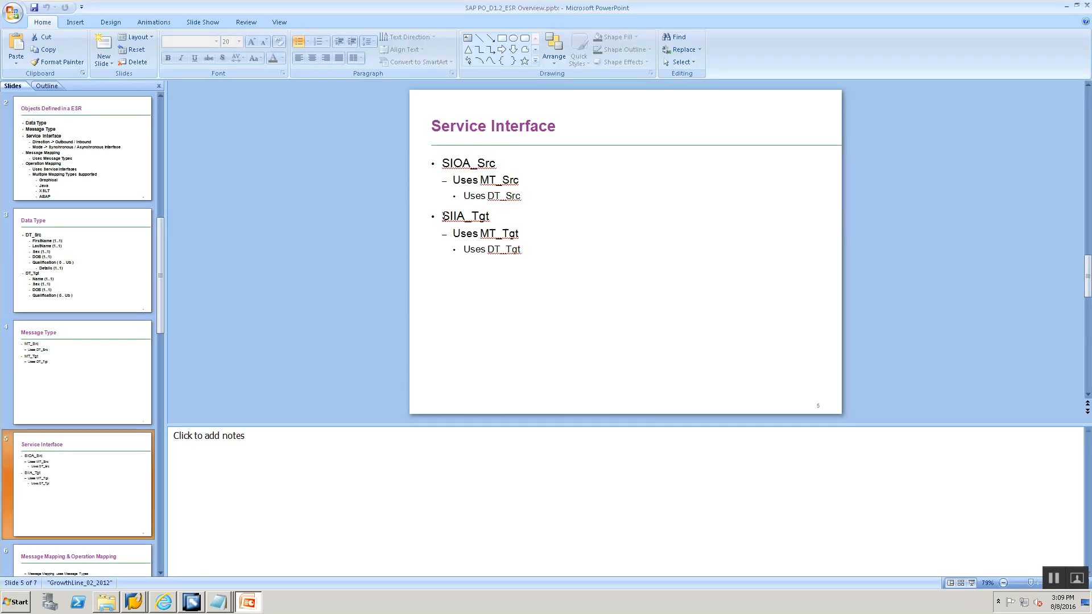
left_click_drag(443, 216, 490, 216)
key("alt+Tab")
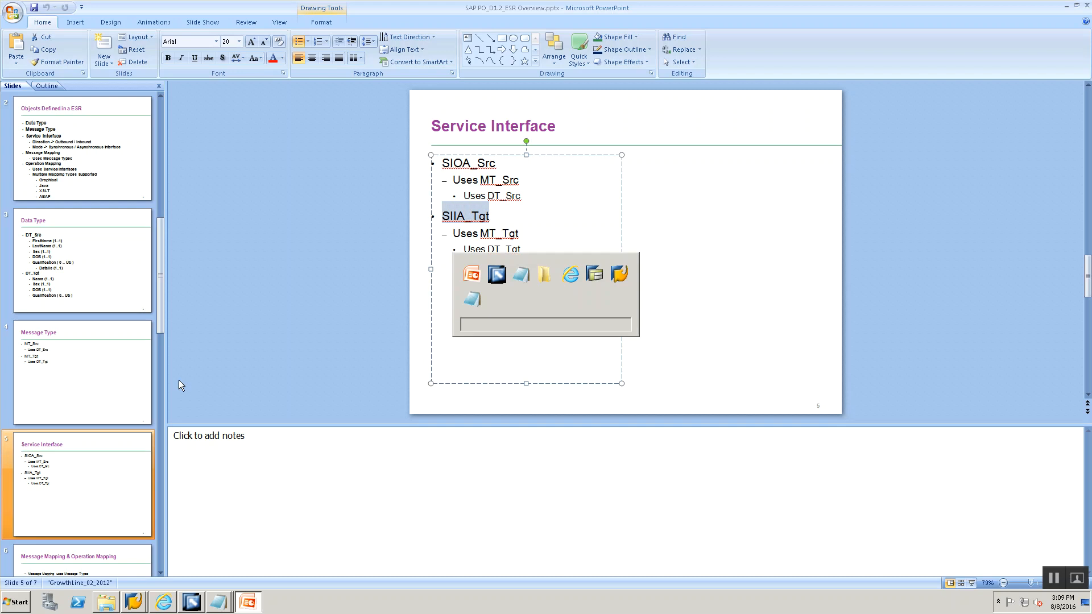
right_click(77, 299)
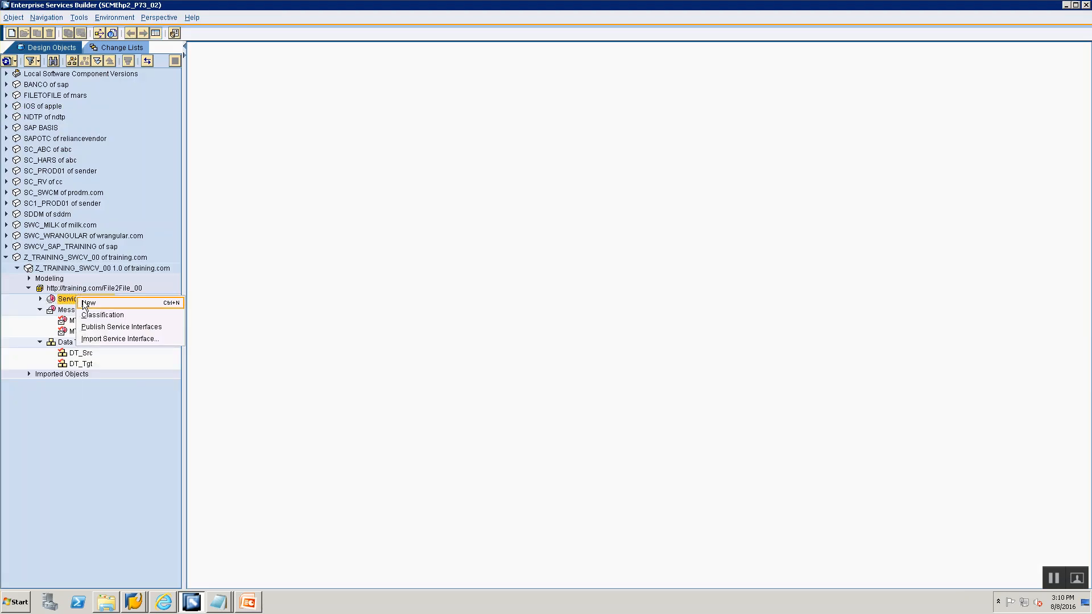
left_click(89, 304)
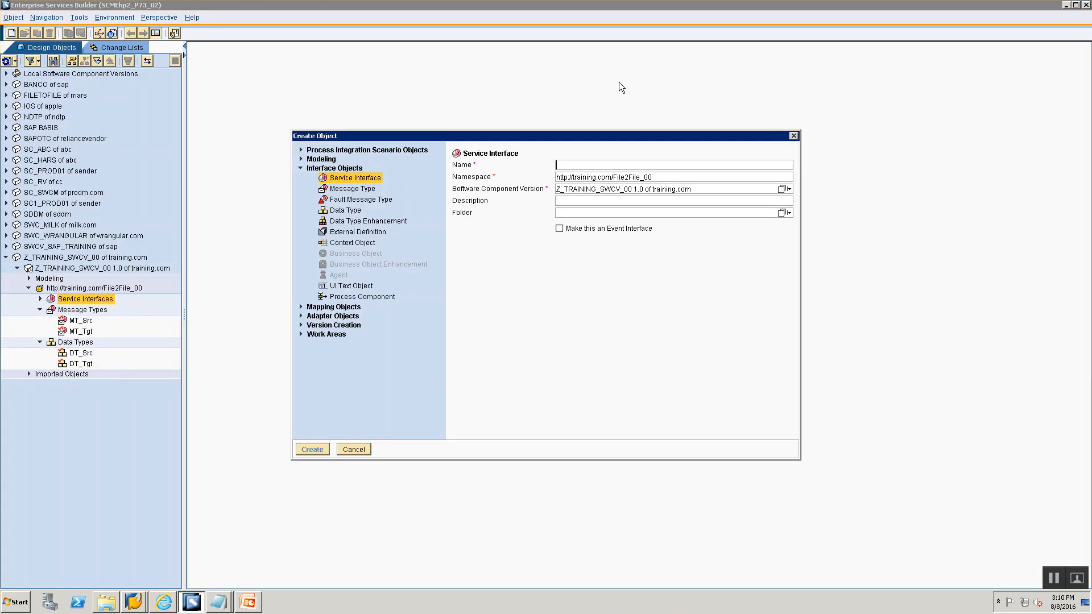
type("SIIA_Tgt")
left_click(313, 451)
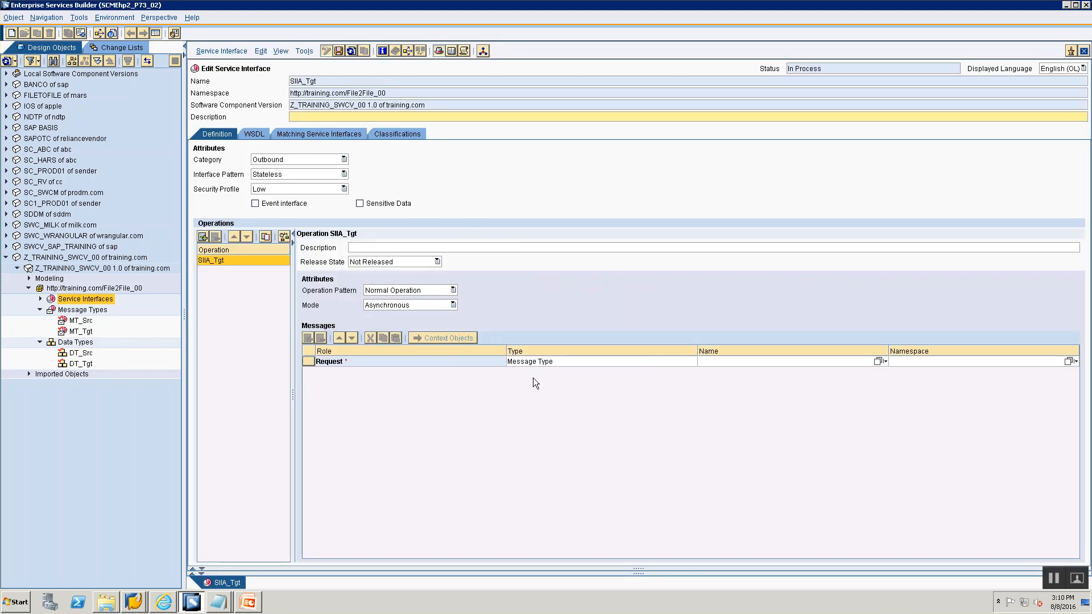
- Set the SIIA_Tgt category to Inbound and keep the operation mode Asynchronous
left_click(318, 160)
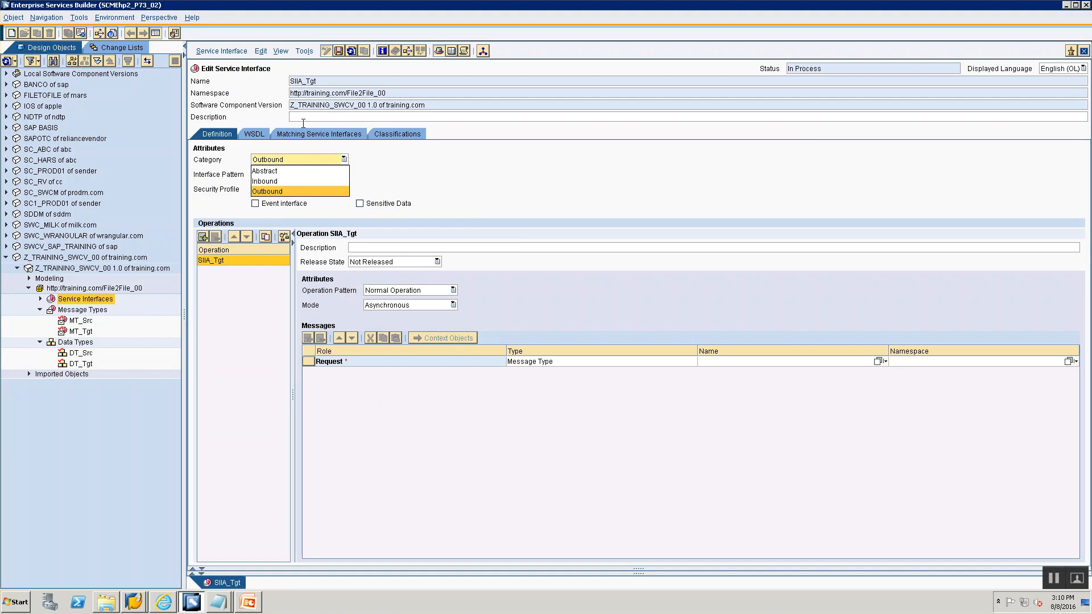
left_click(268, 180)
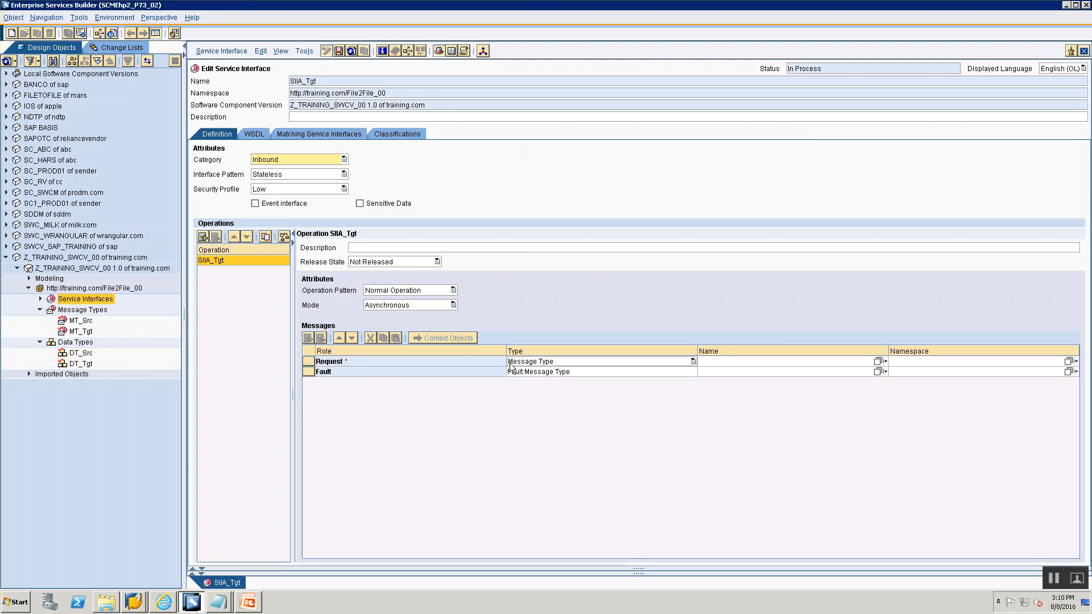
left_click(427, 304)
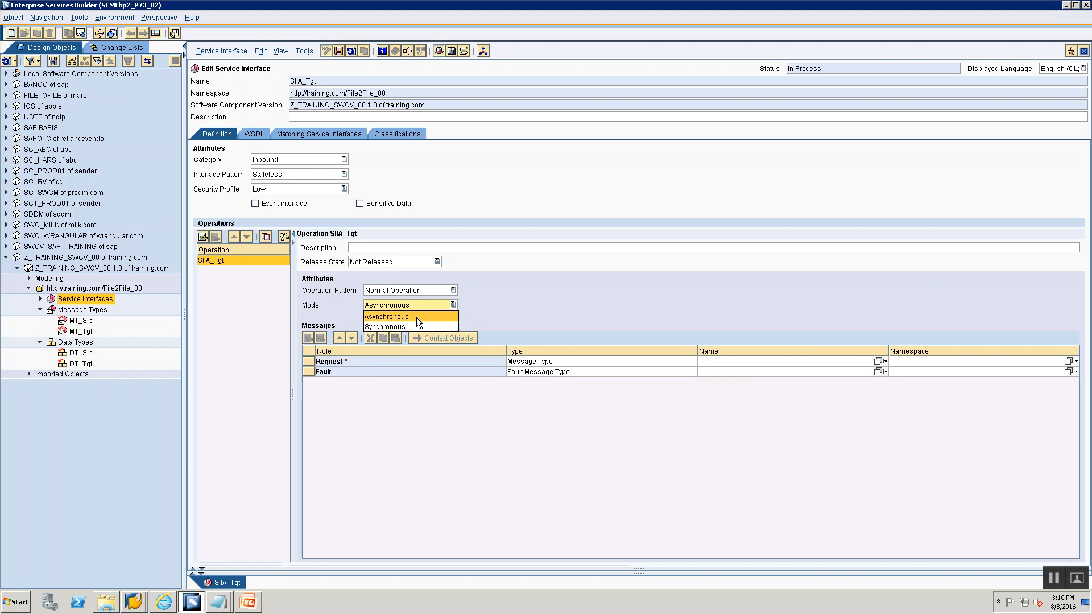
left_click(417, 316)
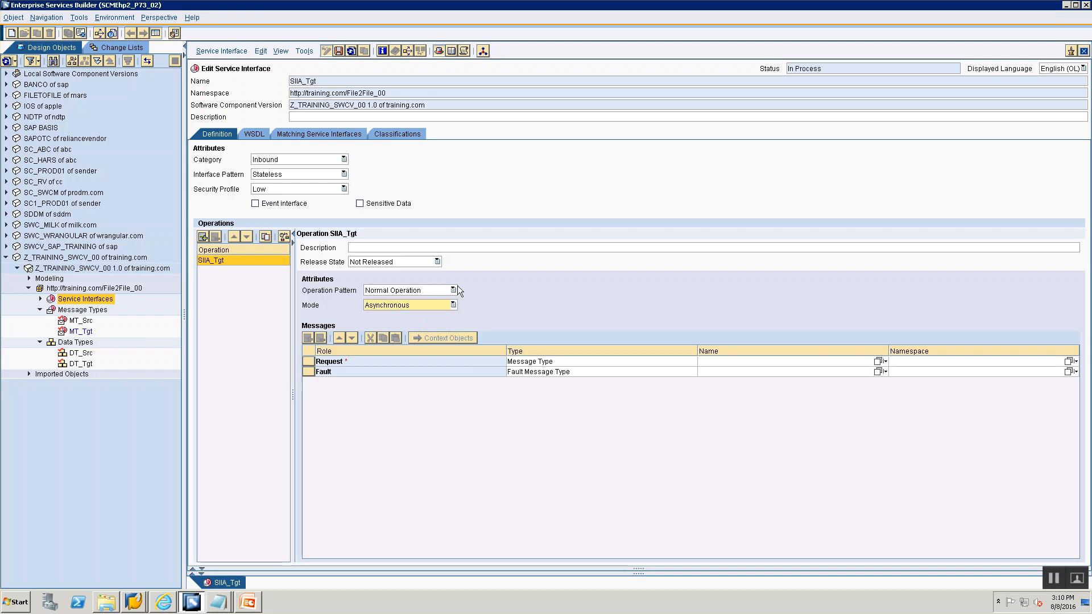
- Assign MT_Tgt as the request message type of SIIA_Tgt
left_click_drag(304, 84, 337, 84)
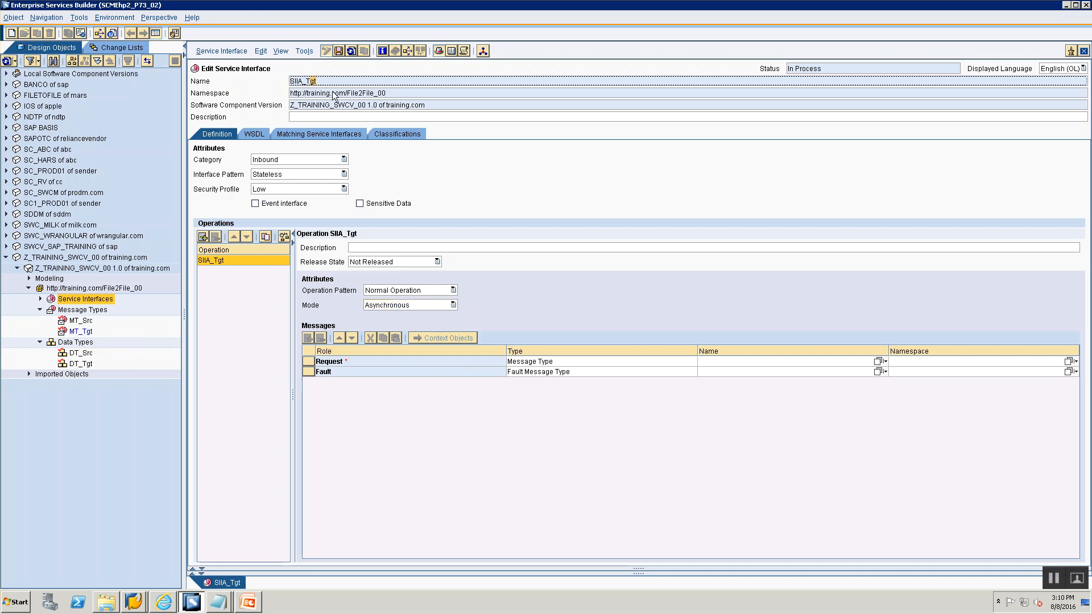
left_click(81, 331)
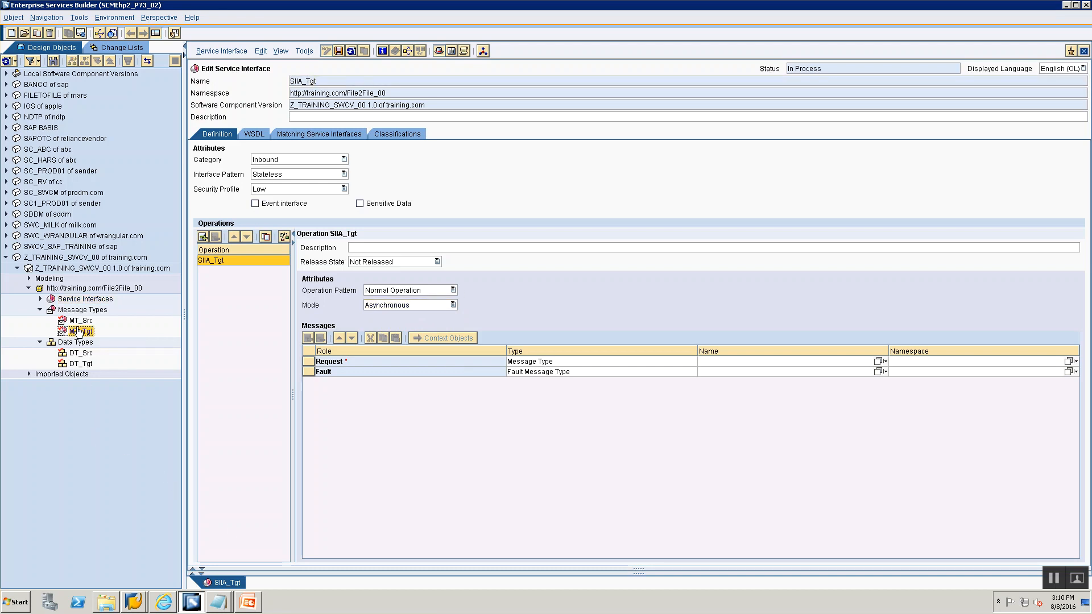
left_click_drag(78, 335, 807, 369)
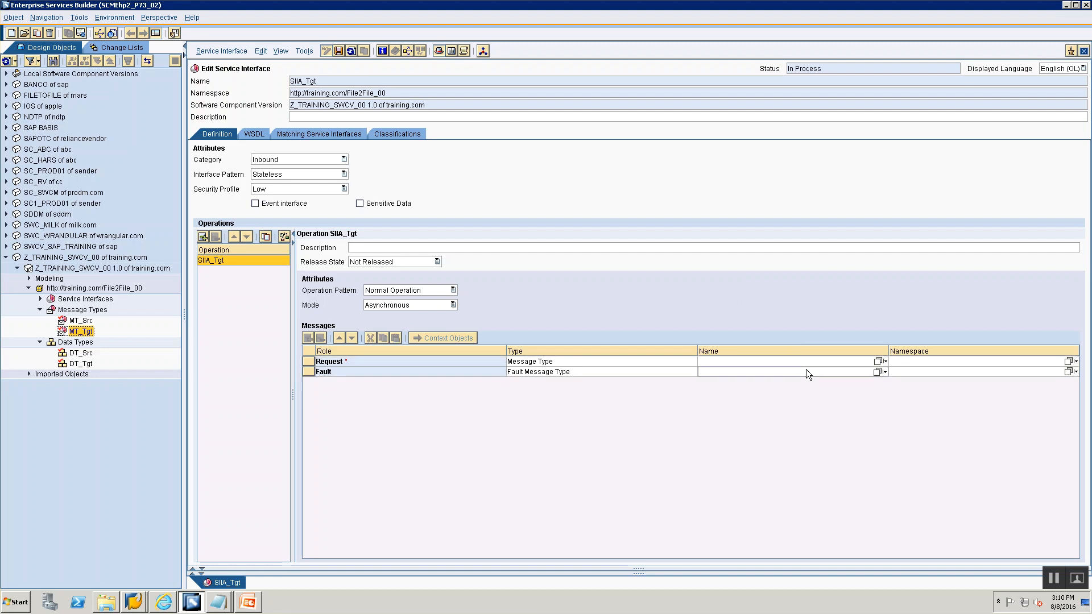
left_click_drag(83, 336, 846, 373)
left_click_drag(78, 332, 873, 364)
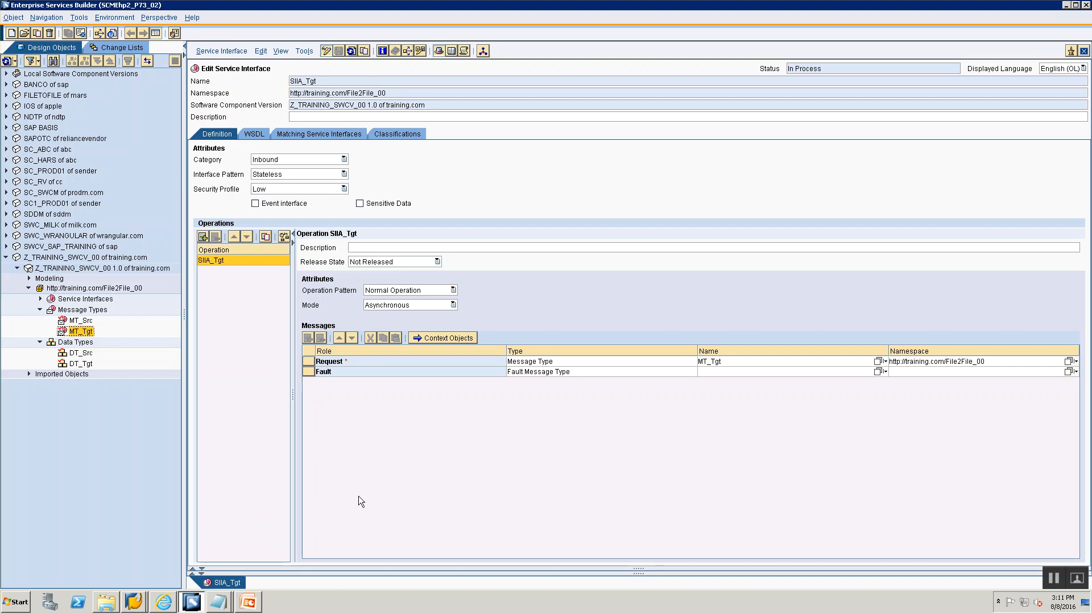
- Review the service interfaces, message types and data types listed under the File2File_00 namespace
left_click(37, 299)
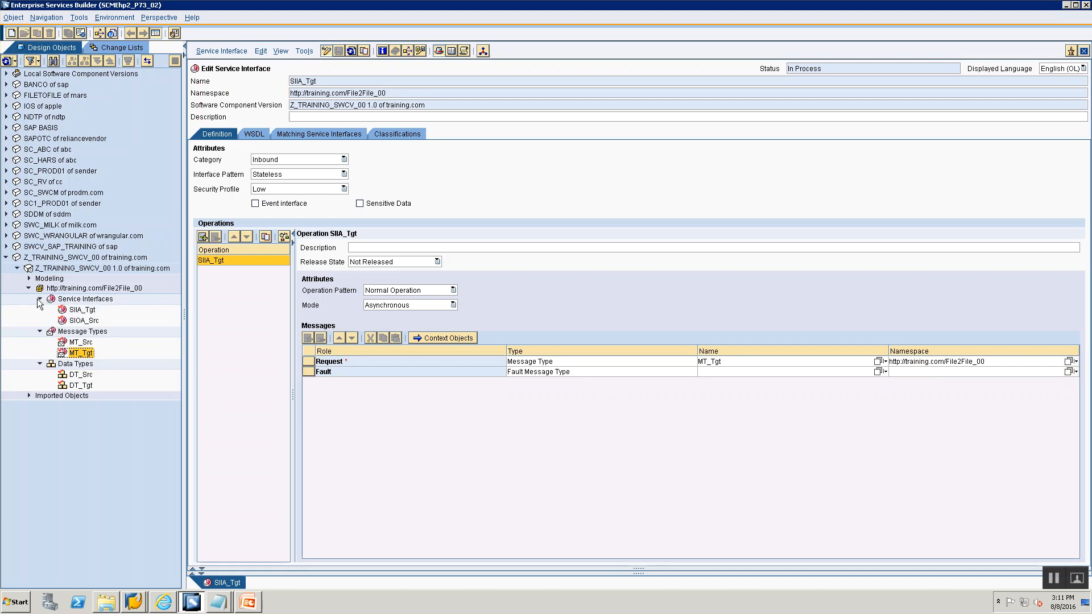
left_click(75, 269)
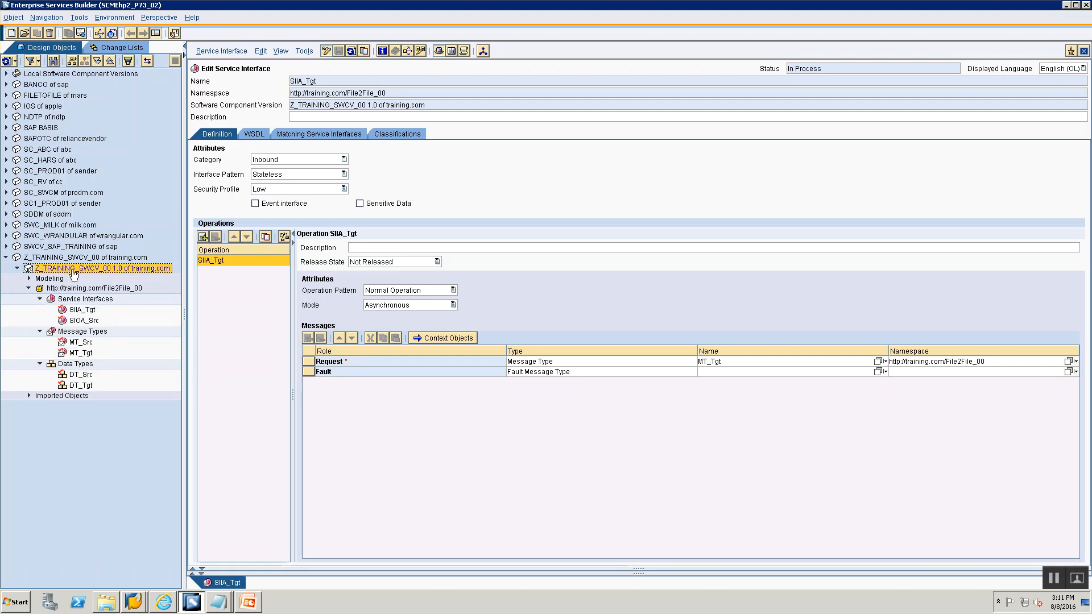
left_click(73, 288)
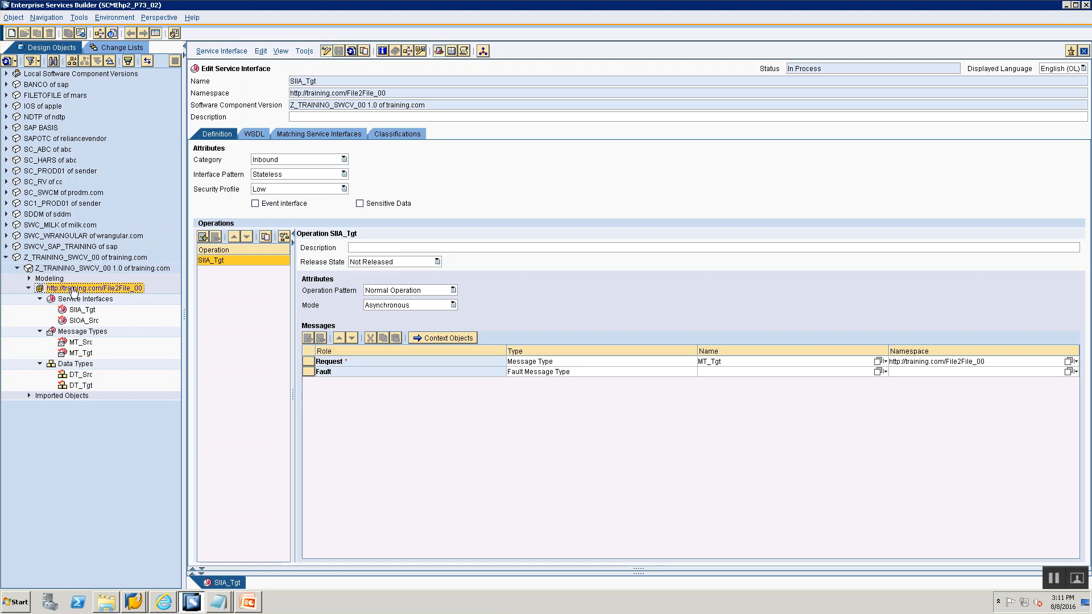
left_click(79, 376)
left_click(79, 386)
left_click(74, 353)
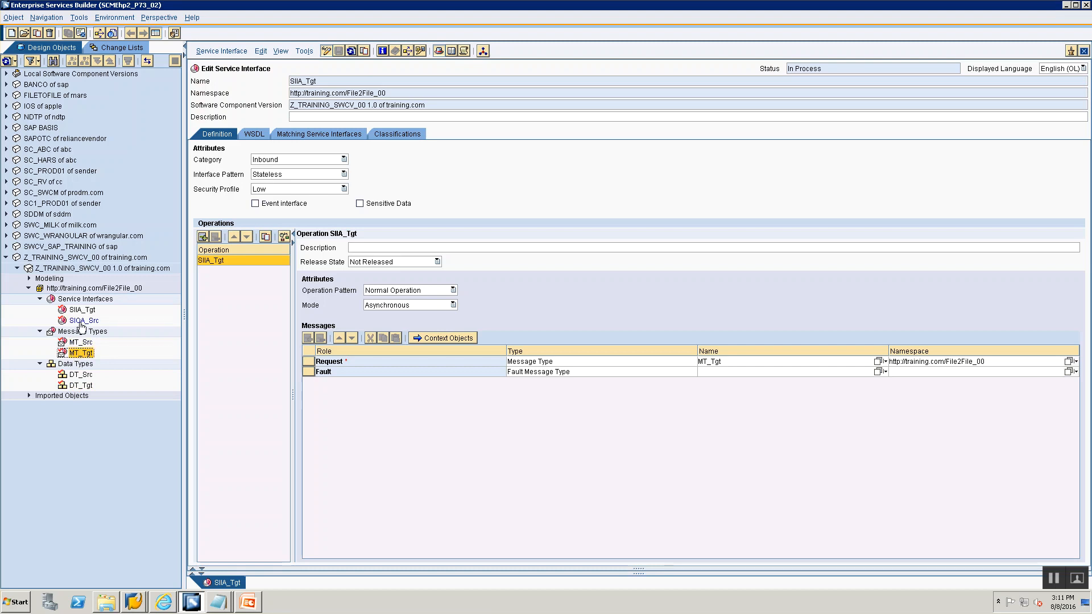
left_click(82, 322)
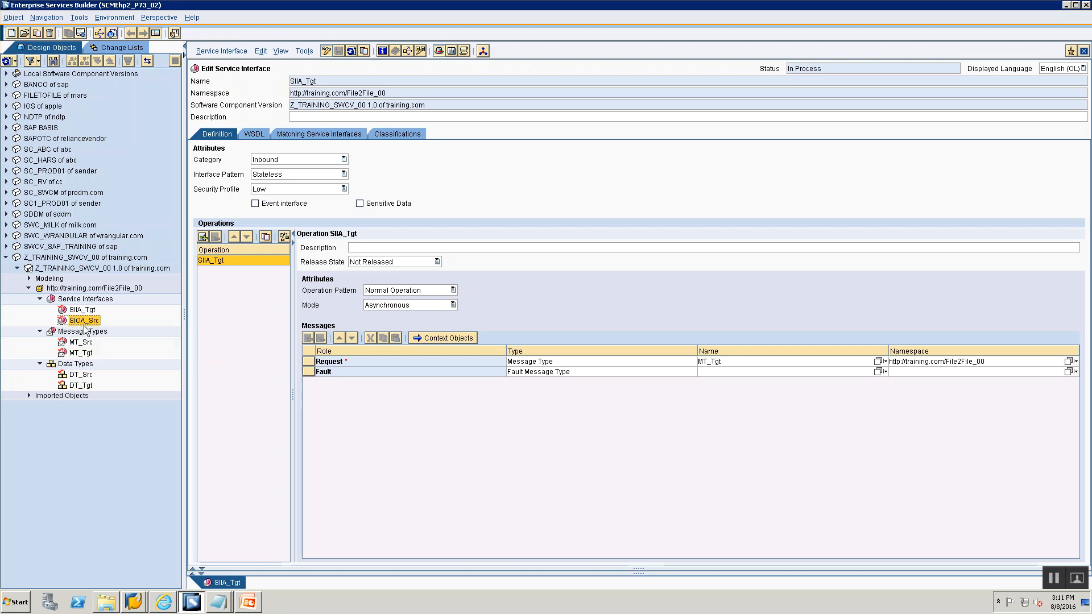
left_click(90, 310)
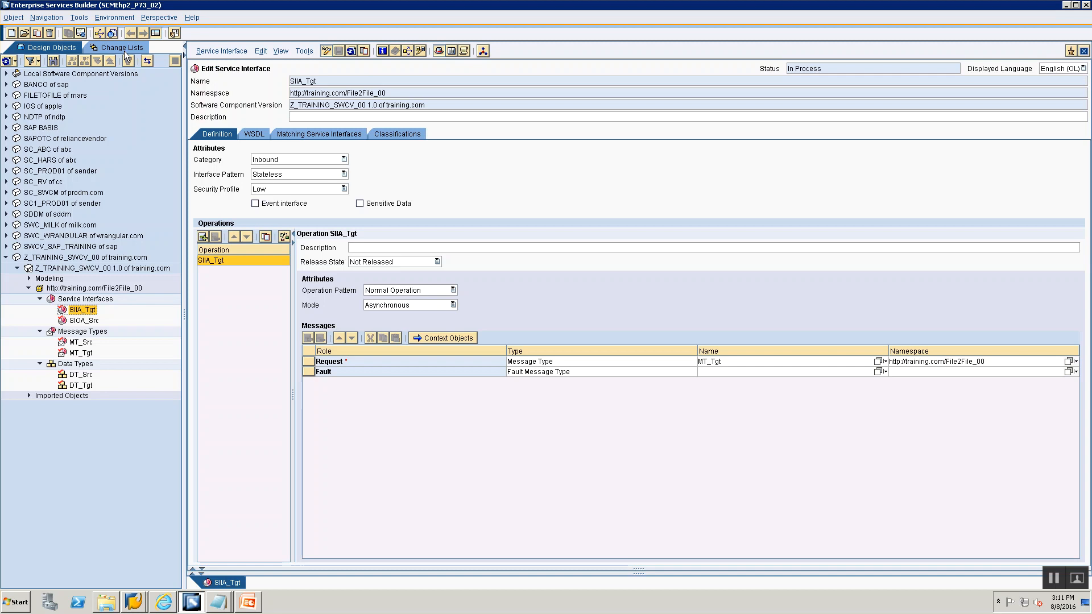
- Activate the standard change list containing the six new File2File_00 objects
key("alt+Tab")
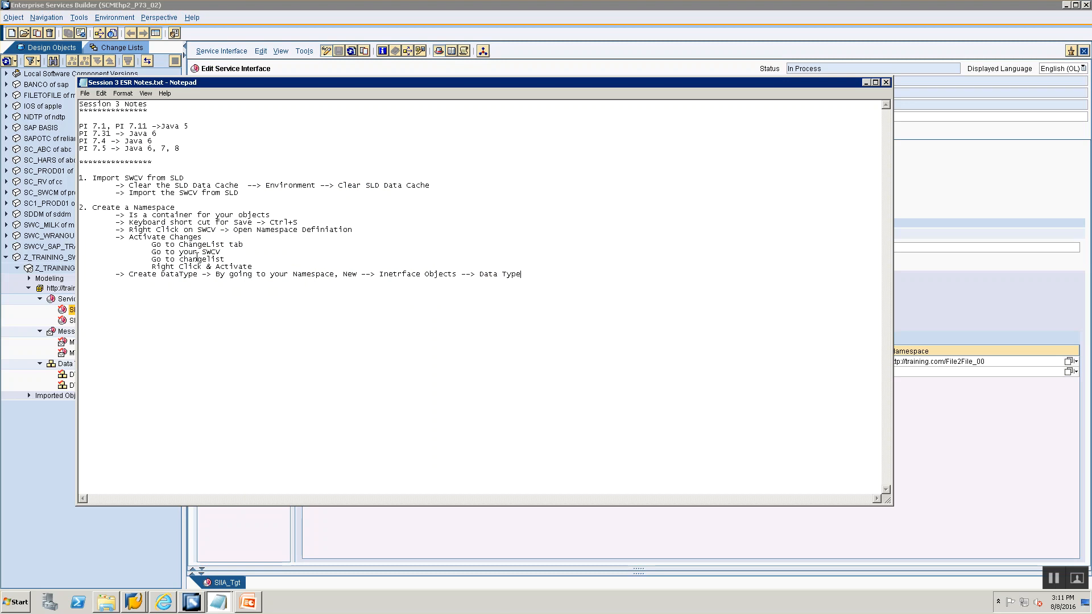
left_click(109, 69)
left_click(107, 46)
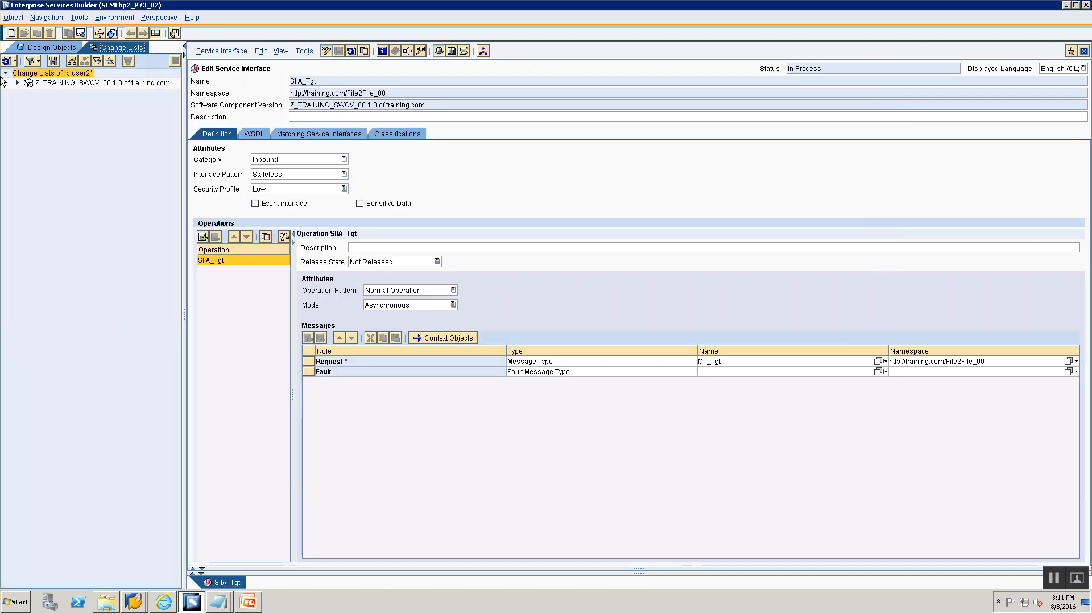
left_click(17, 83)
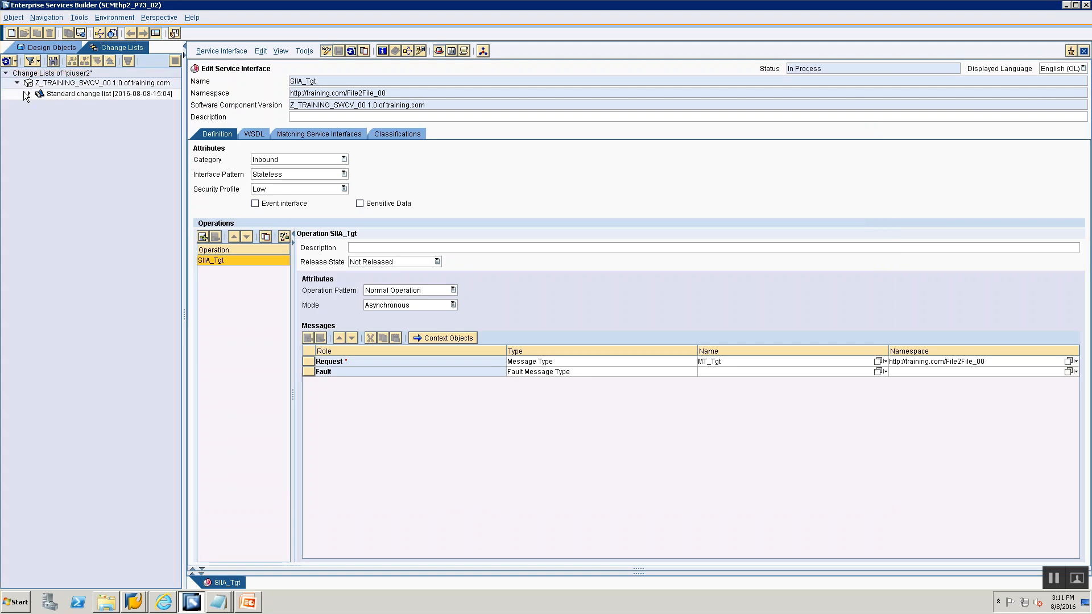
left_click(29, 93)
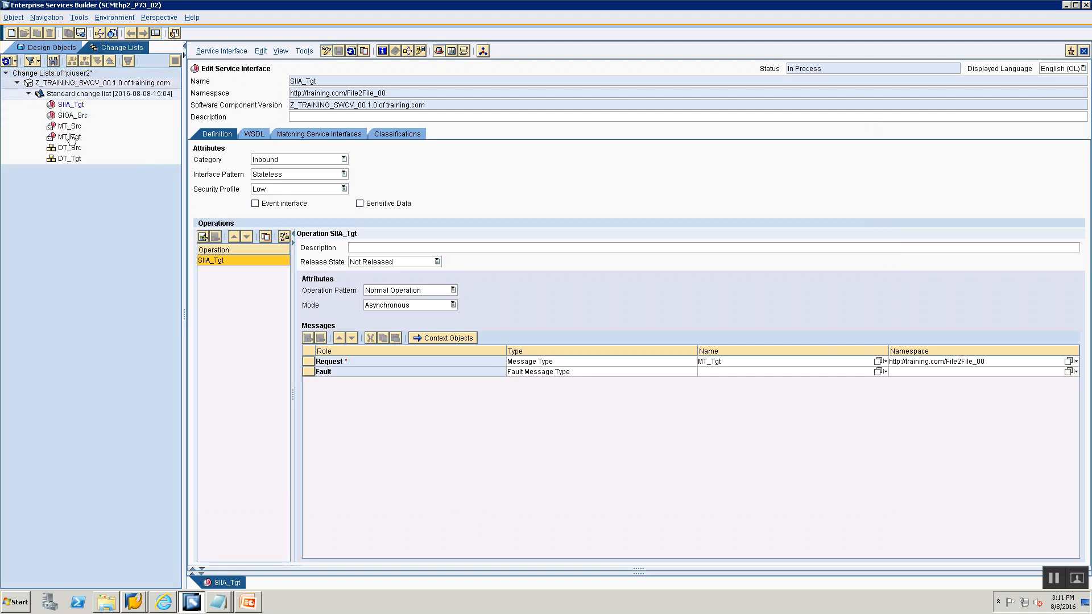
left_click(83, 95)
right_click(84, 95)
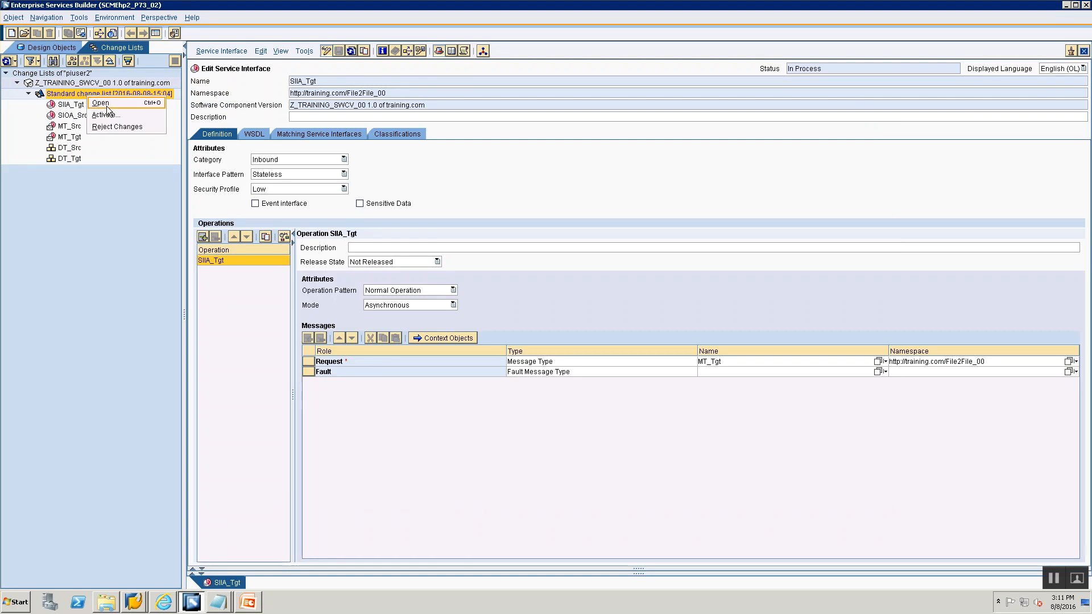
left_click(107, 115)
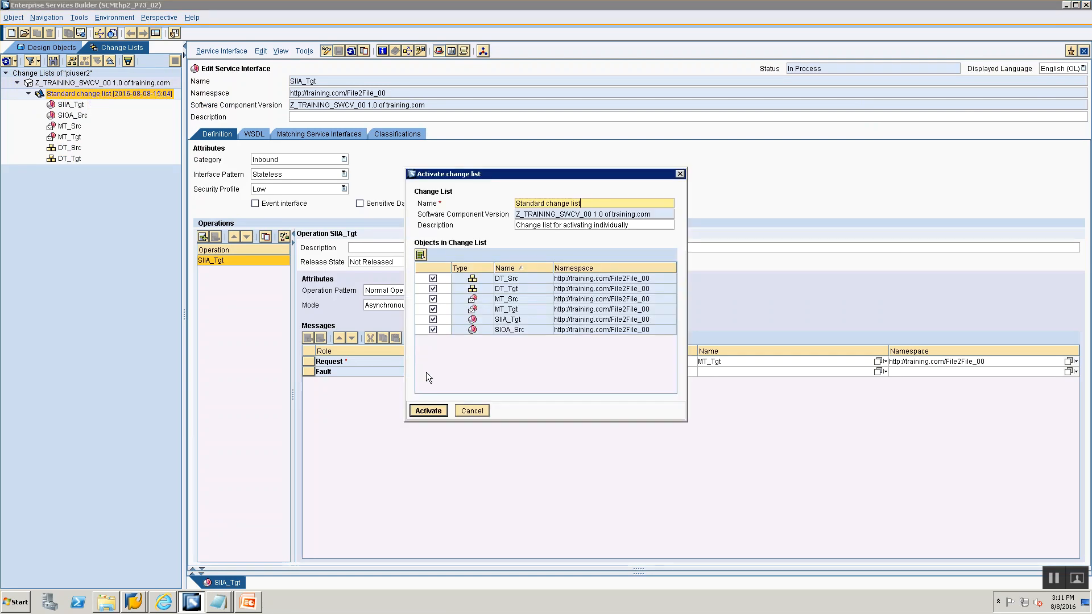
left_click(434, 409)
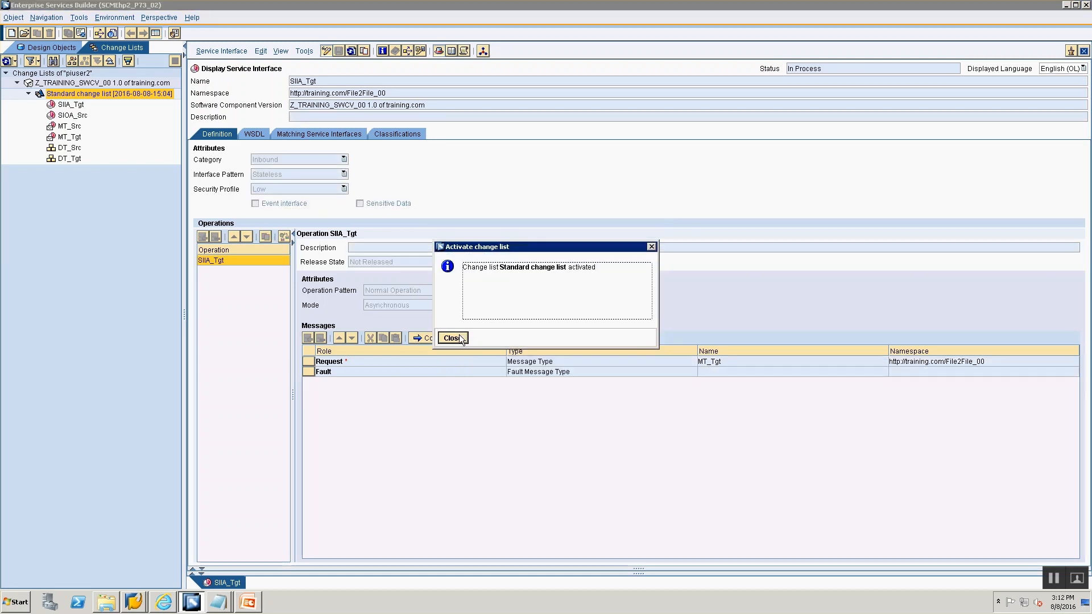
- Dismiss the activation notice, return to the design objects tree, and close the open SIIA_Tgt editor
left_click(457, 338)
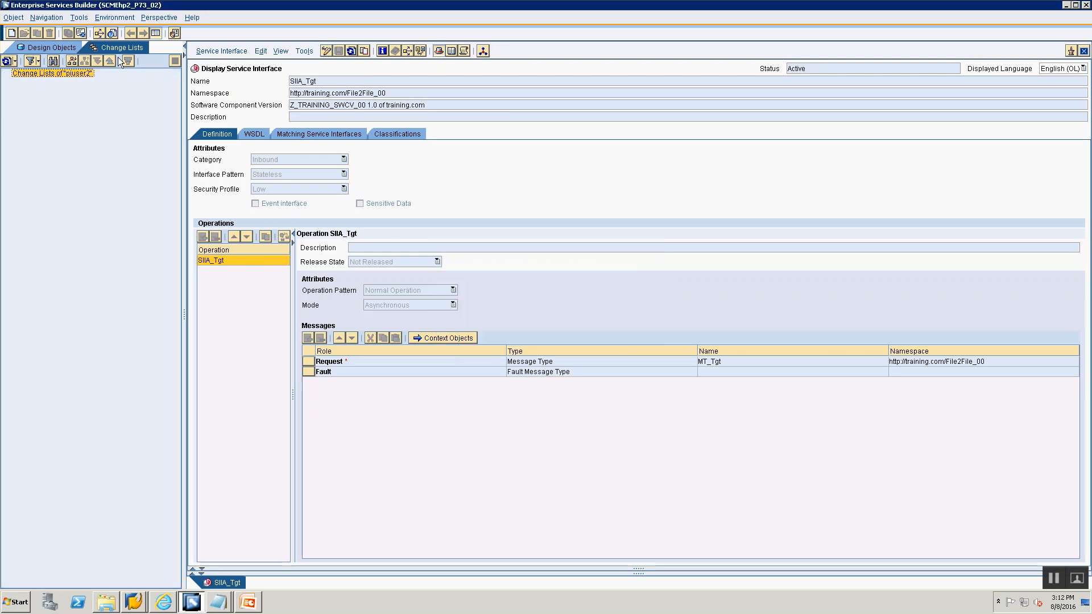
left_click(40, 49)
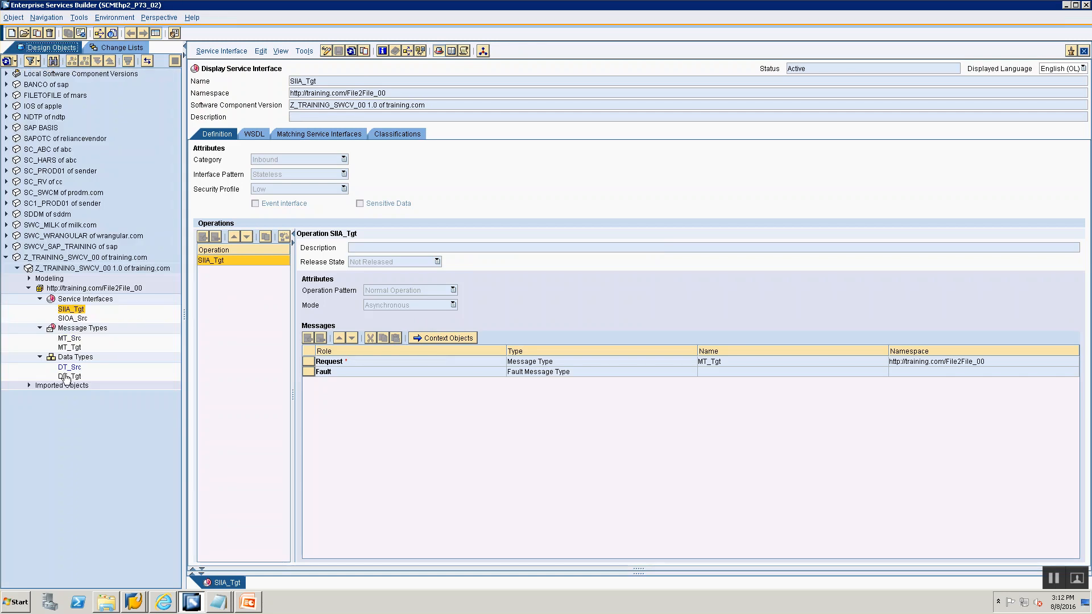
right_click(215, 561)
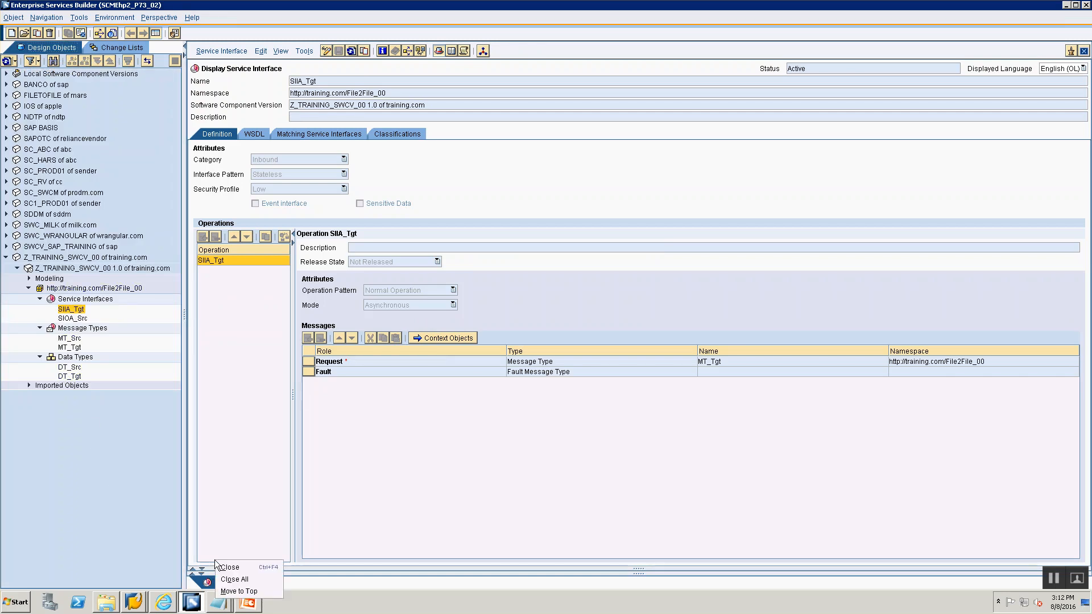
left_click(230, 567)
- Switch to the PowerPoint overview and review the Service Interface and Message Mapping & Operation Mapping slides
key("alt+Tab")
key("alt+Tab")
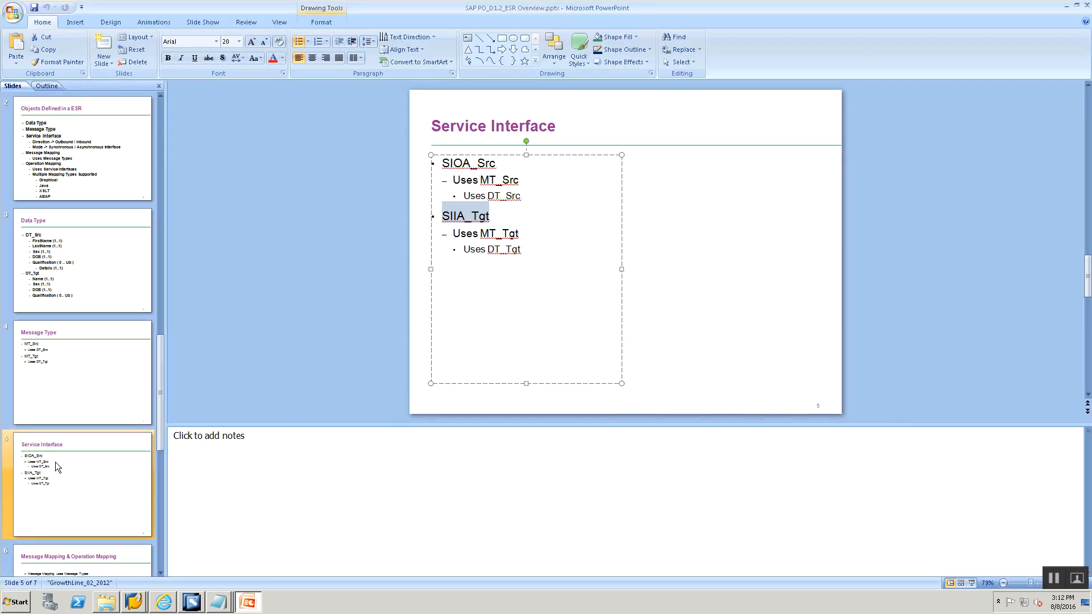
left_click(57, 468)
scroll(57, 467, "down", 3)
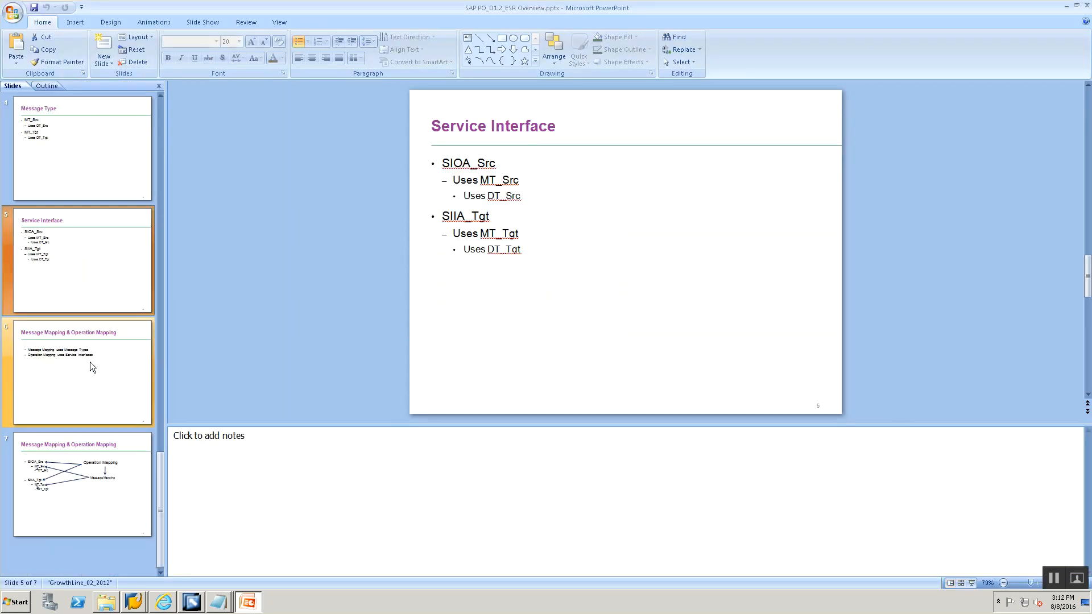
left_click(92, 367)
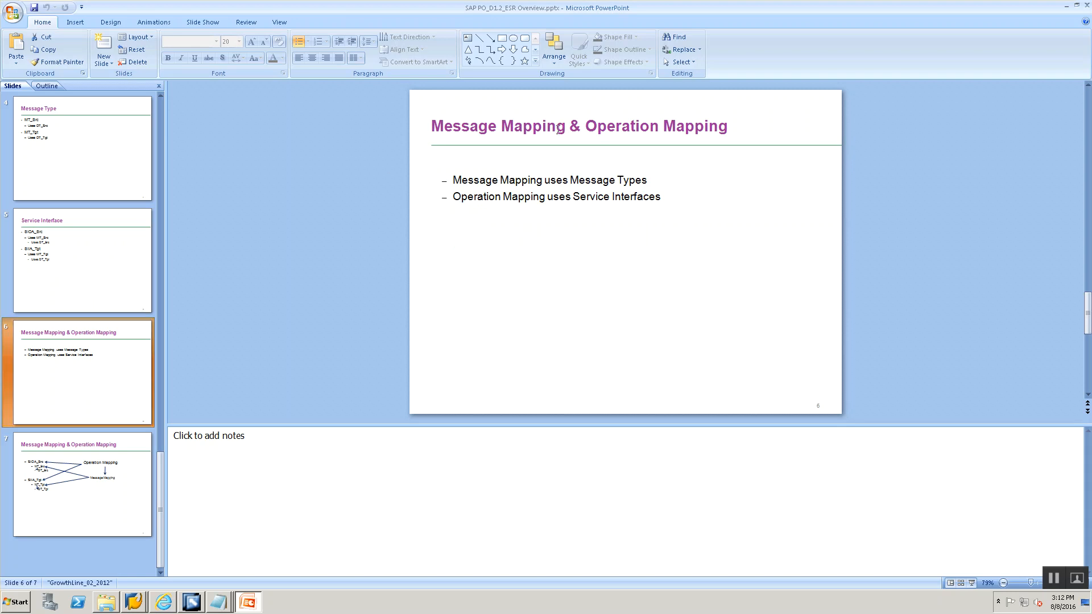
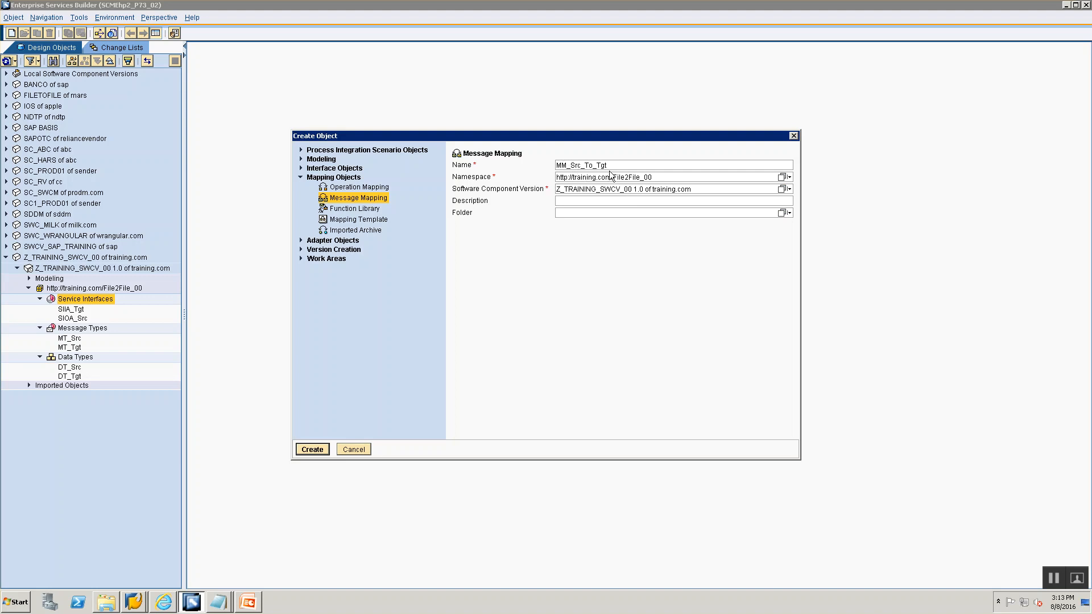
left_click(307, 450)
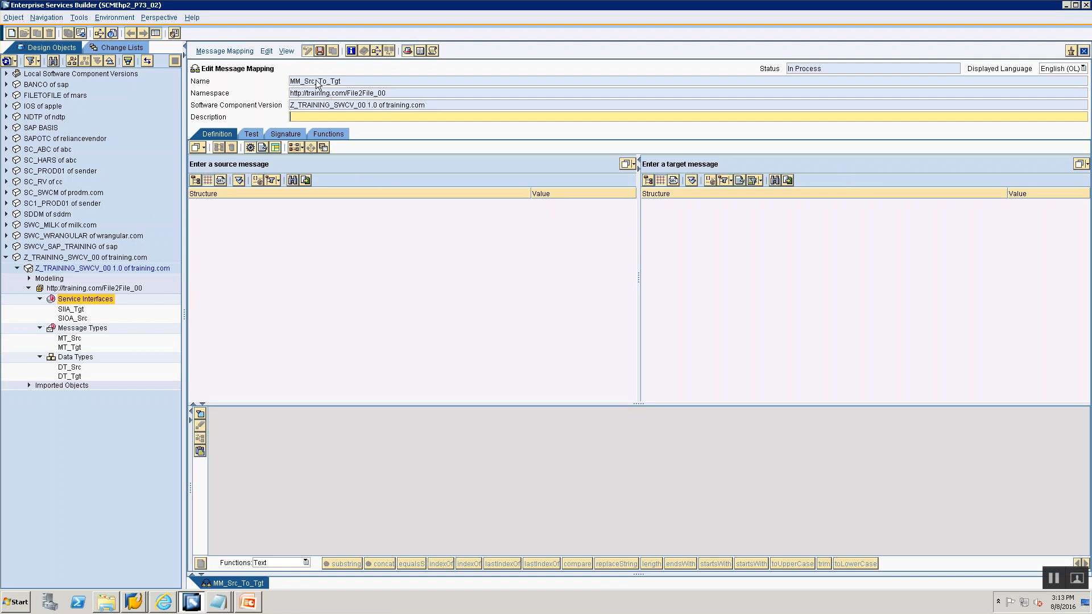
left_click(65, 339)
left_click_drag(66, 340, 222, 291)
left_click(60, 335)
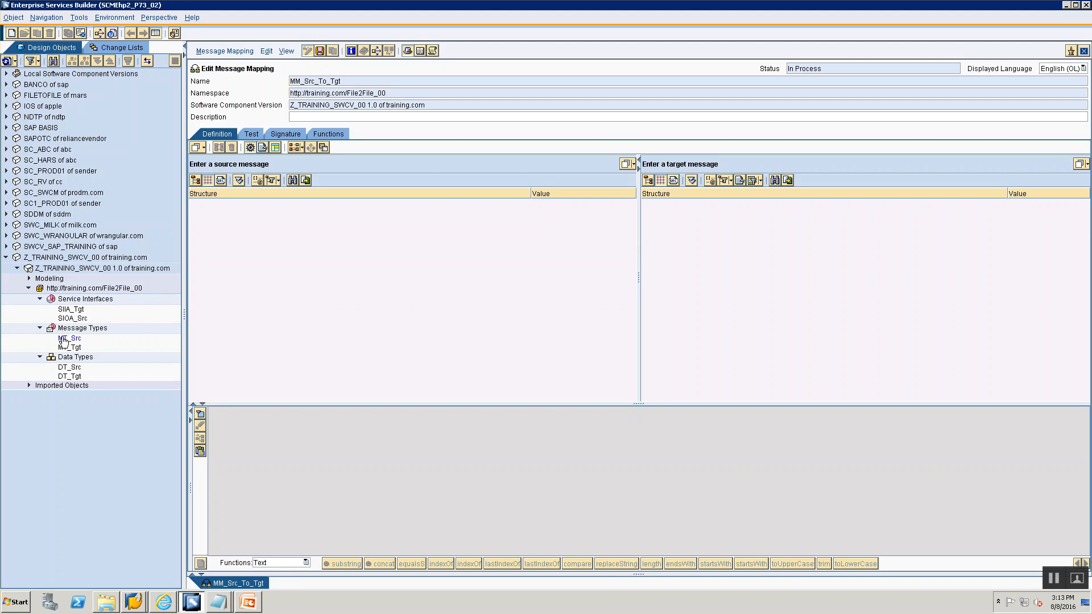
left_click_drag(64, 339, 380, 165)
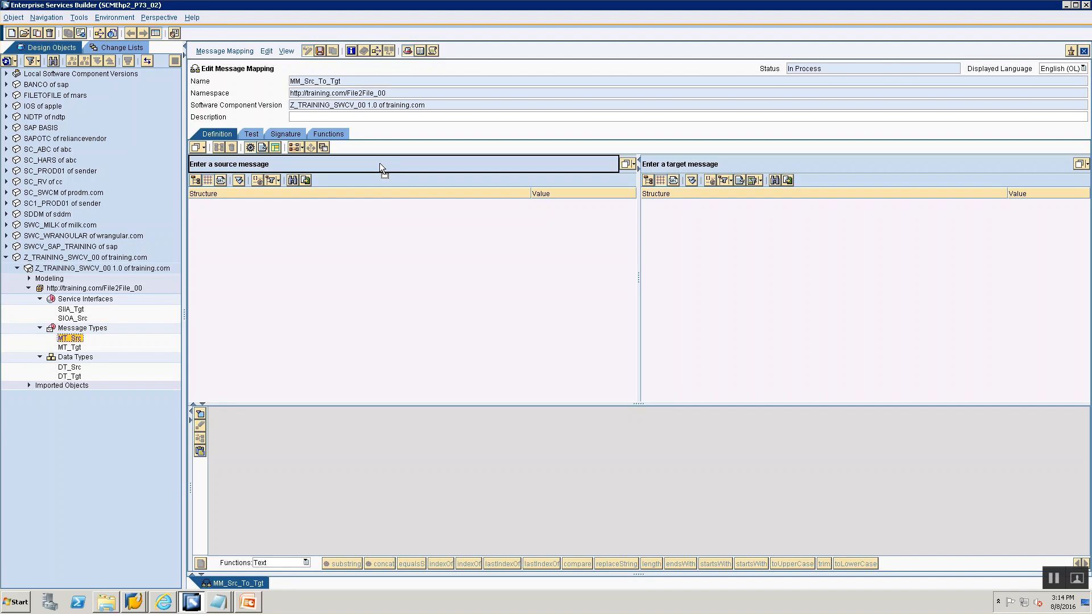
left_click_drag(380, 162, 380, 163)
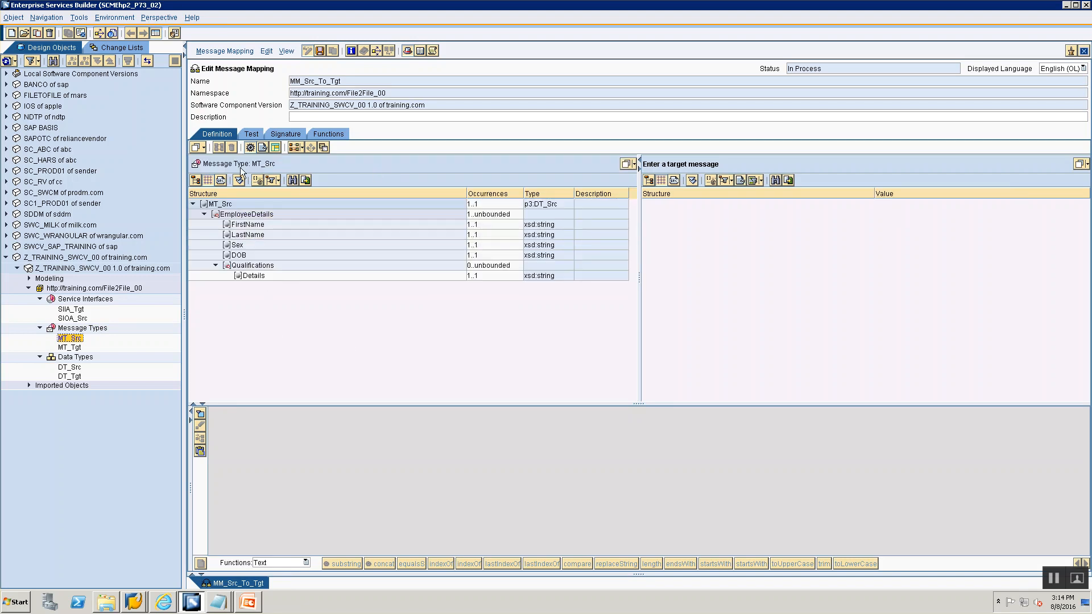
left_click(71, 347)
left_click_drag(752, 178, 749, 164)
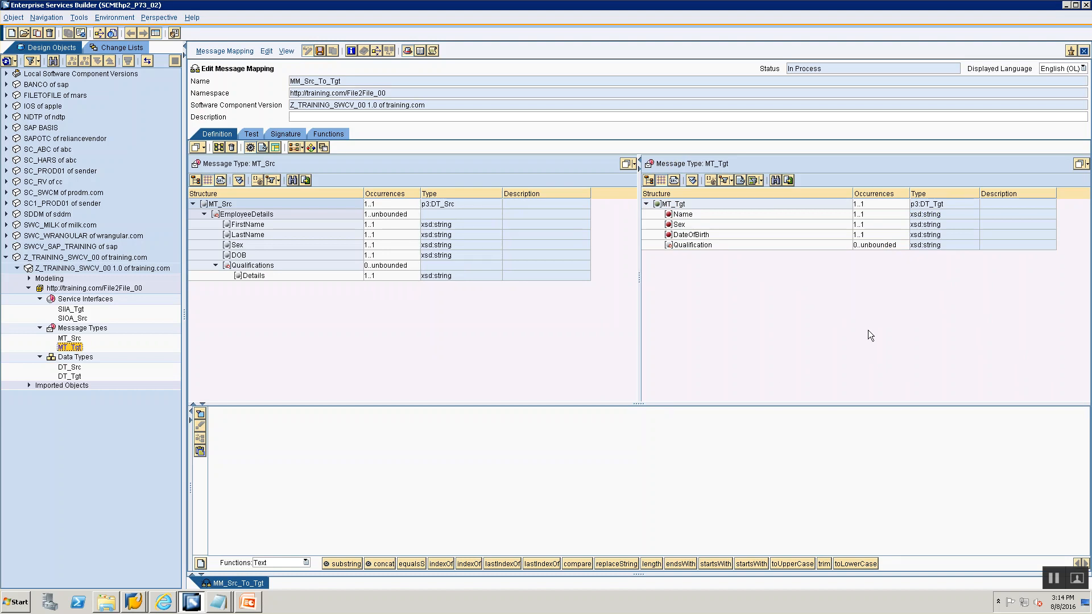
left_click(1084, 51)
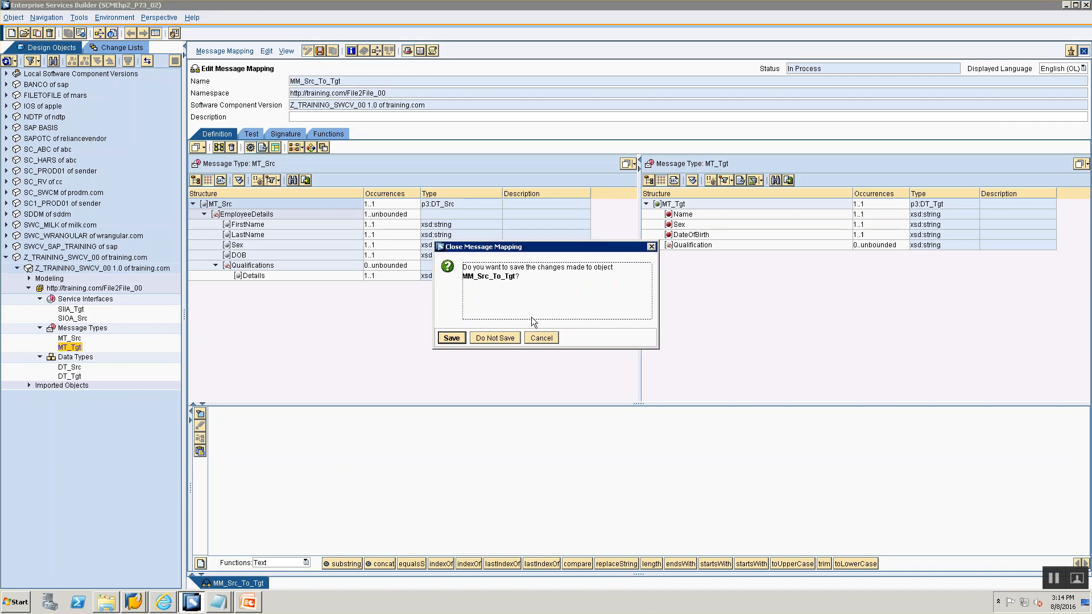
left_click(495, 338)
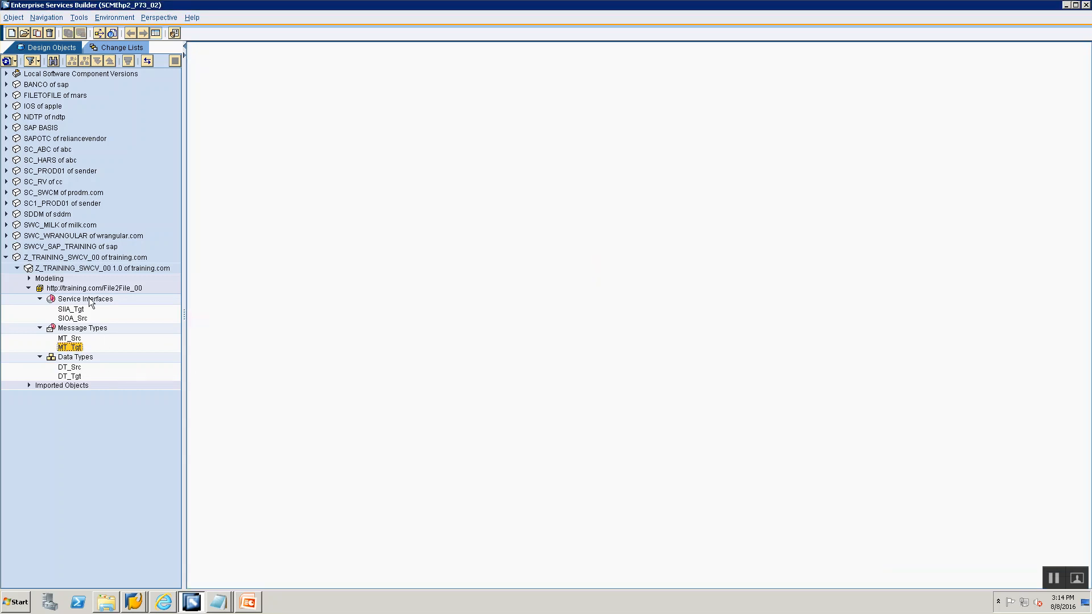
- Create a message mapping named MM_Src_To_Tgt in the File2File_00 namespace of Z_TRAINING_SWCV_00
left_click(90, 300)
right_click(90, 301)
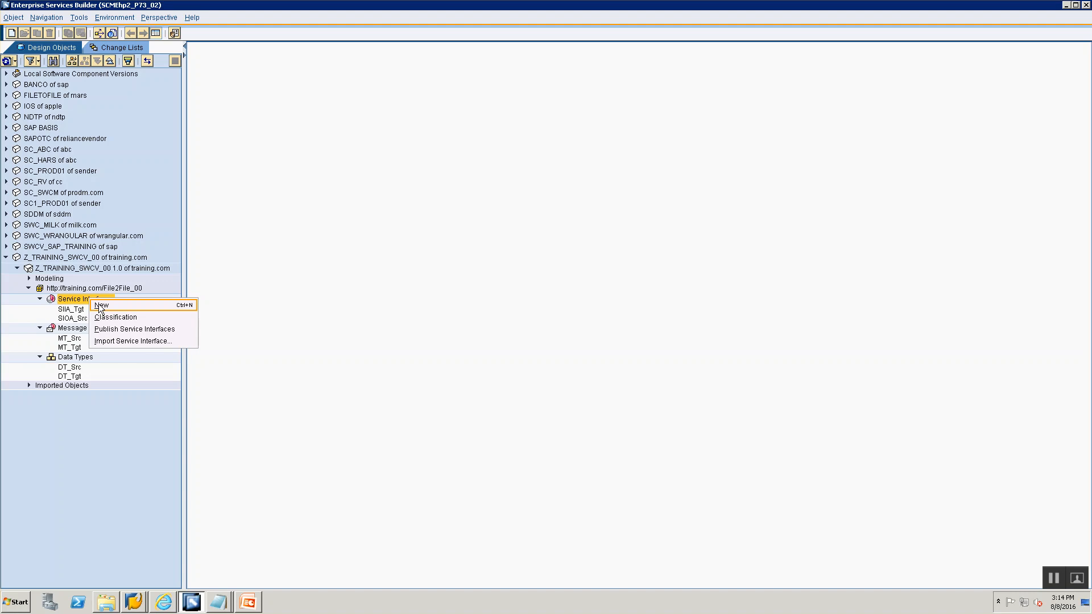
left_click(108, 306)
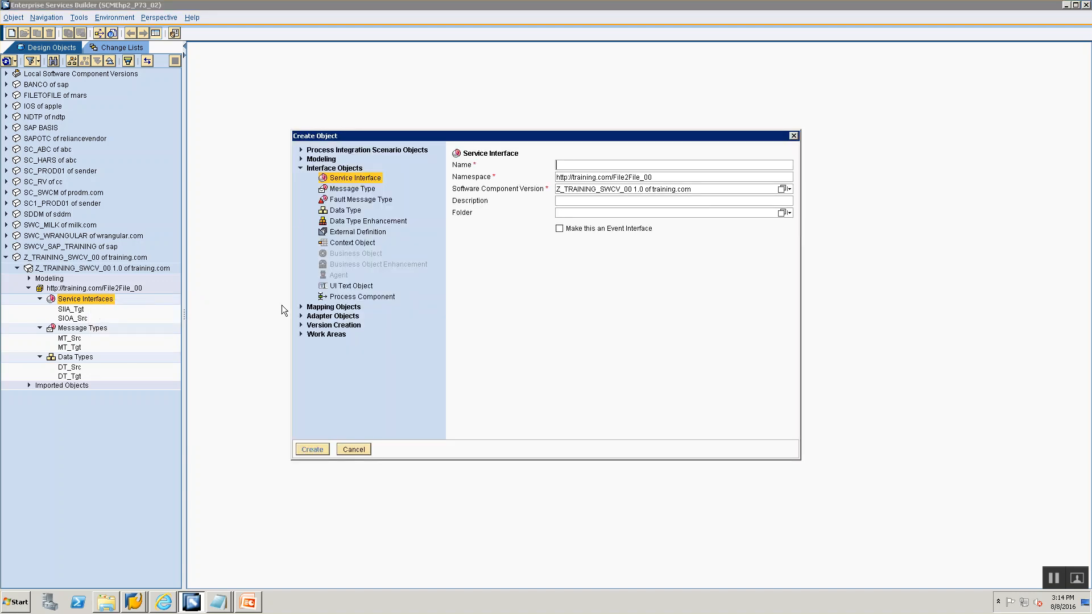
left_click(301, 307)
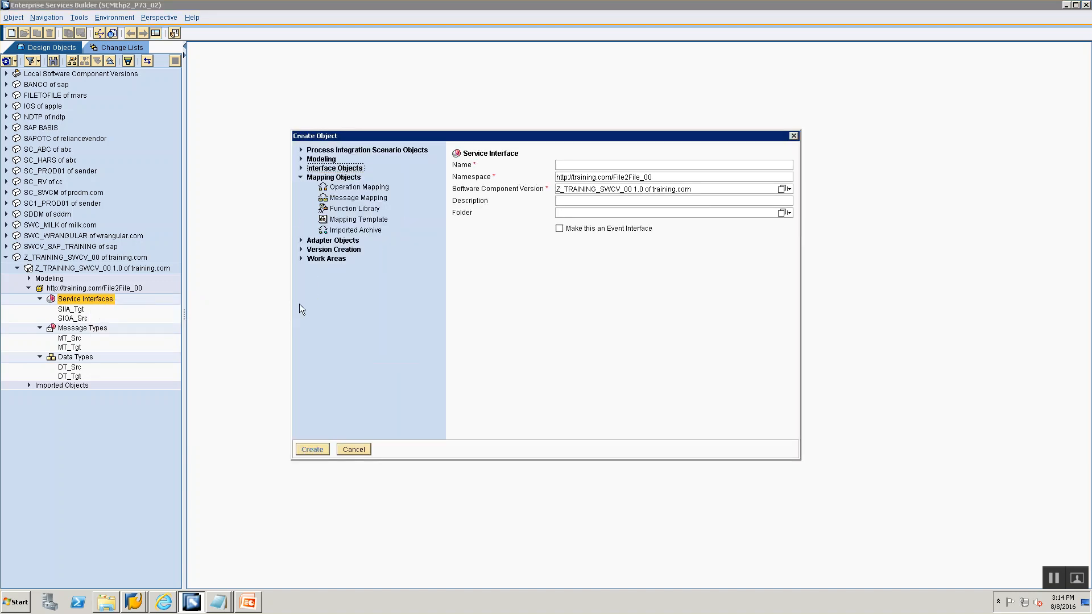
left_click(350, 198)
left_click(572, 165)
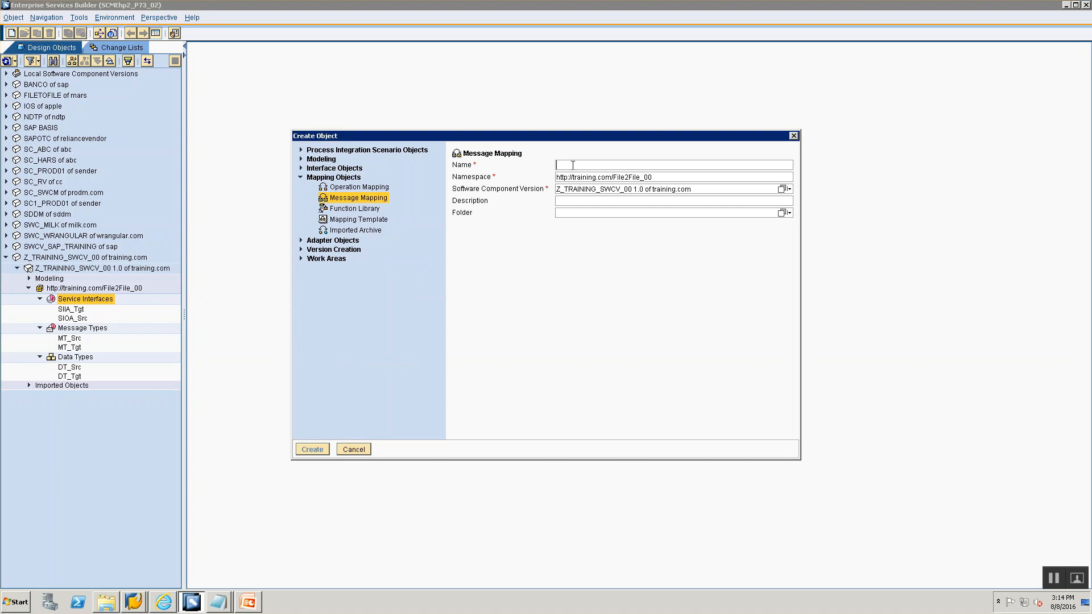
type("MM_Src_T")
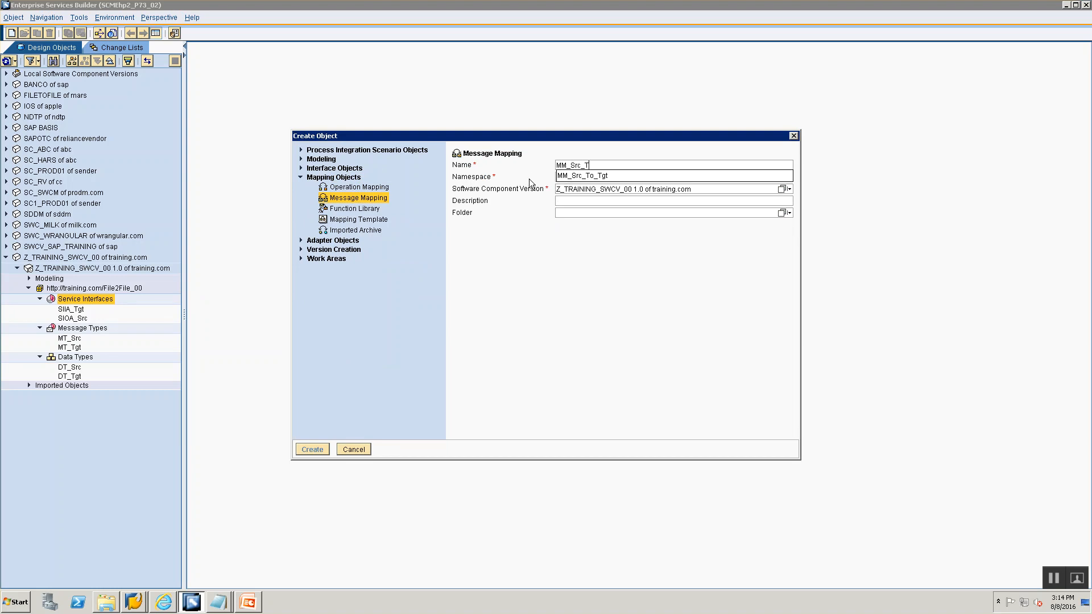
type("o_Tgt")
key("Return")
left_click(317, 448)
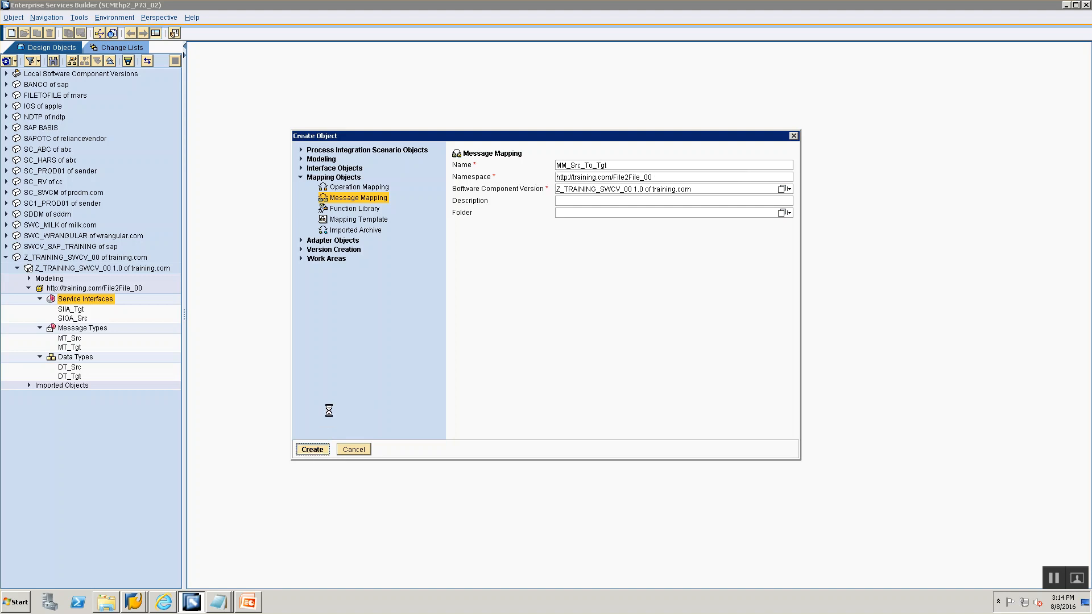
- Assign MT_Src as the source message and MT_Tgt as the target message of the mapping
left_click(69, 338)
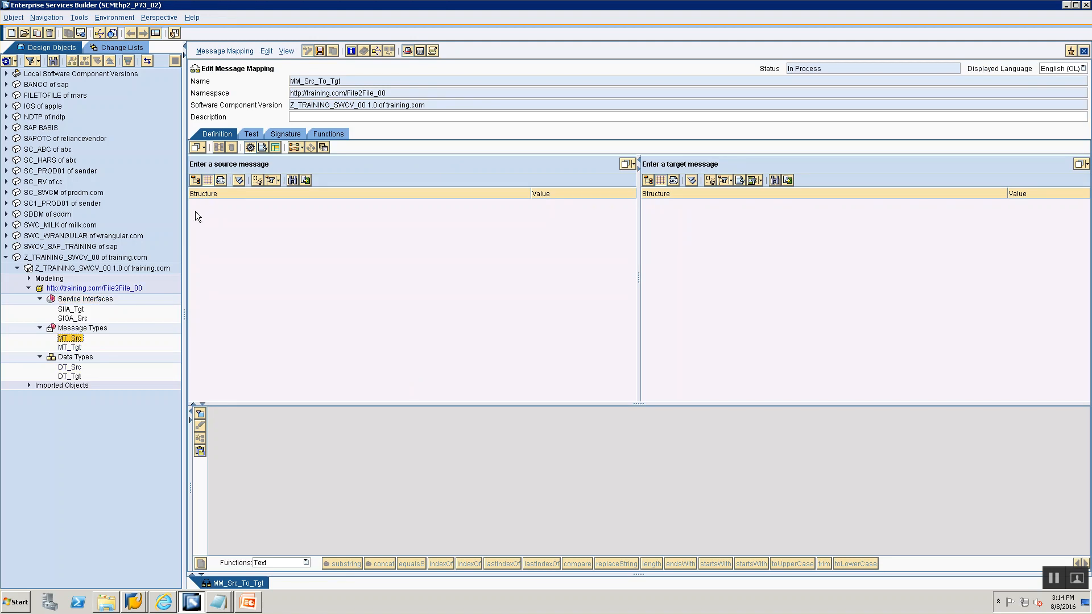
left_click_drag(71, 339, 295, 163)
left_click(68, 347)
left_click_drag(66, 352, 817, 171)
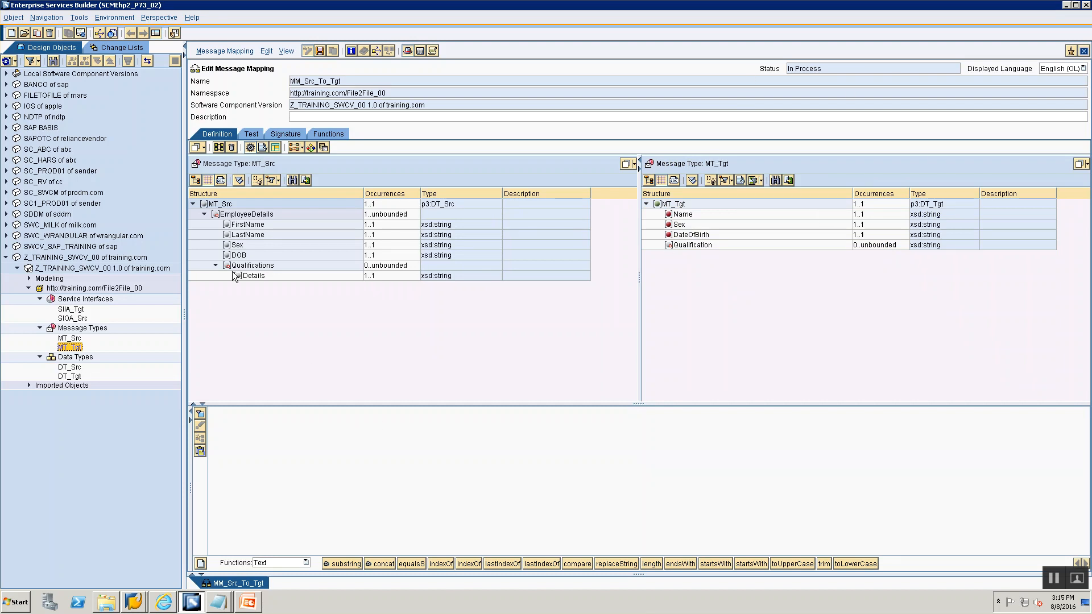
- Map the source Sex field directly to the target Sex field
left_click(702, 214)
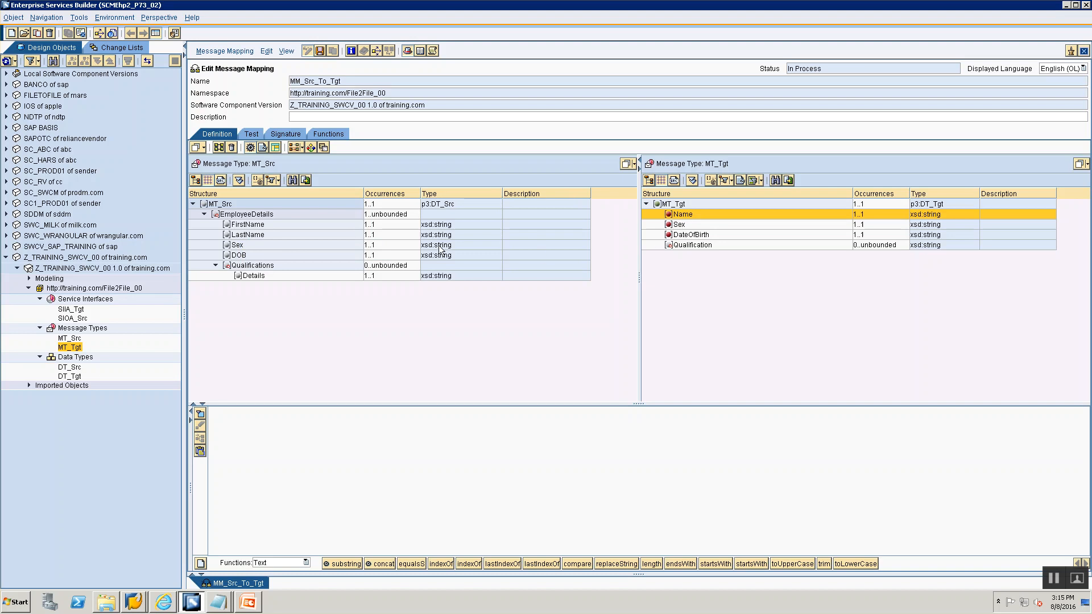
left_click(679, 224)
left_click(234, 235)
left_click(233, 245)
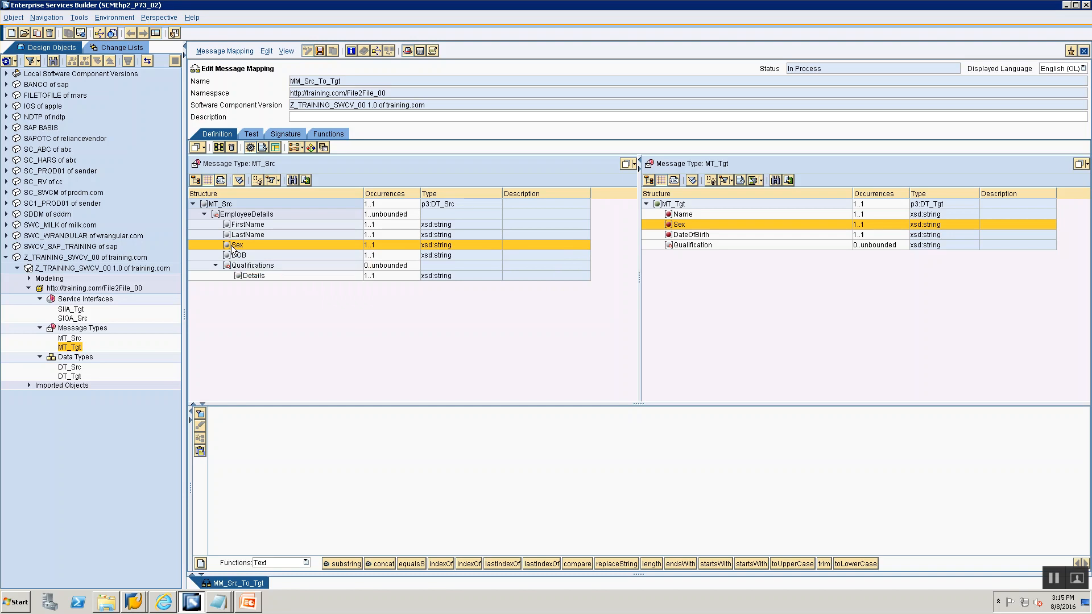
left_click_drag(233, 248, 680, 224)
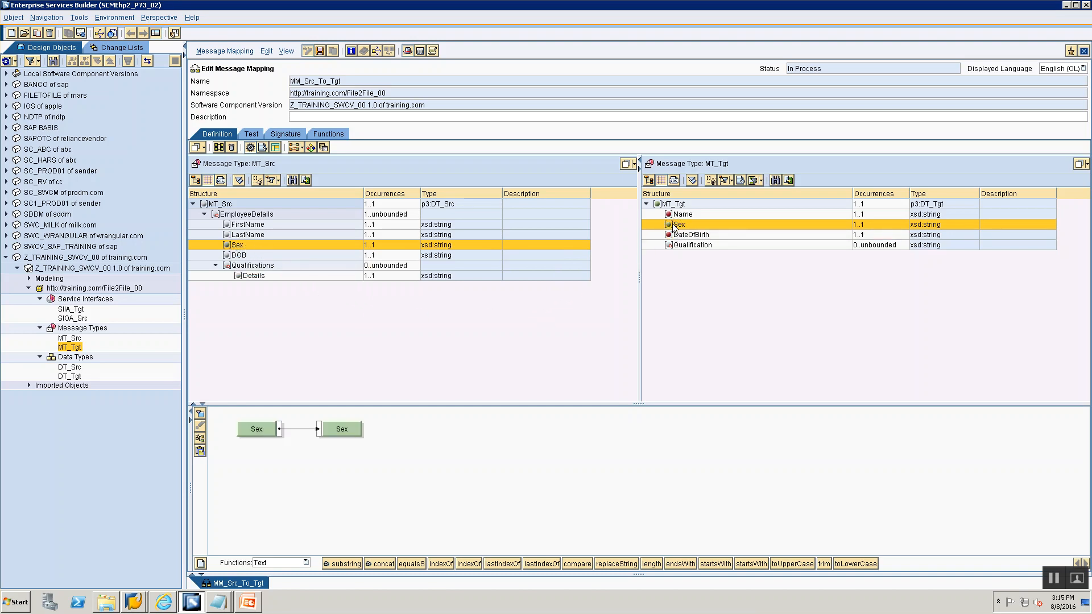
left_click_drag(234, 246, 678, 227)
- Map the source DOB field to the target DateOfBirth field and tidy the graphical layout
left_click(673, 238)
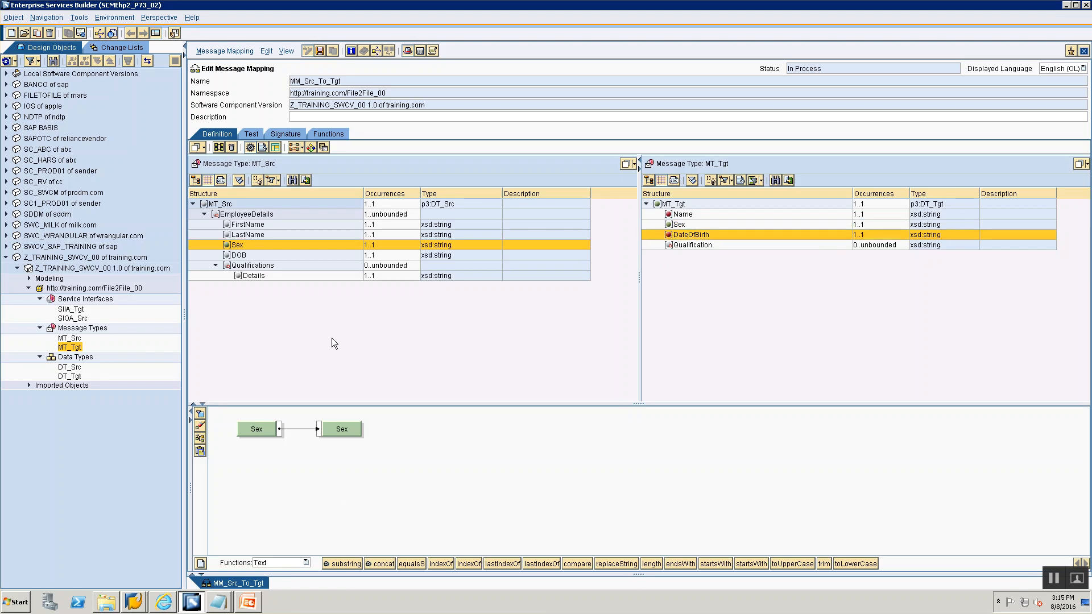
left_click(236, 255)
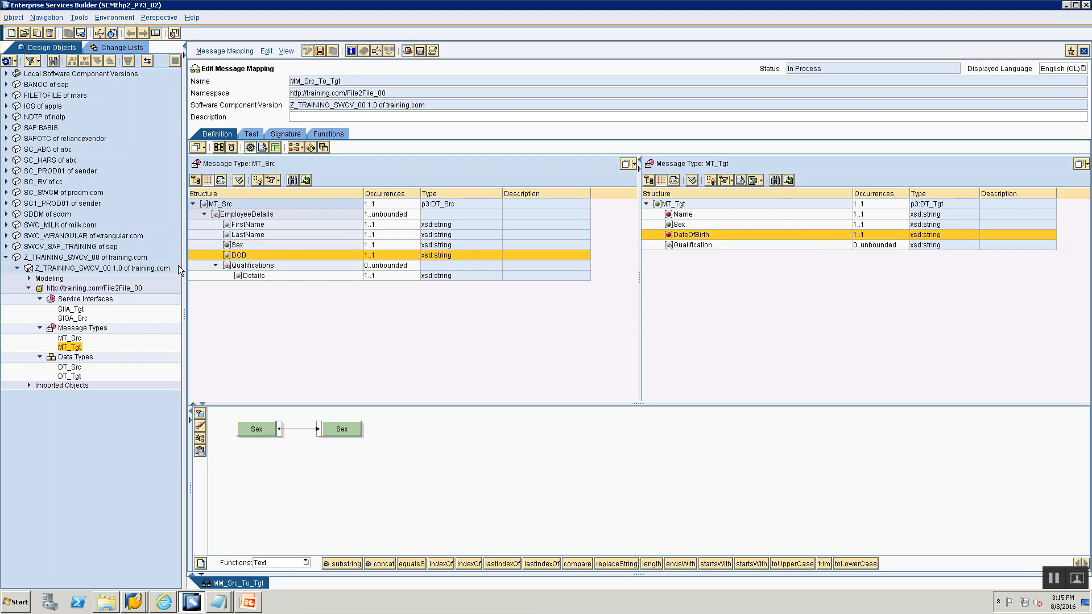
double_click(668, 235)
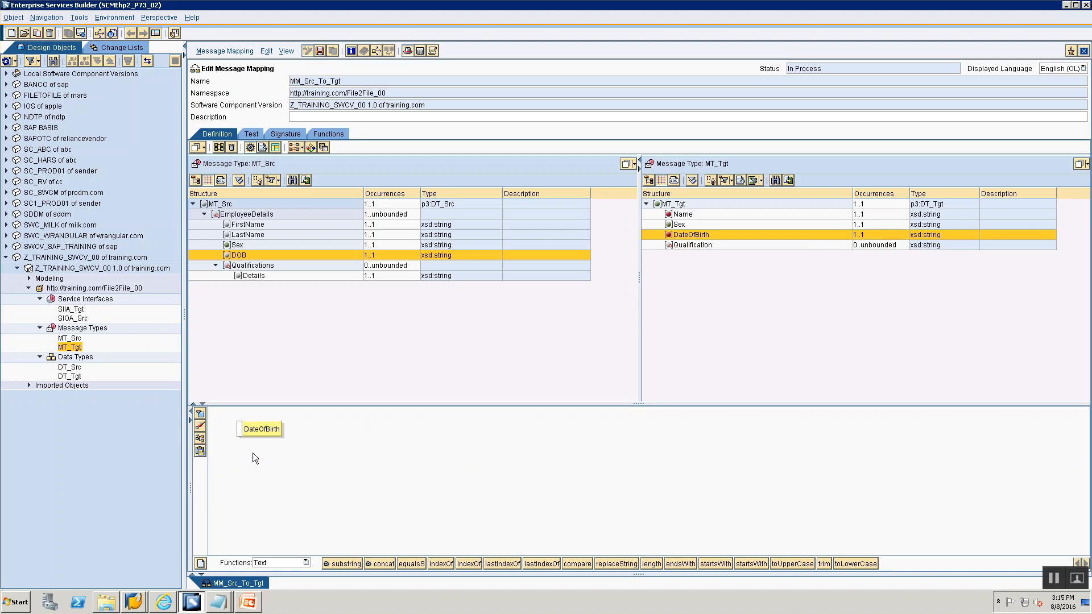
left_click_drag(264, 431, 660, 462)
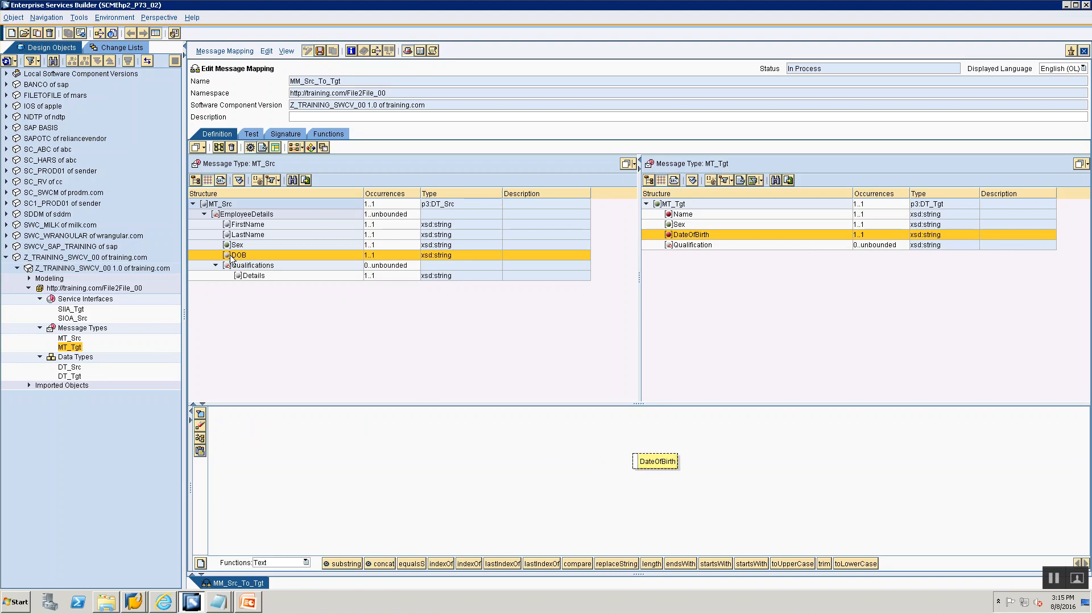
left_click_drag(231, 258, 264, 439)
left_click_drag(296, 438, 633, 461)
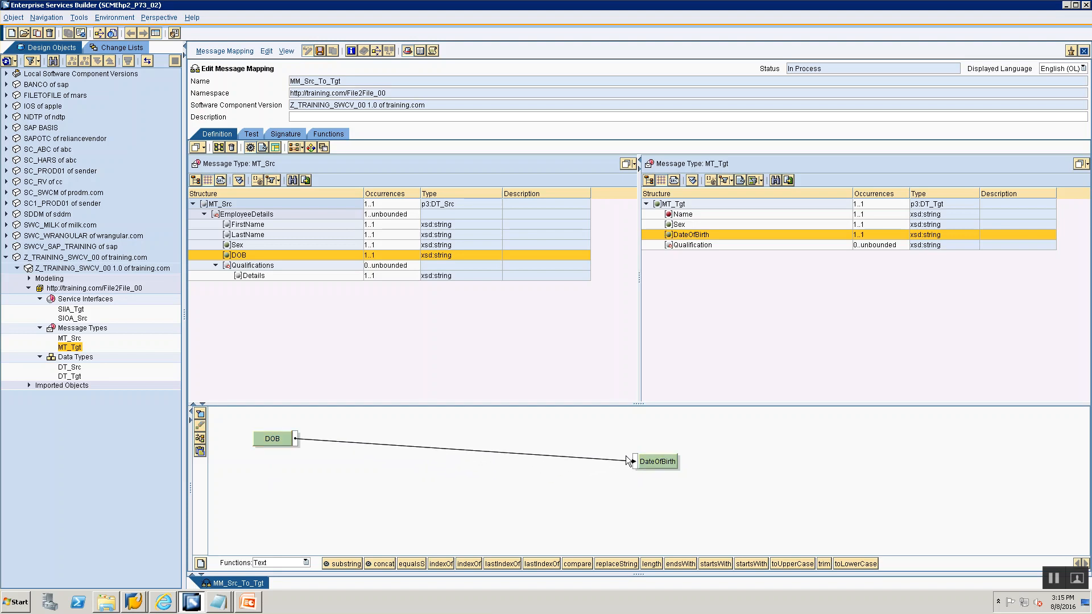
left_click(200, 439)
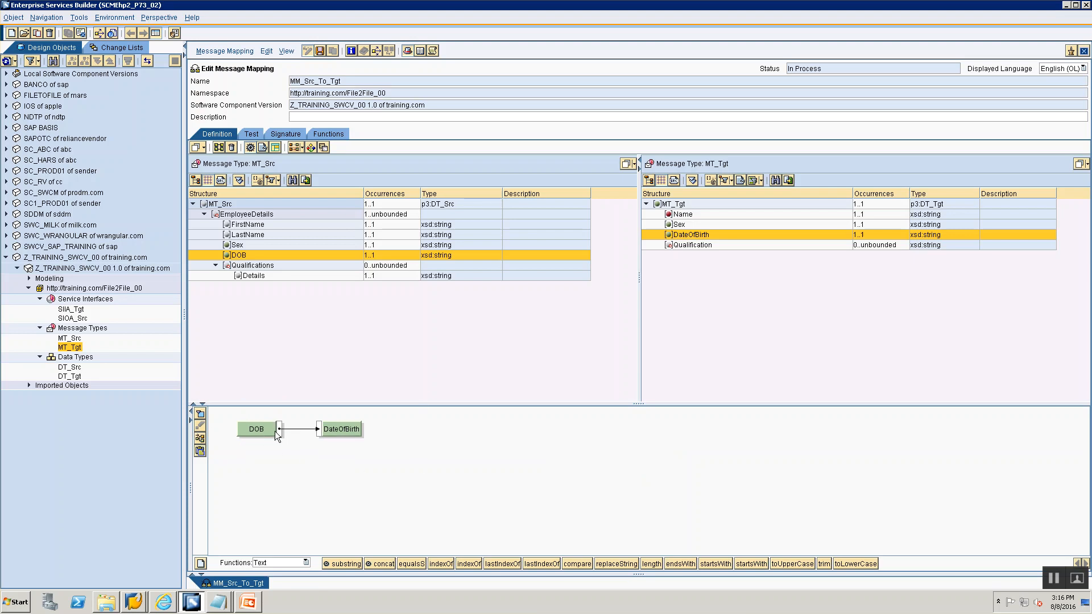
- Place the target Name field and the source FirstName and LastName fields in the mapping editor
left_click(671, 216)
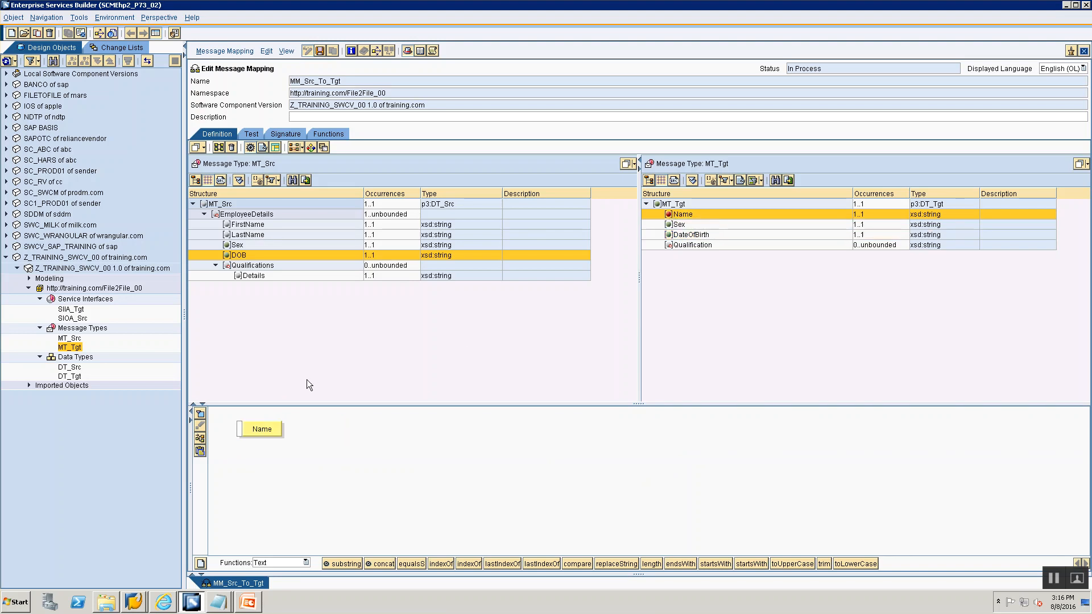
left_click_drag(255, 434, 565, 443)
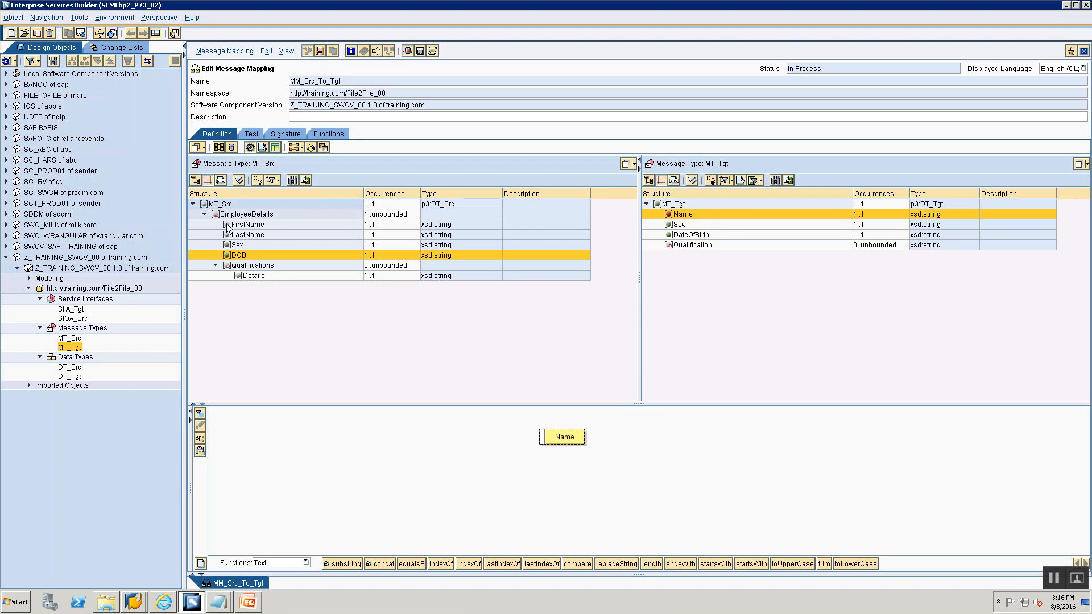
left_click_drag(229, 226, 228, 227)
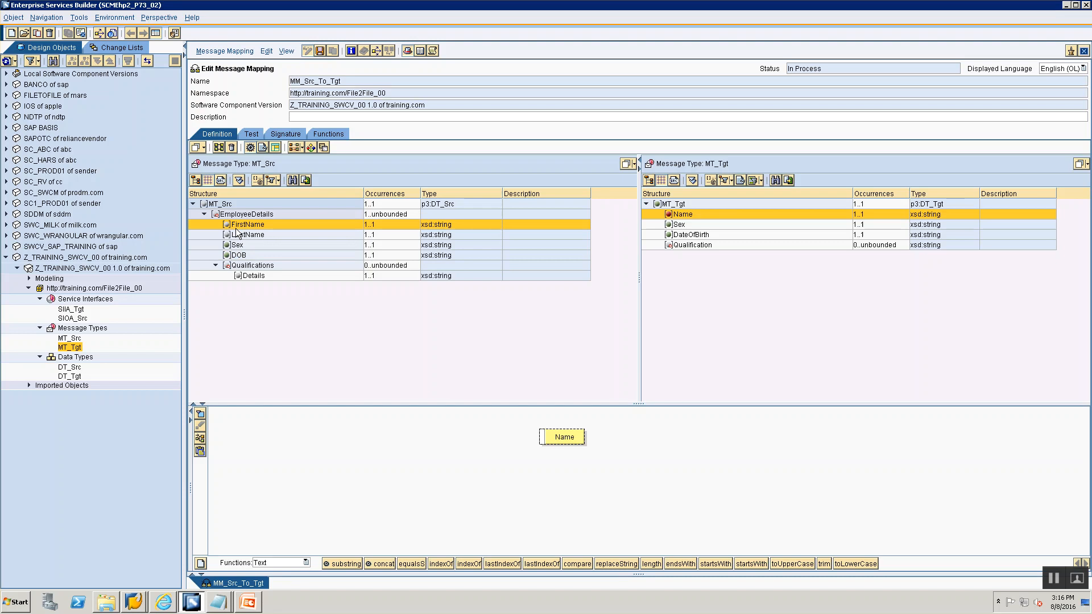
left_click_drag(235, 228, 240, 412)
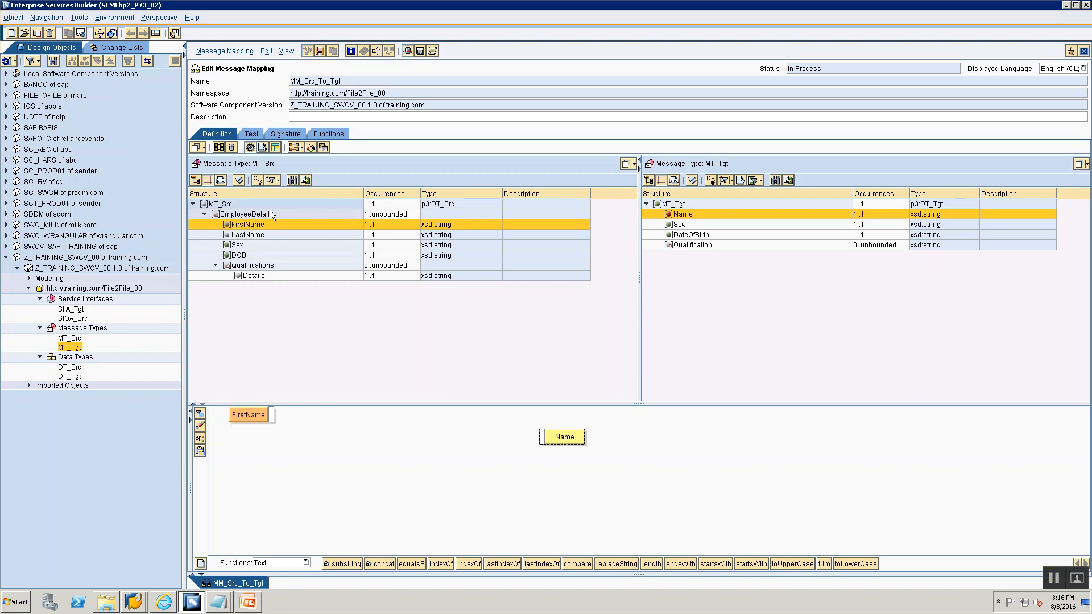
left_click_drag(252, 237, 260, 466)
left_click_drag(249, 414, 265, 419)
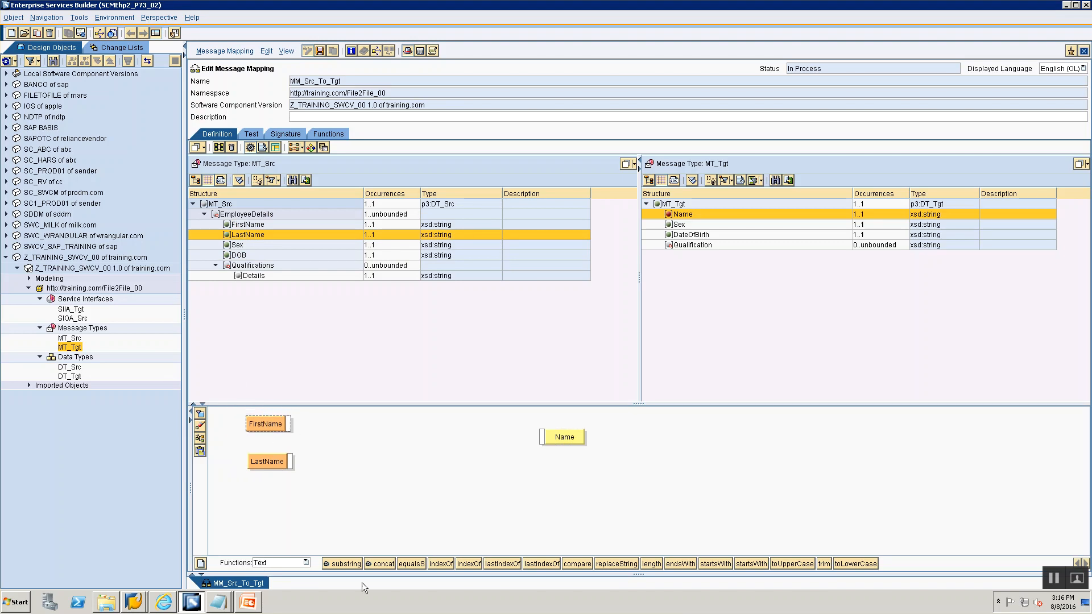
- Insert a Text concat function, connect FirstName and LastName as its inputs and its output to Name
left_click(263, 563)
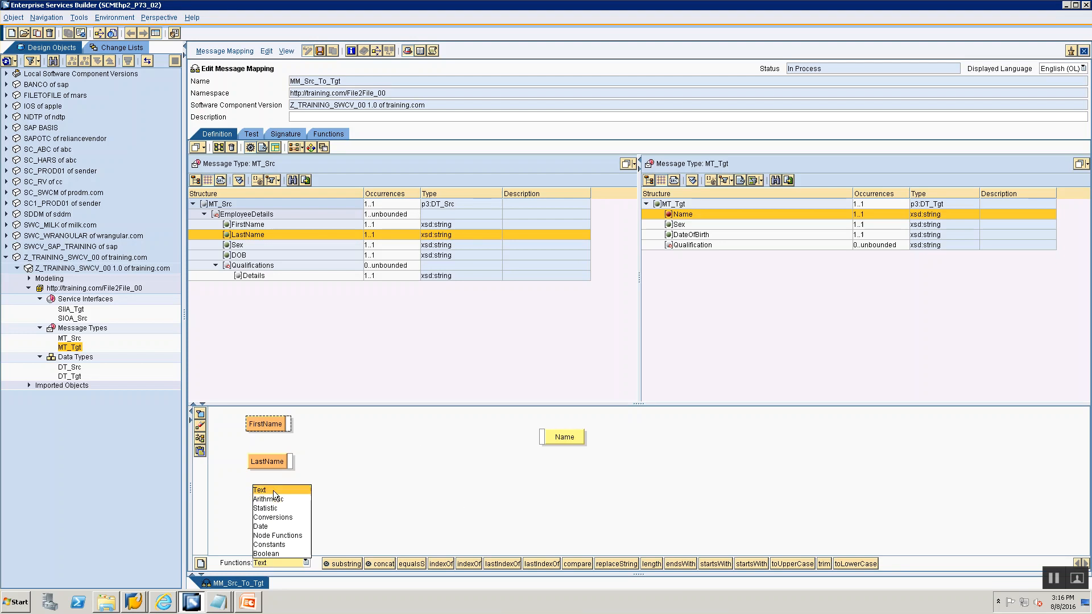
left_click(273, 490)
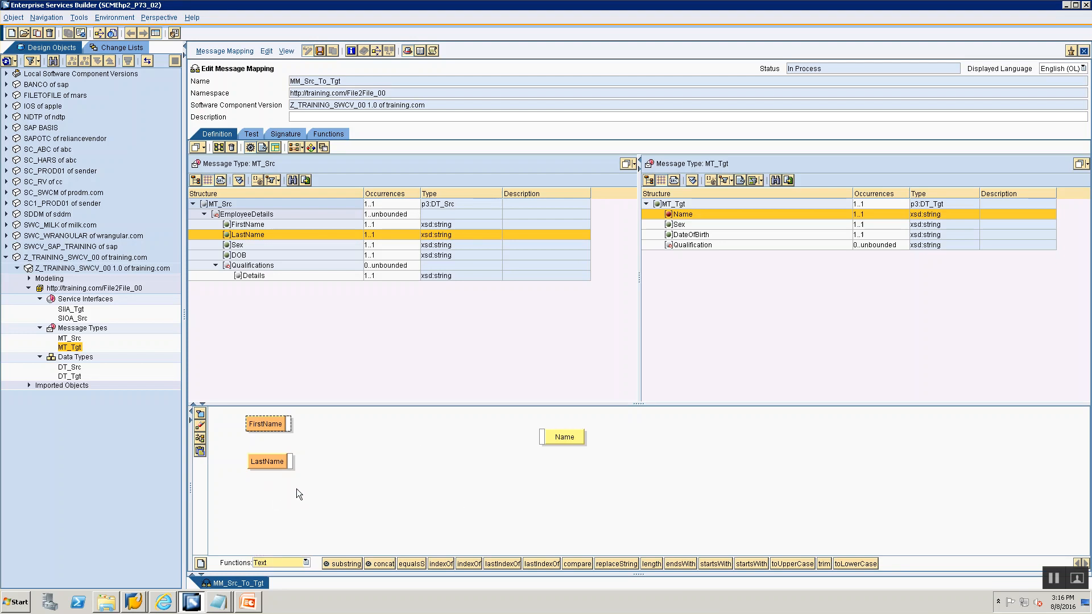
left_click(270, 567)
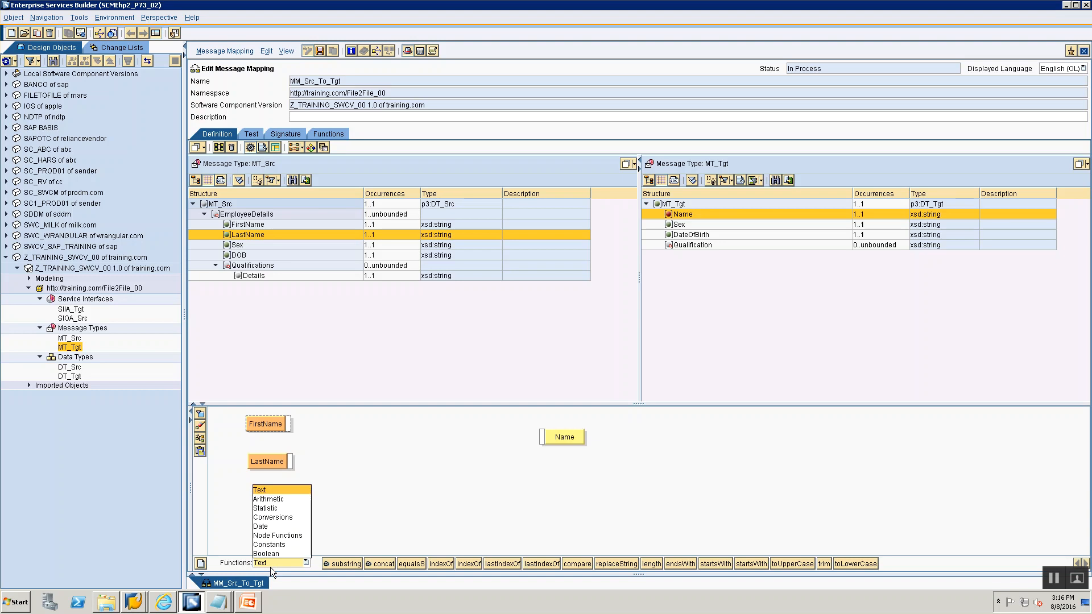
left_click(287, 490)
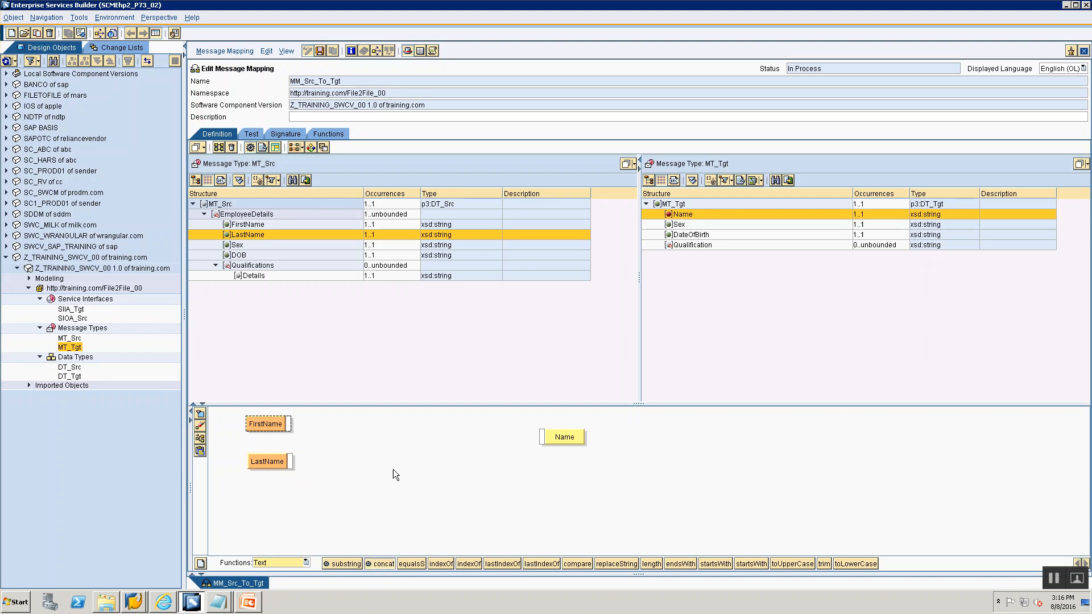
left_click_drag(379, 564, 398, 447)
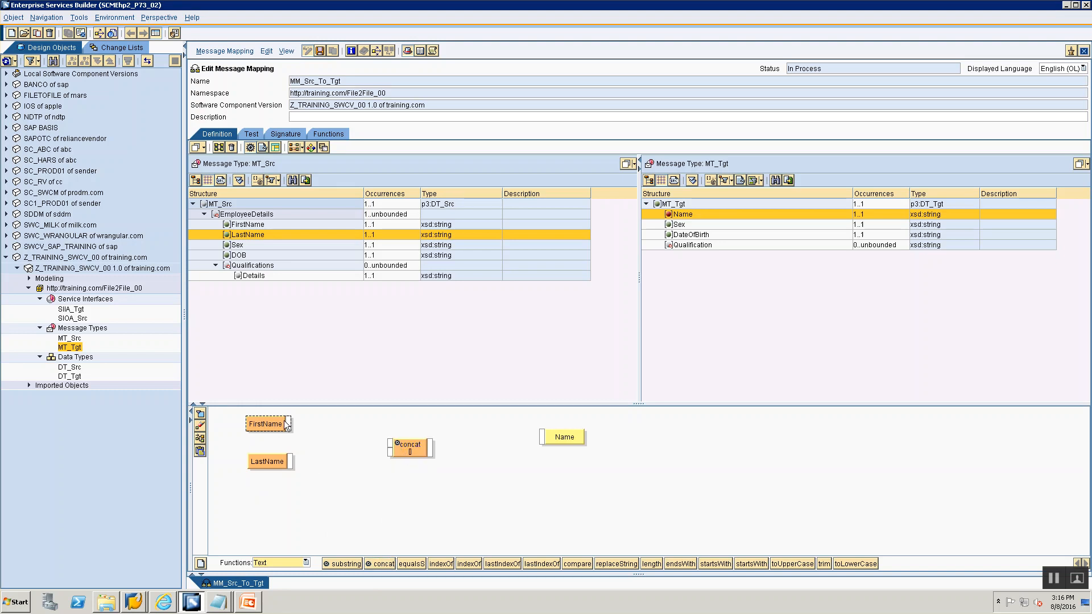
left_click_drag(289, 423, 392, 442)
left_click_drag(290, 461, 390, 453)
left_click_drag(431, 445, 541, 439)
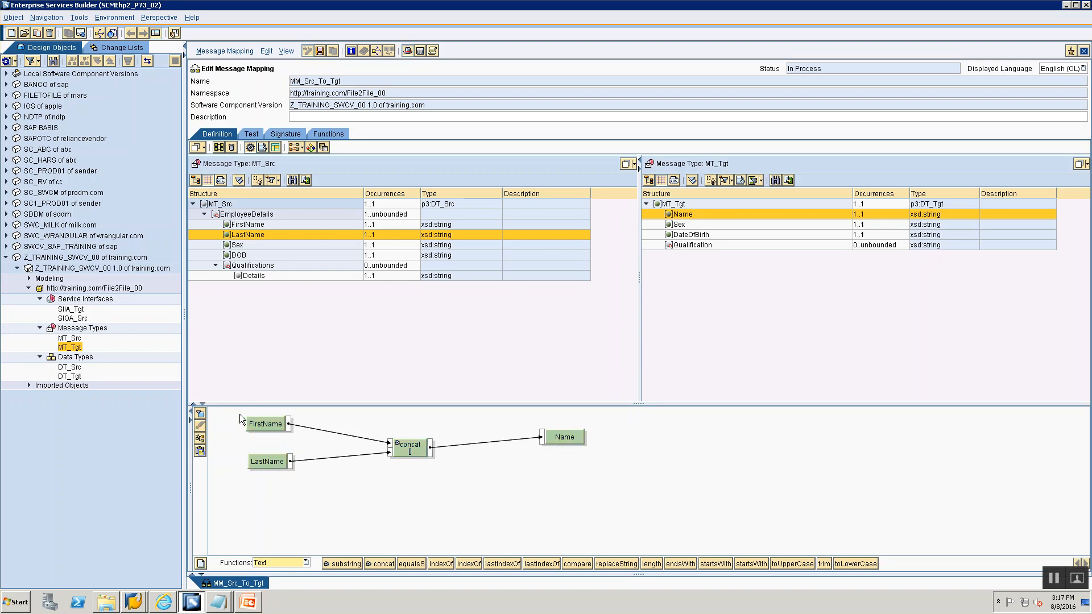
- Replace the concat function with a new concat, connecting FirstName and LastName to its inputs and its output to Name
left_click(200, 438)
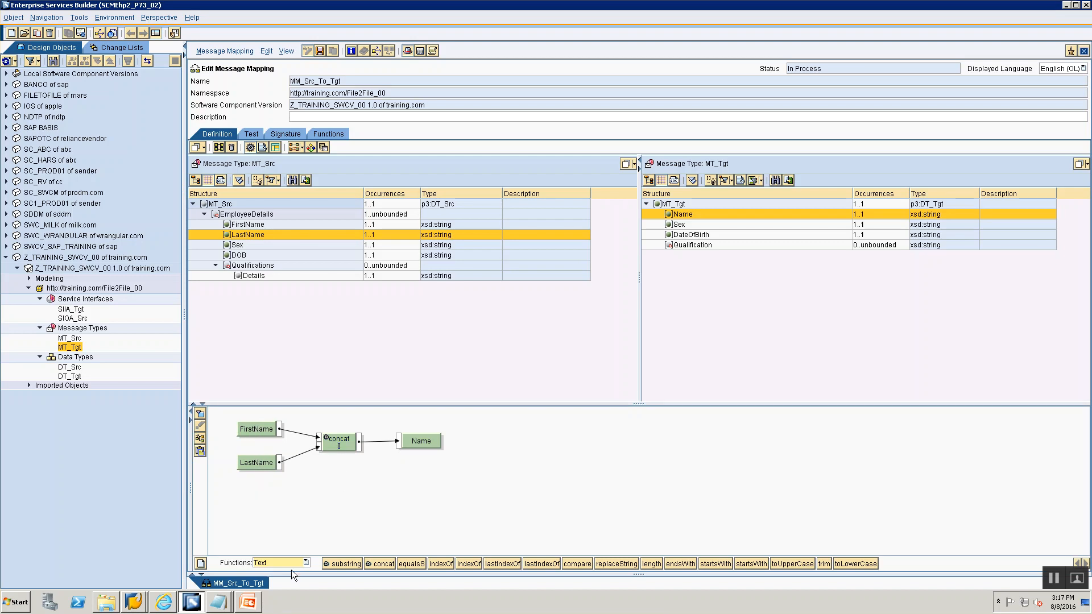
left_click_drag(376, 563, 385, 513)
left_click(330, 443)
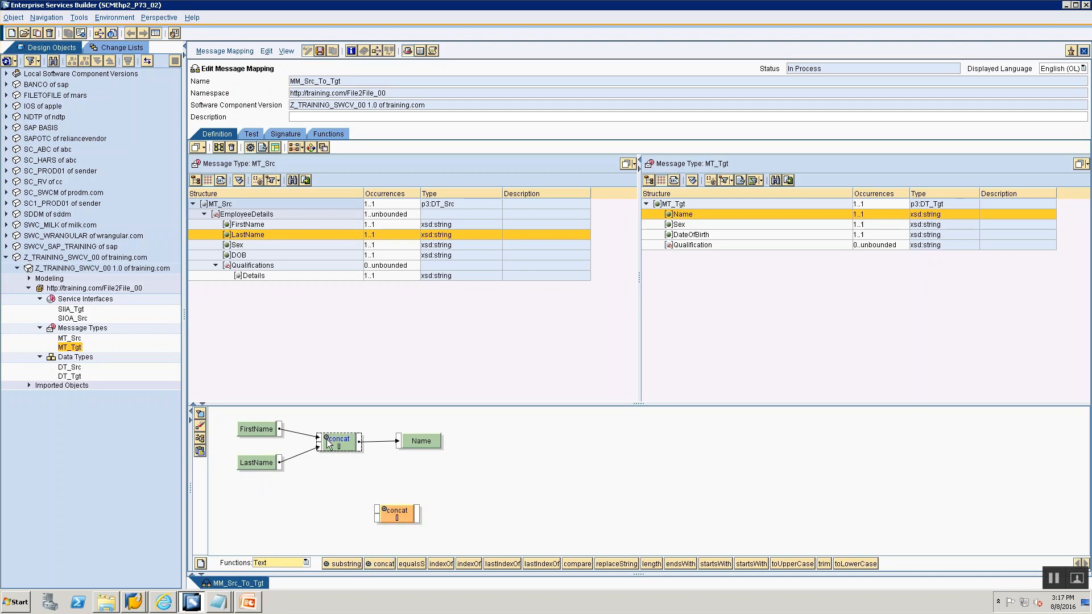
right_click(332, 440)
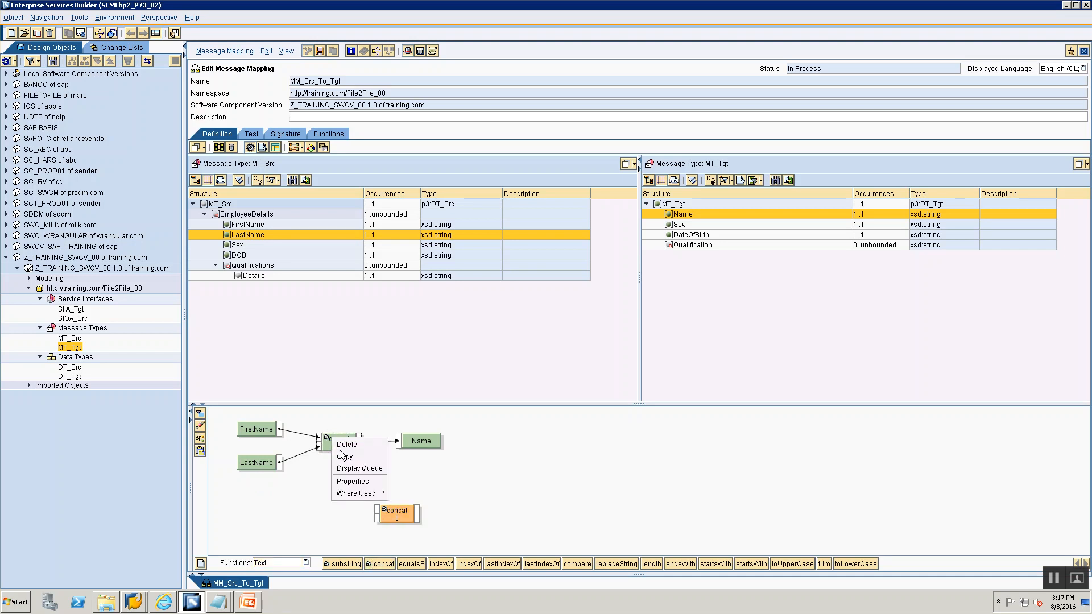
left_click(339, 445)
left_click_drag(401, 517, 346, 459)
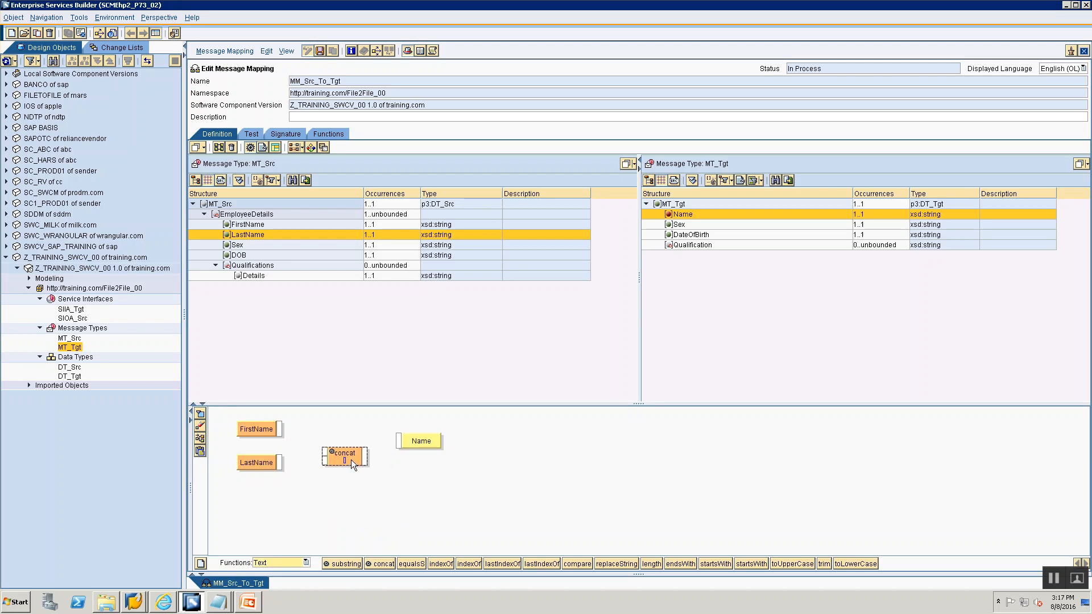
left_click_drag(281, 428, 316, 462)
left_click_drag(365, 456, 400, 439)
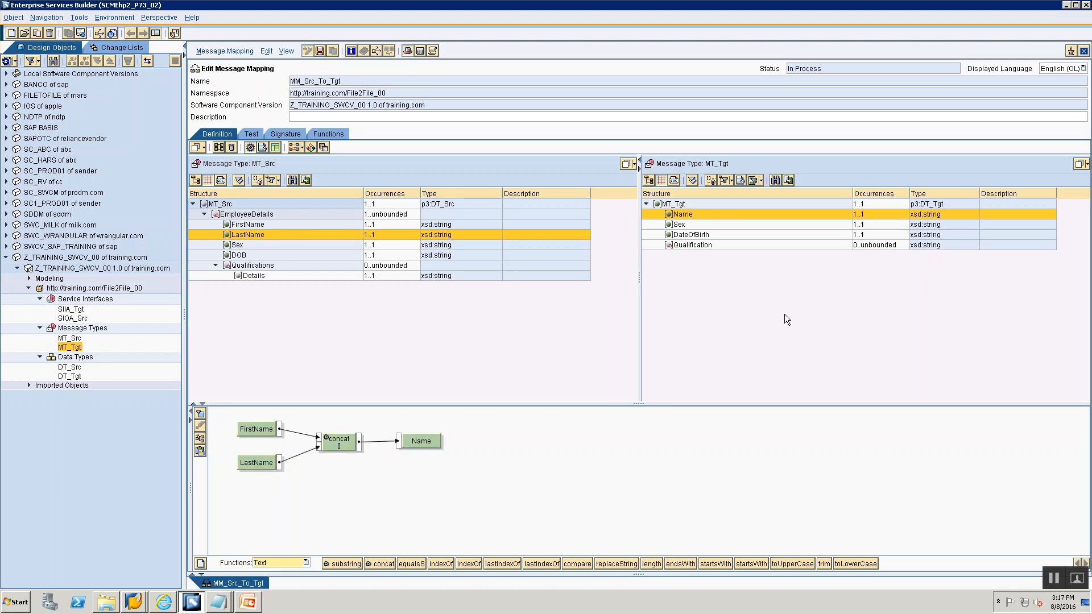
- Map the source Details field to the target Qualification field and tidy the graphical layout
left_click(691, 245)
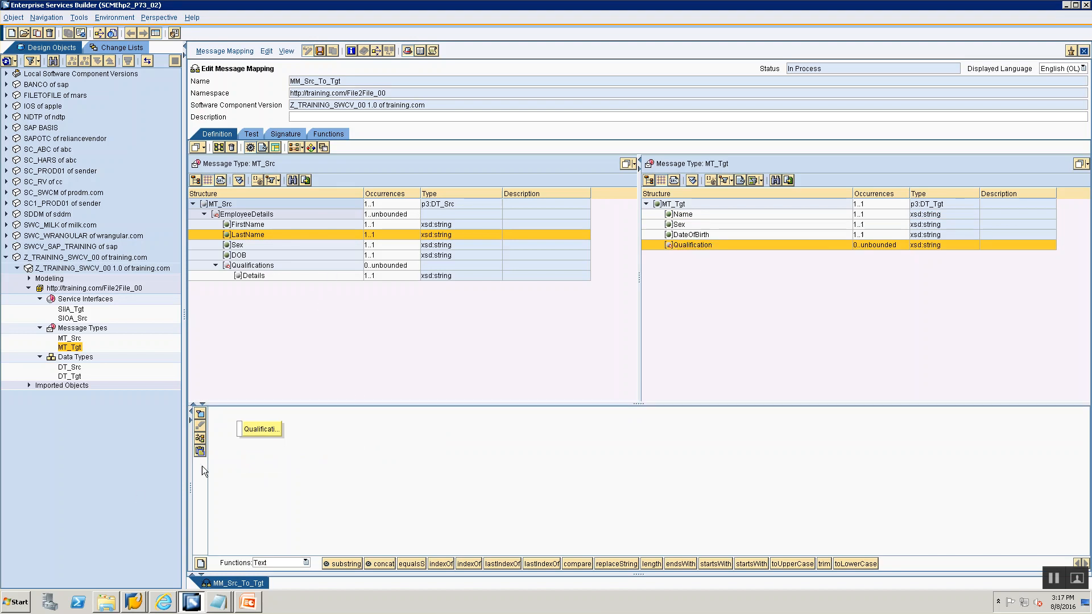
left_click_drag(265, 428, 510, 432)
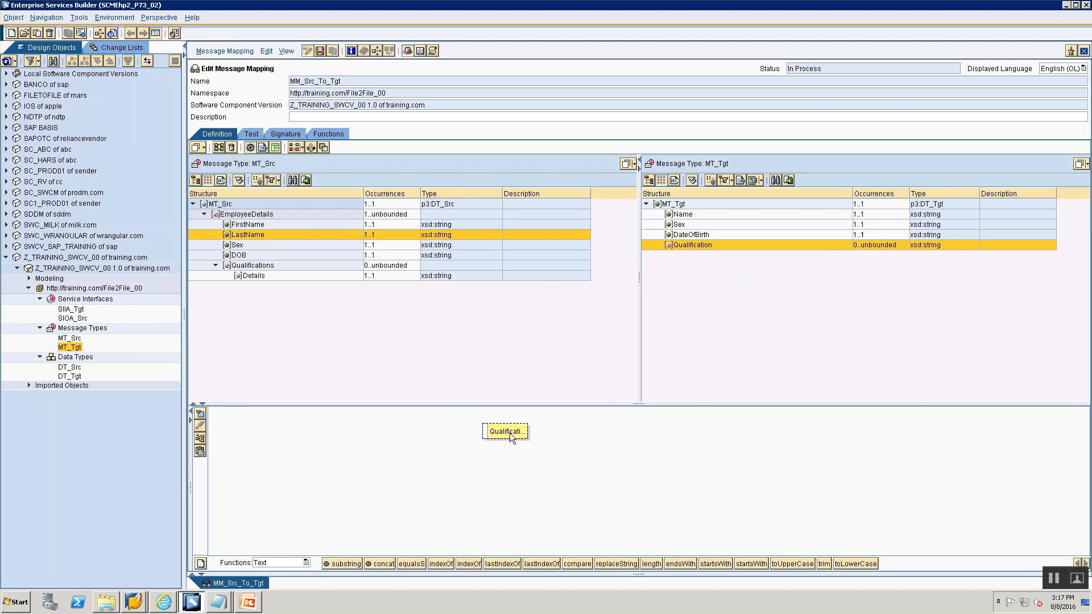
left_click(256, 276)
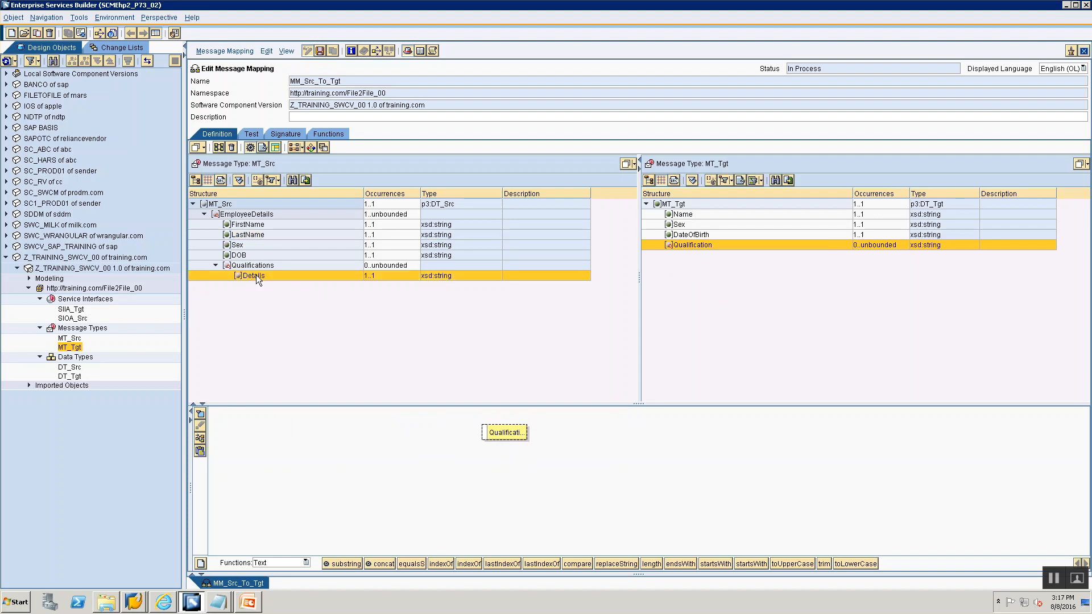
left_click(250, 267)
left_click(249, 276)
left_click_drag(249, 275, 262, 458)
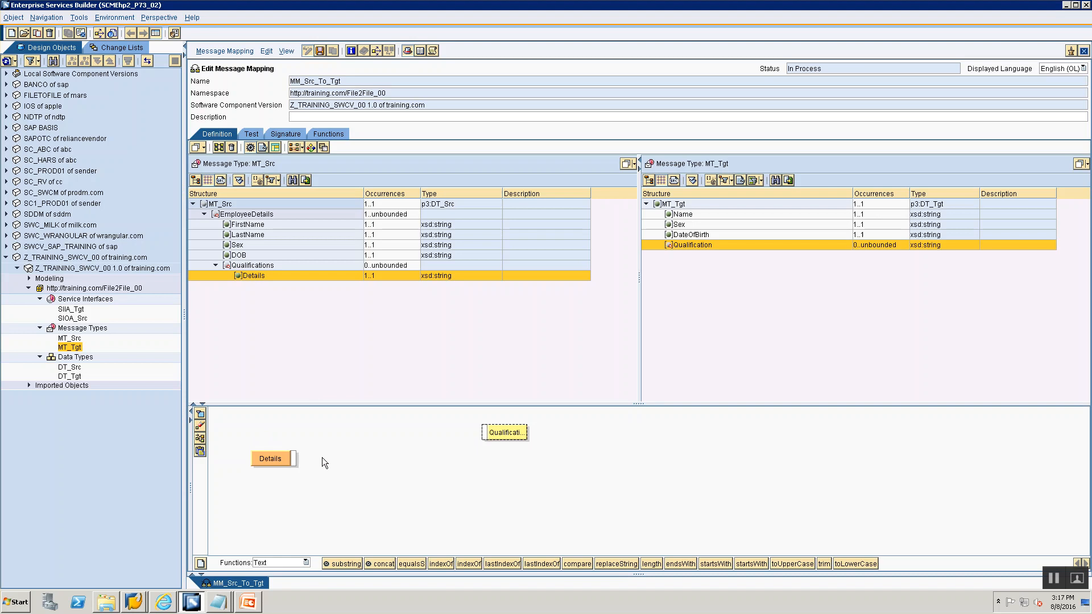
left_click_drag(293, 459, 485, 431)
left_click(199, 438)
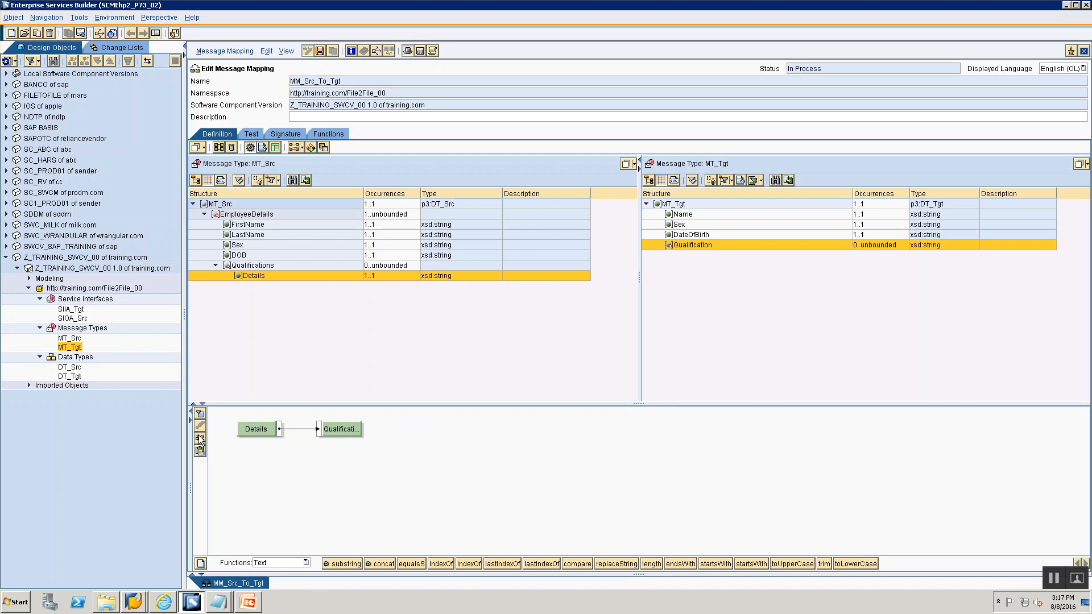
- Set the context of the source Details field to EmployeeDetails
right_click(261, 431)
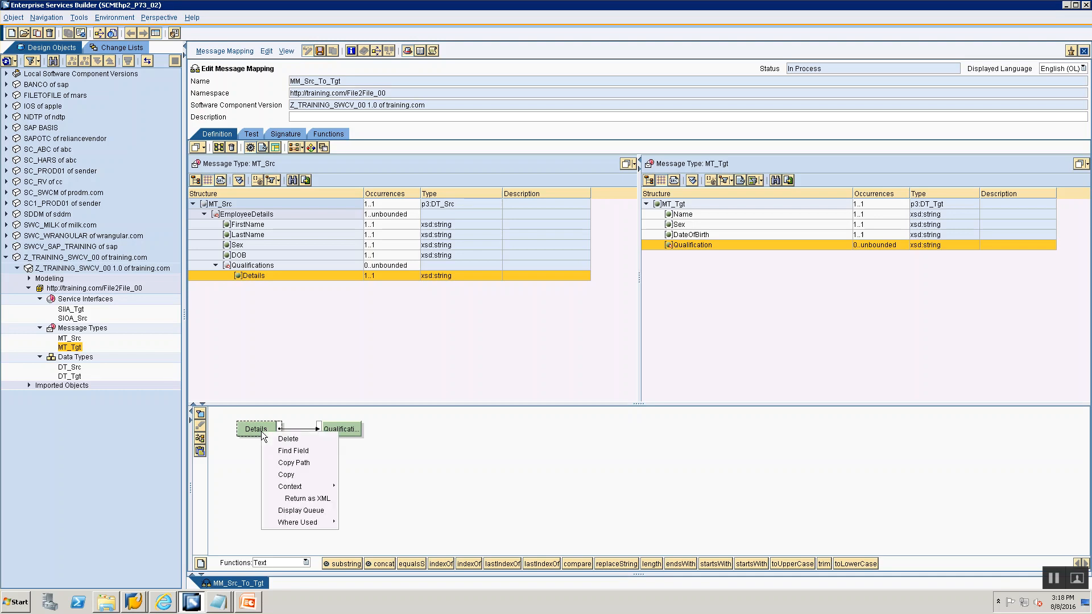
mouse_move(289, 489)
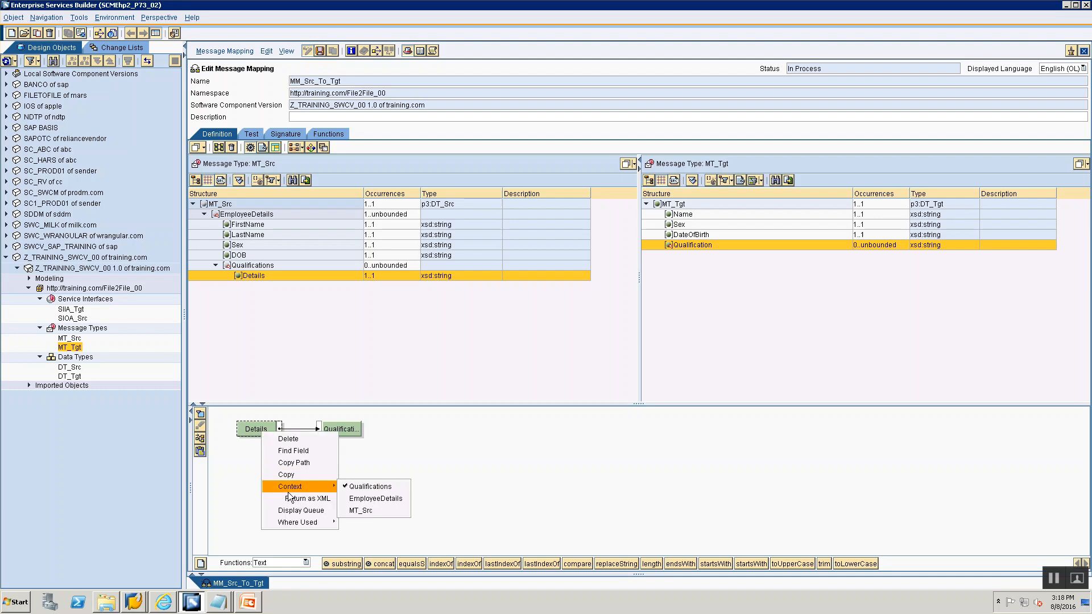
left_click(366, 499)
right_click(269, 427)
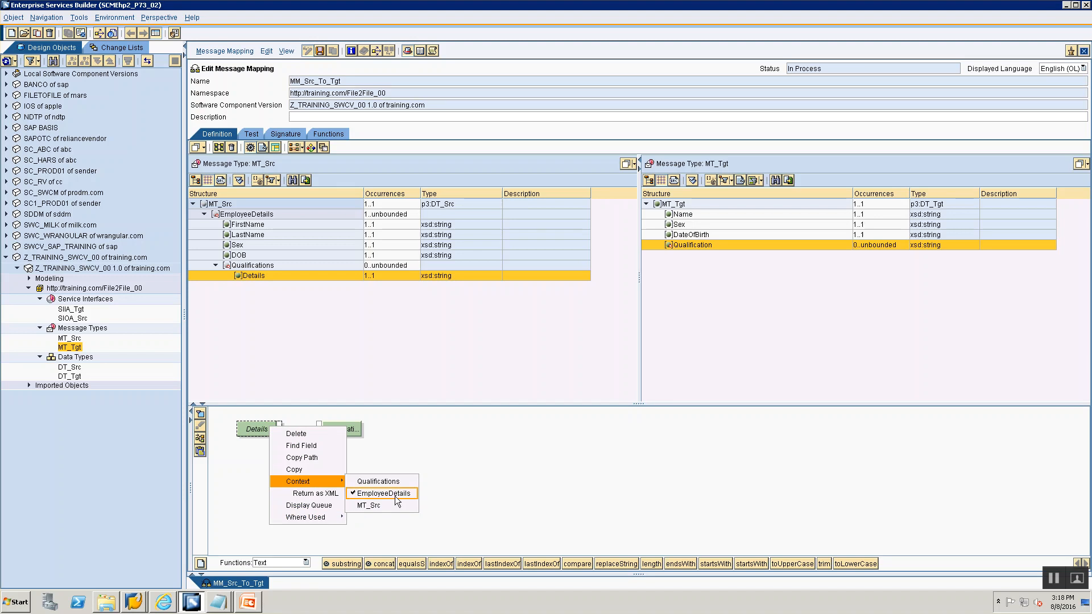
left_click(498, 464)
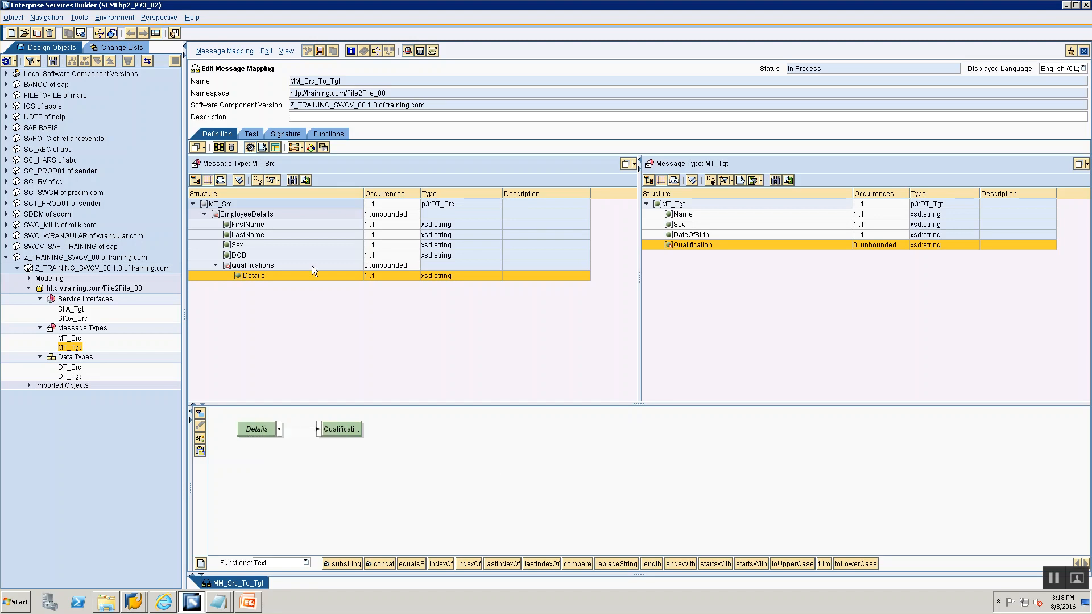
- Save the message mapping, open its test view and expand the MT_Src and EmployeeDetails test instance nodes
left_click(320, 51)
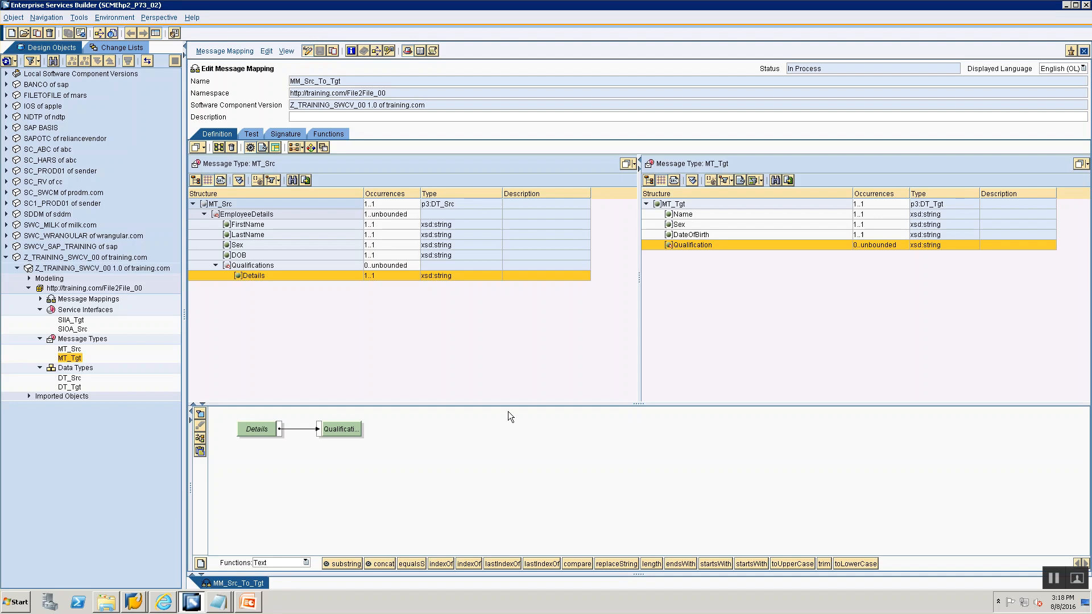
left_click(251, 134)
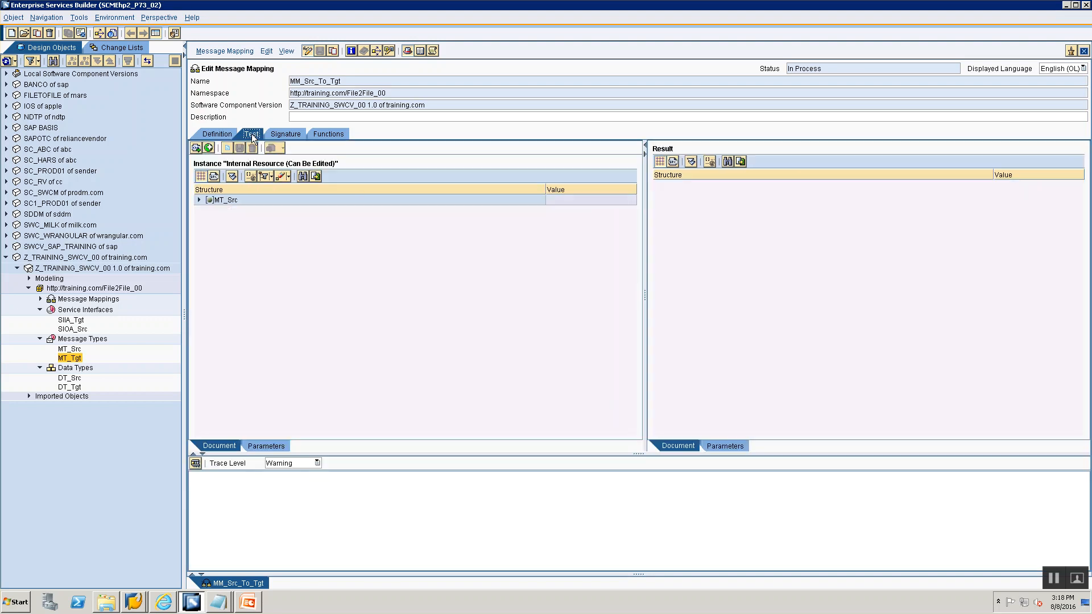
left_click(199, 200)
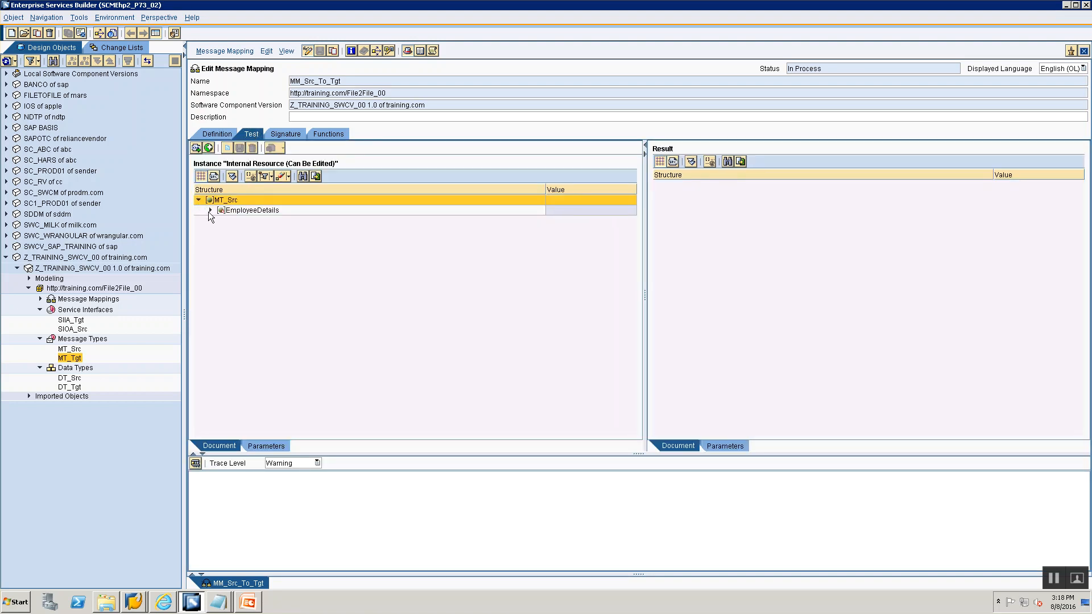
left_click(210, 210)
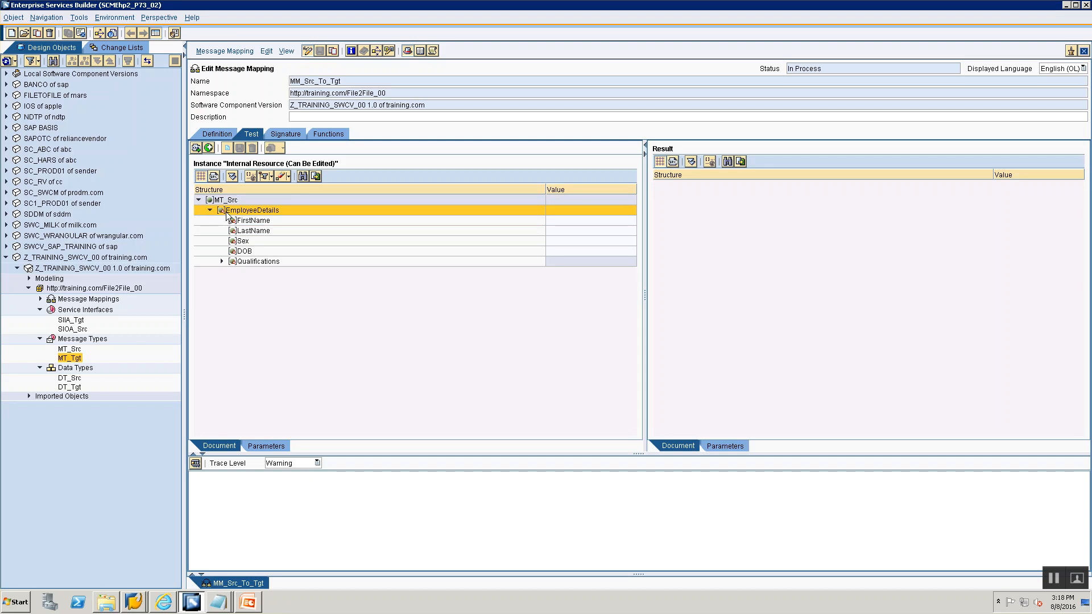
- Enter test values: a sample first name and last name, Sex M, and a date of birth for DOB
right_click(227, 214)
left_click(550, 220)
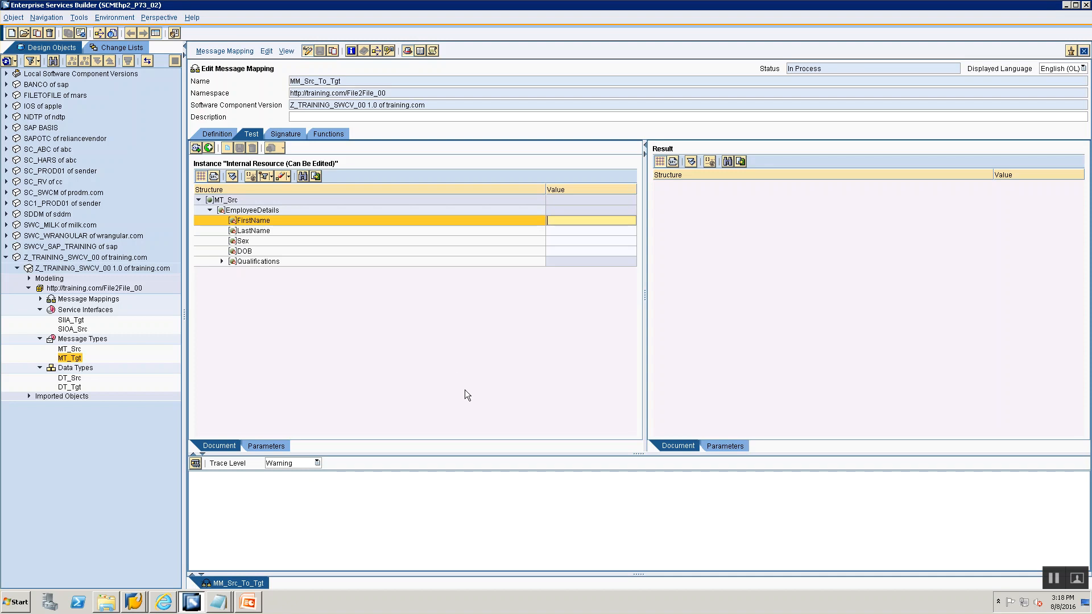
type("John")
left_click(567, 230)
type("Doe")
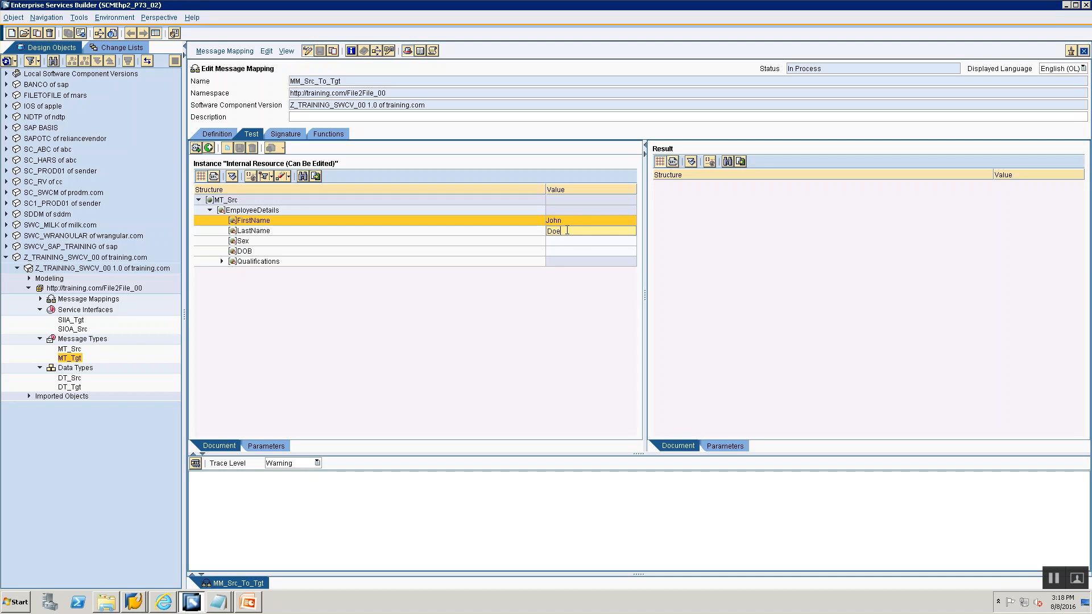
left_click(566, 244)
type("M")
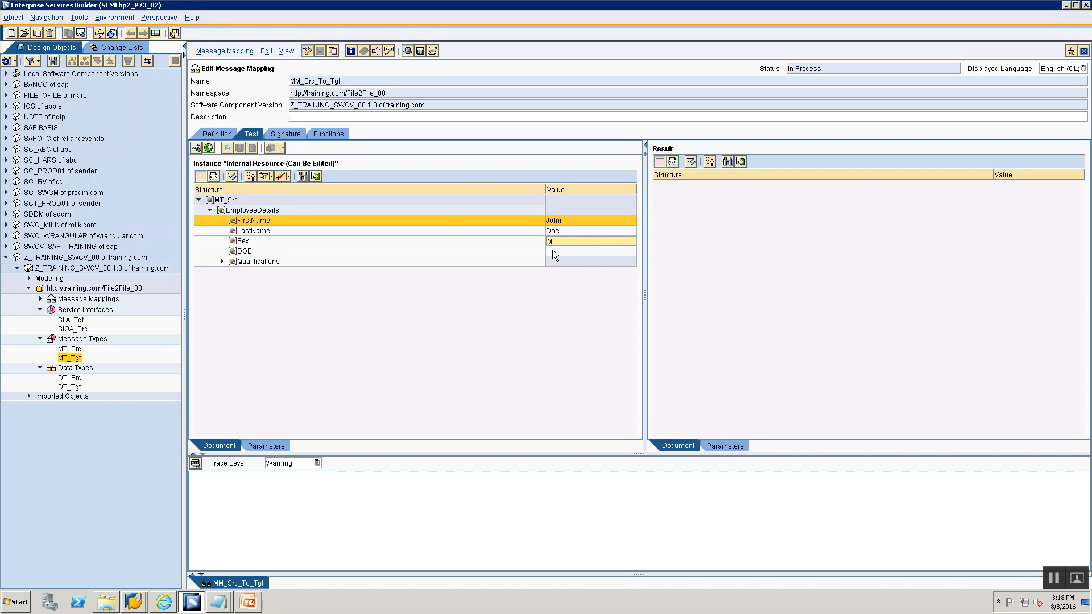
left_click(554, 251)
type("1-Jan-1")
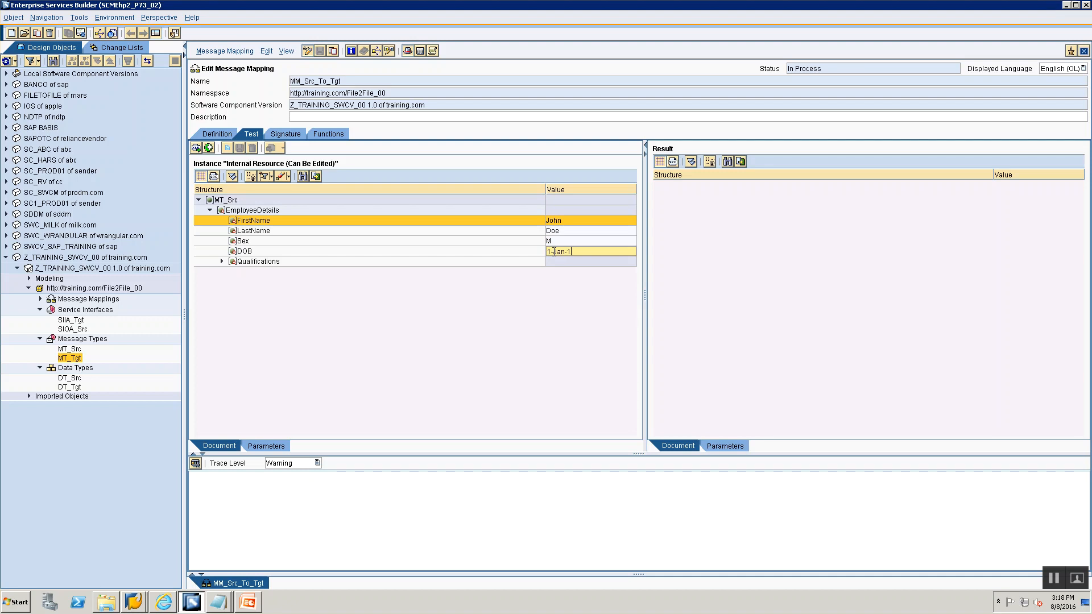
type("990")
- Expand Qualifications and enter B.Tech as the Details test value
left_click(221, 261)
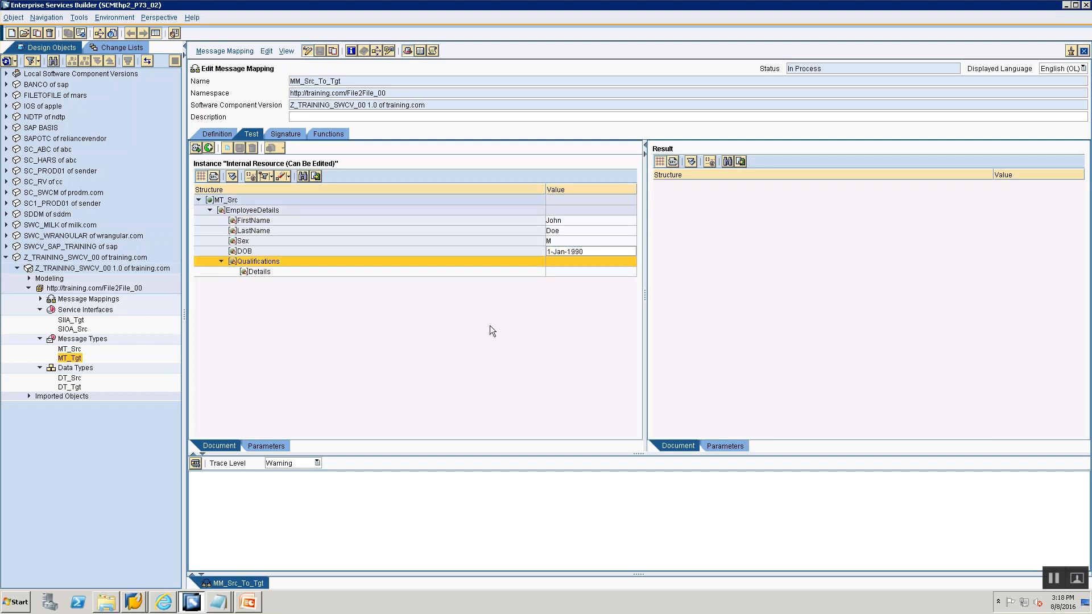
left_click(574, 271)
type("B.Tech")
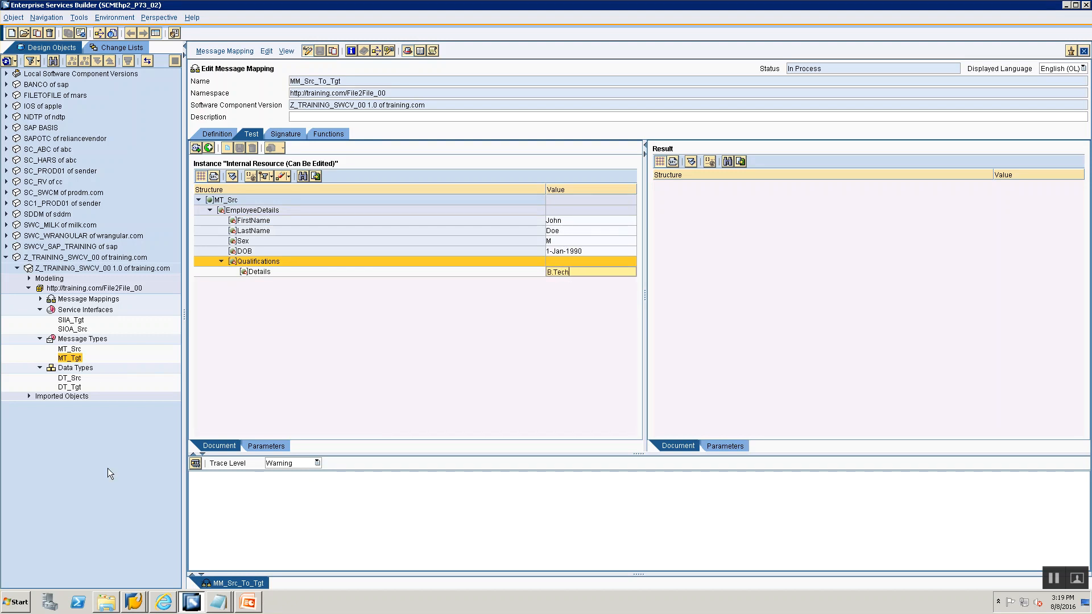
- Run the mapping test, close the processing log and expand the MT_Tgt result
left_click(196, 463)
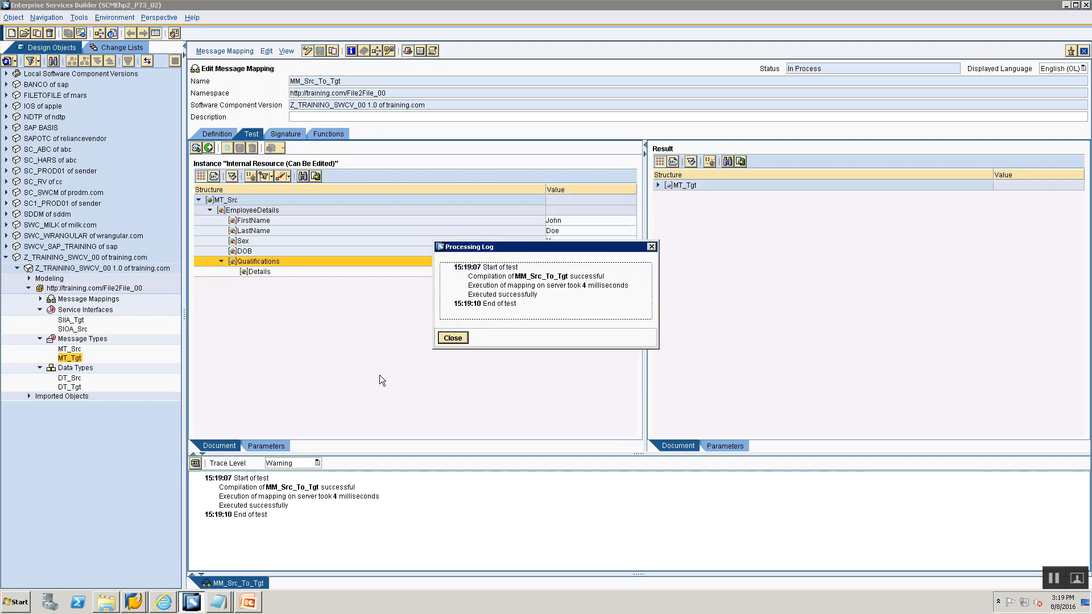
left_click(446, 339)
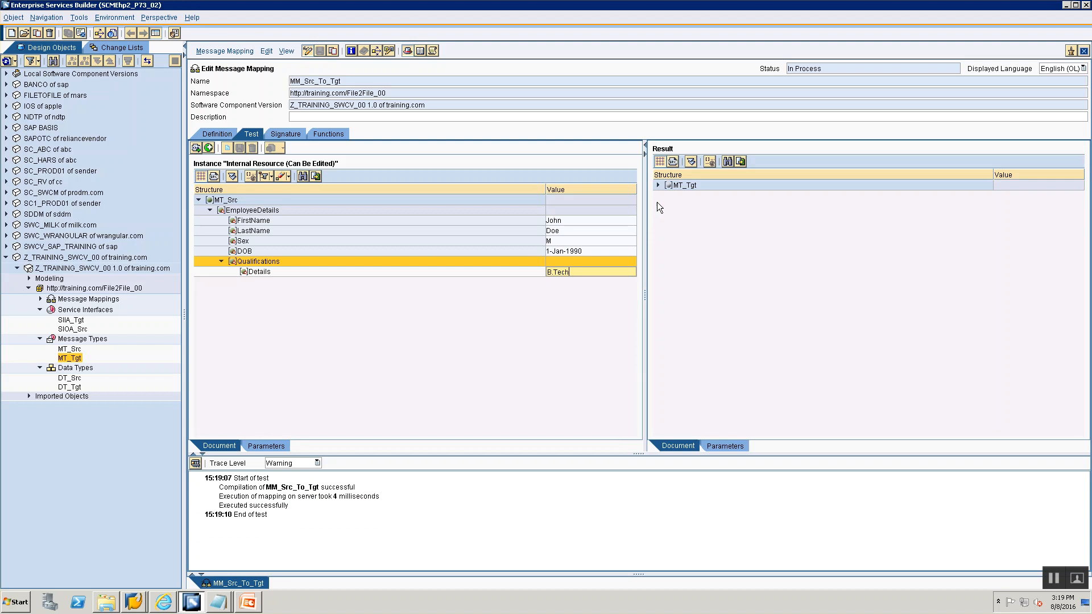
left_click(658, 184)
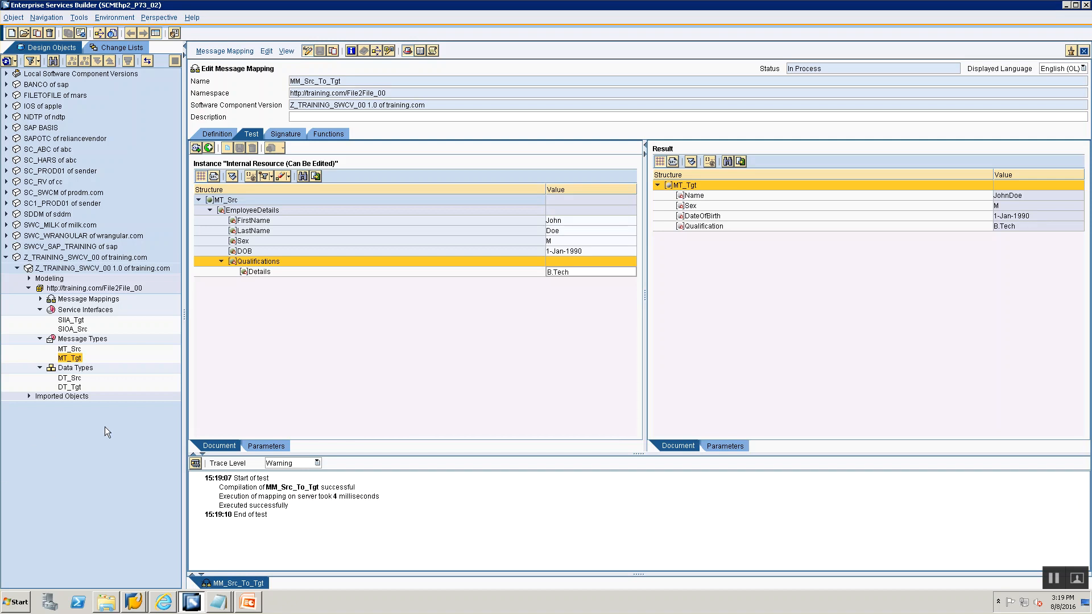
- Duplicate the Qualifications subtree in the test instance and expand the copy
right_click(258, 265)
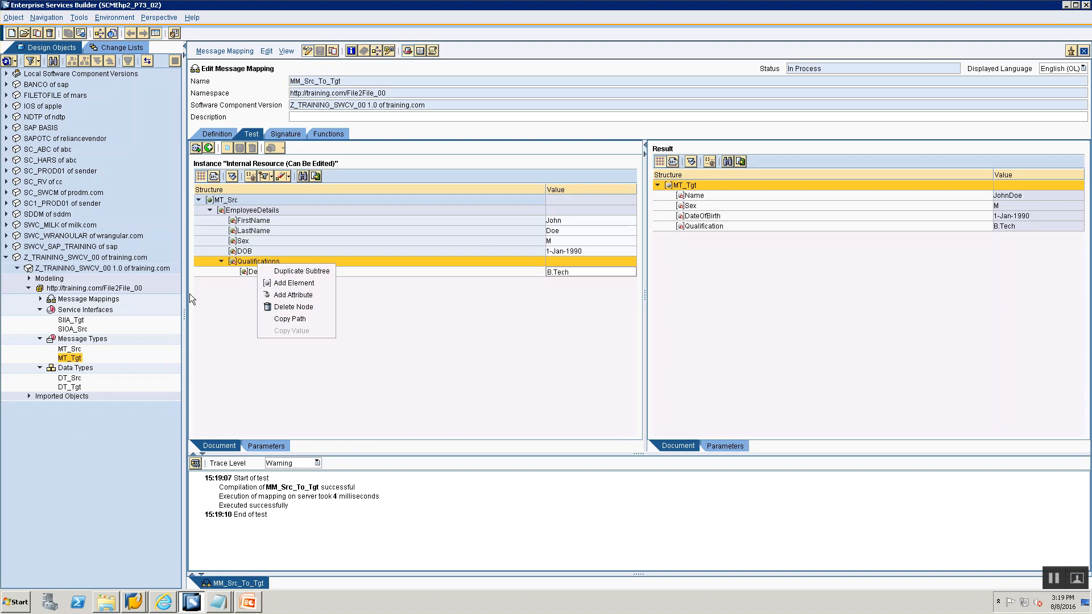
left_click(213, 289)
right_click(244, 263)
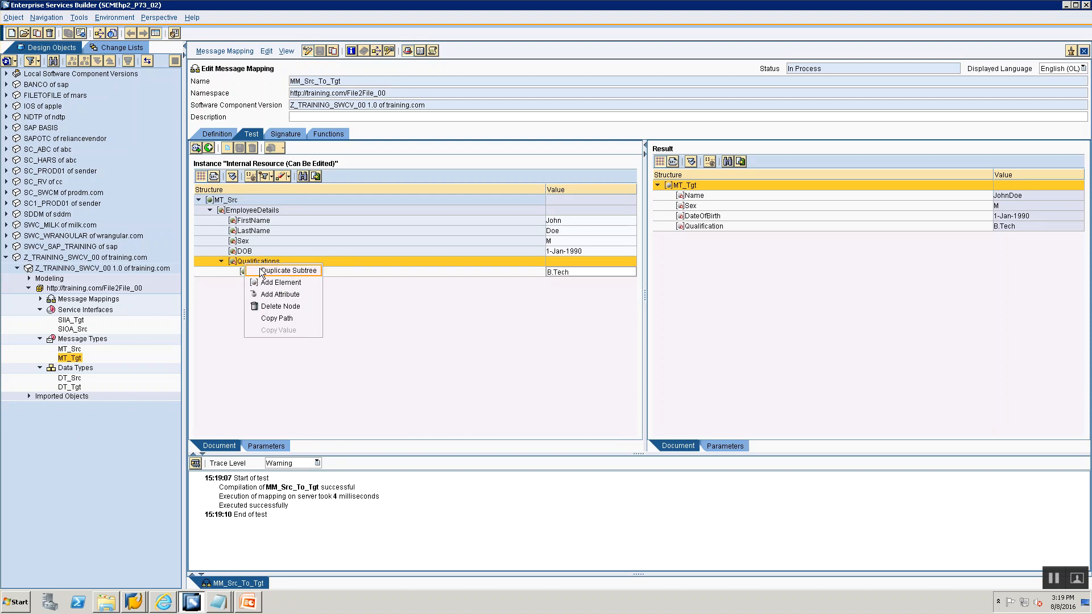
left_click(262, 270)
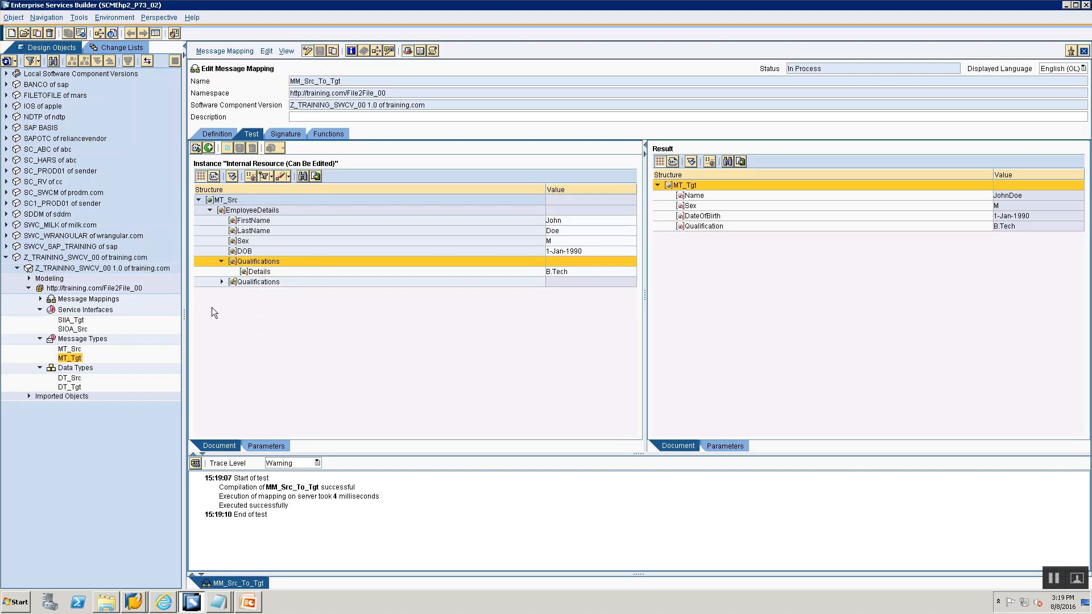
left_click(221, 282)
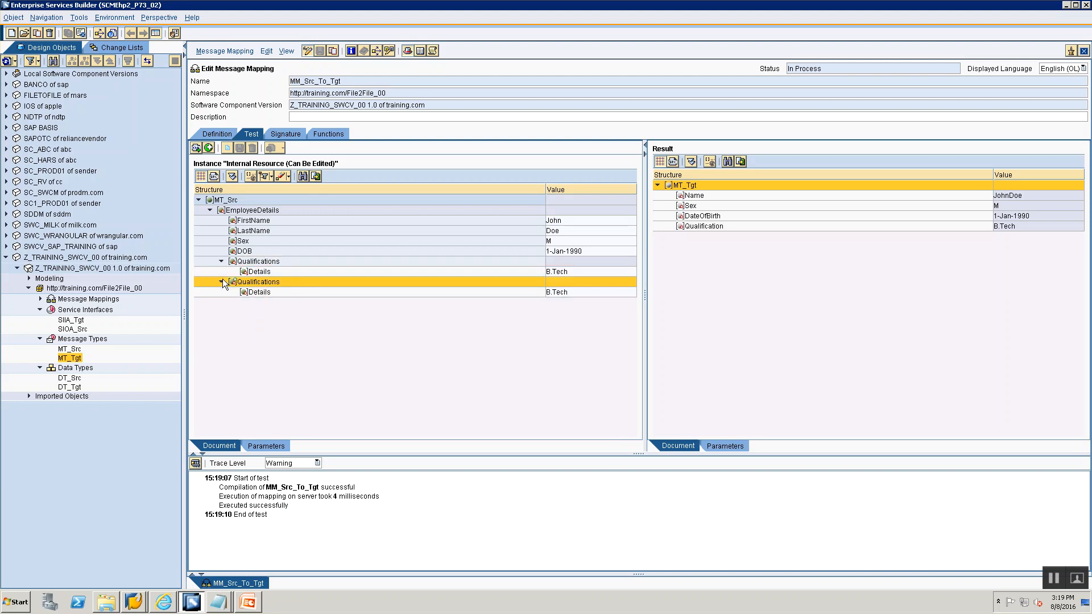
- Set the duplicated Details value to MS and rerun the mapping test, closing the processing log
left_click(578, 293)
key("BackSpace")
key("BackSpace")
key("BackSpace")
key("BackSpace")
key("BackSpace")
key("BackSpace")
type("Masters")
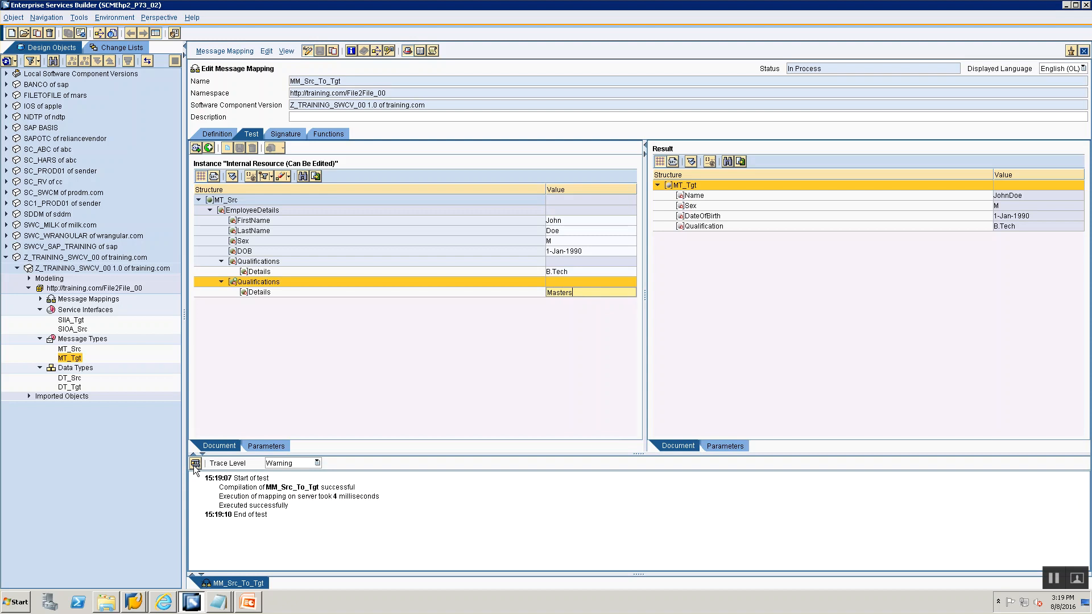
key("BackSpace")
key("BackSpace")
key("BackSpace")
key("BackSpace")
key("BackSpace")
type("S")
left_click(198, 466)
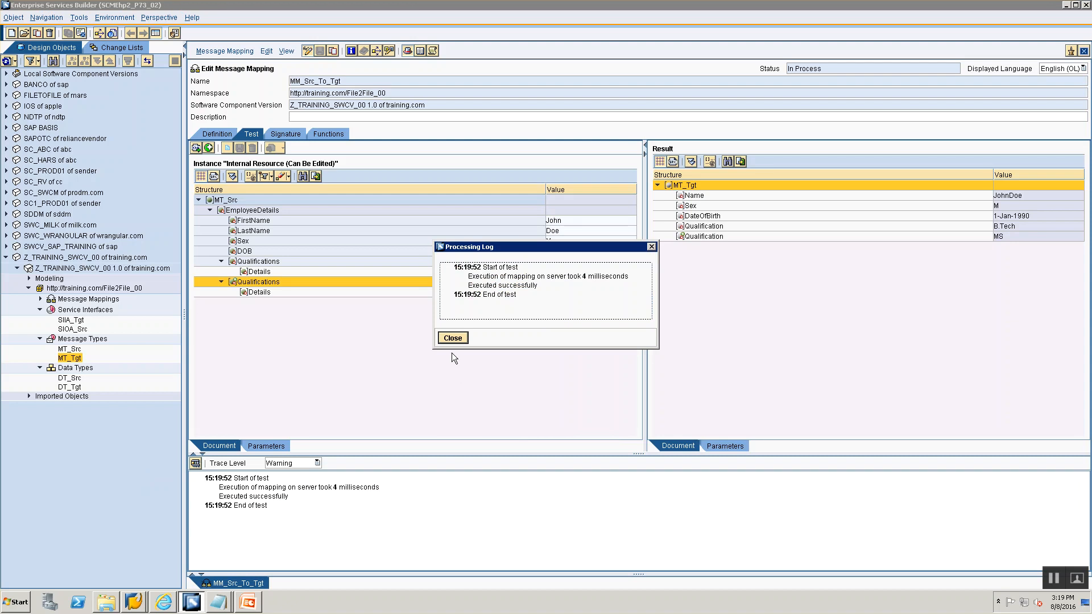
left_click(453, 339)
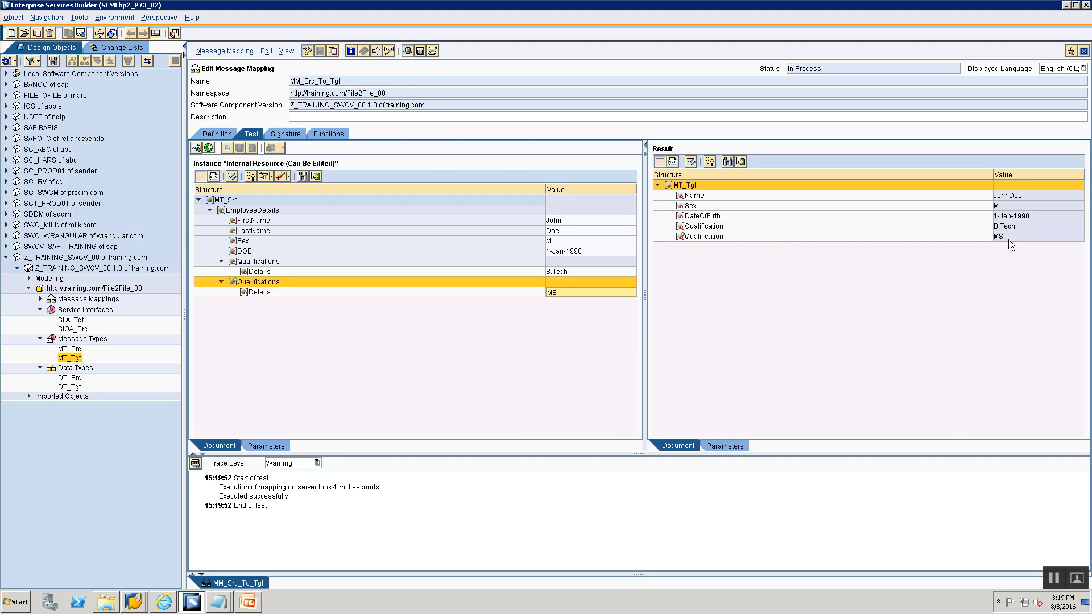
- Duplicate the EmployeeDetails subtree in the test instance and expand the copy
left_click(240, 210)
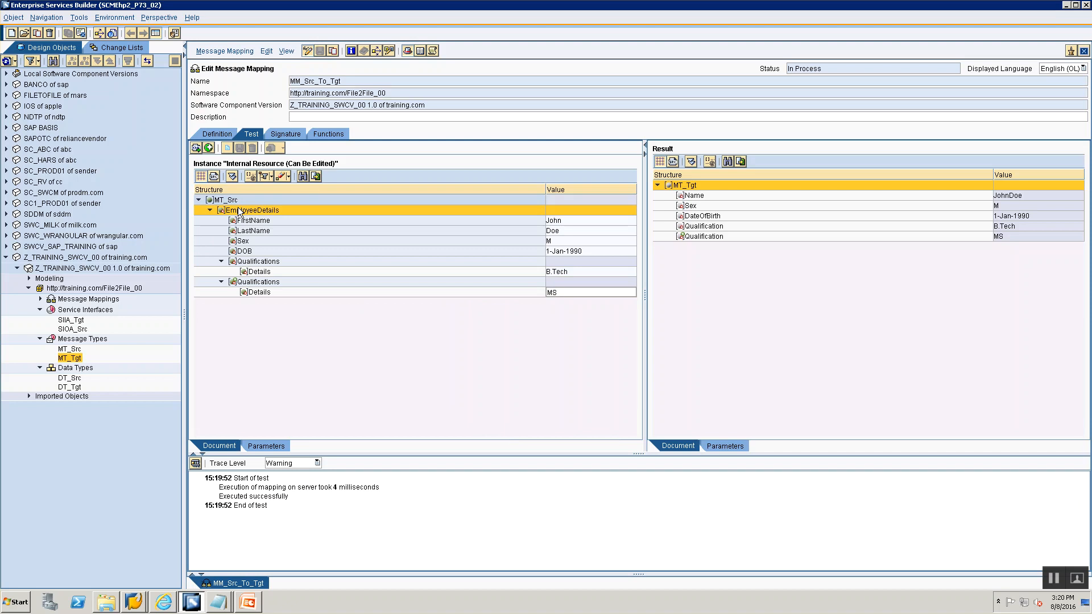
right_click(239, 212)
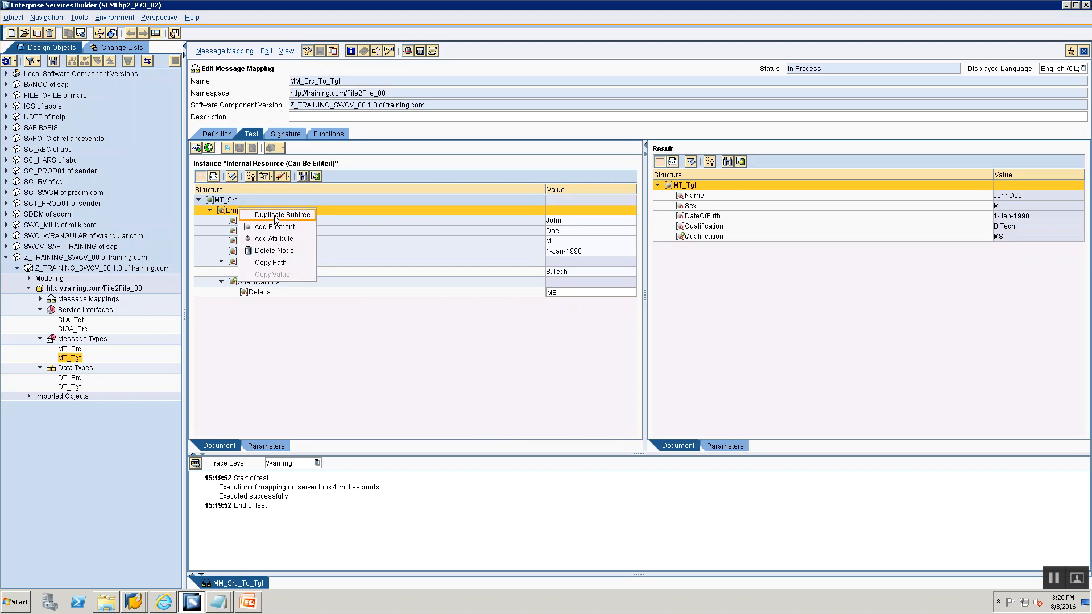
left_click(276, 215)
left_click(209, 303)
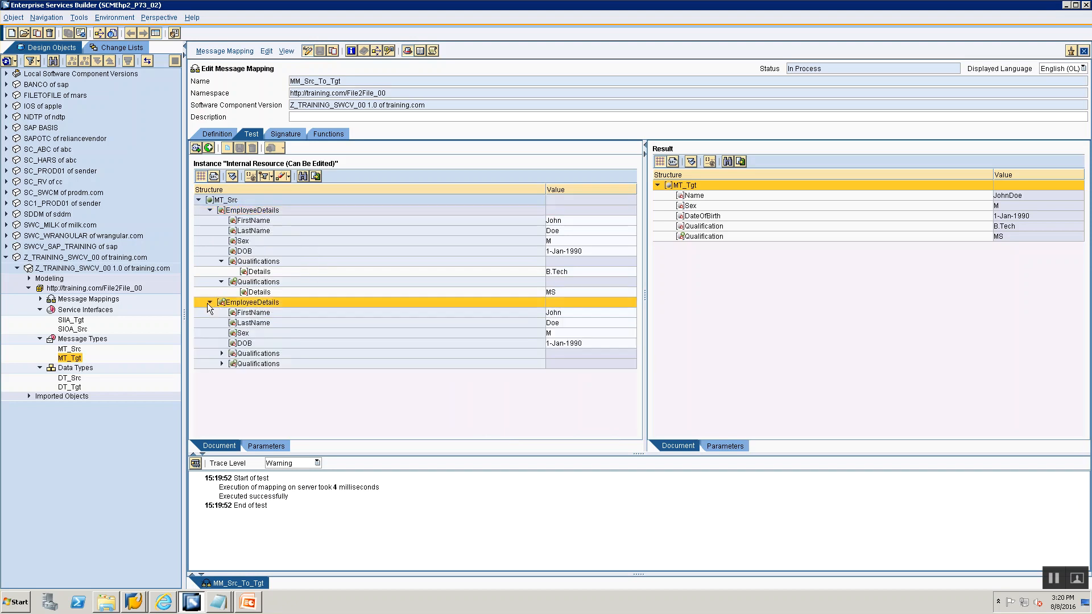
- Fill the copied EmployeeDetails with a new first name, last name, Sex F and a date of birth
left_click(572, 311)
key("BackSpace")
key("BackSpace")
key("BackSpace")
type("ane")
left_click(586, 323)
type("2")
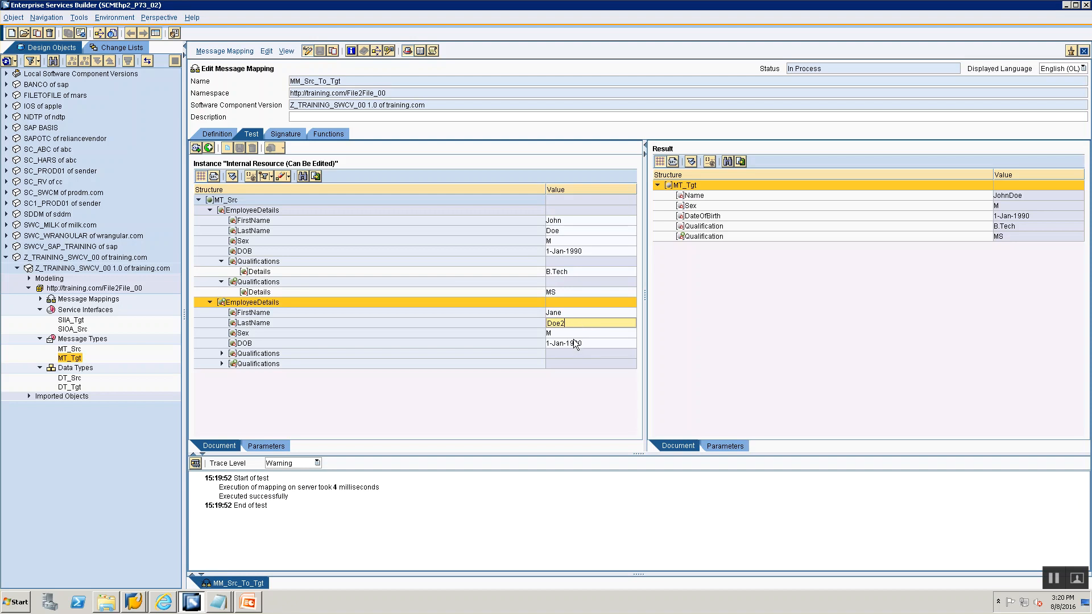
left_click(573, 334)
type("F")
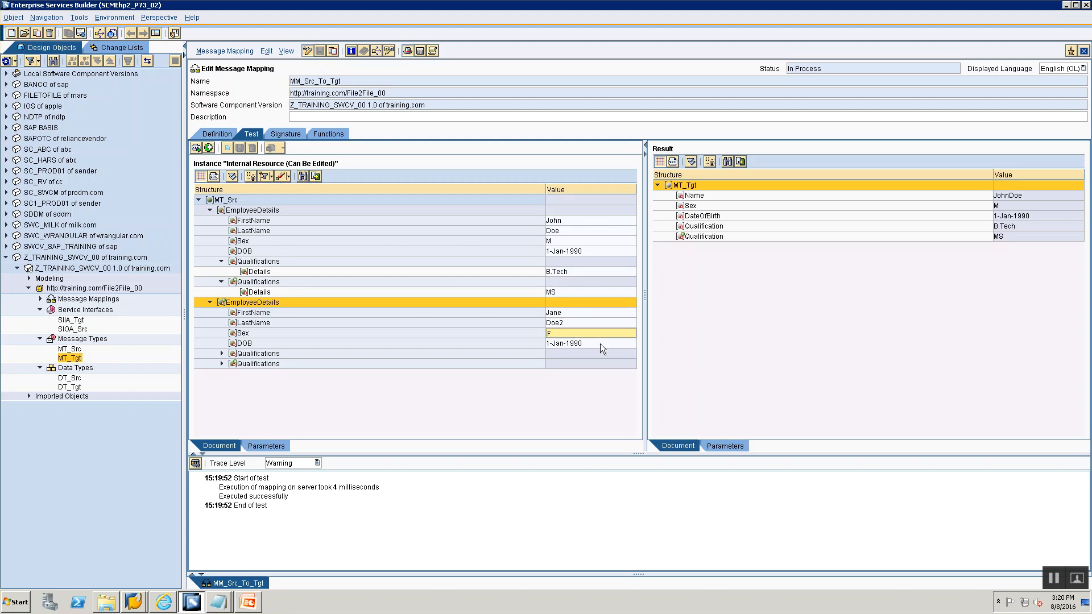
left_click(599, 344)
key("BackSpace")
type("2")
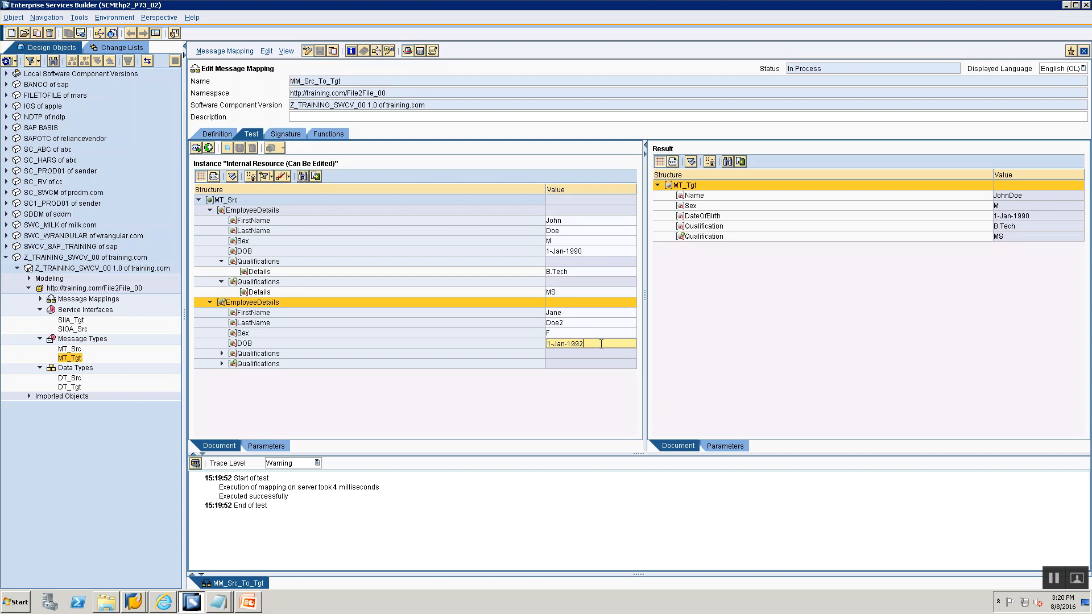
- Delete the copy's second Qualifications node and set the remaining Details value to SportsScientist
right_click(237, 362)
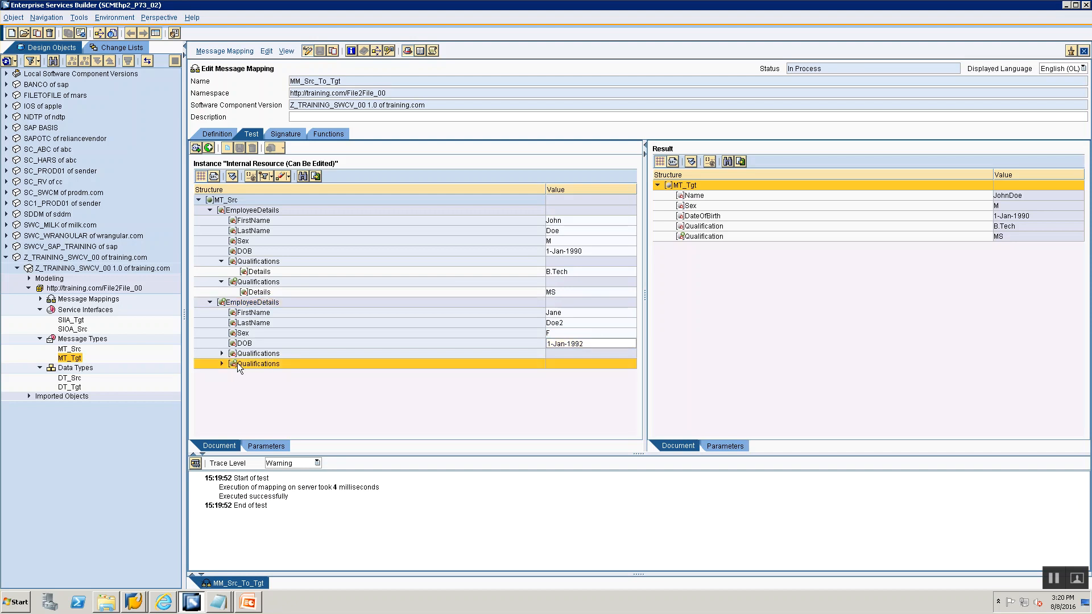
left_click(268, 406)
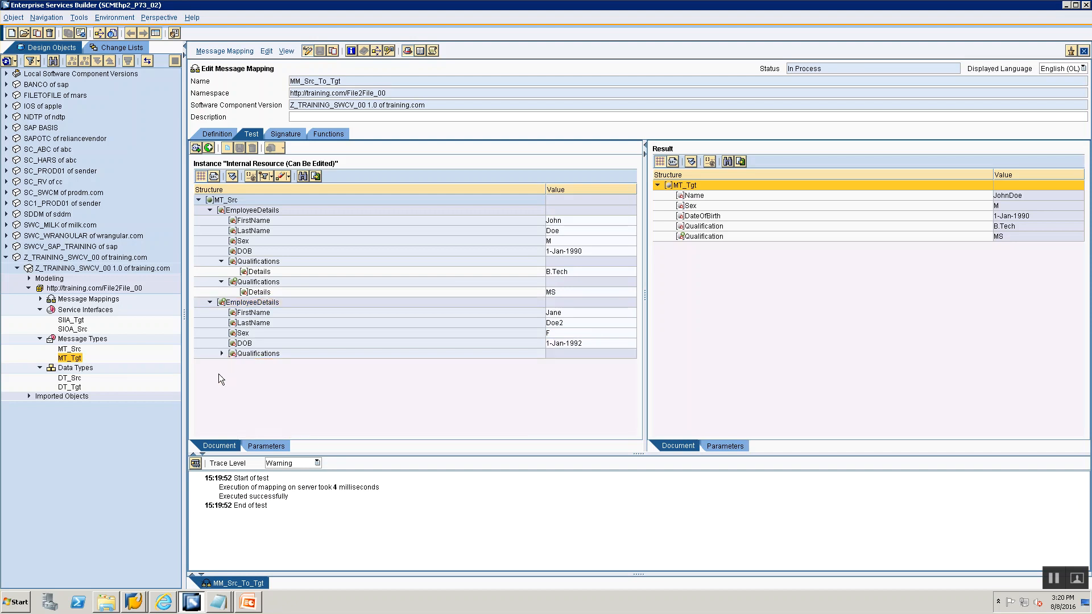
left_click(220, 354)
left_click(572, 363)
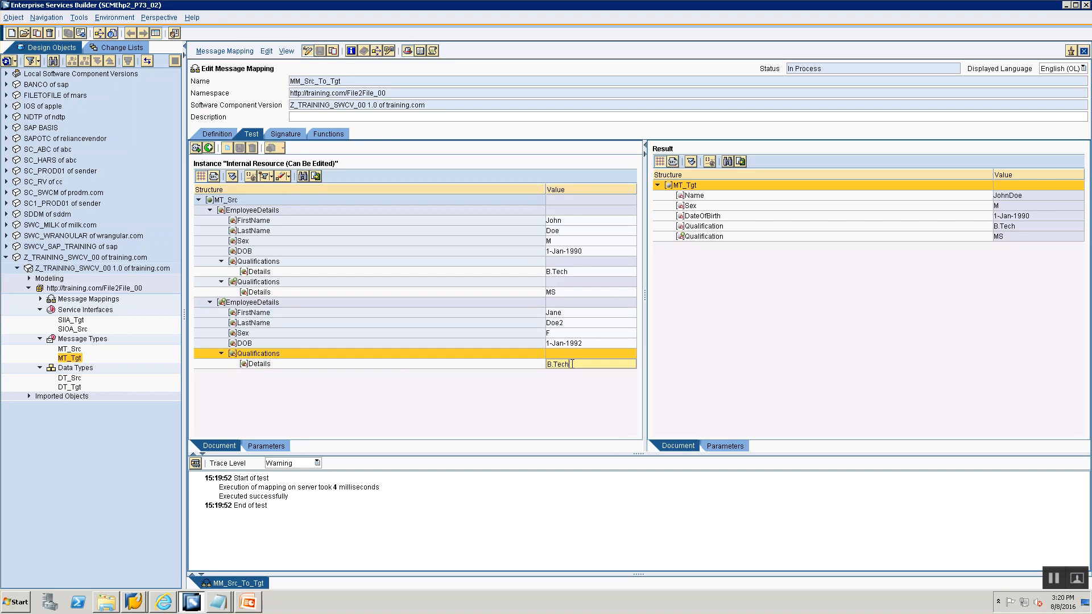
key("BackSpace")
key("BackSpace")
key("BackSpace")
key("BackSpace")
key("BackSpace")
key("BackSpace")
type("SportsSecientist")
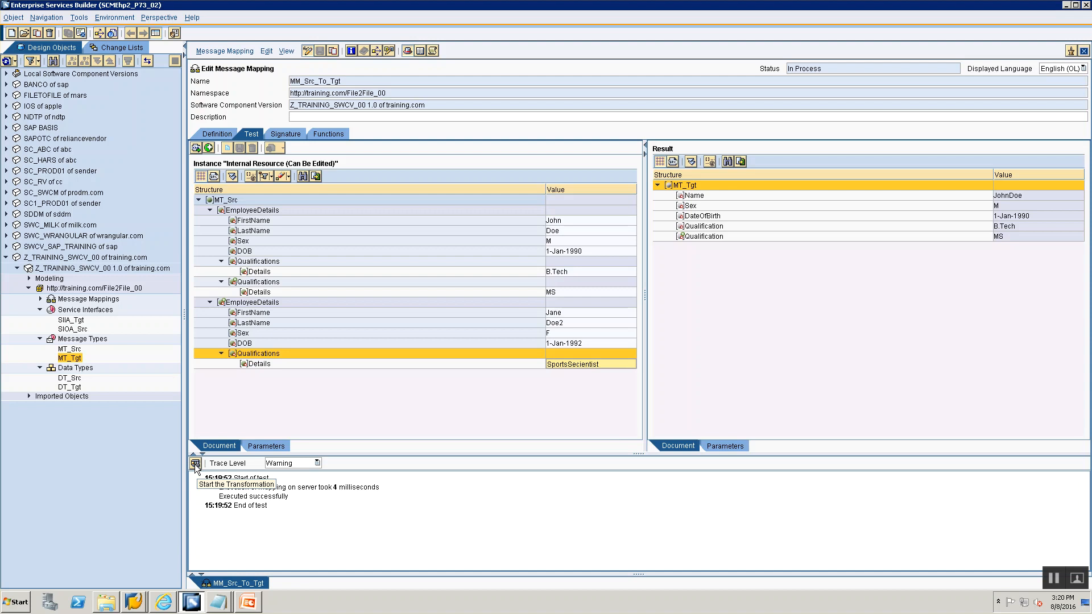
- Rerun the mapping test and close the processing log
left_click(195, 464)
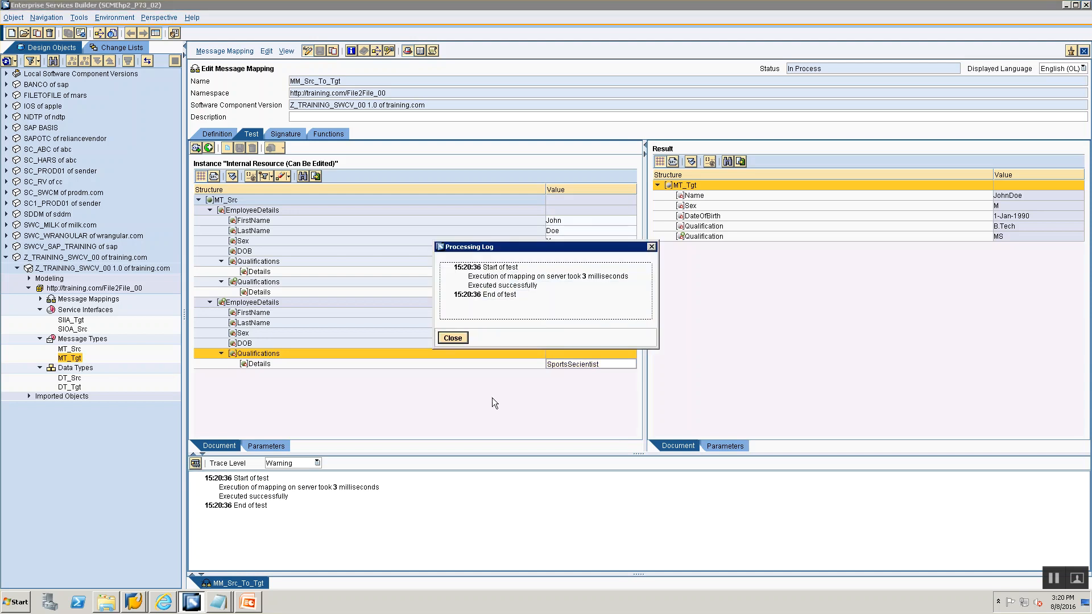
left_click(452, 338)
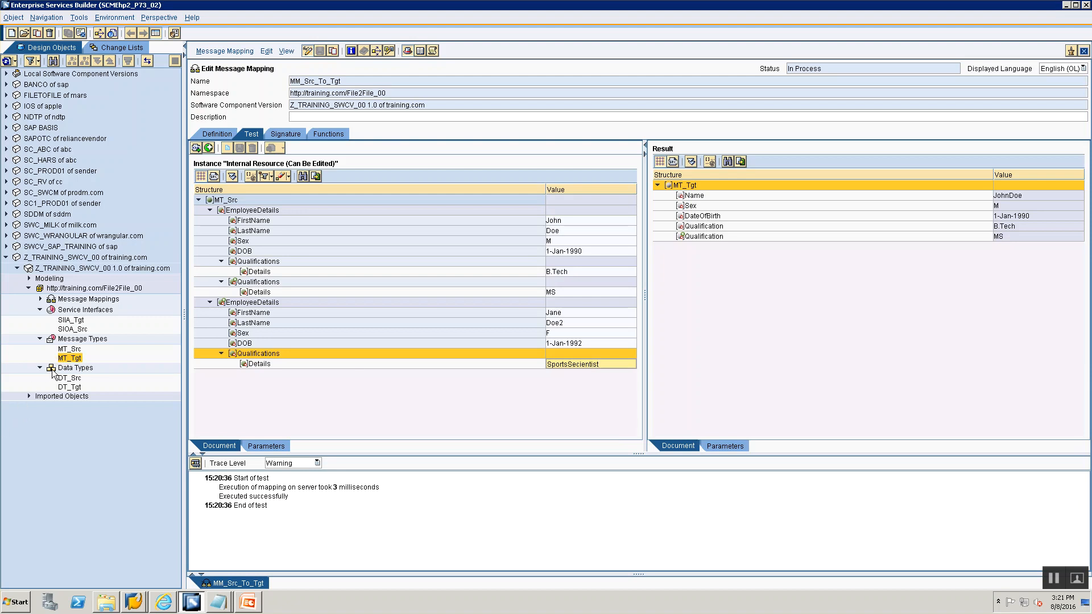
- Open the DT_Tgt and DT_Src data types to compare their structures
double_click(68, 387)
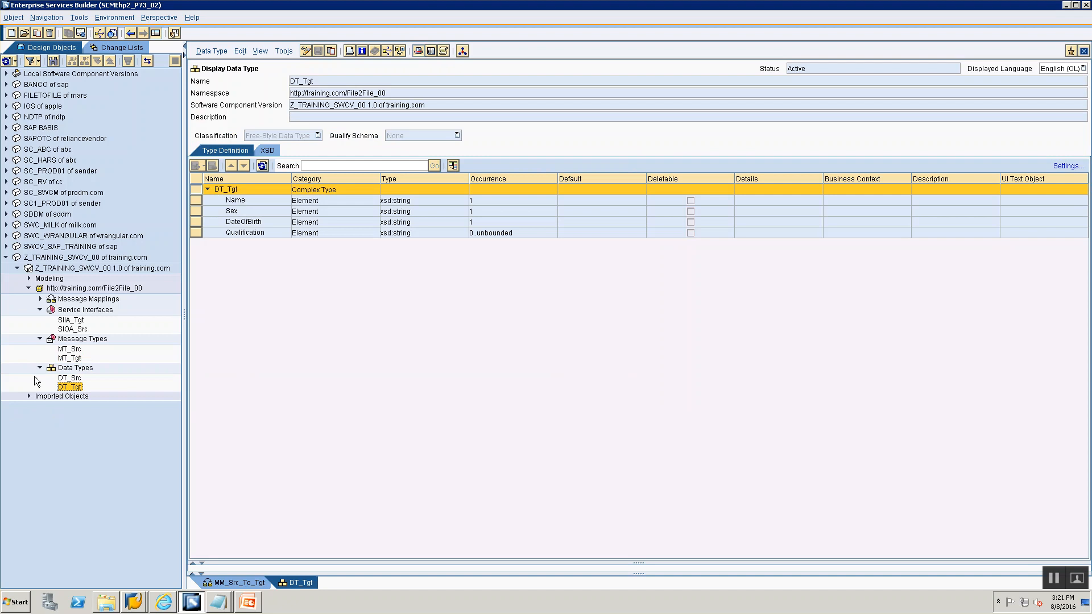
double_click(69, 378)
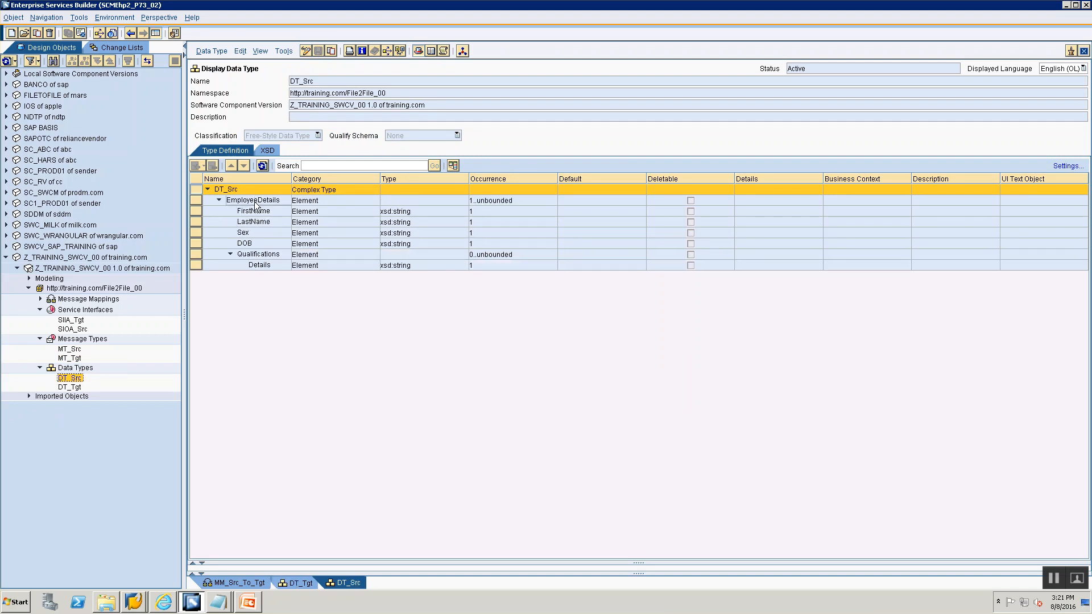
double_click(67, 387)
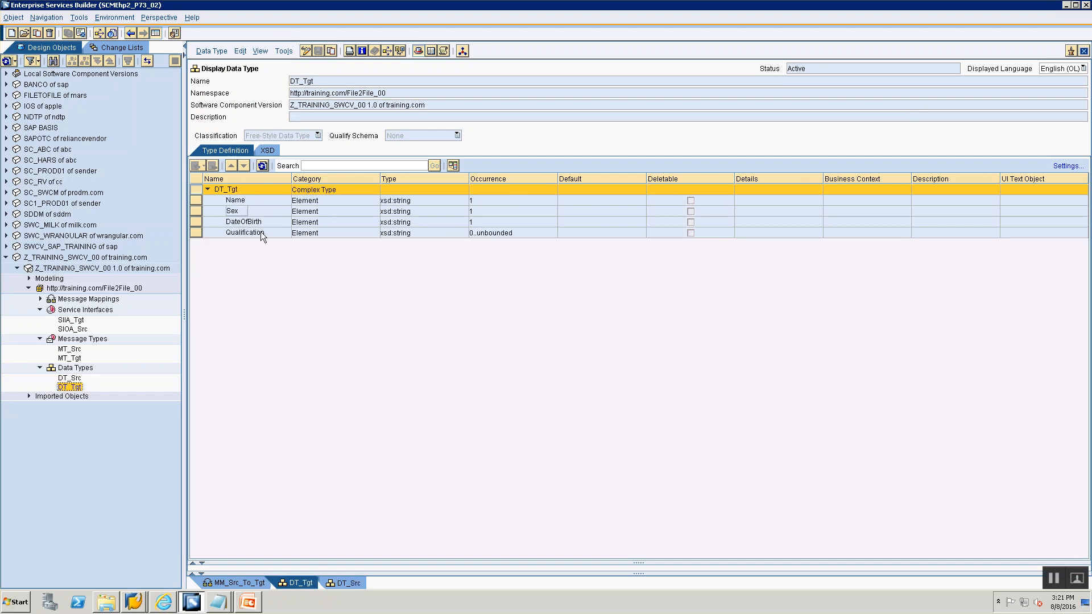
- Switch DT_Tgt to edit mode and insert an EmployeeInfo subelement under its root
left_click(307, 53)
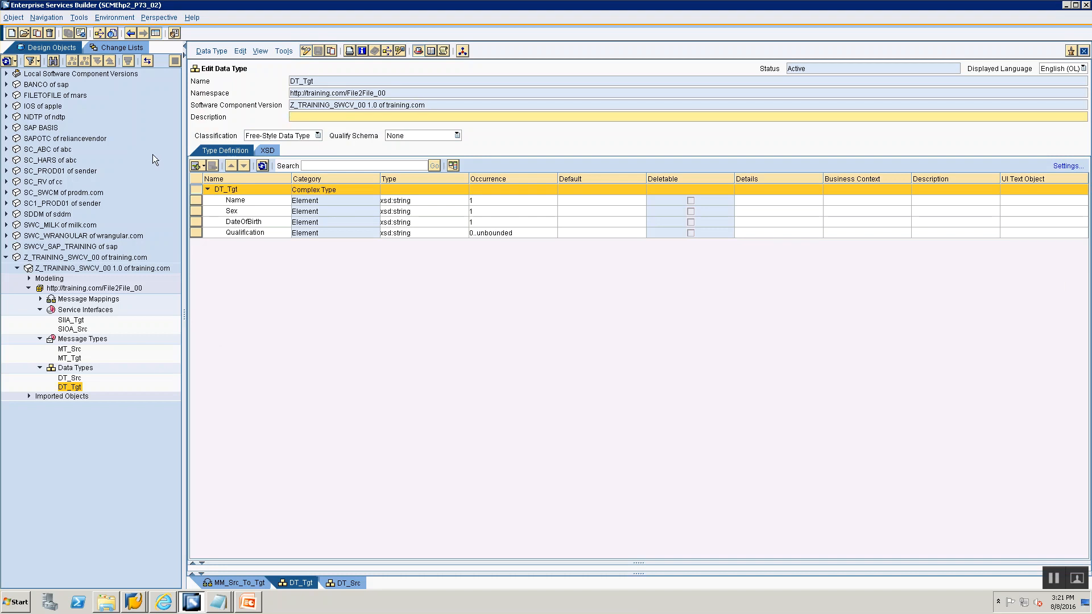
left_click(203, 165)
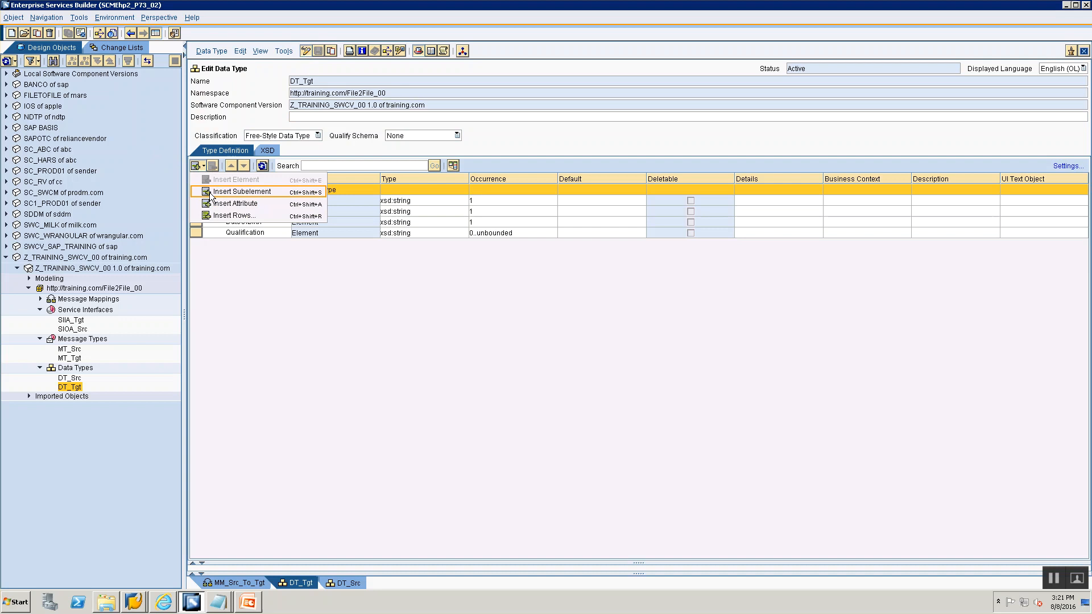
left_click(233, 191)
type("E")
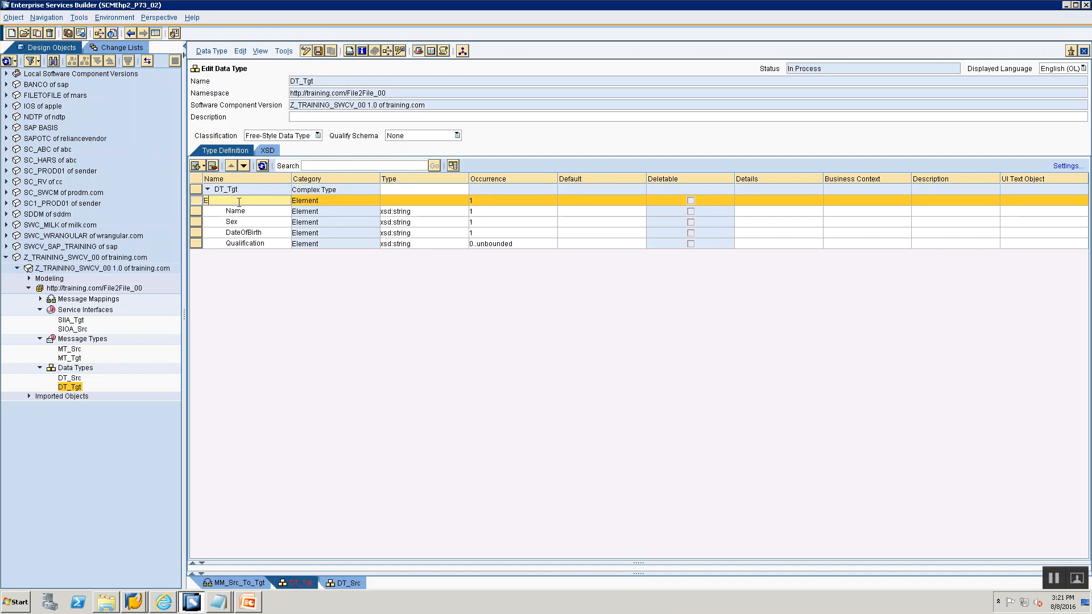
type("mployeeInfo")
left_click(452, 193)
left_click(463, 200)
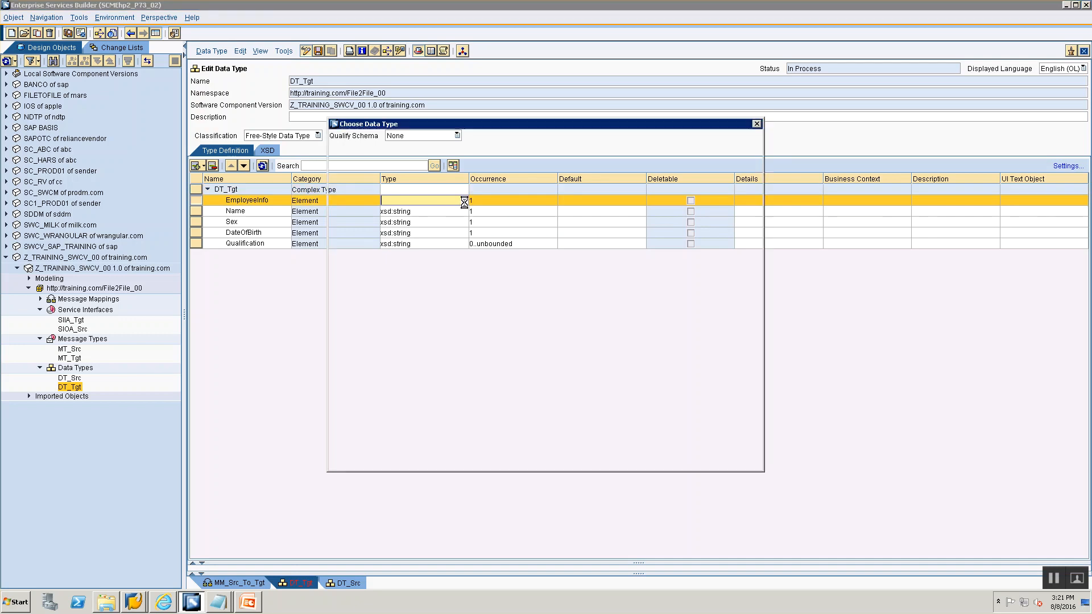
key("Escape")
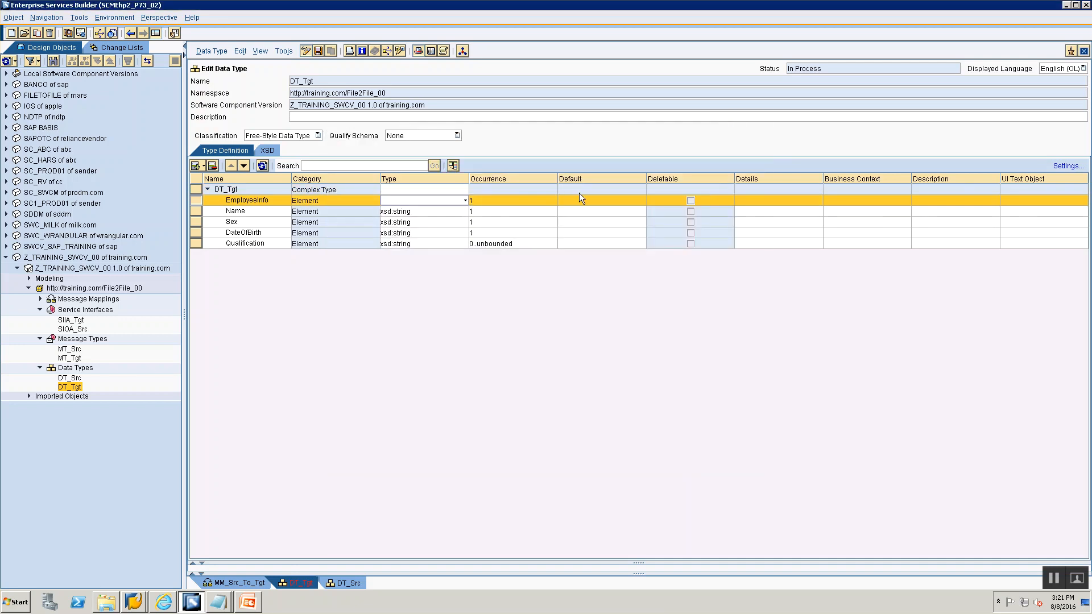
- Set the EmployeeInfo occurrence maxOccurs to unbounded
left_click(554, 200)
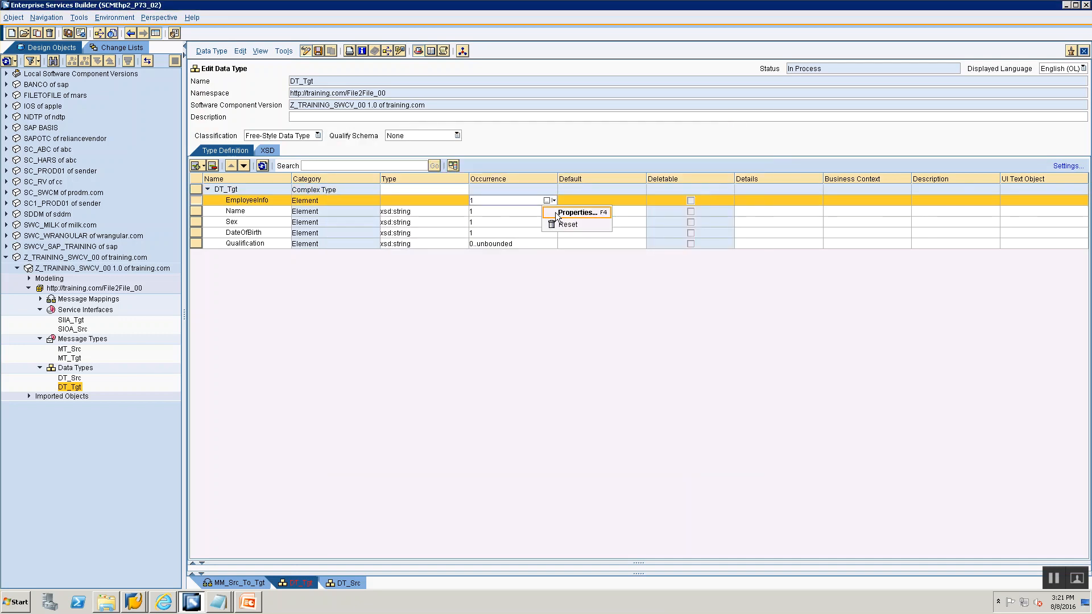
left_click(569, 210)
left_click(591, 301)
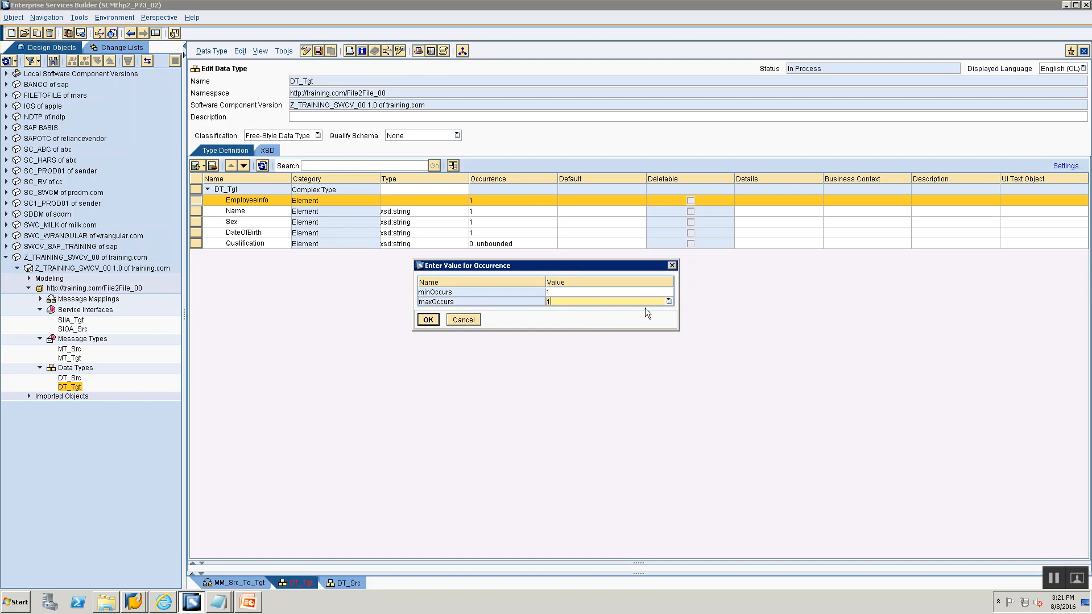
left_click(669, 302)
left_click(574, 319)
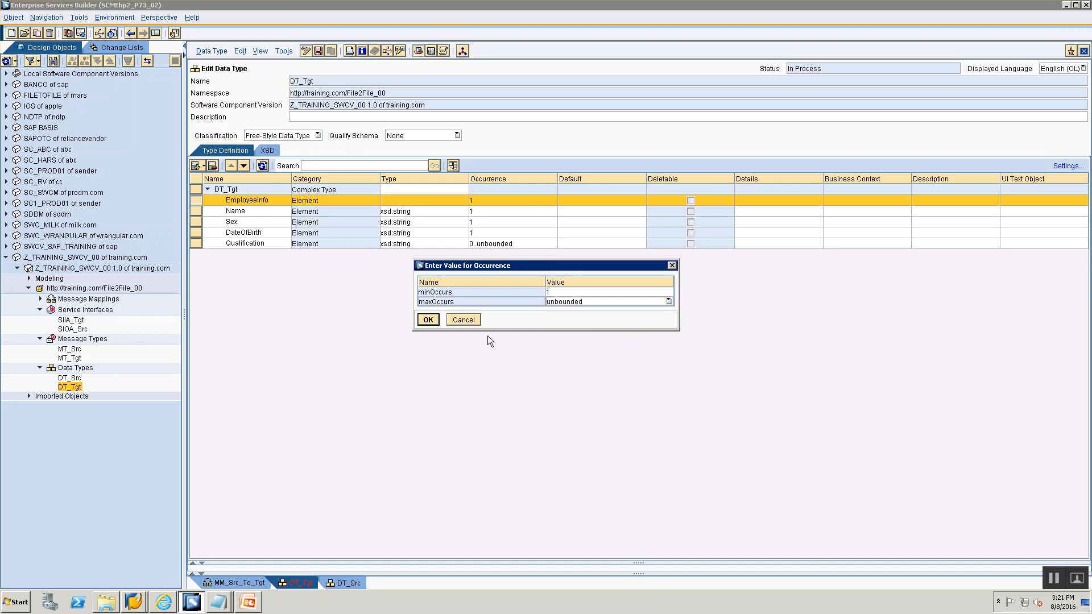
left_click(428, 320)
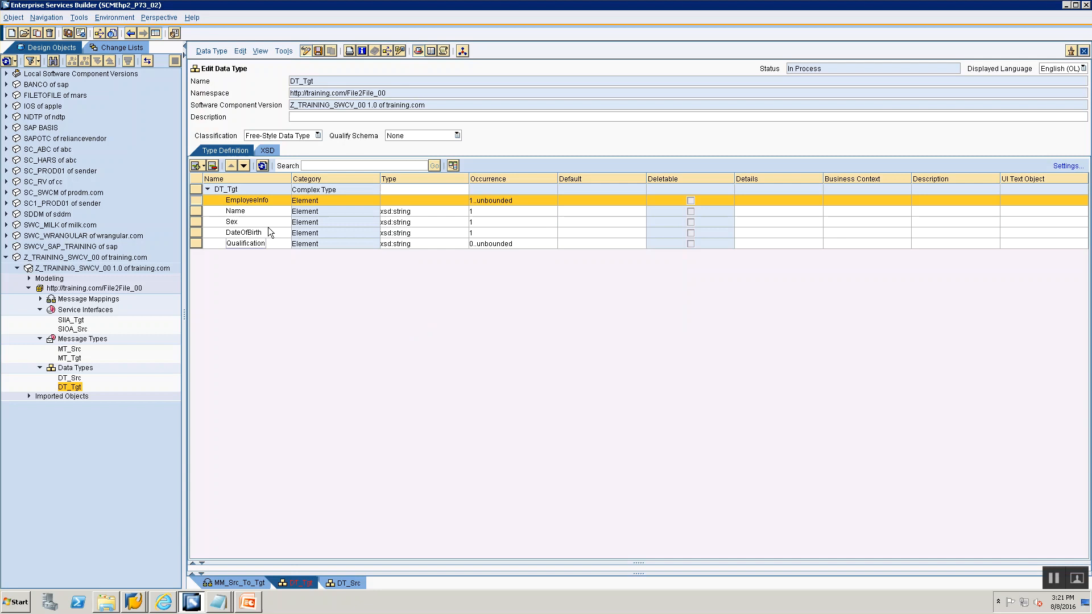
- Cut the Name, Sex, DateOfBirth and Qualification elements, then leave edit mode without saving
left_click(193, 210)
left_click(195, 242, "shift")
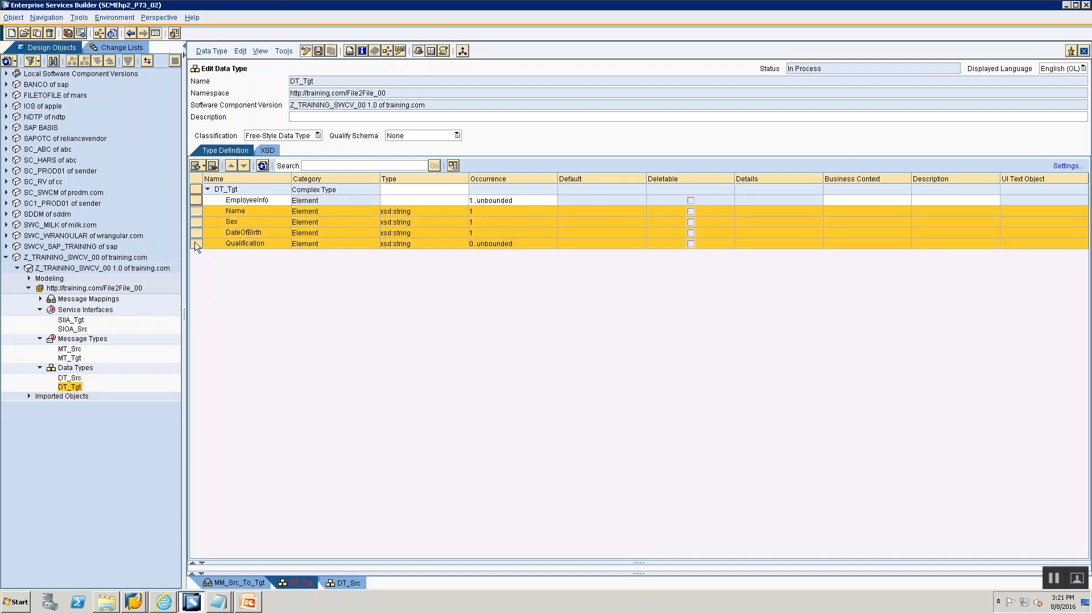
right_click(194, 241)
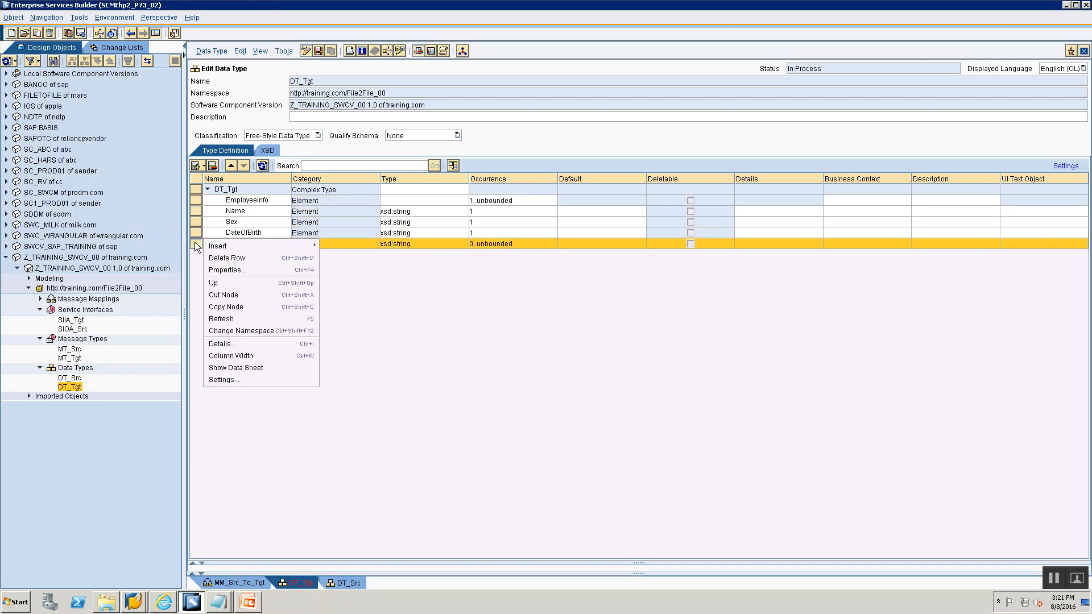
left_click(296, 293)
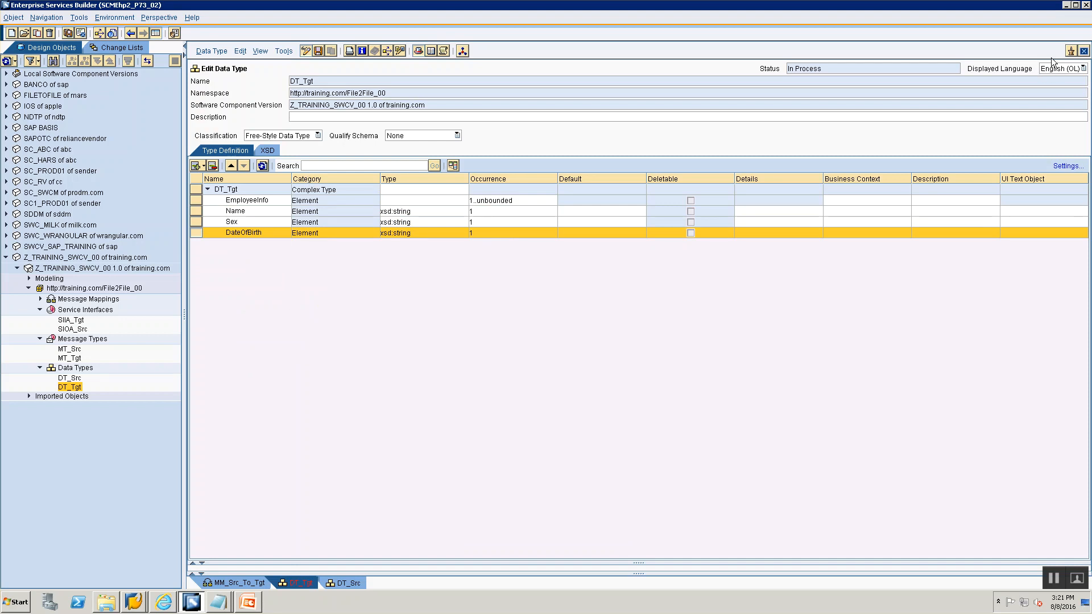
left_click(305, 51)
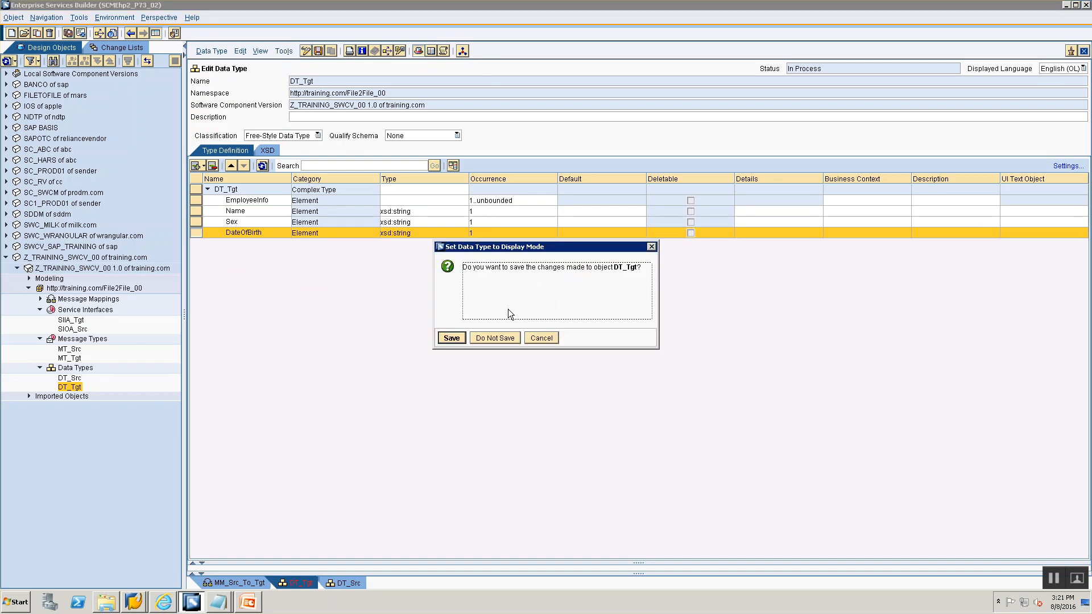
left_click(498, 341)
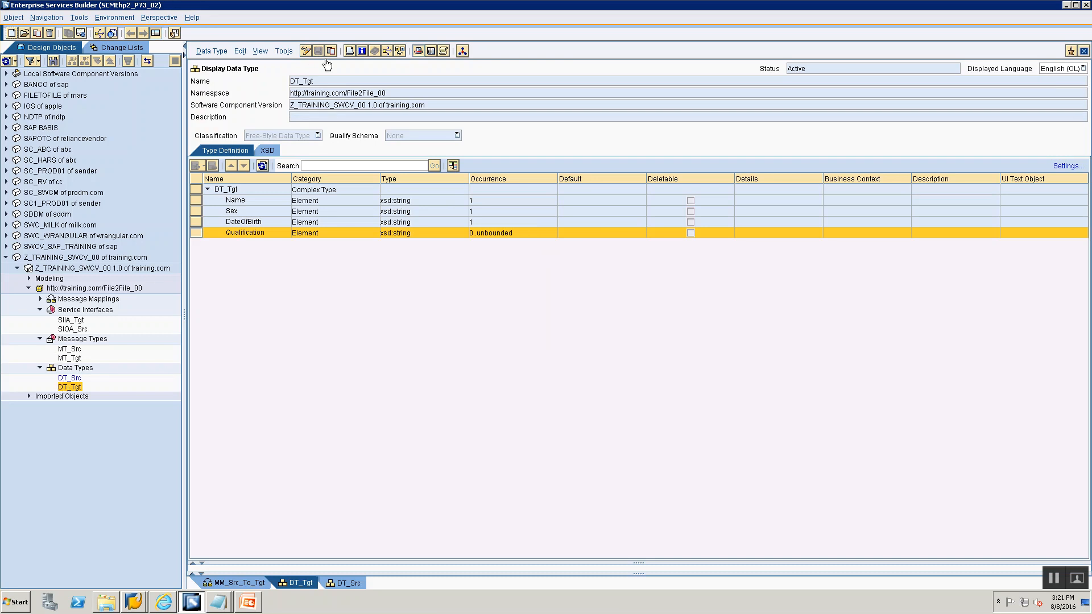
- Re-enter edit mode on DT_Tgt and add an EmployeeInfo subelement beneath the DT_Tgt root
left_click(303, 51)
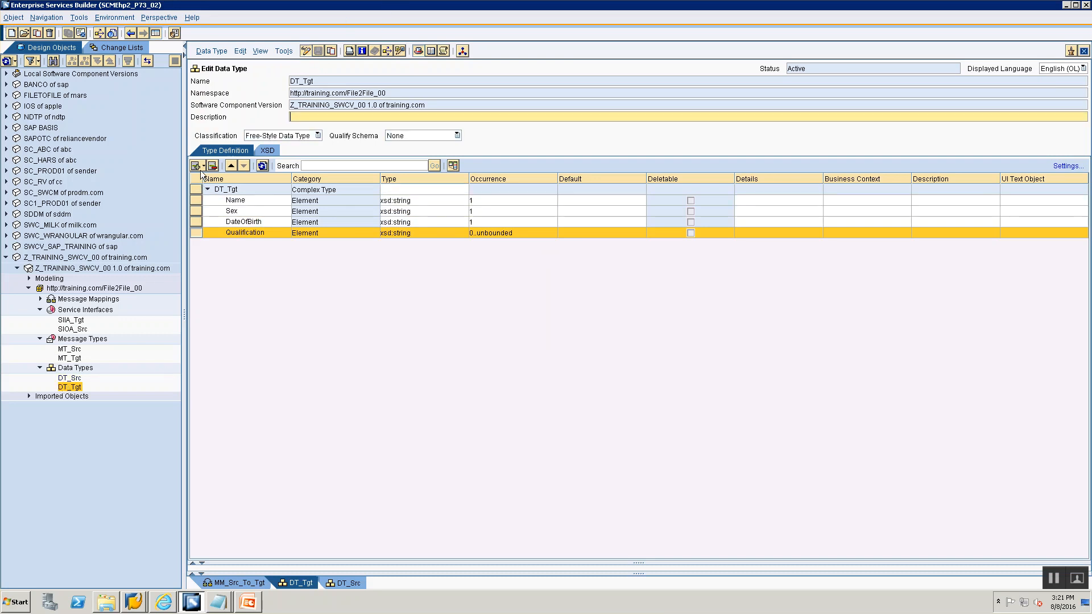
left_click(197, 199)
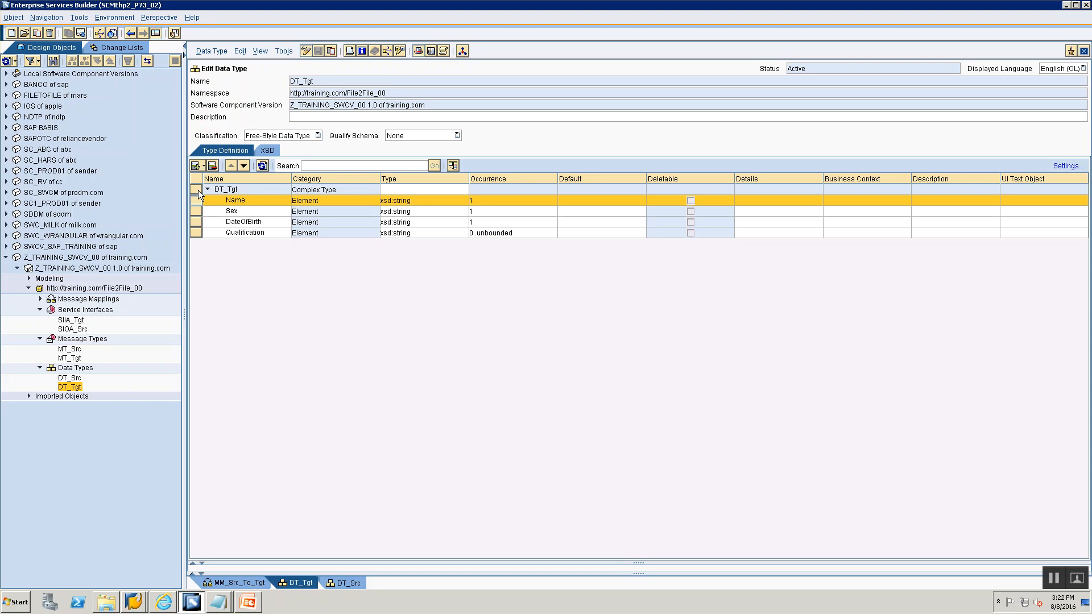
left_click(196, 190)
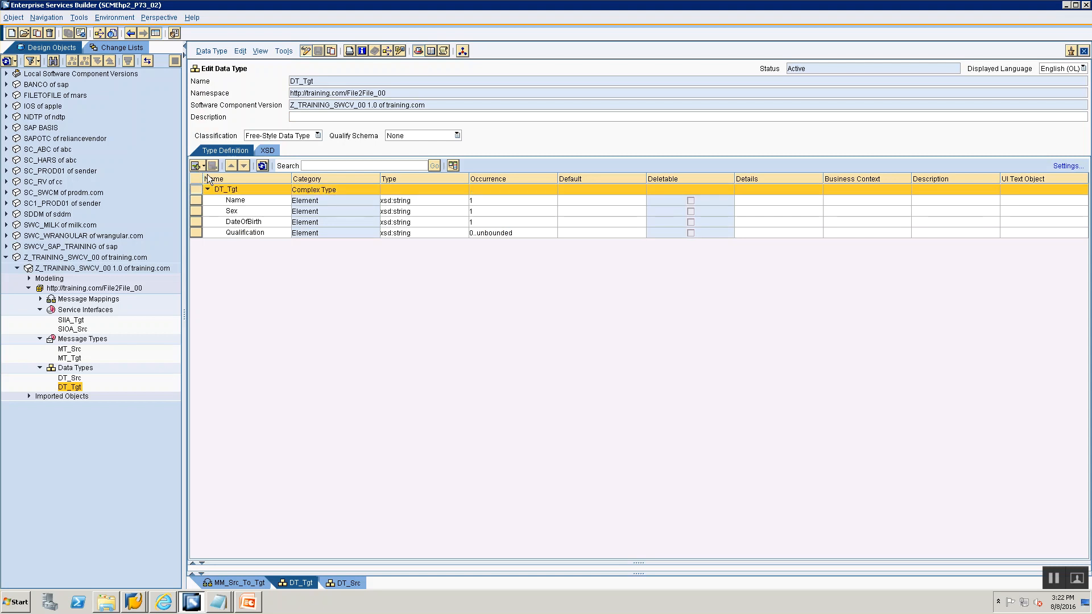
left_click(203, 167)
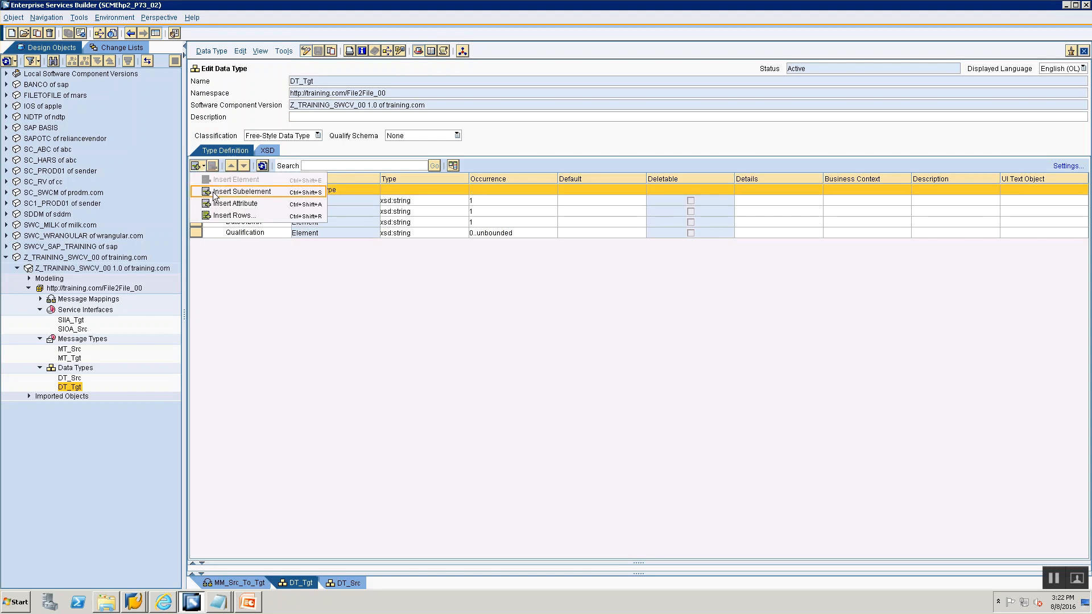
left_click(231, 191)
type("Employ")
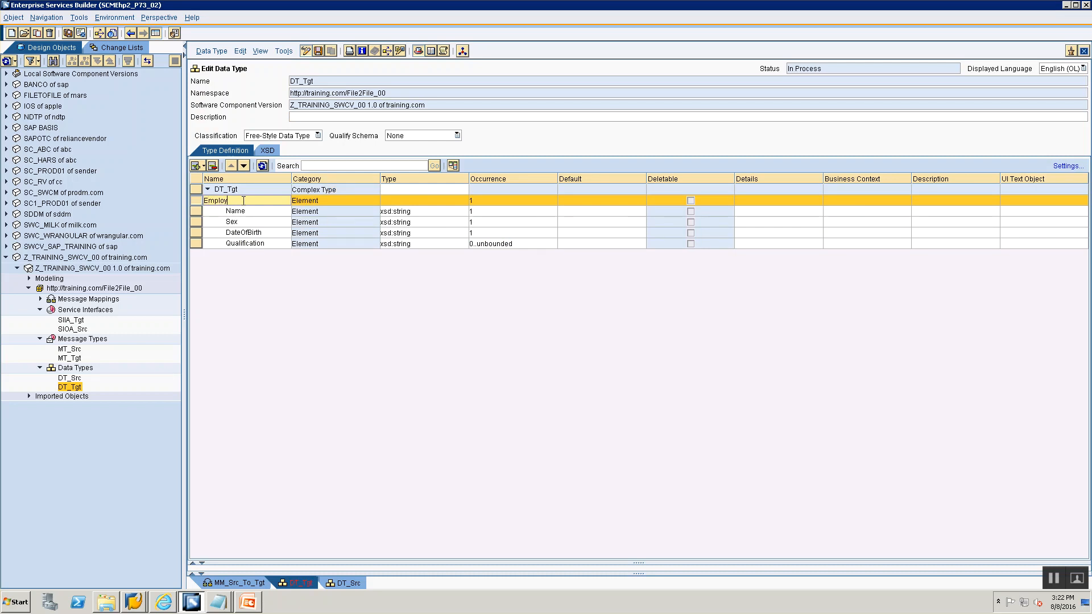
type("eeInfo")
- Change EmployeeInfo's occurrence so maxOccurs is unbounded
left_click(395, 203)
left_click(531, 196)
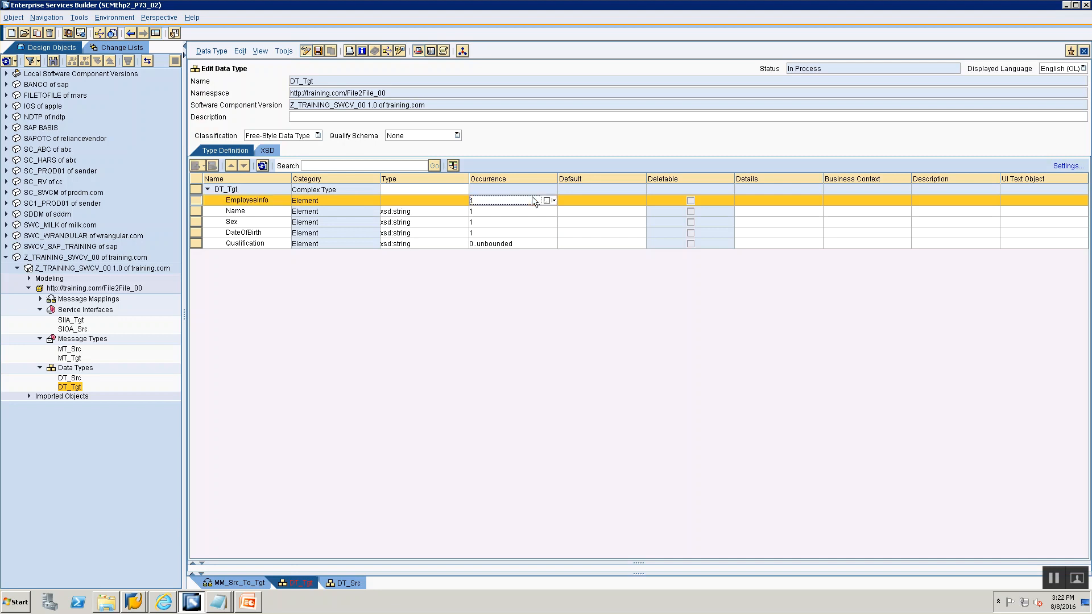
left_click(553, 200)
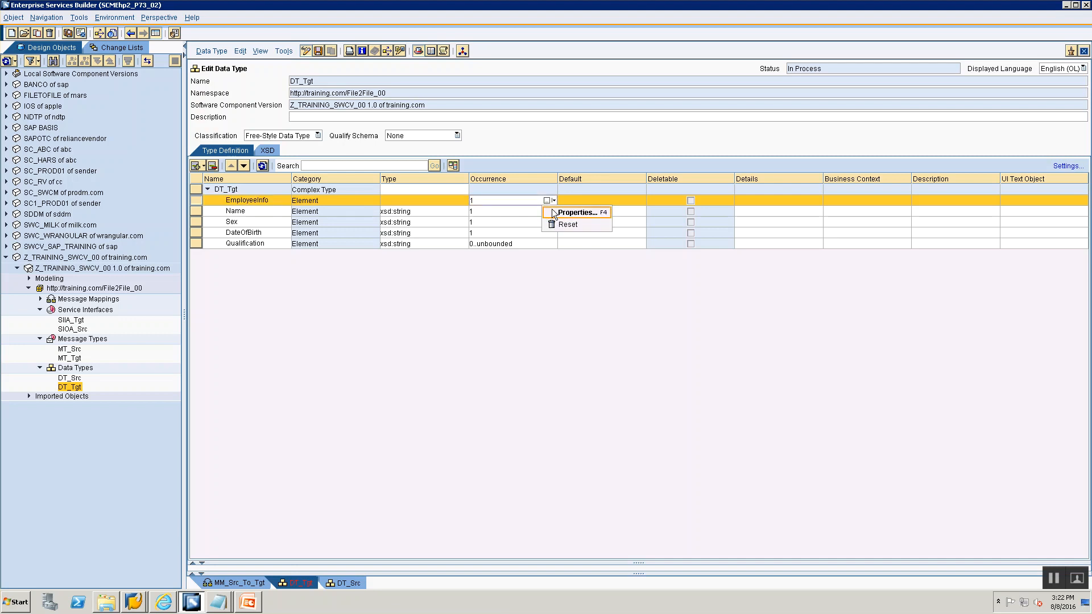
left_click(559, 212)
left_click(554, 291)
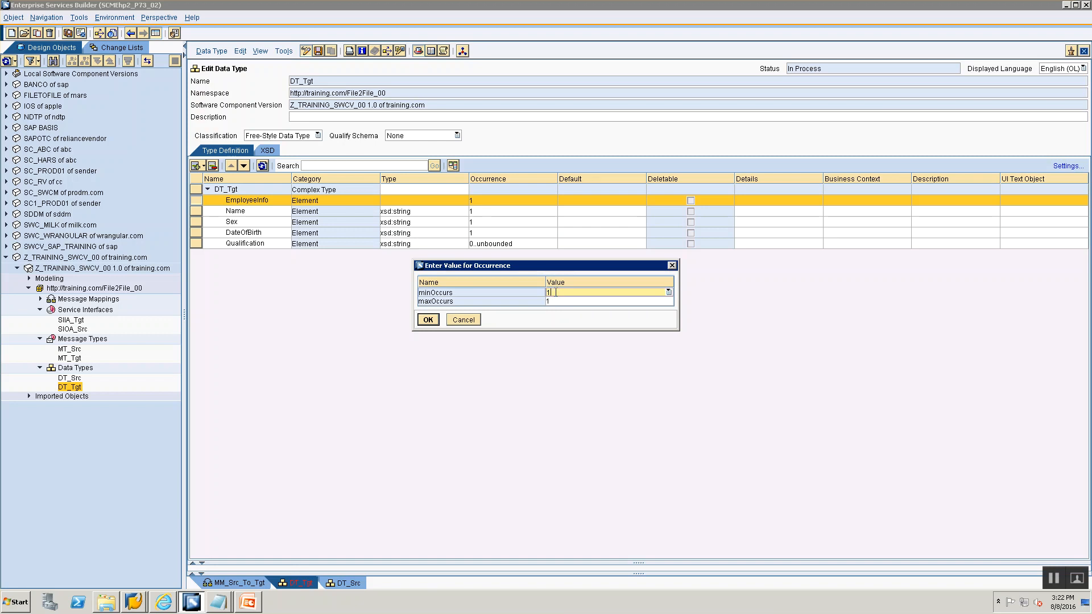
left_click(556, 301)
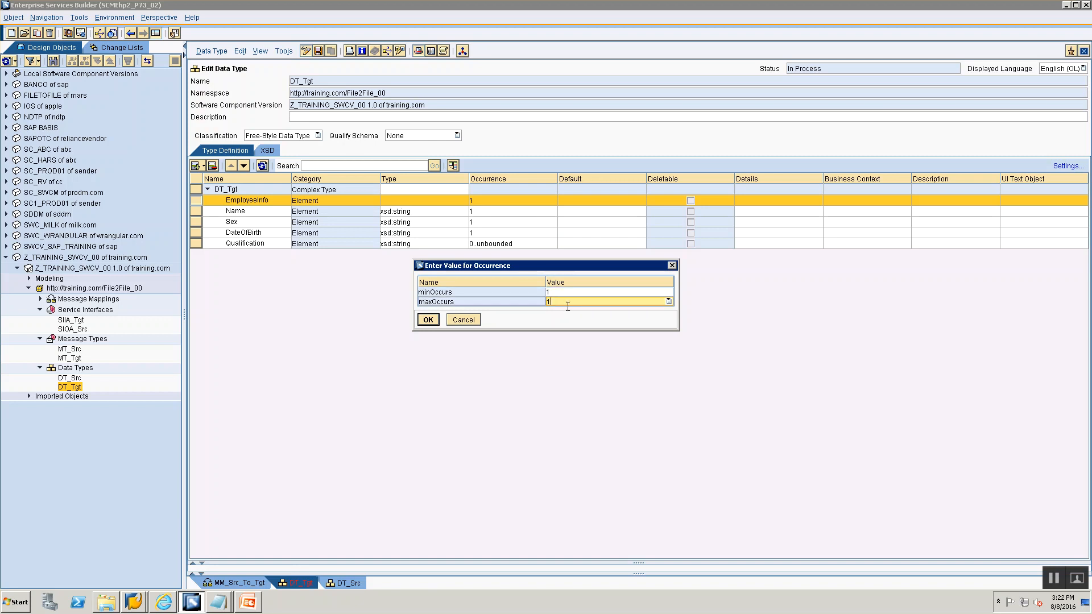
left_click(667, 301)
left_click(605, 321)
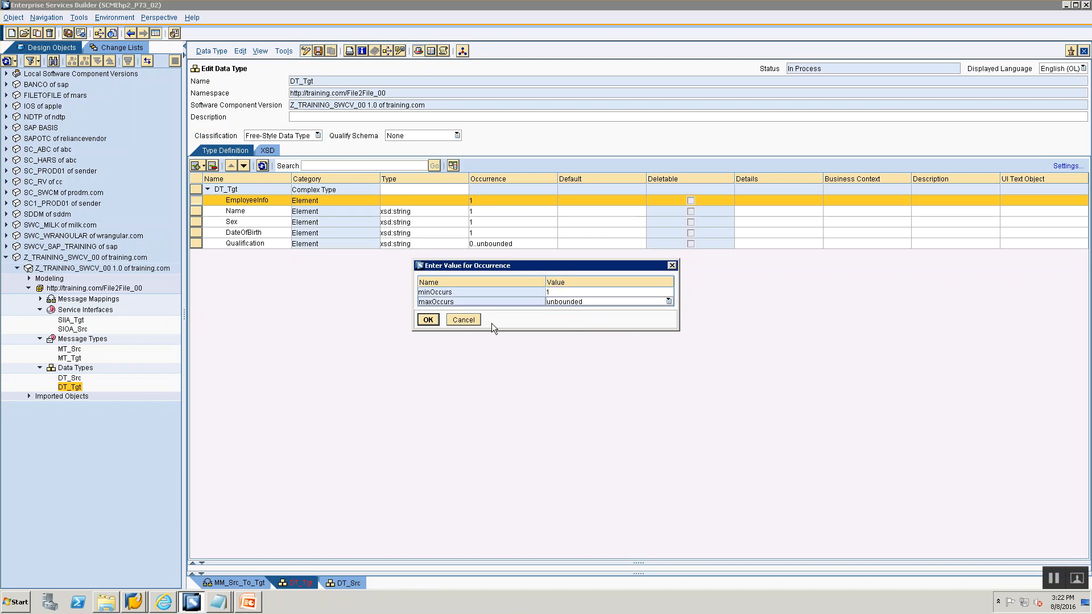
left_click(431, 323)
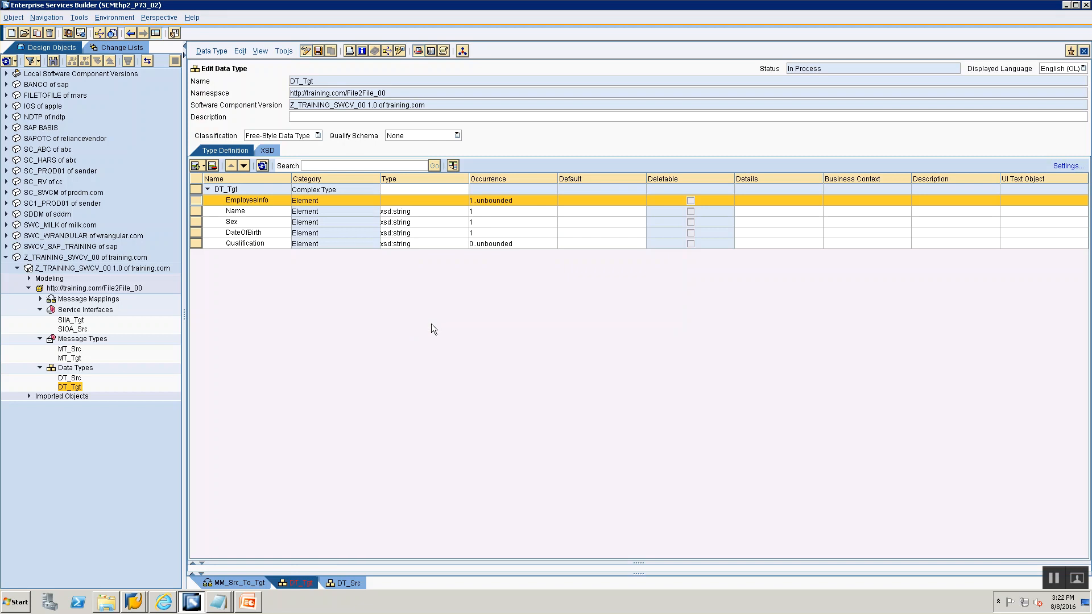
- Remove the Name, Sex, DateOfBirth and Qualification elements from DT_Tgt
left_click(195, 211)
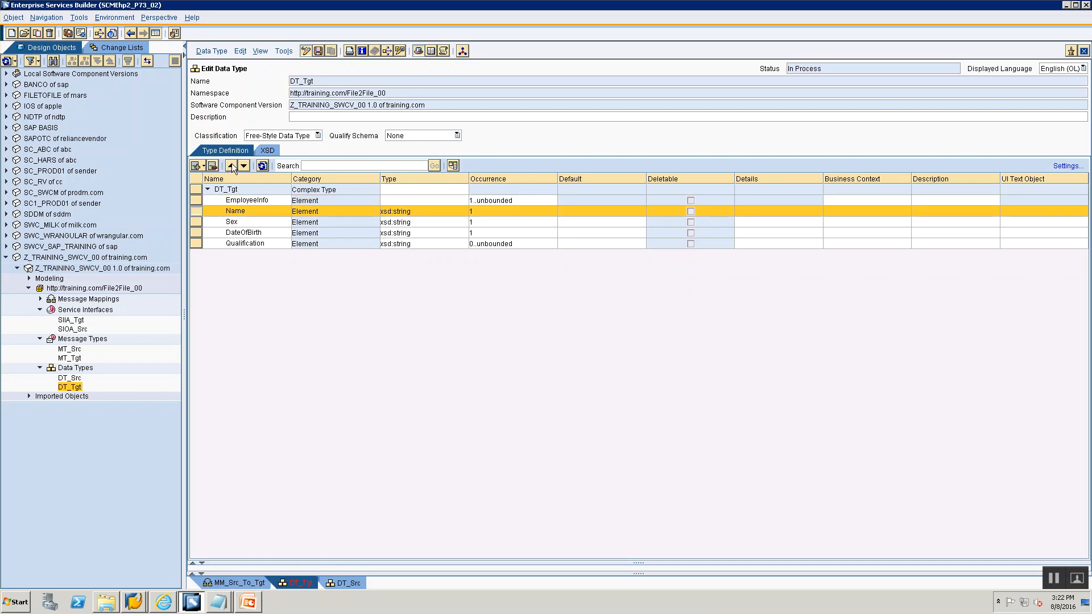
left_click(192, 244, "shift")
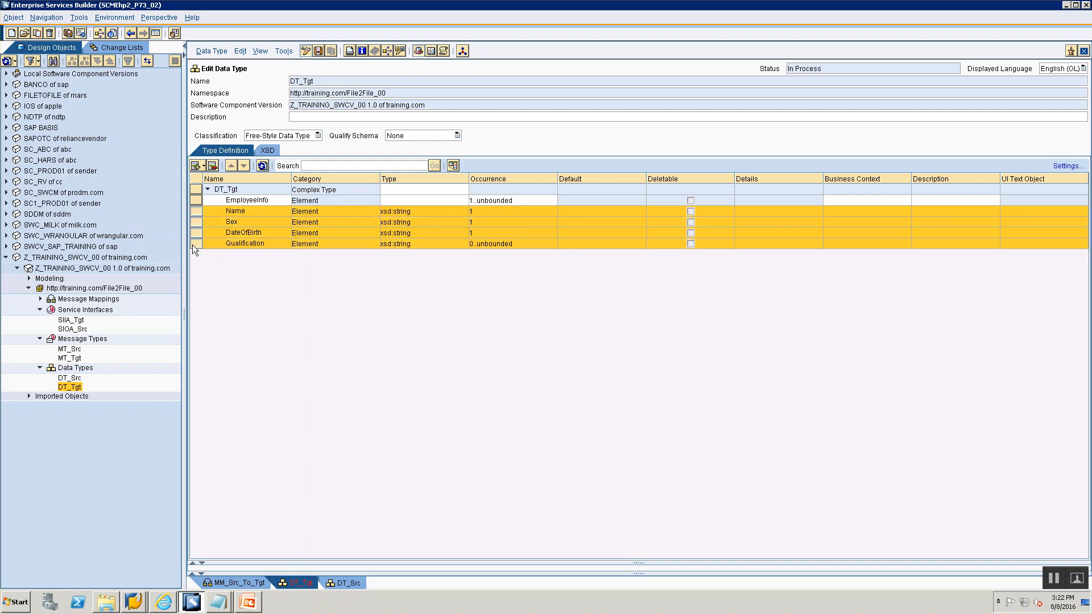
left_click(212, 166)
- Add a Name subelement under EmployeeInfo with type xsd:string
left_click(204, 166)
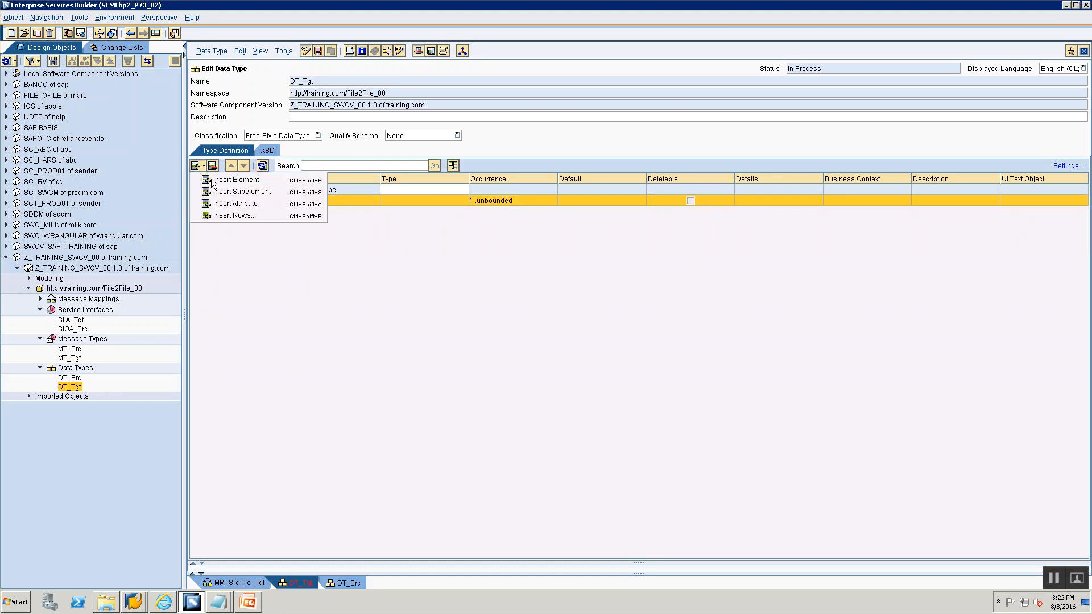
left_click(225, 192)
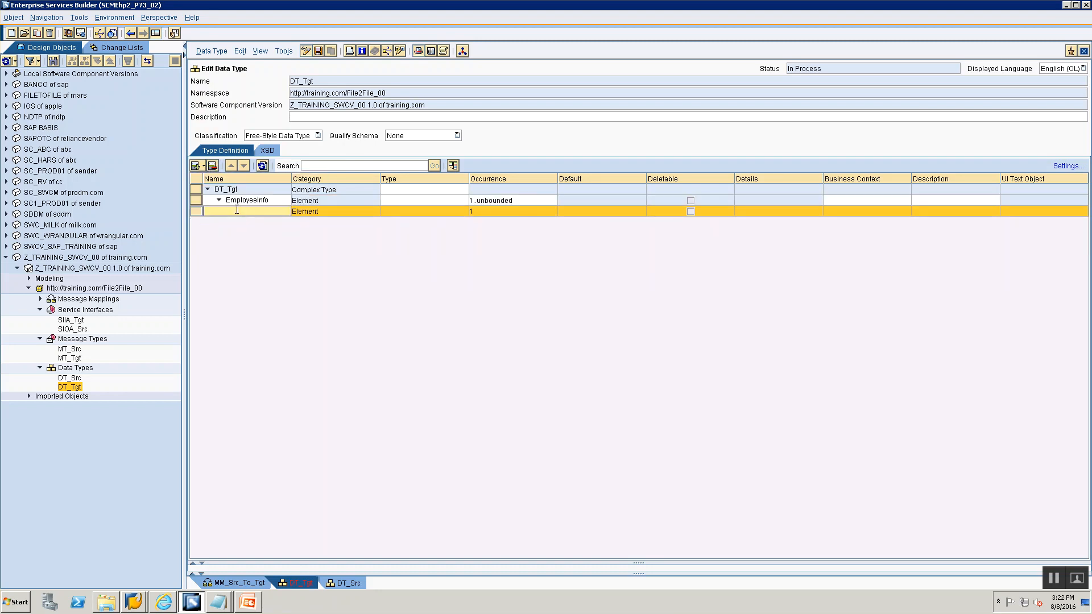
type("Name")
left_click(459, 214)
left_click(464, 214)
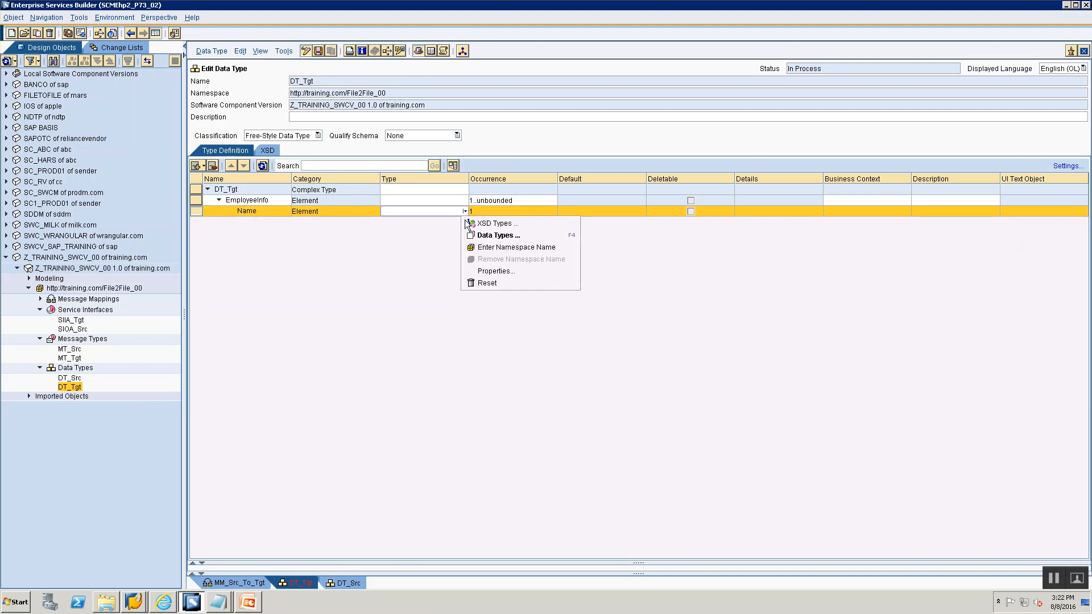
left_click(467, 224)
left_click(398, 223)
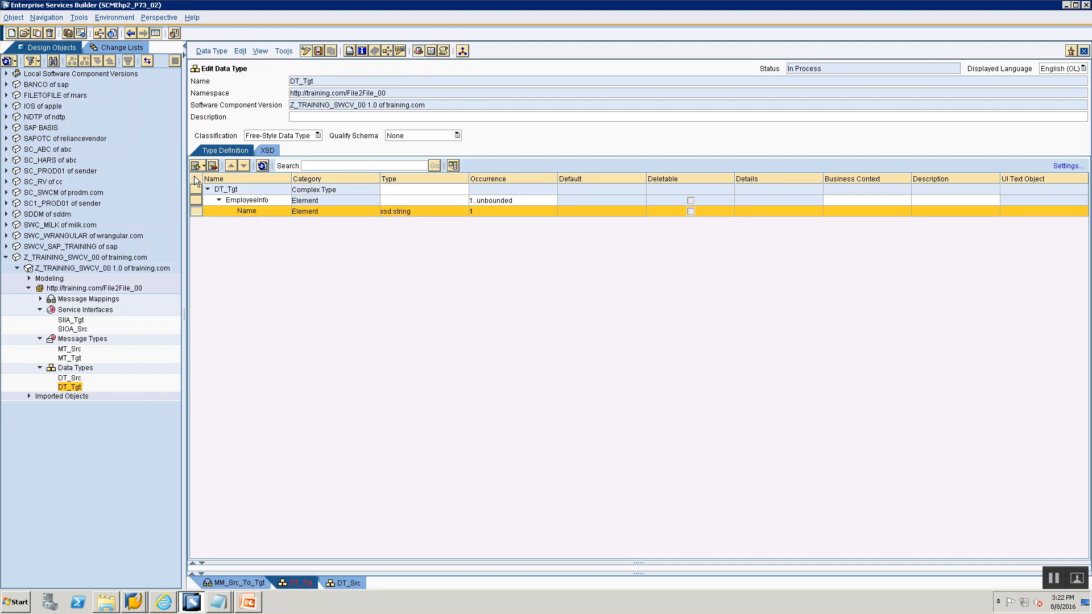
- Insert a DOB element below Name with type xsd:string
left_click(202, 164)
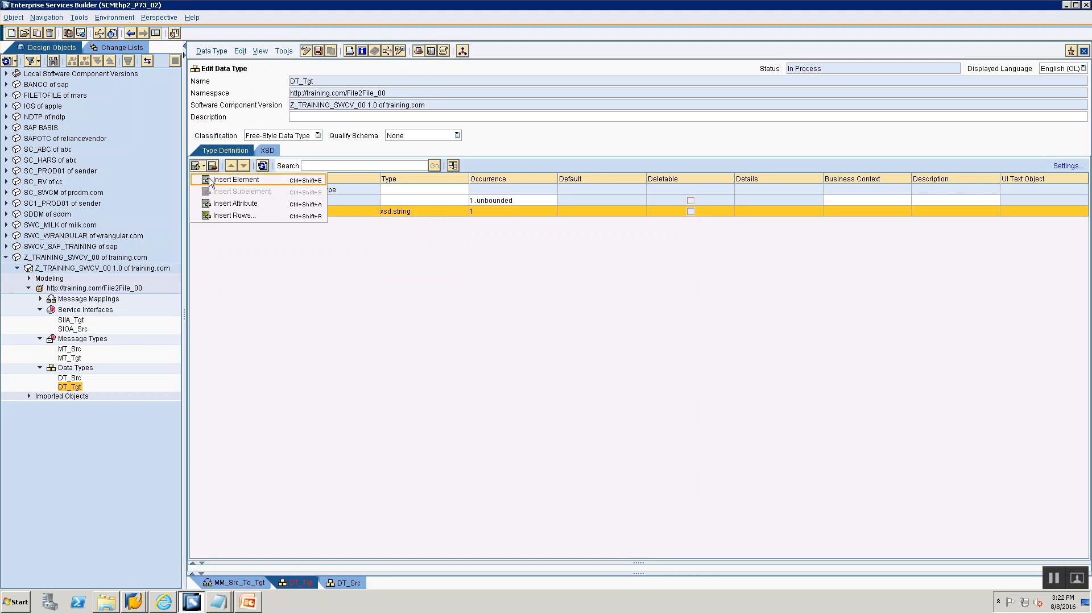
left_click(255, 213)
type("DOB")
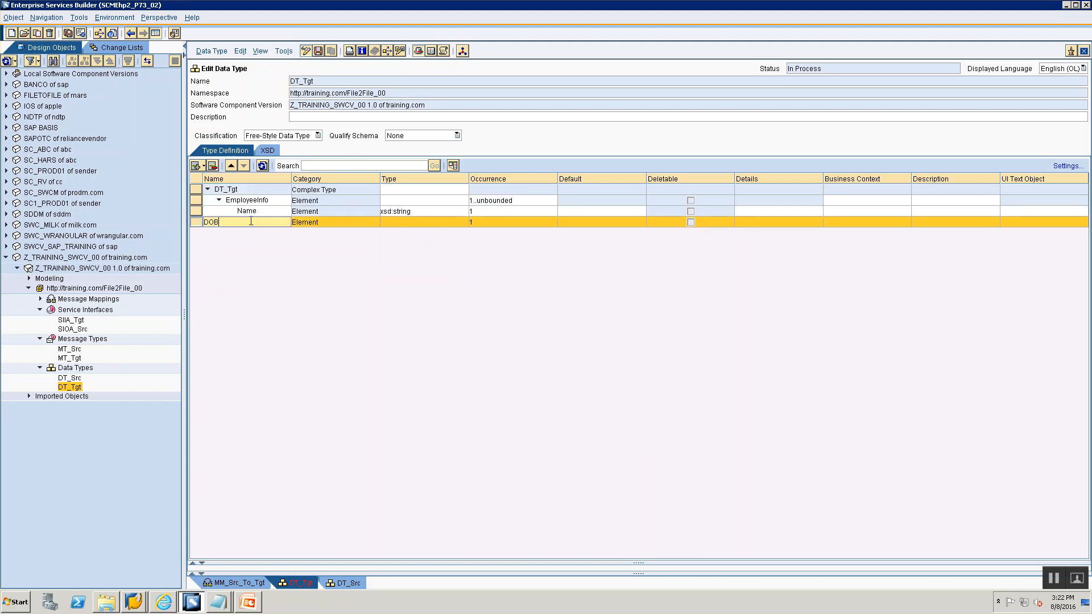
left_click(421, 222)
left_click(465, 222)
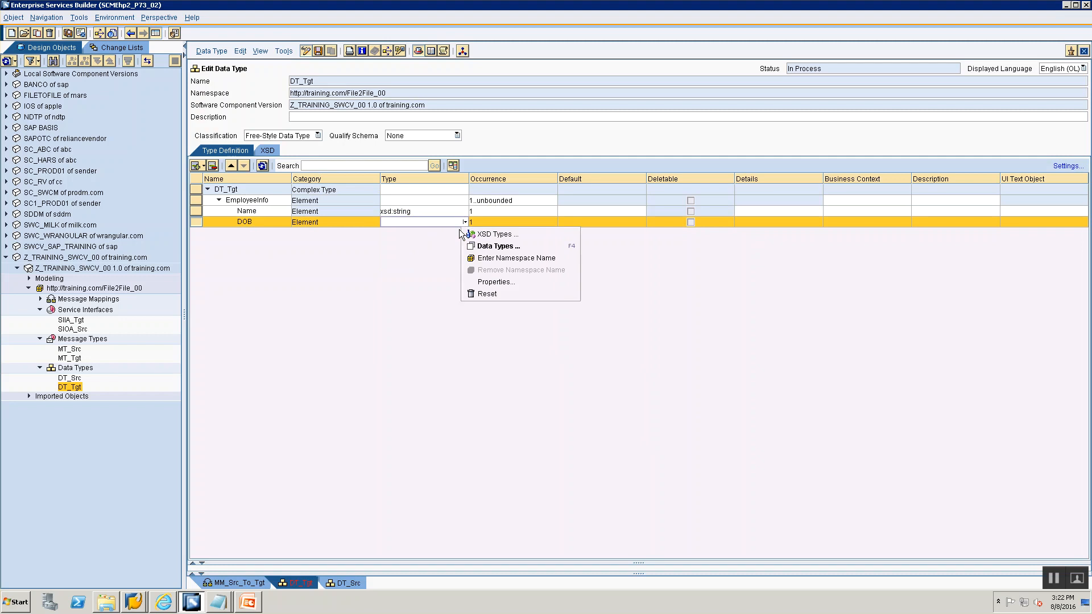
left_click(473, 233)
left_click(452, 235)
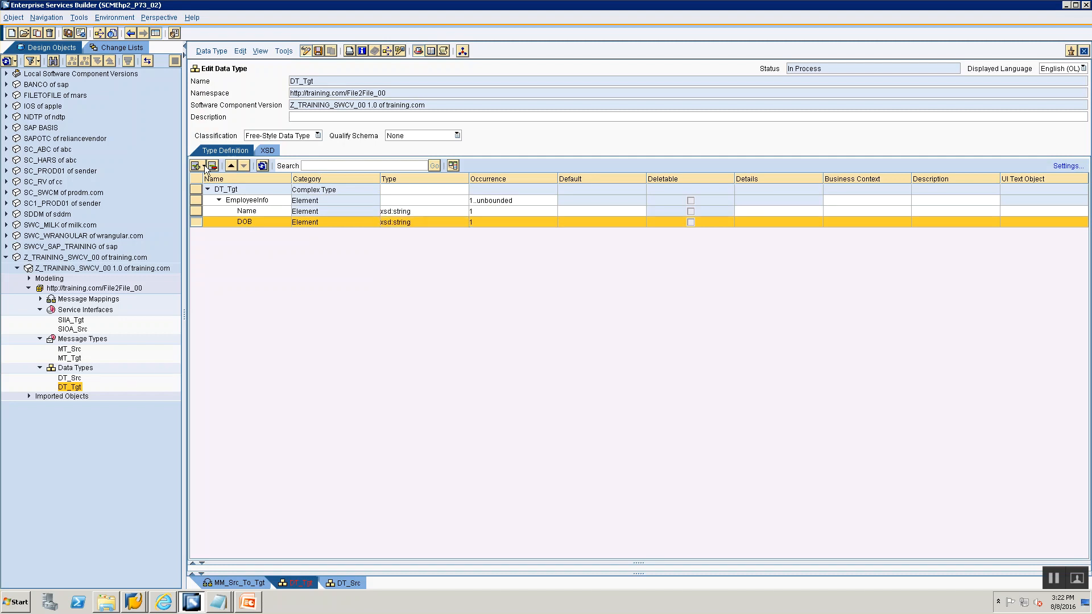
- Insert a Sex element below DOB with type xsd:string
left_click(204, 165)
left_click(234, 180)
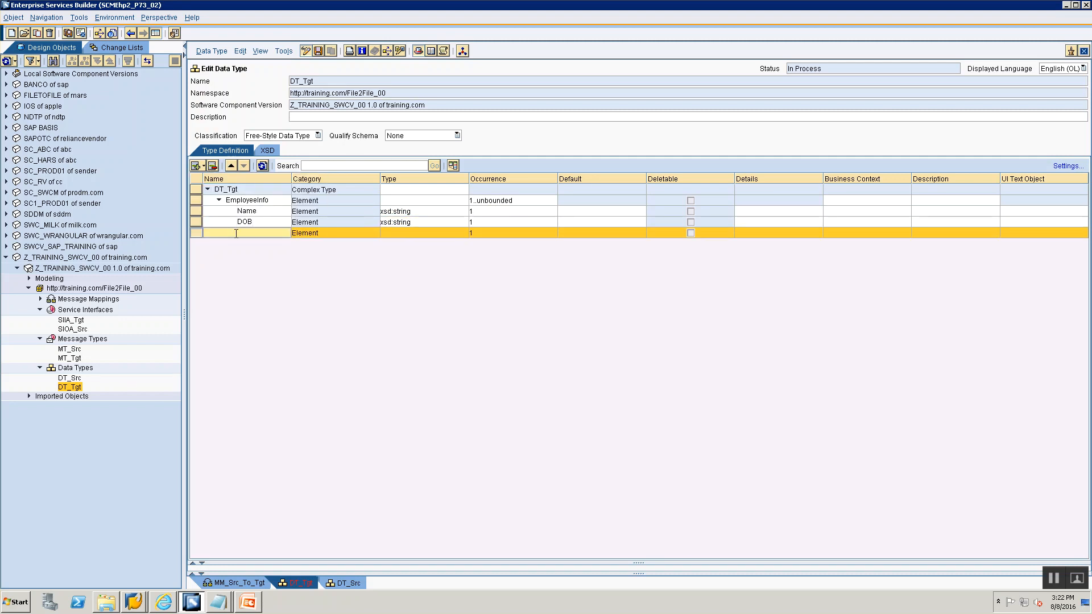
type("Sex")
left_click(447, 237)
left_click(464, 234)
left_click(452, 245)
left_click(413, 244)
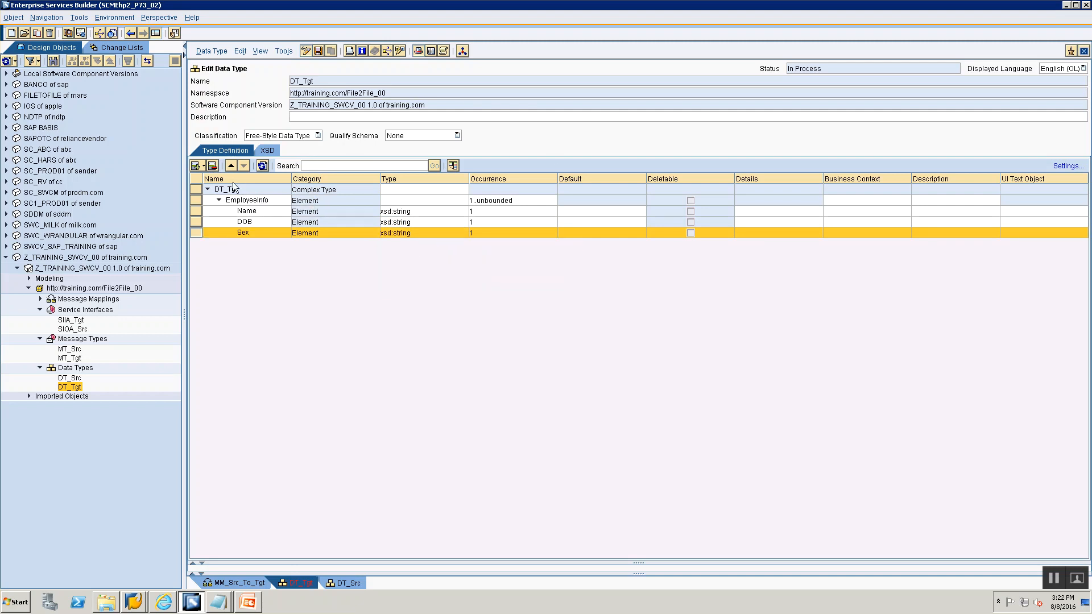
- Insert a Qualifications element below Sex
left_click(200, 168)
left_click(206, 182)
type("Qualifications")
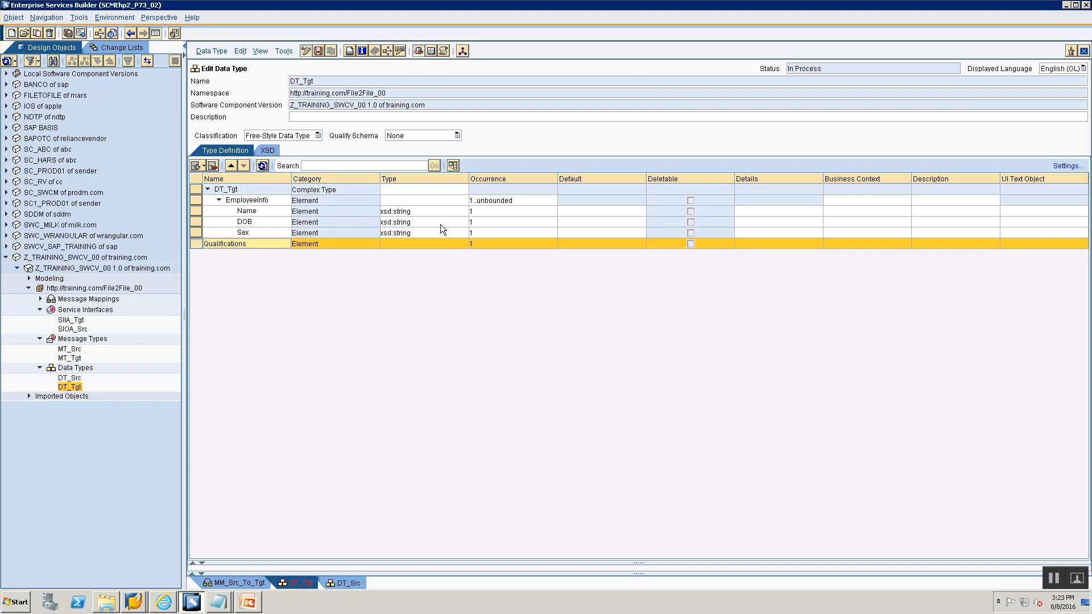
- Rename the DOB element to DateOfBirth
left_click(250, 219)
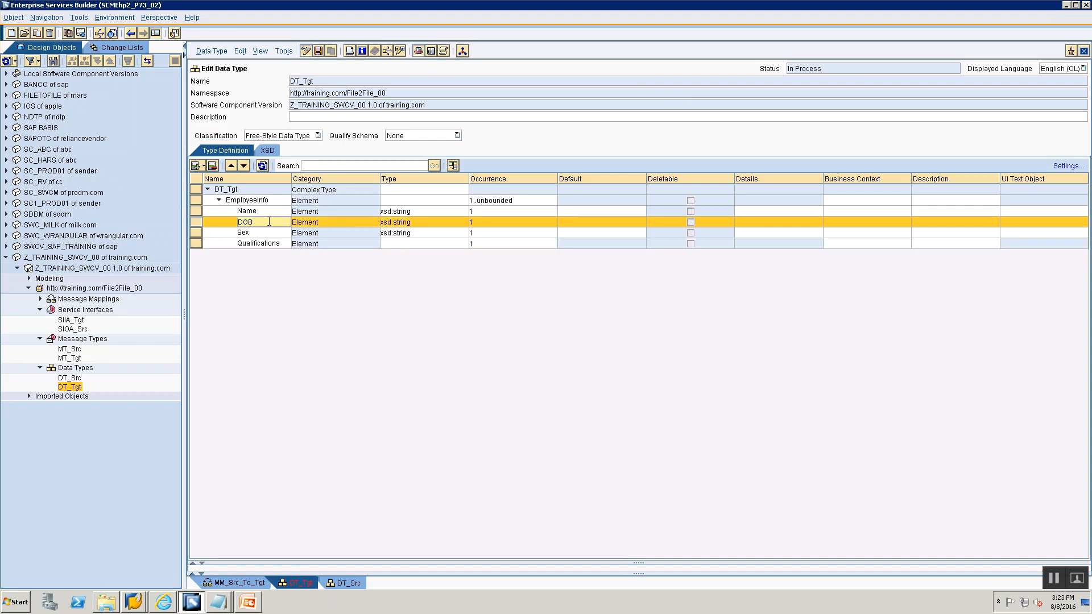
key("BackSpace")
key("BackSpace")
type("ay")
type("t")
key("BackSpace")
key("BackSpace")
type("teOfBirth")
- Set the Qualifications element's type to xsd:string
left_click(463, 243)
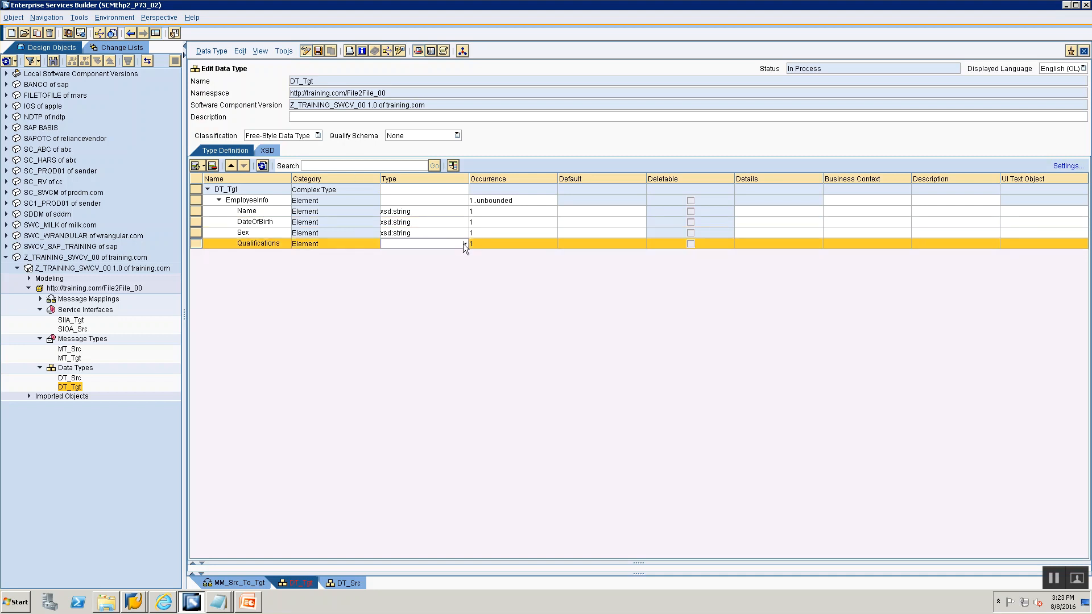
left_click(463, 243)
left_click(386, 460)
left_click(465, 243)
left_click(466, 244)
left_click(465, 243)
left_click(469, 254)
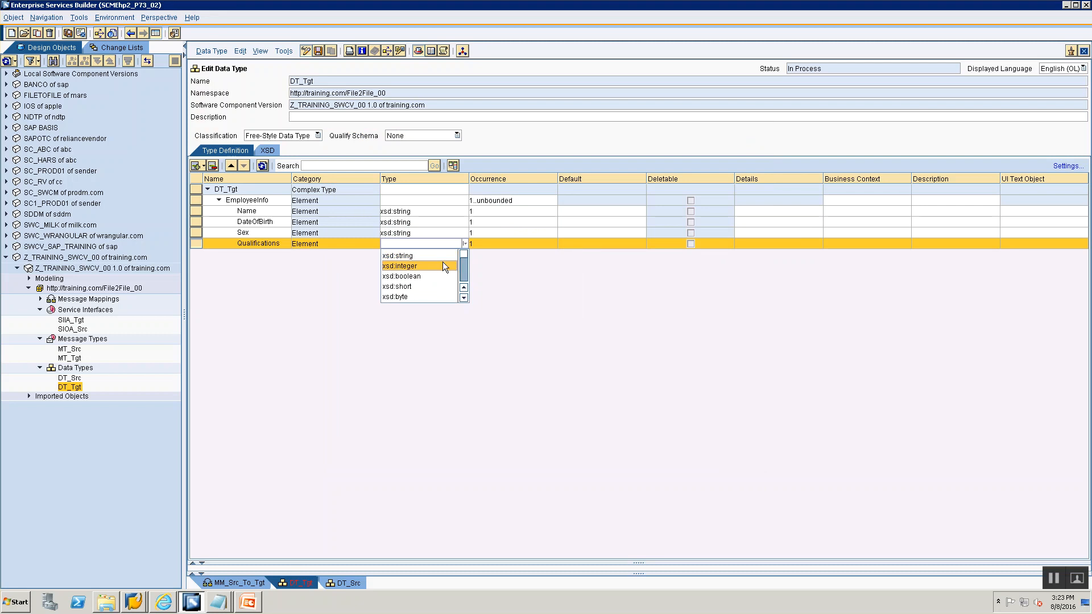
- Set Qualifications' occurrence to minOccurs 0 and maxOccurs unbounded
left_click(520, 241)
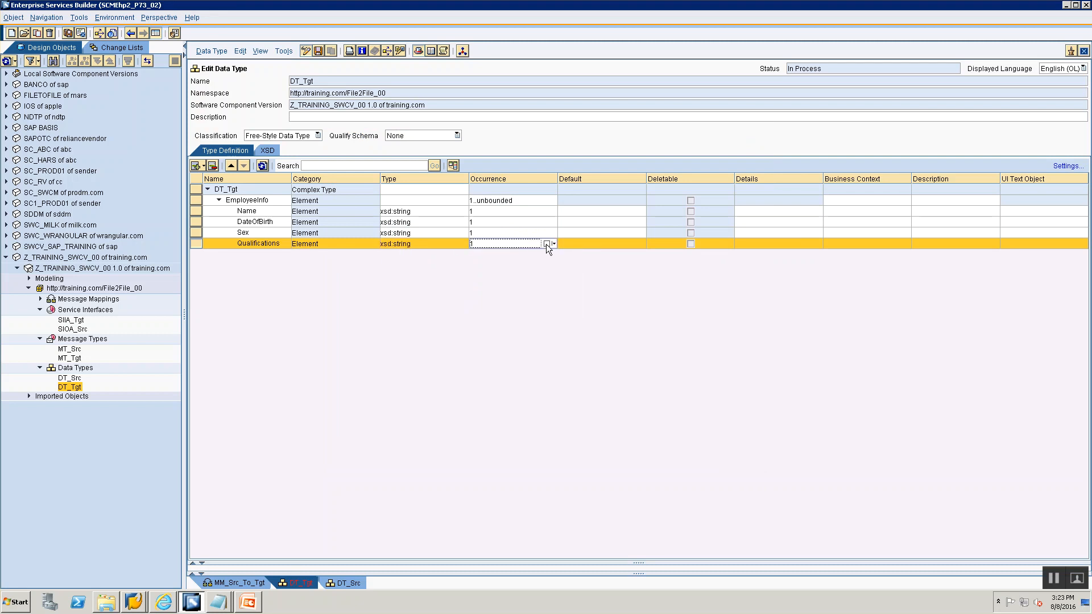
left_click(552, 244)
left_click(577, 254)
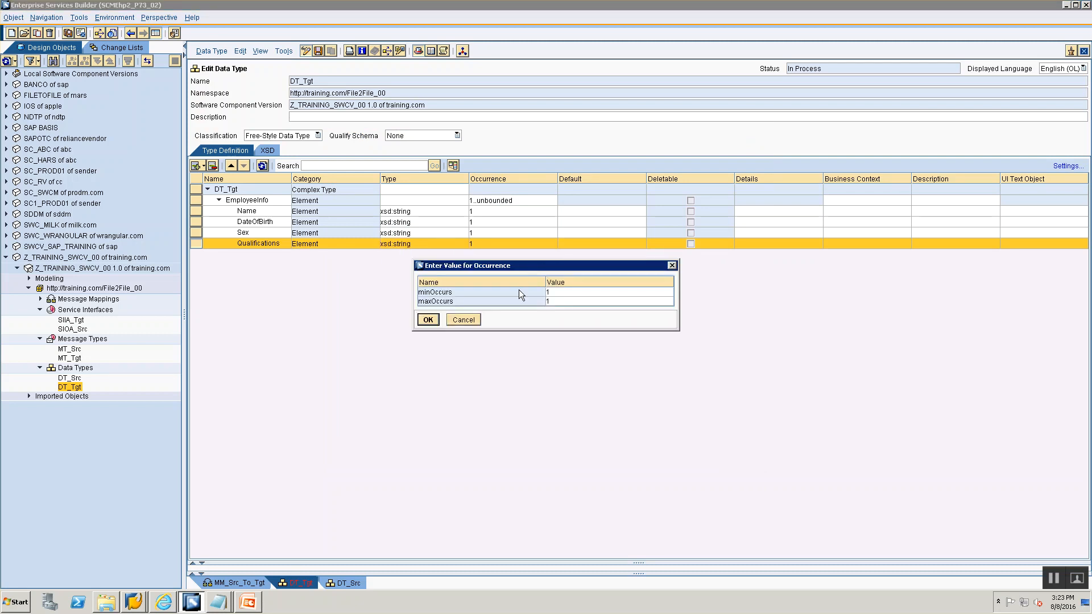
left_click(611, 294)
left_click(670, 293)
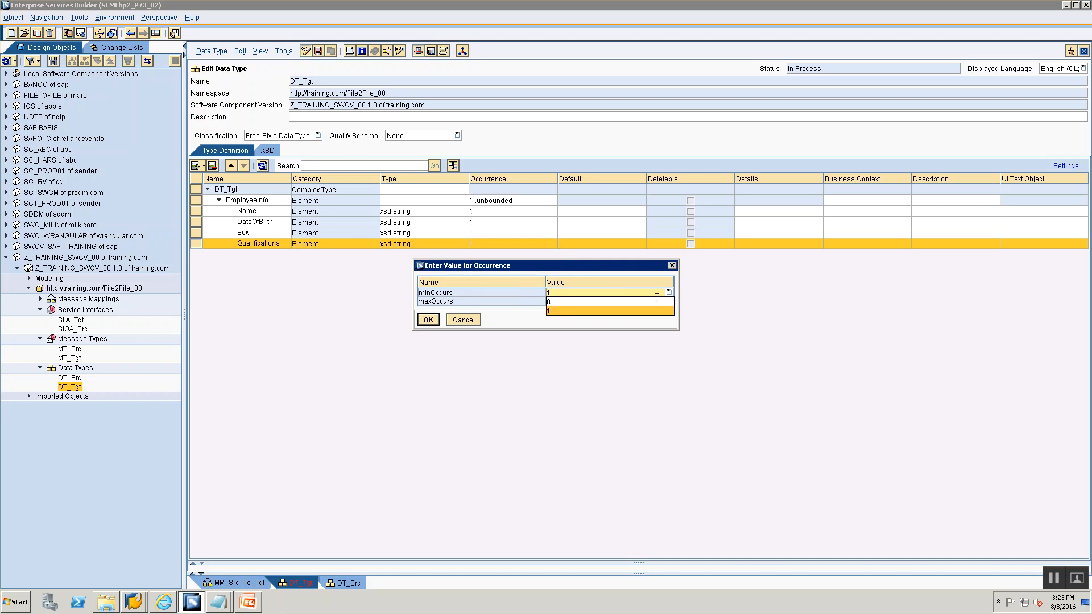
left_click(655, 299)
left_click(666, 301)
left_click(669, 301)
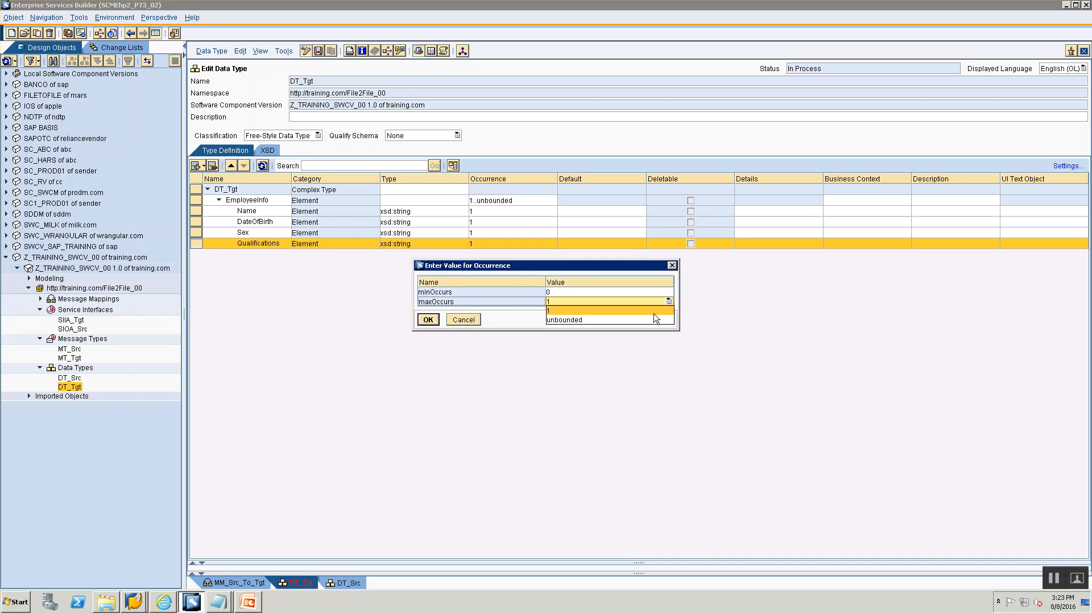
left_click(650, 320)
left_click(428, 319)
- Compare against the Data Type slide in the PowerPoint overview, then save the DT_Tgt data type
key("alt+Tab")
scroll(85, 210, "up", 4)
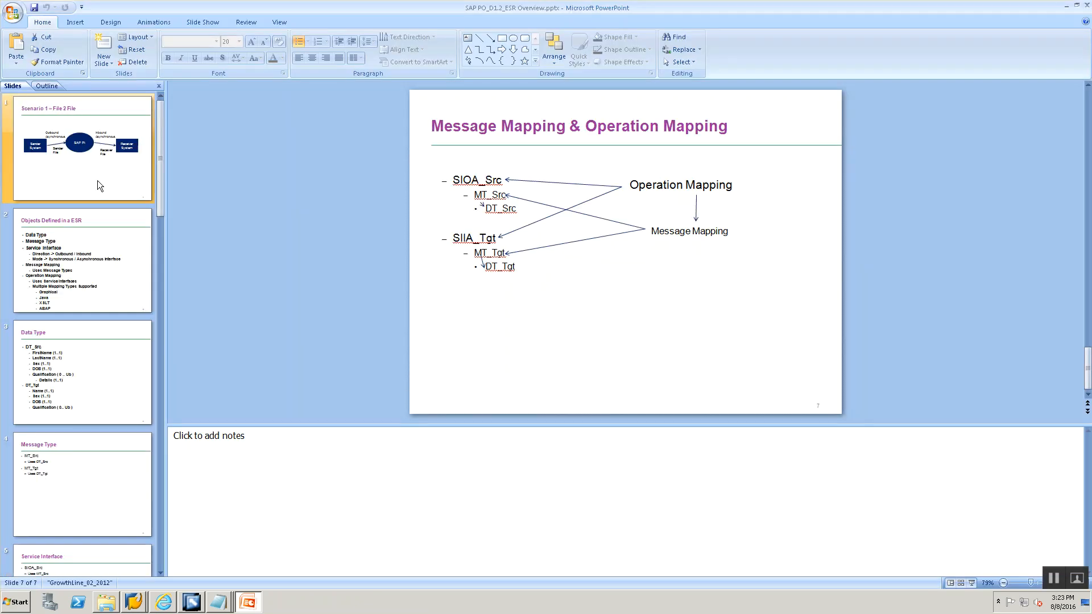
left_click(96, 364)
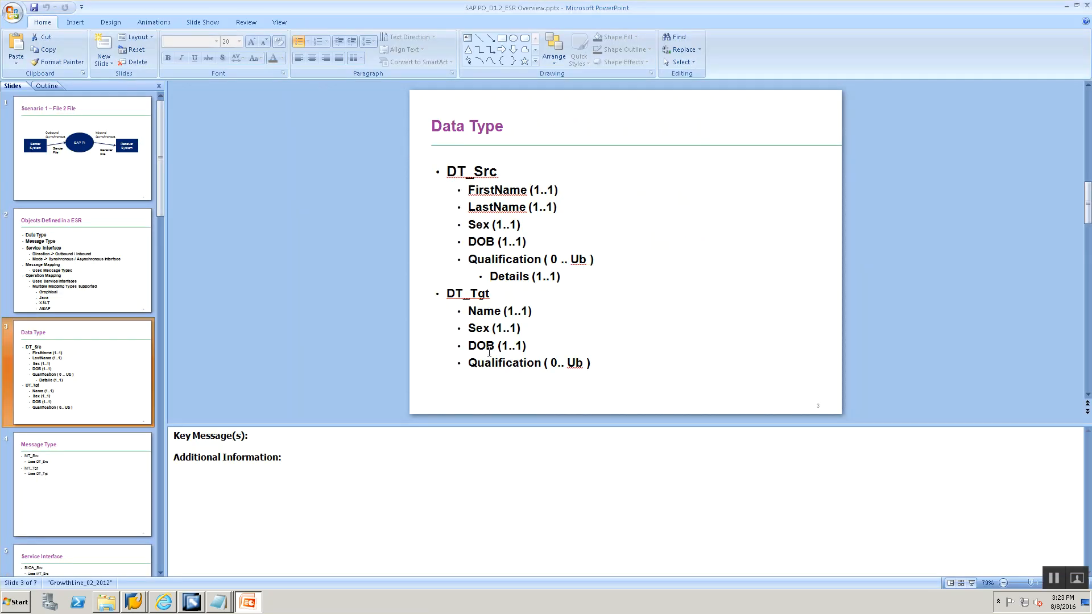
key("alt+Tab")
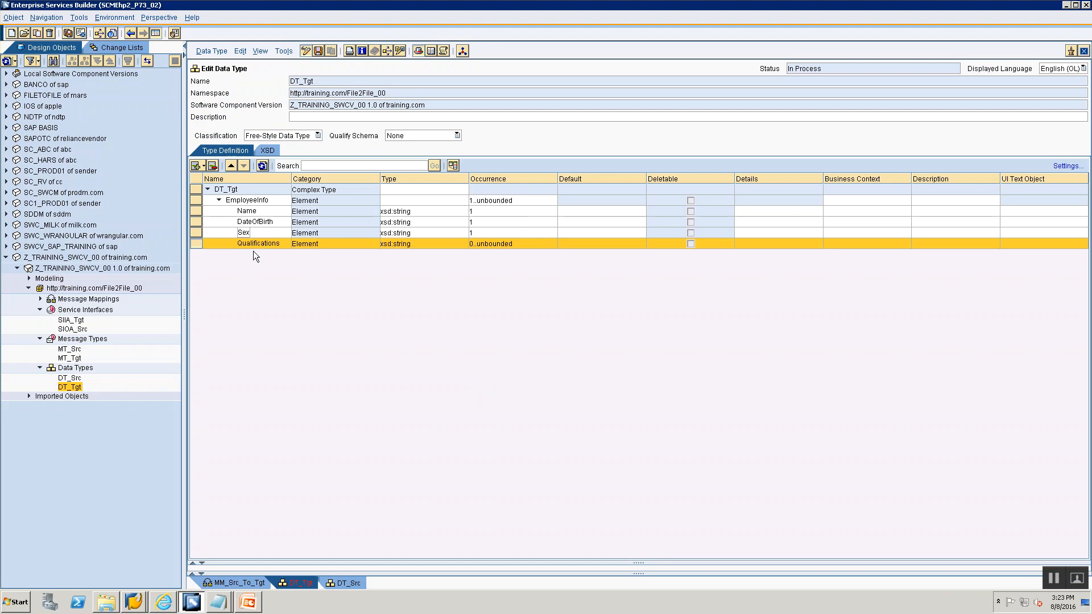
left_click(318, 51)
- Close the DT_Tgt and MM_Src_To_Tgt editor tabs
left_click(1084, 51)
left_click(1084, 50)
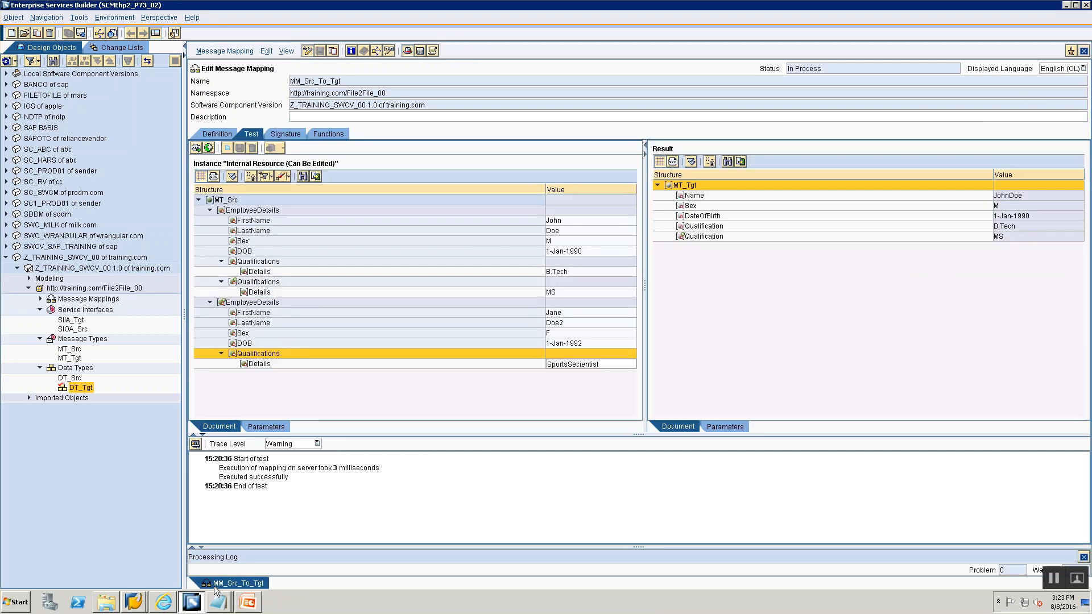
right_click(216, 584)
left_click(245, 580)
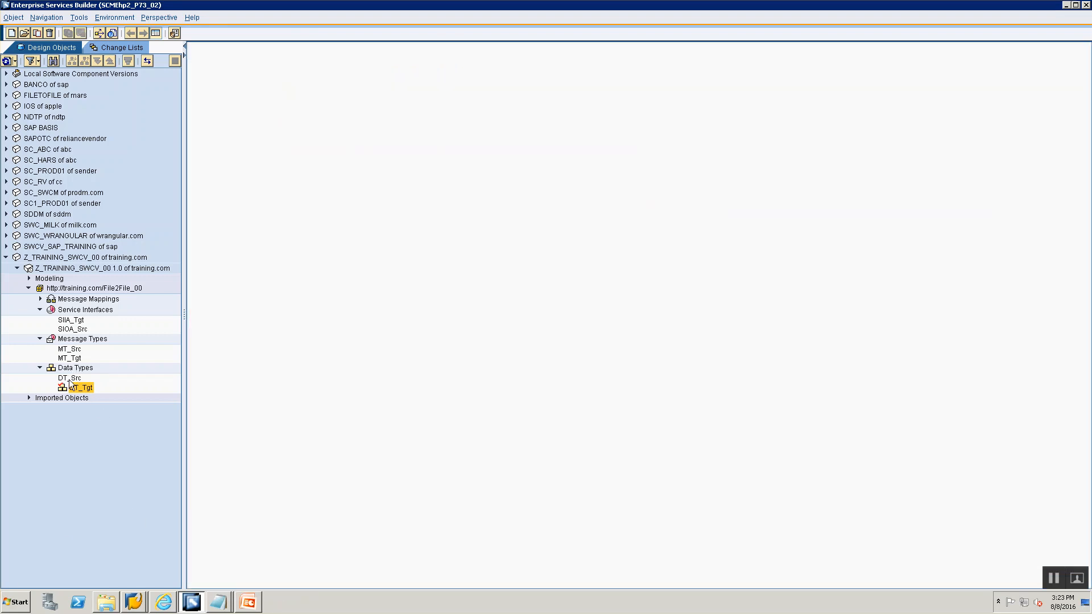
- Open the MT_Tgt message type and expand EmployeeInfo to review its updated structure
double_click(69, 357)
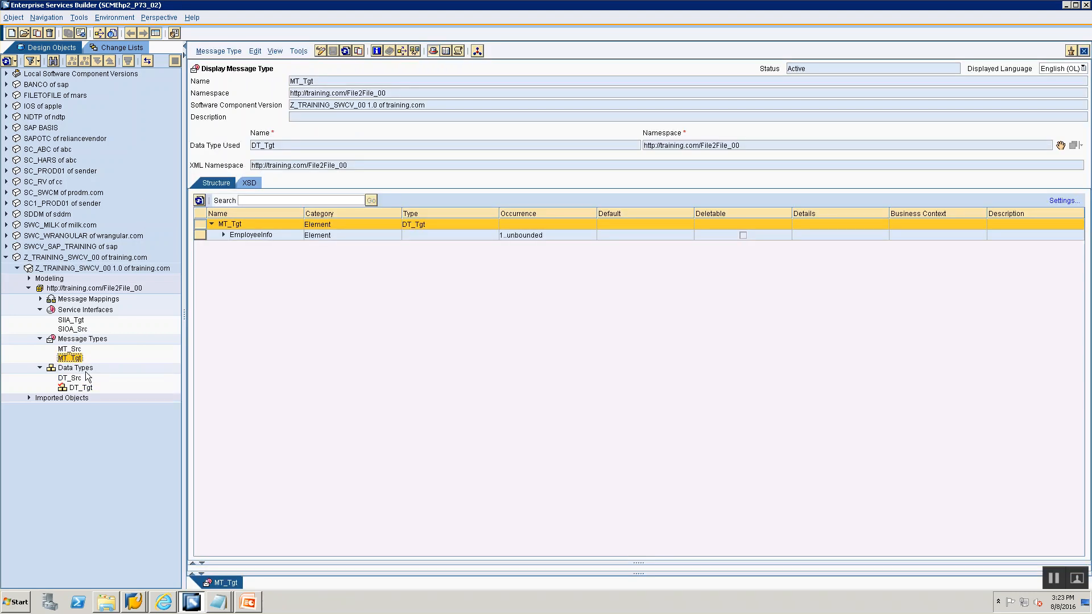
left_click(222, 235)
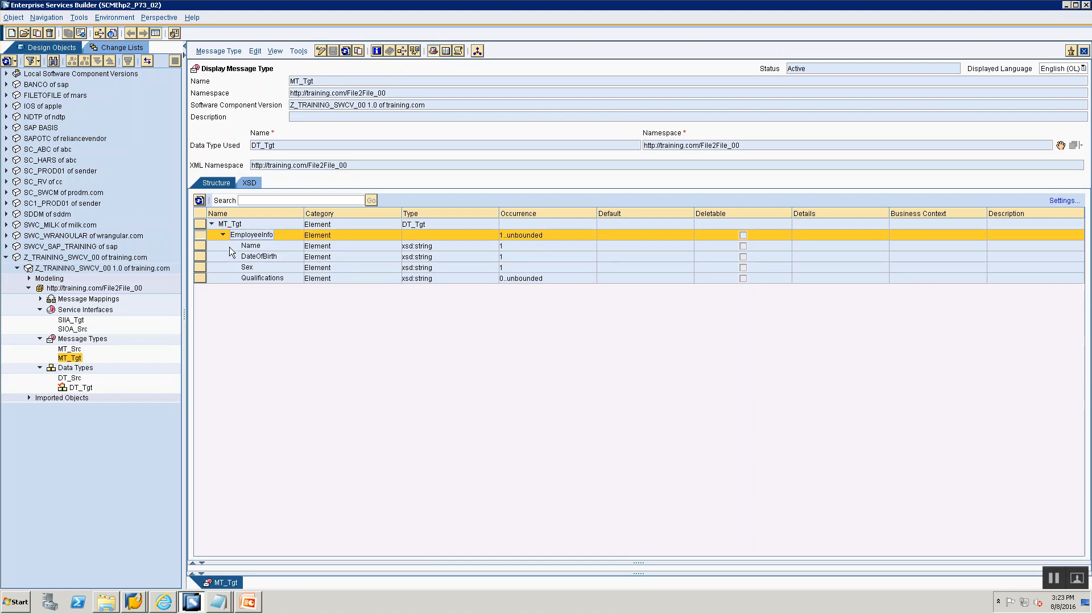
left_click(40, 299)
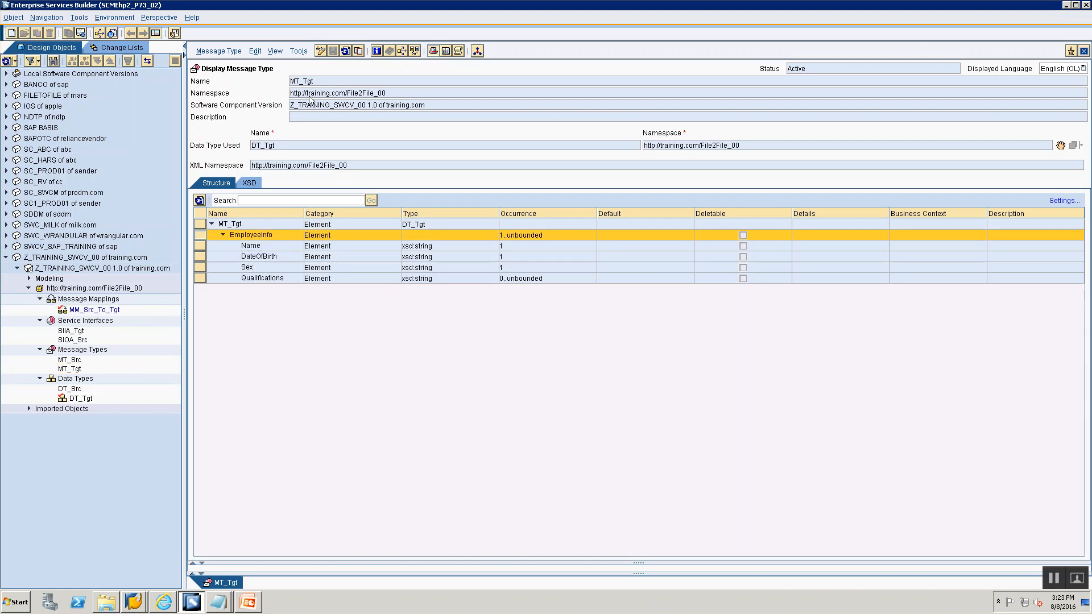
- Open MM_Src_To_Tgt for editing and map EmployeeDetails to EmployeeInfo, Sex to Sex, and DOB to DateOfBirth
double_click(72, 310)
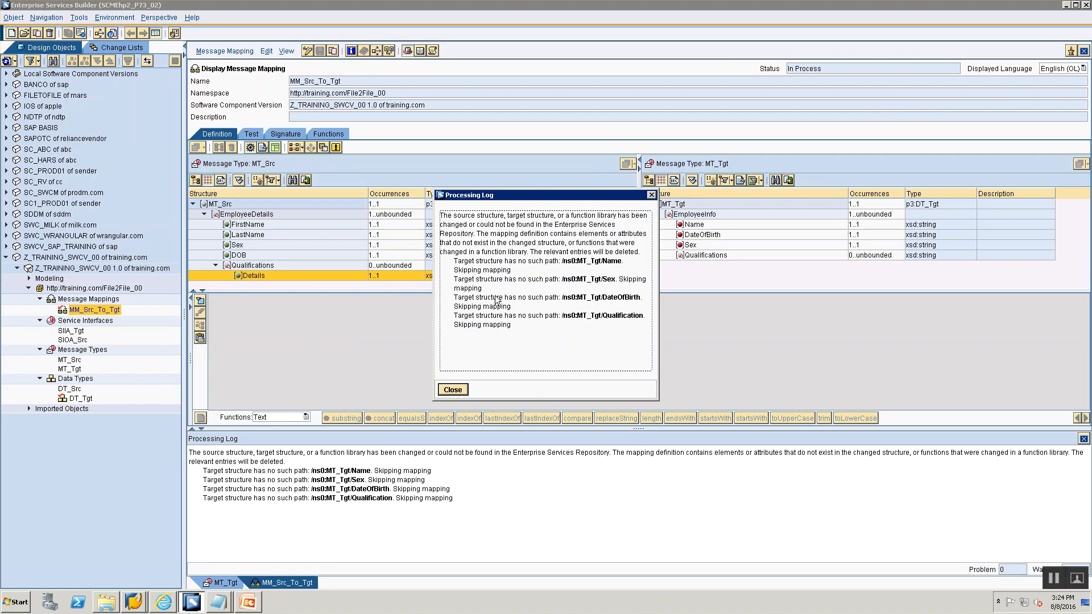
left_click(448, 392)
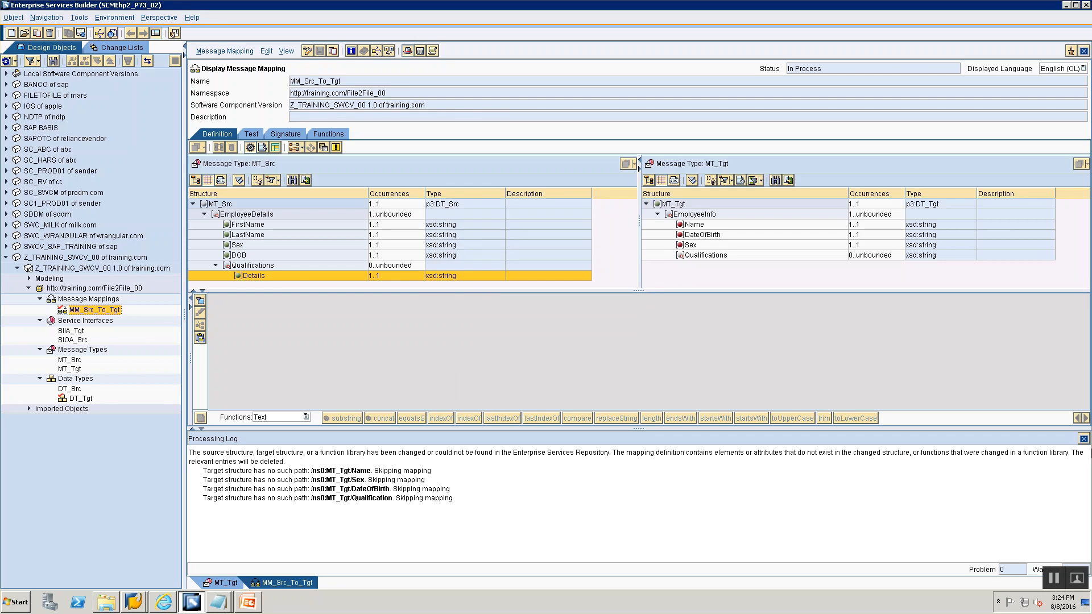
left_click(1083, 439)
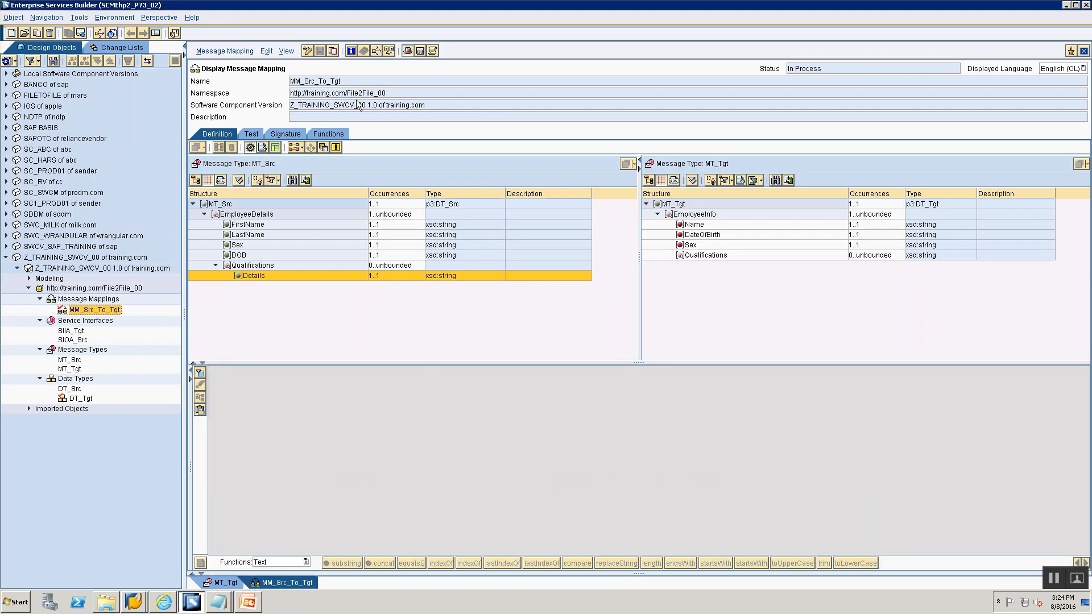
left_click(307, 51)
left_click(701, 215)
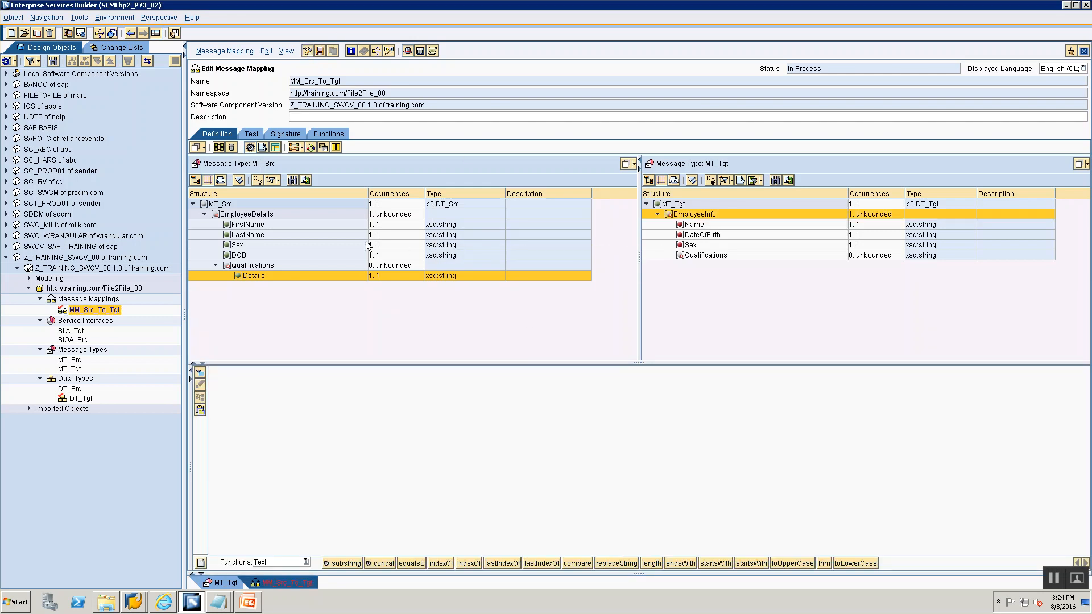
left_click(264, 215)
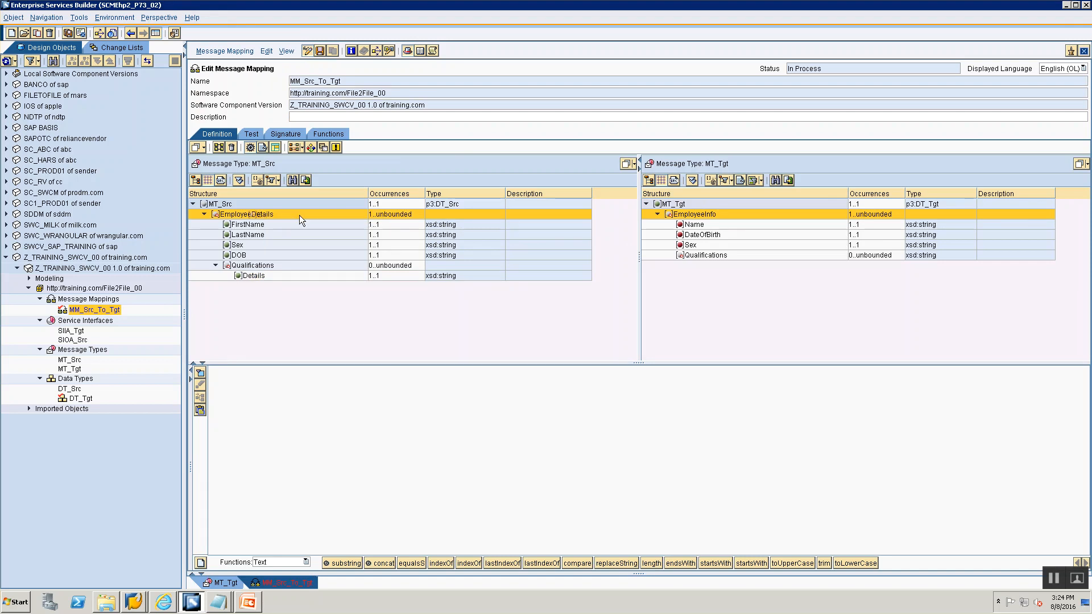
left_click_drag(260, 218, 698, 215)
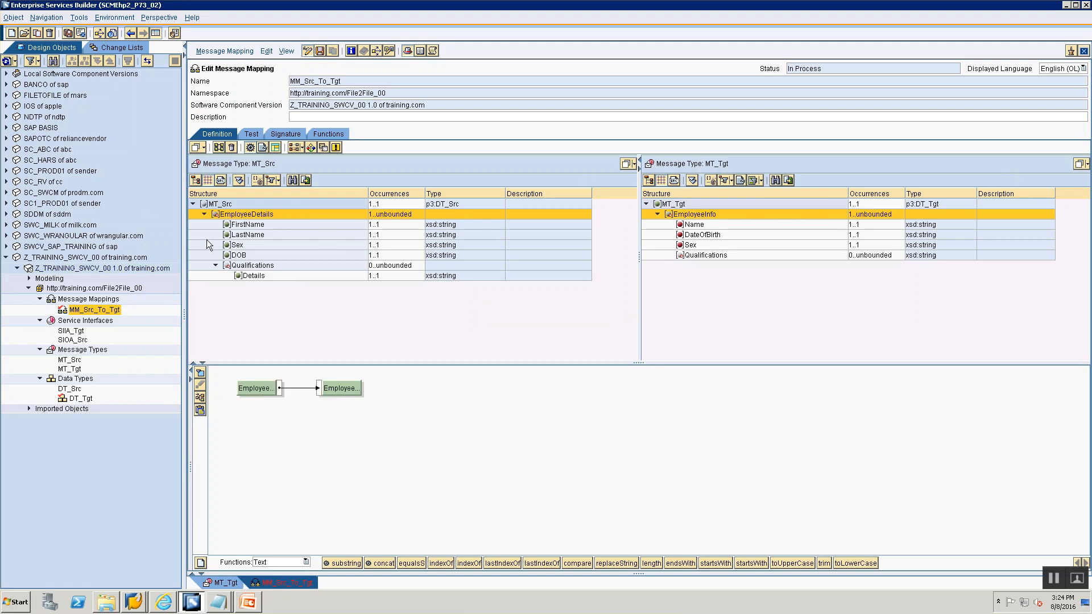
left_click_drag(238, 245, 698, 245)
left_click_drag(237, 255, 701, 234)
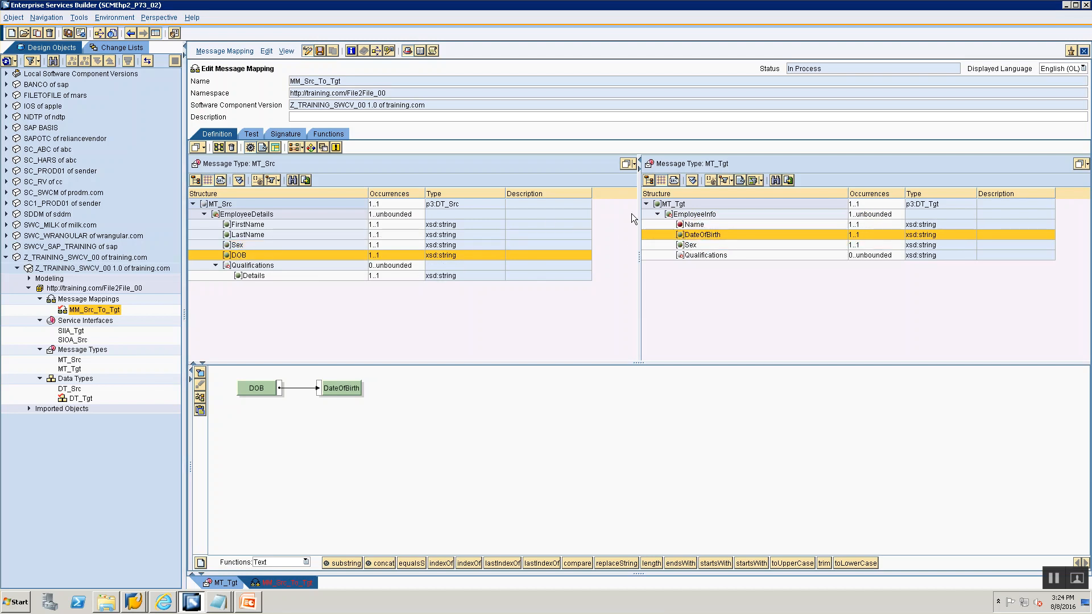
- Map the target Name by joining FirstName and LastName through a concat function
left_click(688, 224)
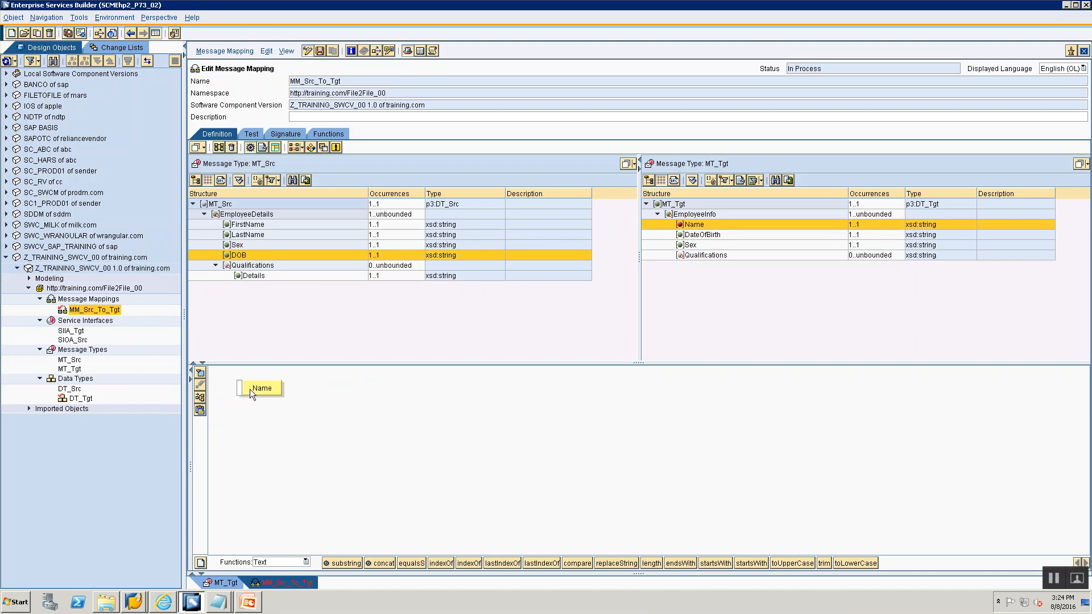
left_click_drag(381, 564, 384, 459)
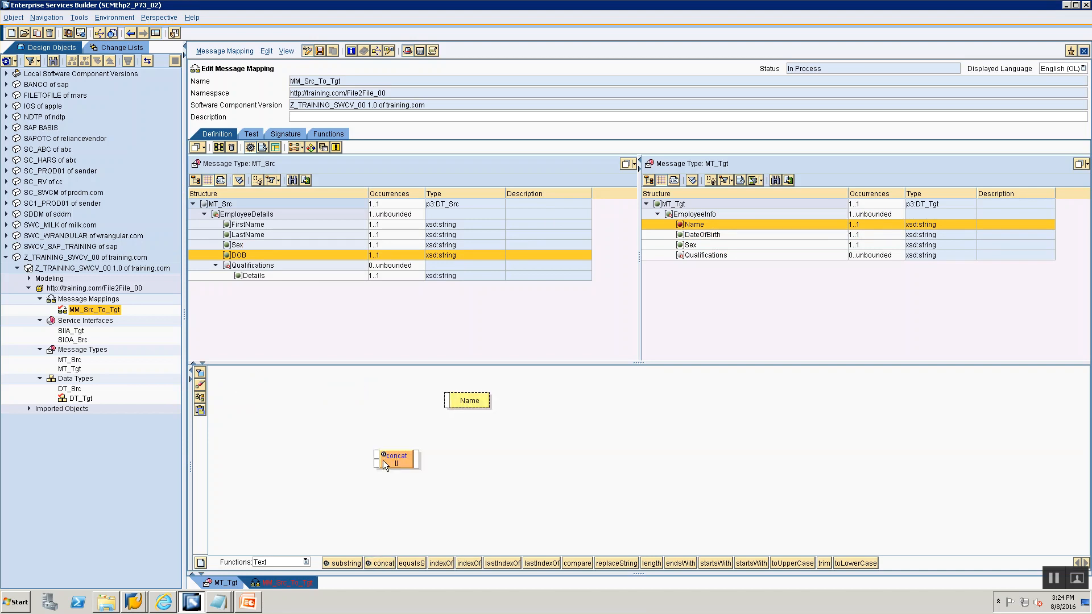
left_click_drag(245, 214, 262, 394)
left_click(240, 227)
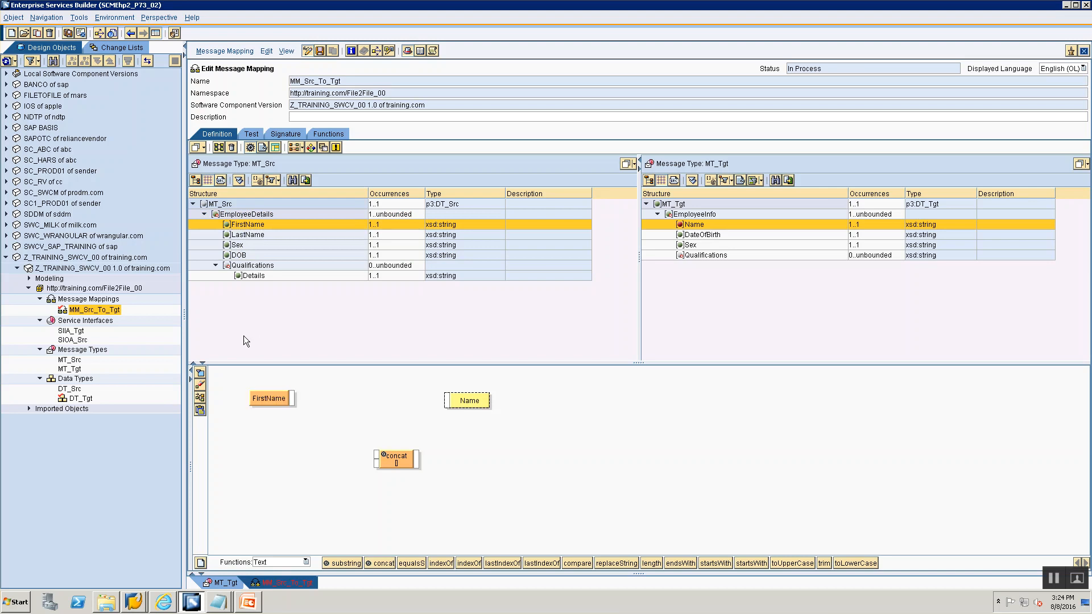
left_click(248, 237)
left_click_drag(248, 237, 248, 468)
left_click(293, 398)
left_click_drag(375, 456, 374, 452)
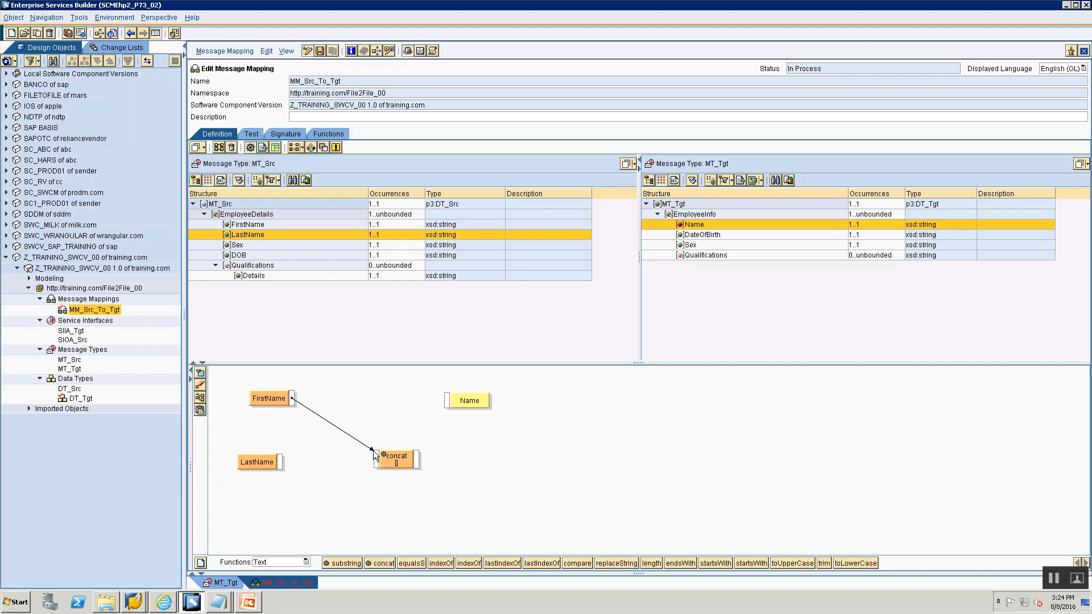
left_click_drag(281, 457, 446, 400)
left_click(202, 399)
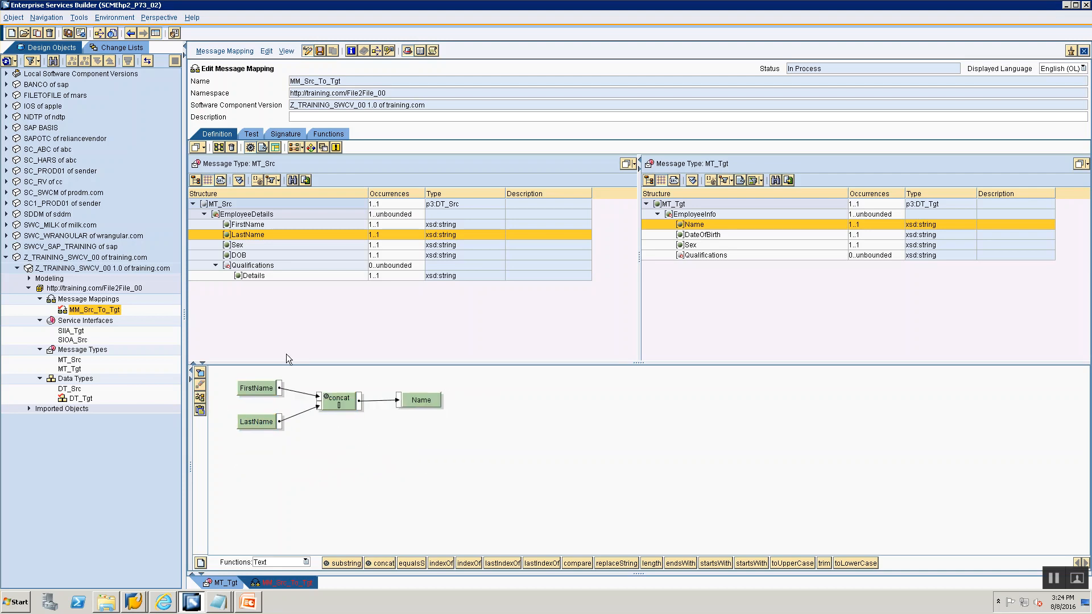
- Map Details to Qualifications, set the Details context to EmployeeDetails, and save the mapping
left_click(715, 255)
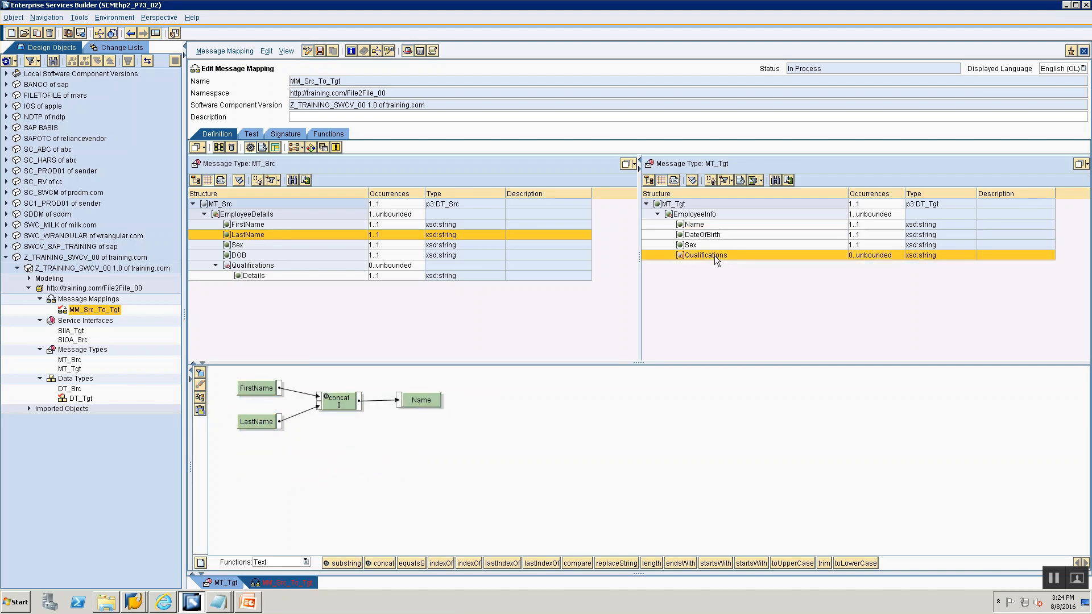
double_click(715, 255)
left_click_drag(254, 389, 491, 419)
left_click(248, 277)
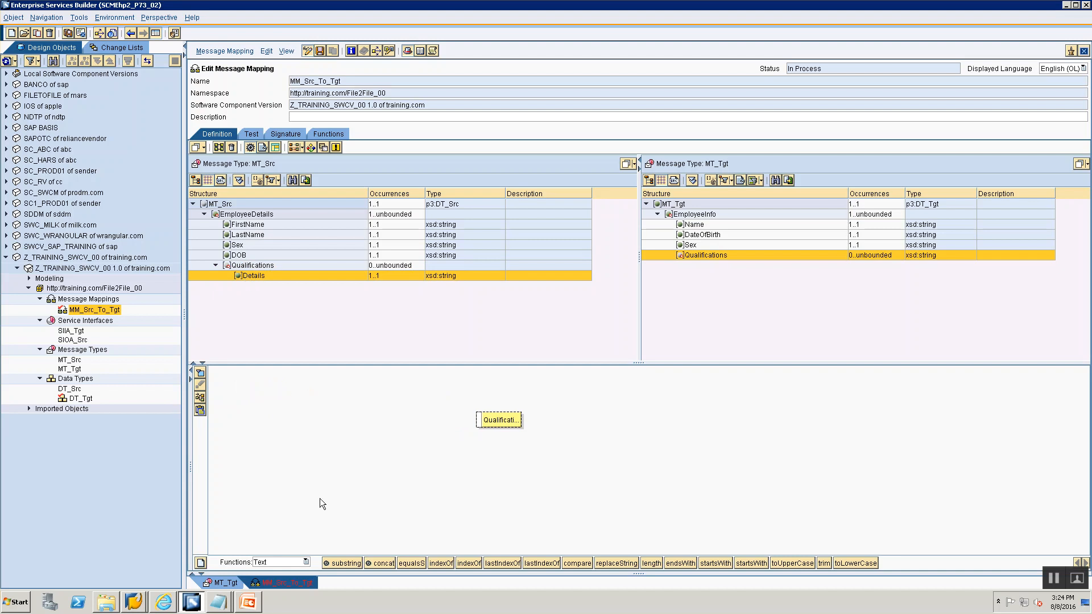
double_click(249, 276)
left_click_drag(263, 385, 267, 418)
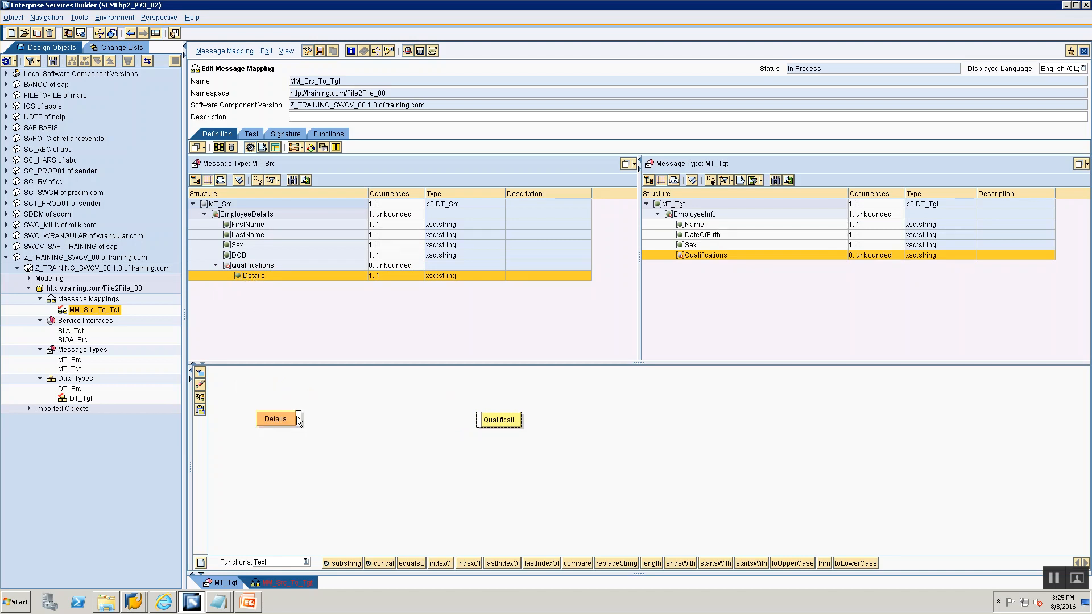
left_click_drag(298, 419, 479, 423)
right_click(261, 419)
mouse_move(316, 476)
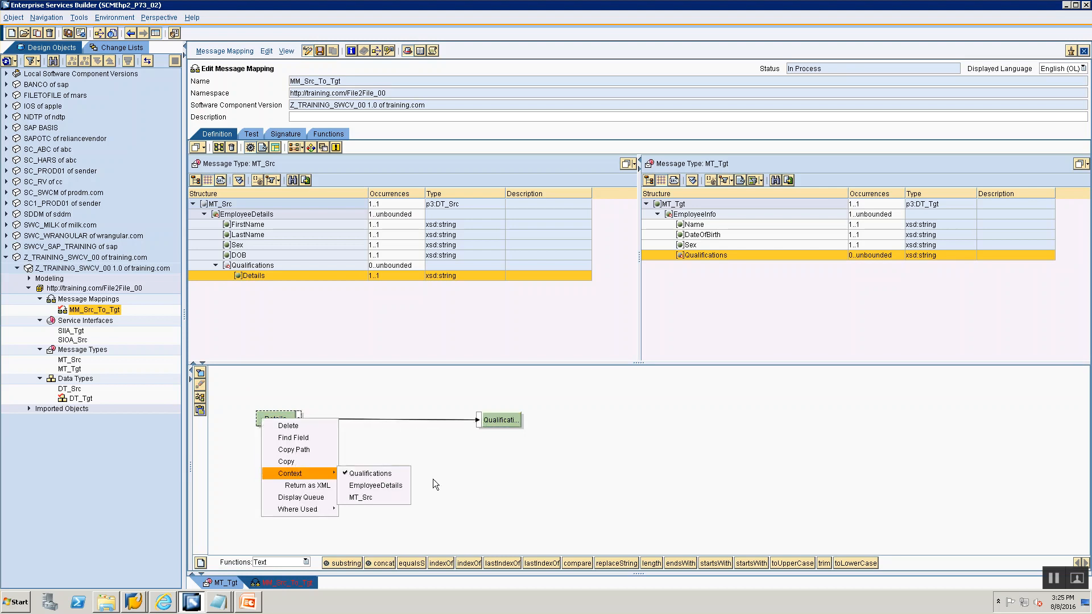
left_click(372, 486)
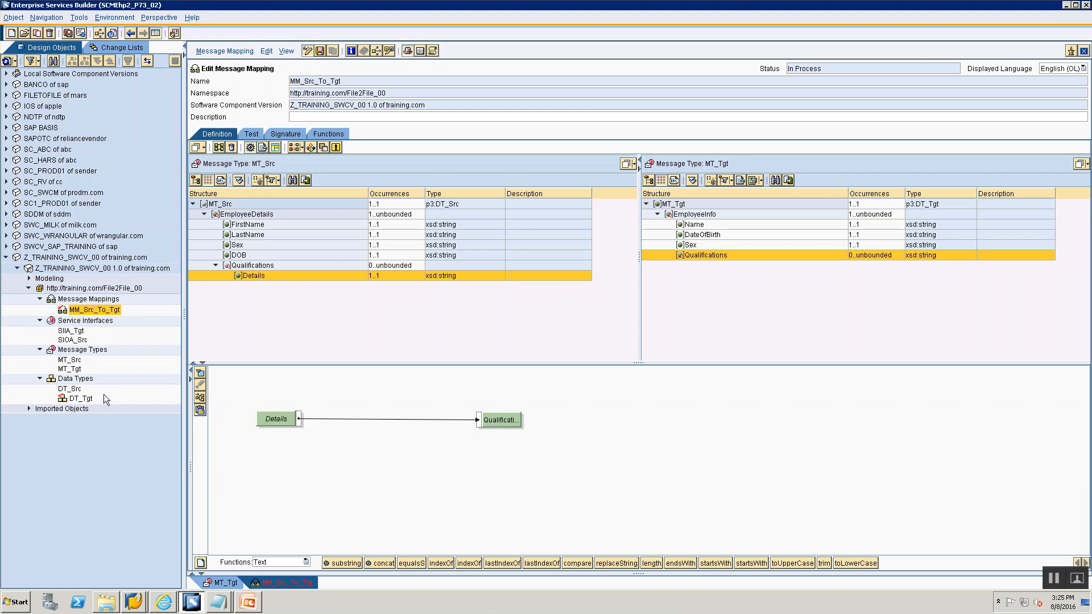
left_click(200, 397)
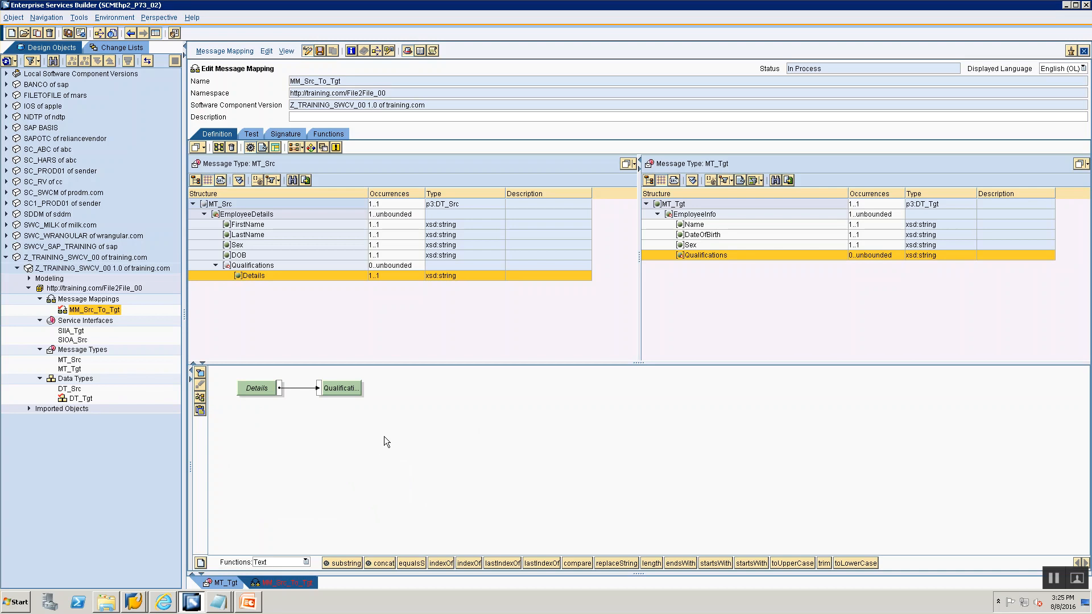
left_click(320, 51)
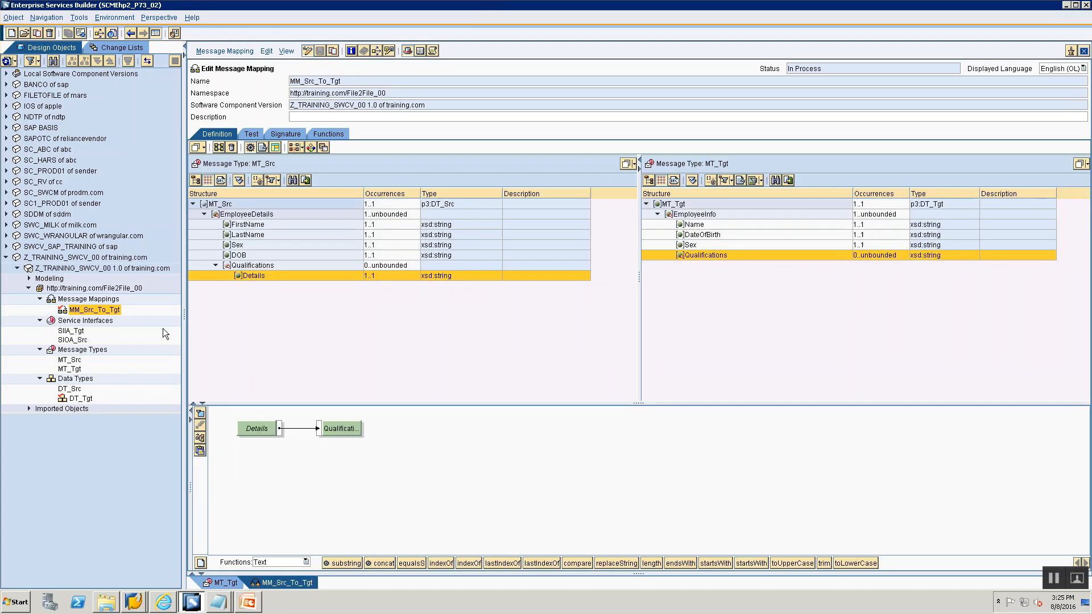
- Start a test instance of MT_Src and duplicate the EmployeeDetails node to get two records
left_click(251, 134)
left_click(199, 200)
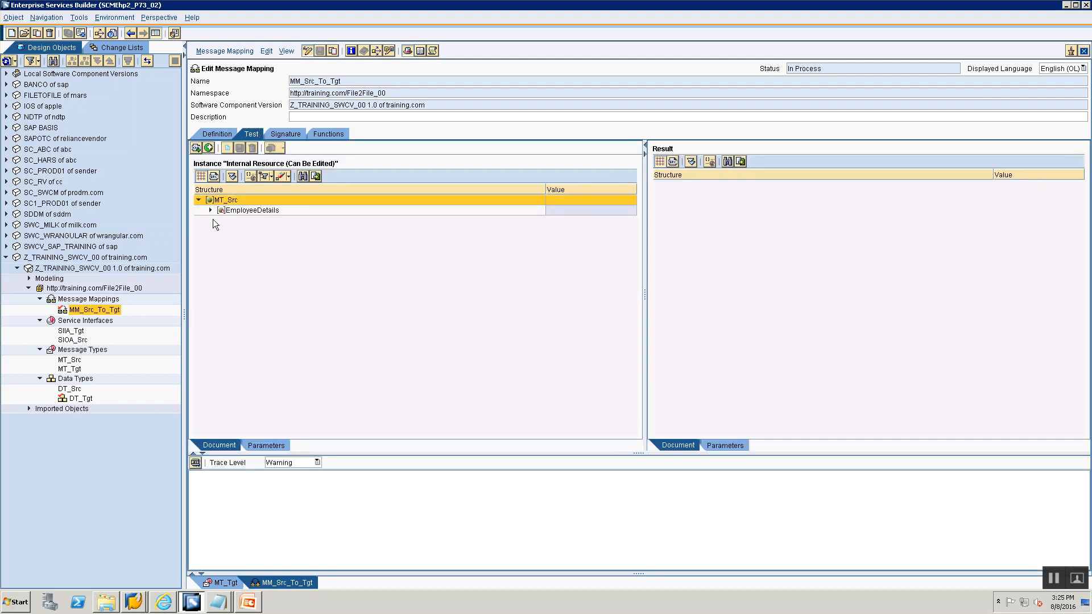
left_click(210, 209)
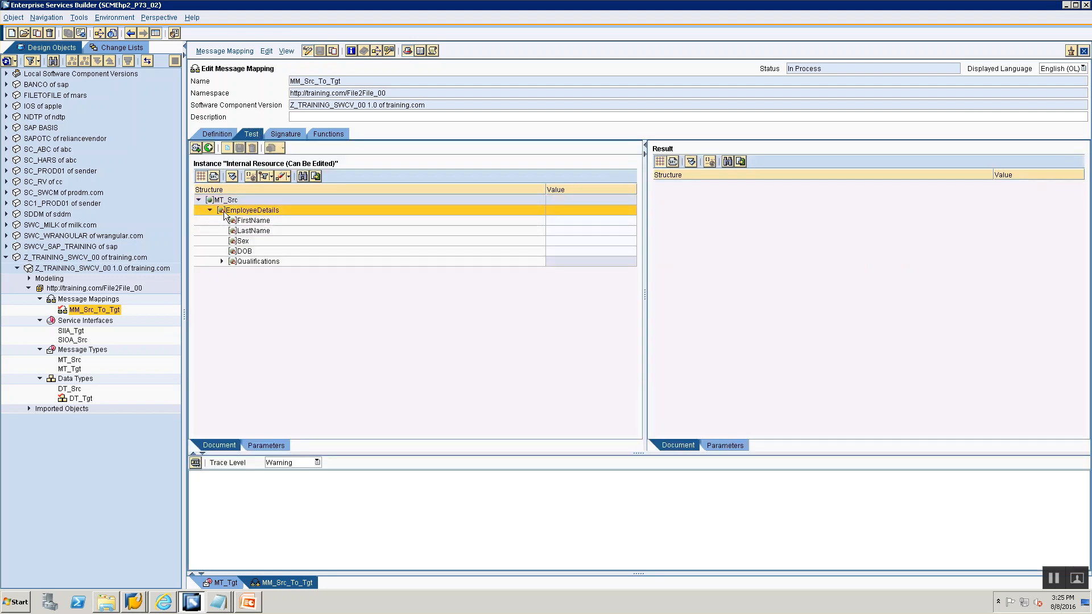
right_click(225, 214)
left_click(236, 220)
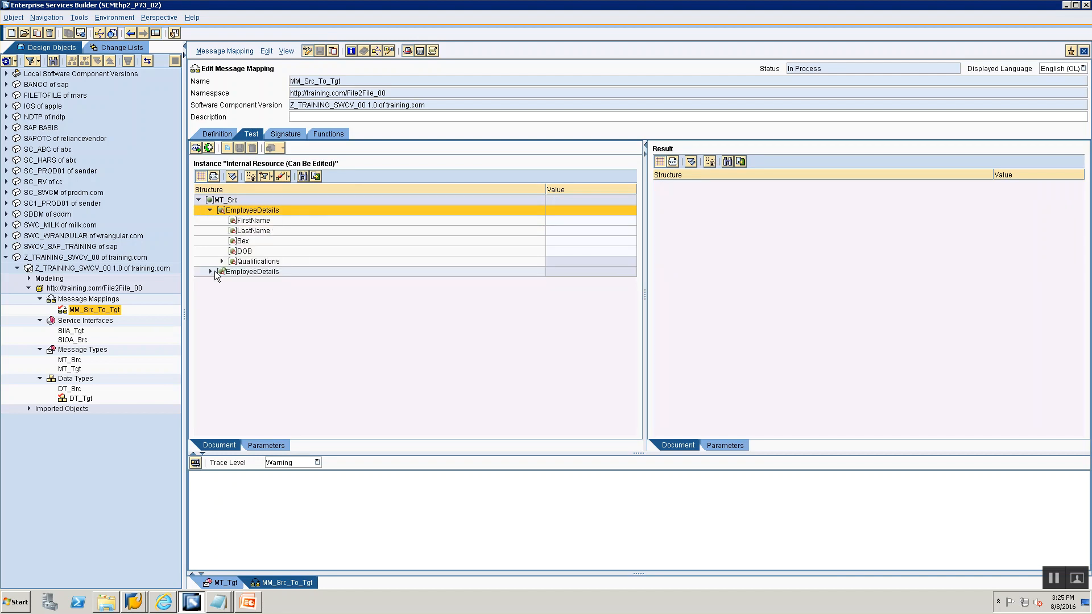
left_click(211, 271)
- Fill the first EmployeeDetails record with a sample first and last name, Sex M, date of birth, and Details B.Tech
left_click(575, 222)
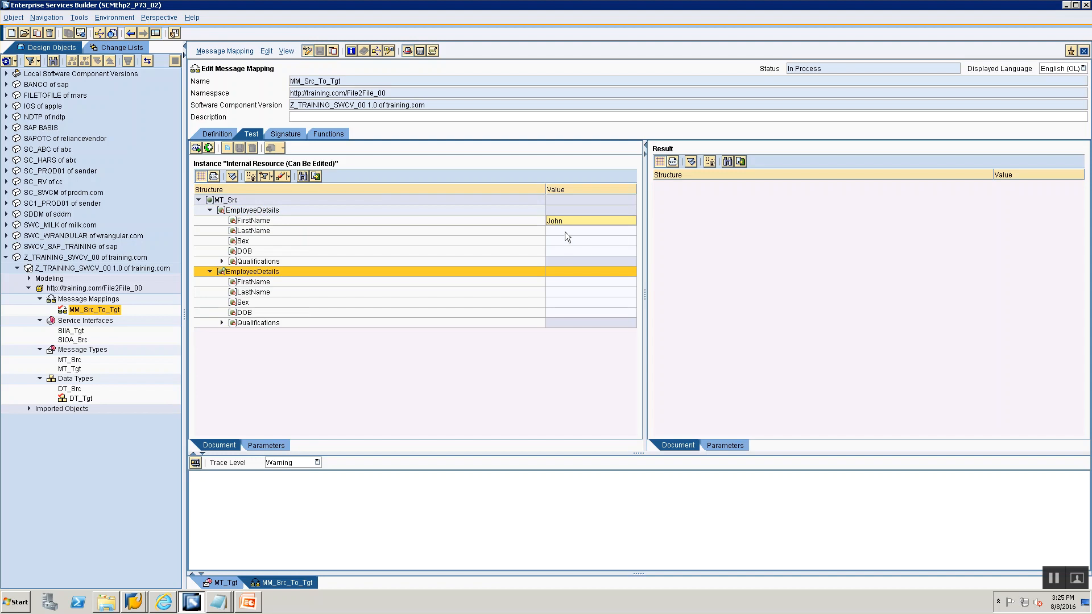
left_click(565, 232)
type("Doe")
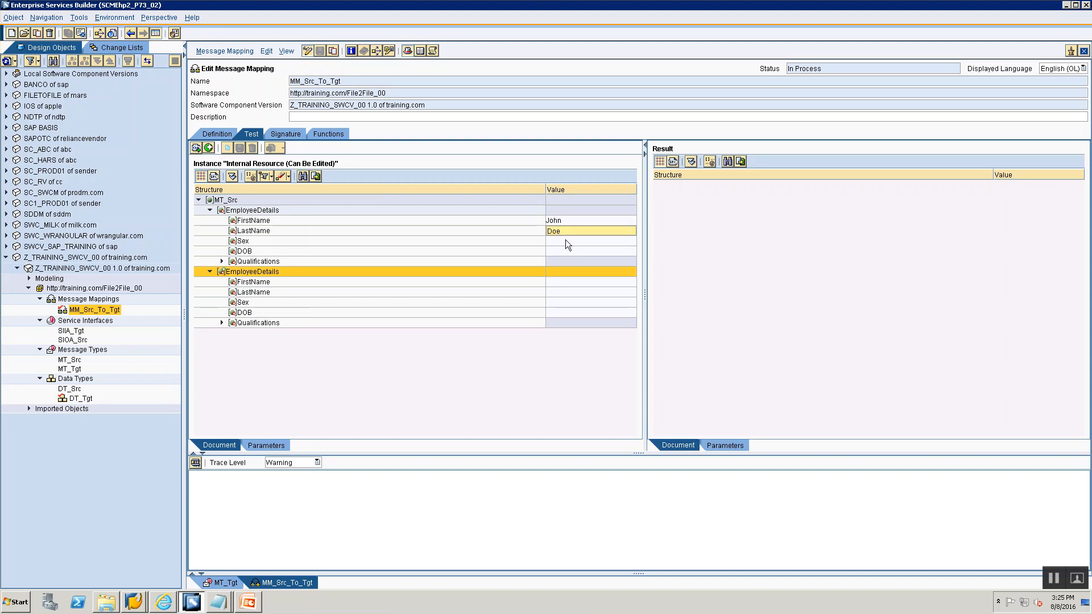
left_click(565, 241)
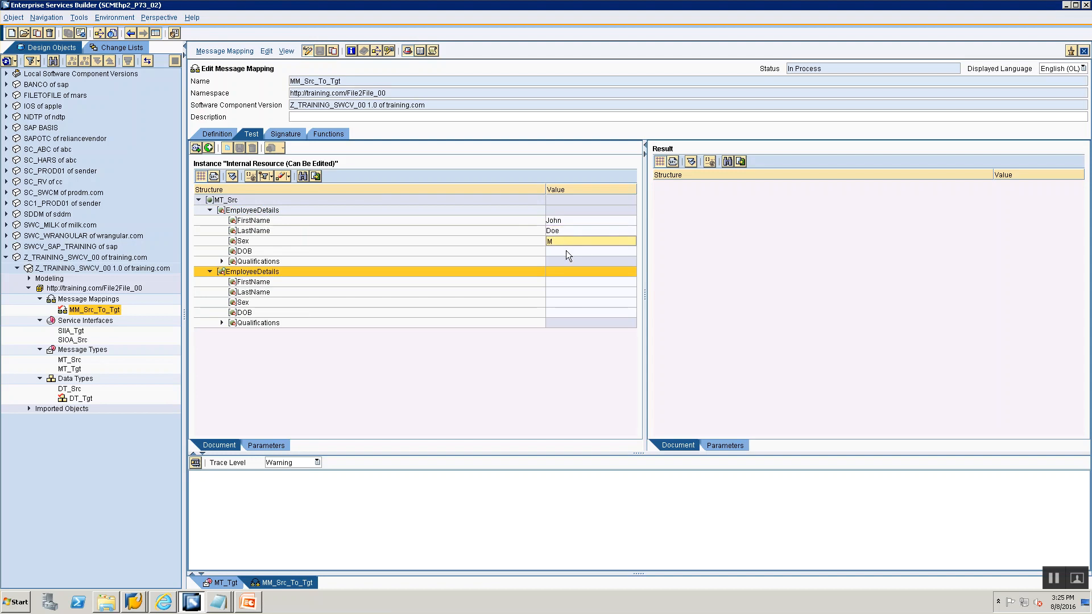
left_click(567, 251)
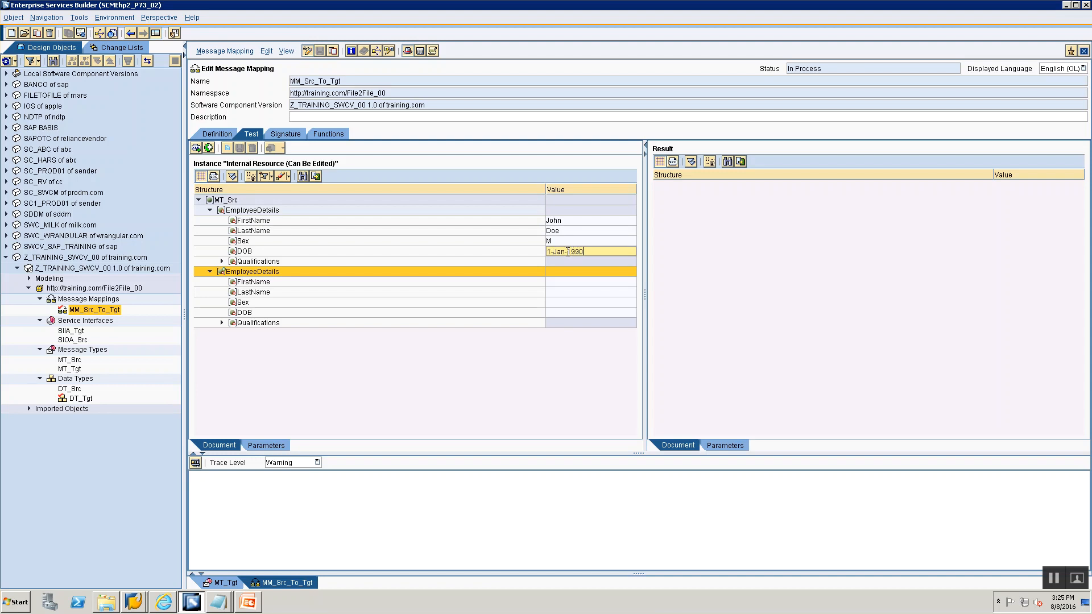
left_click(221, 261)
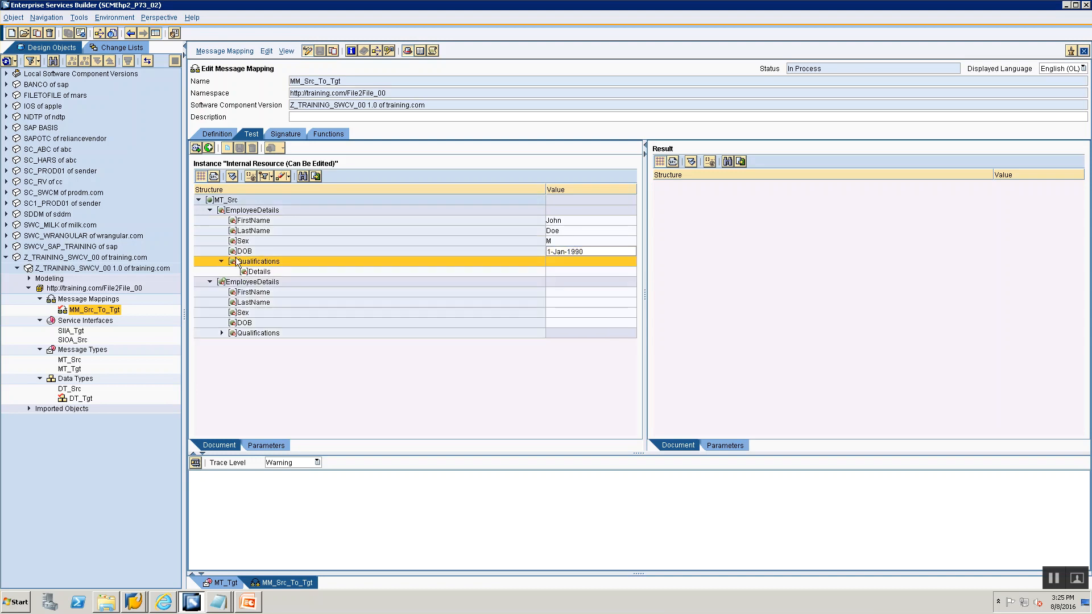
left_click(555, 271)
type("B.Tech")
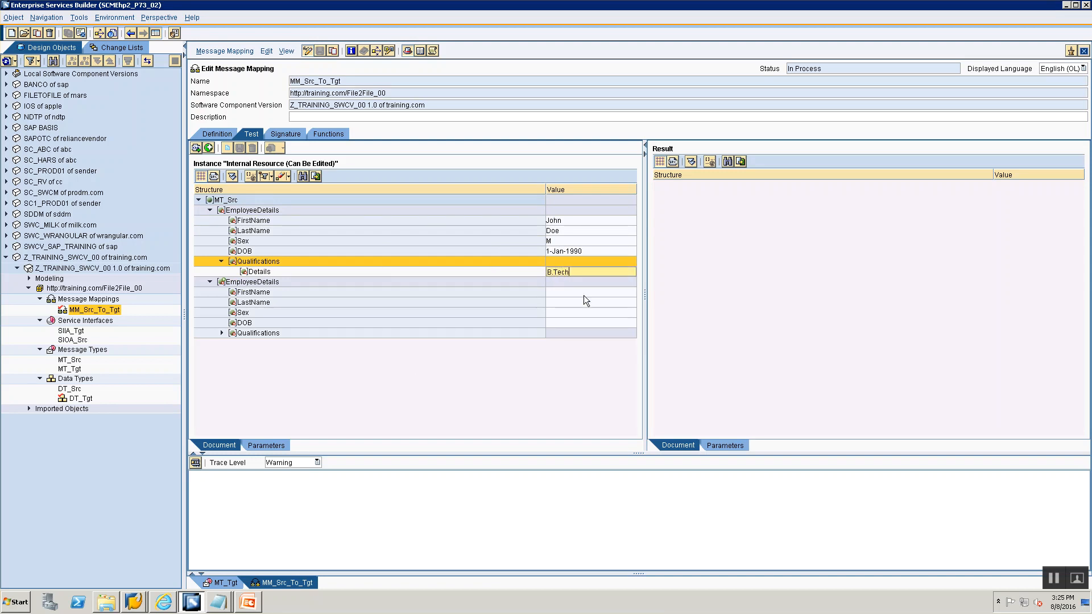
- Fill the second EmployeeDetails record with a sample first and last name, Sex F, DOB 1-Feb-1992, and Details Sports
left_click(583, 295)
type("Jane")
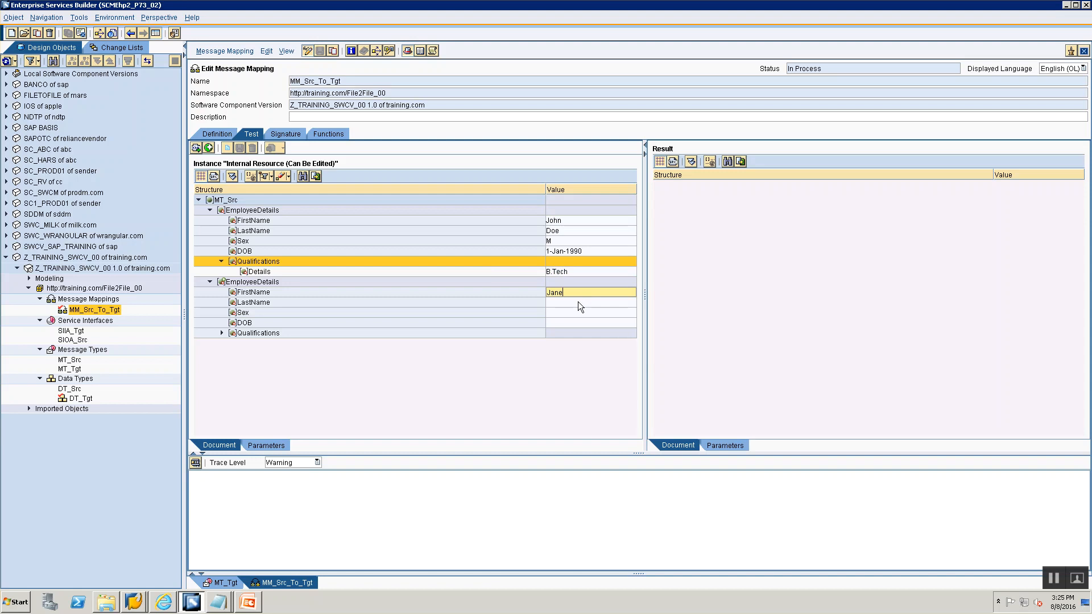
left_click(571, 302)
type("Doe")
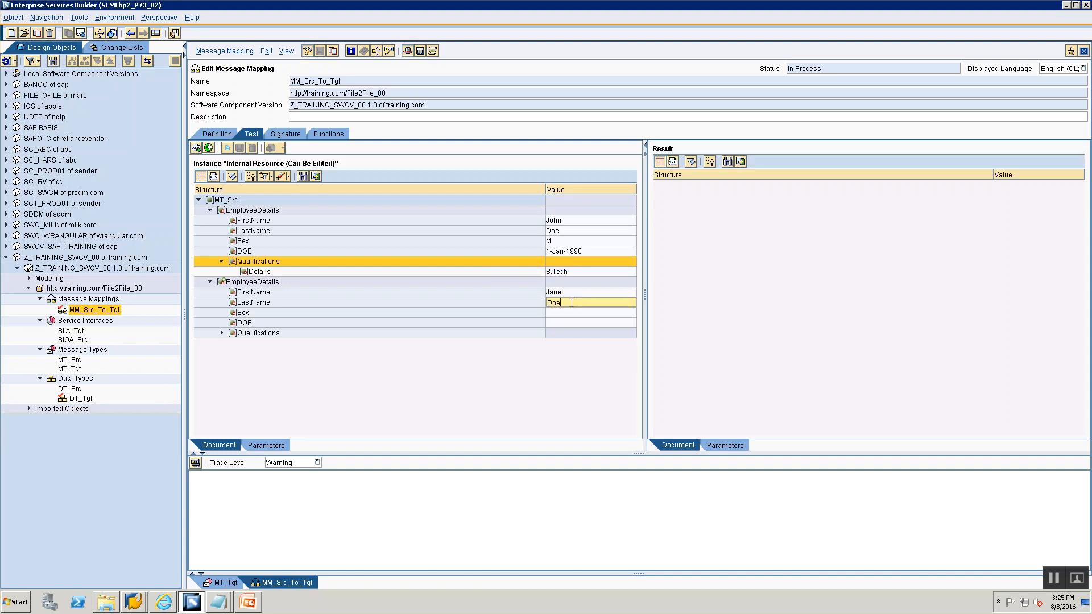
type("2")
left_click(561, 318)
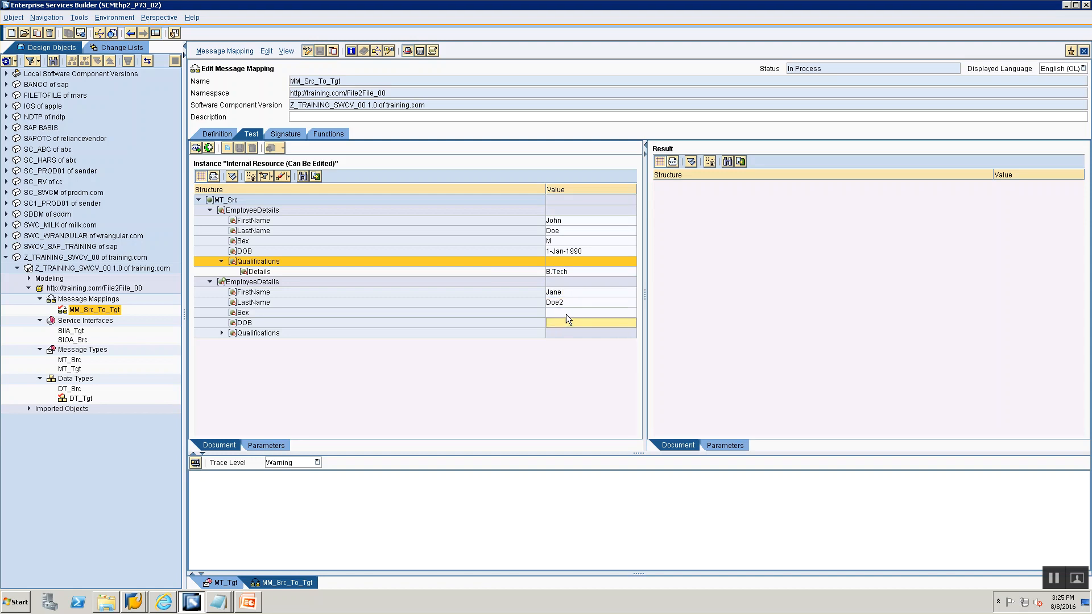
left_click(566, 314)
type("F")
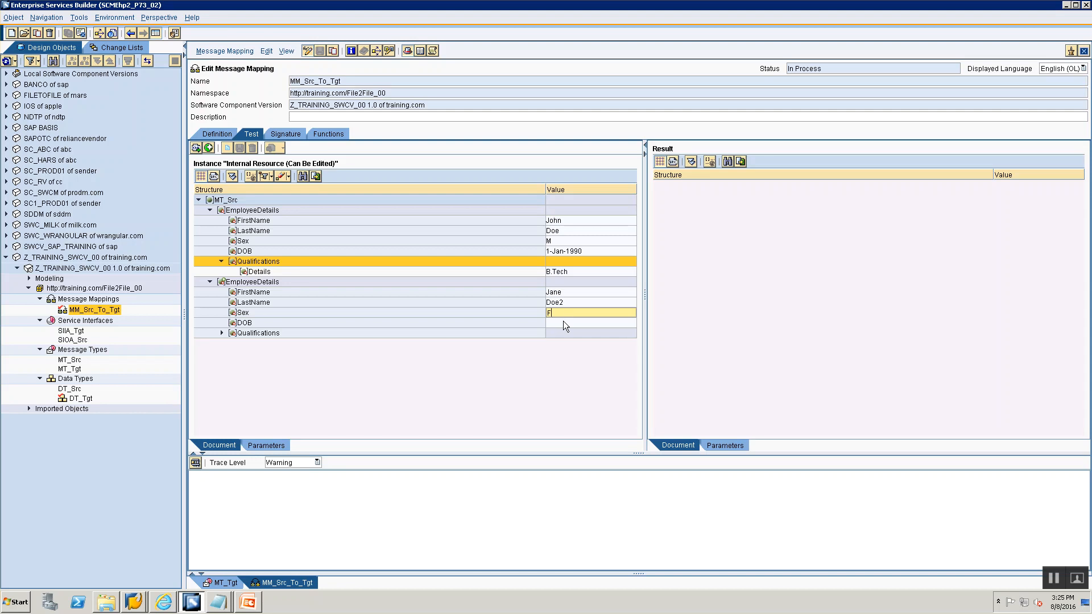
left_click(563, 322)
type("1-Feb")
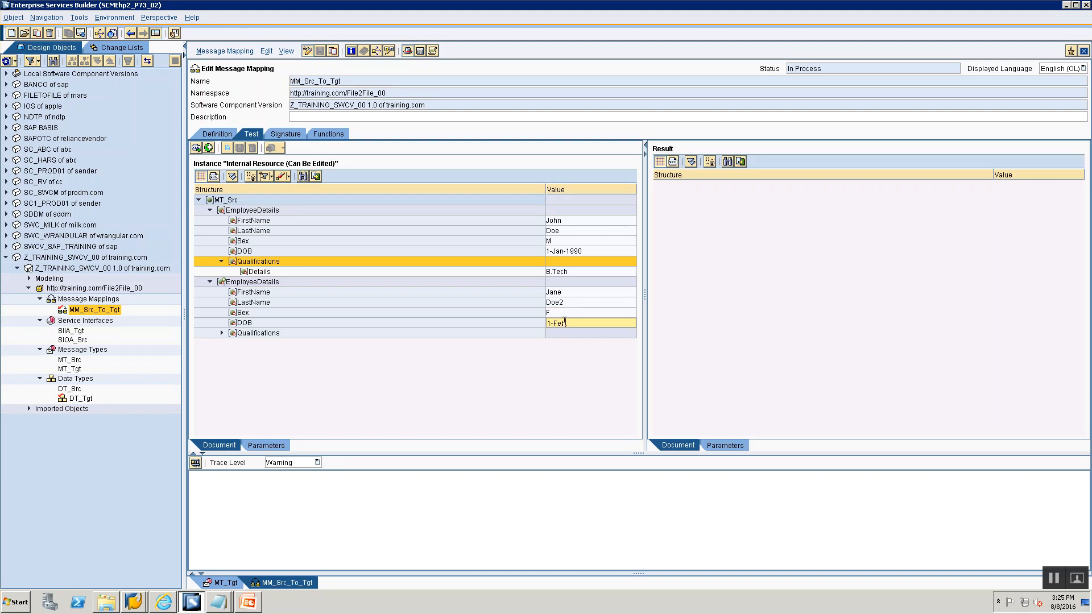
type("-1992")
left_click(222, 333)
left_click(572, 343)
type("Sports")
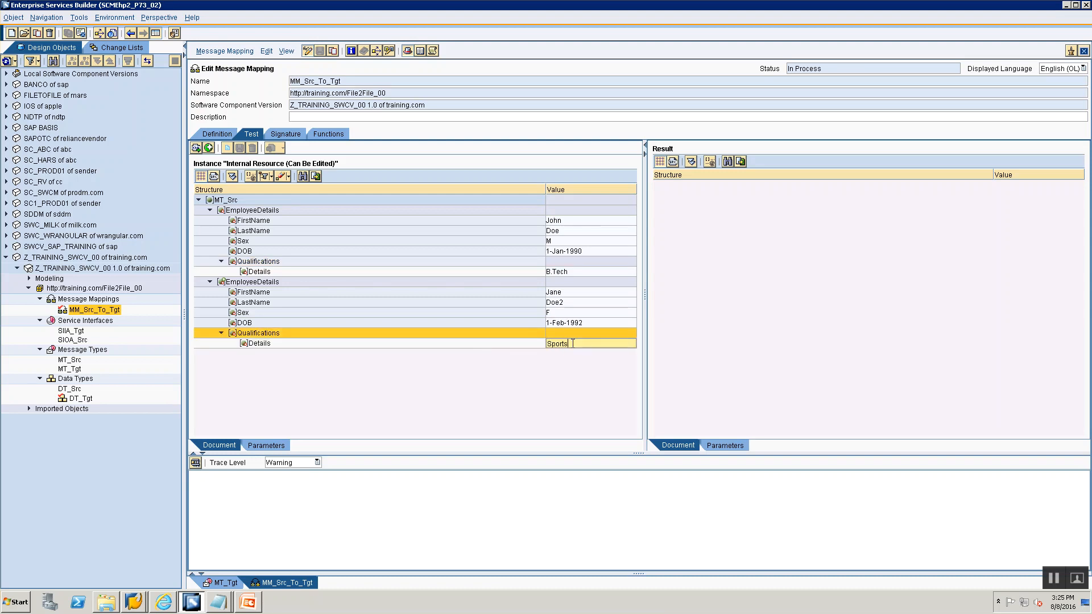
- Run the mapping test and expand both EmployeeInfo nodes in the result
left_click(196, 463)
left_click(460, 338)
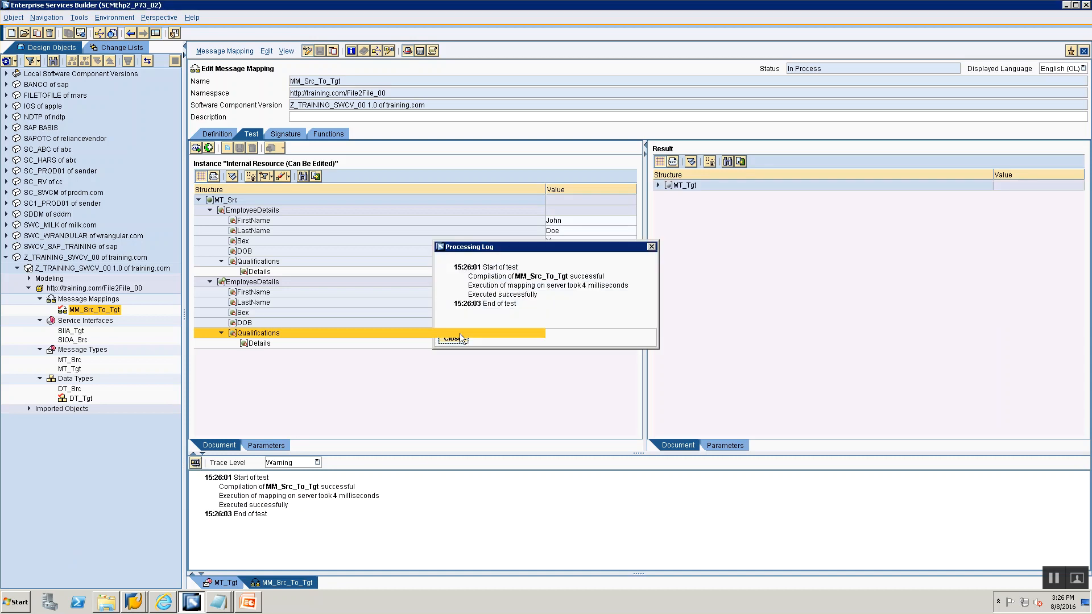
left_click(658, 185)
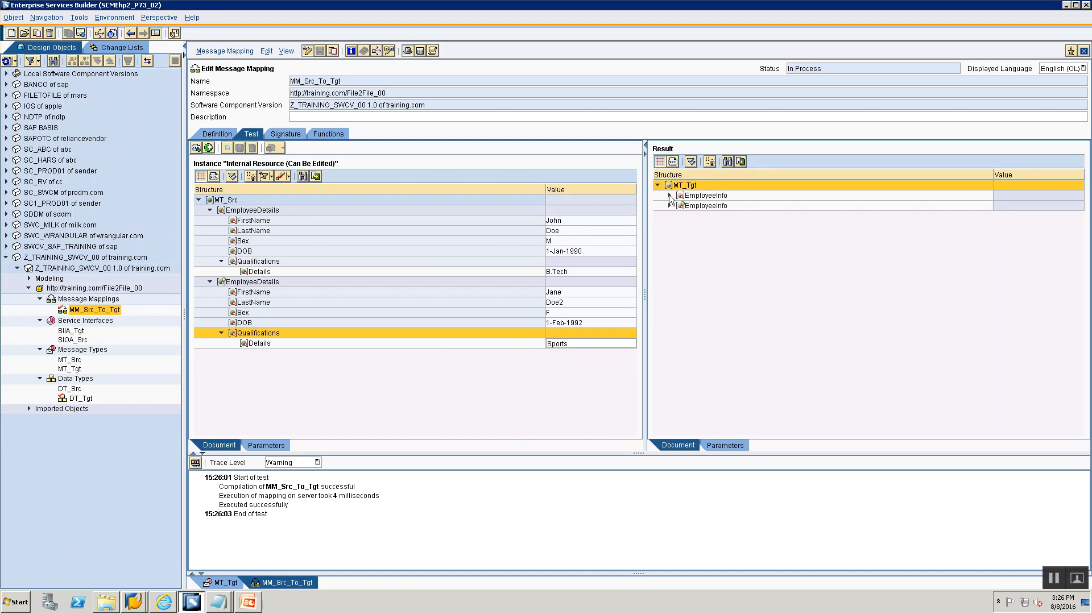
left_click(669, 195)
left_click(670, 246)
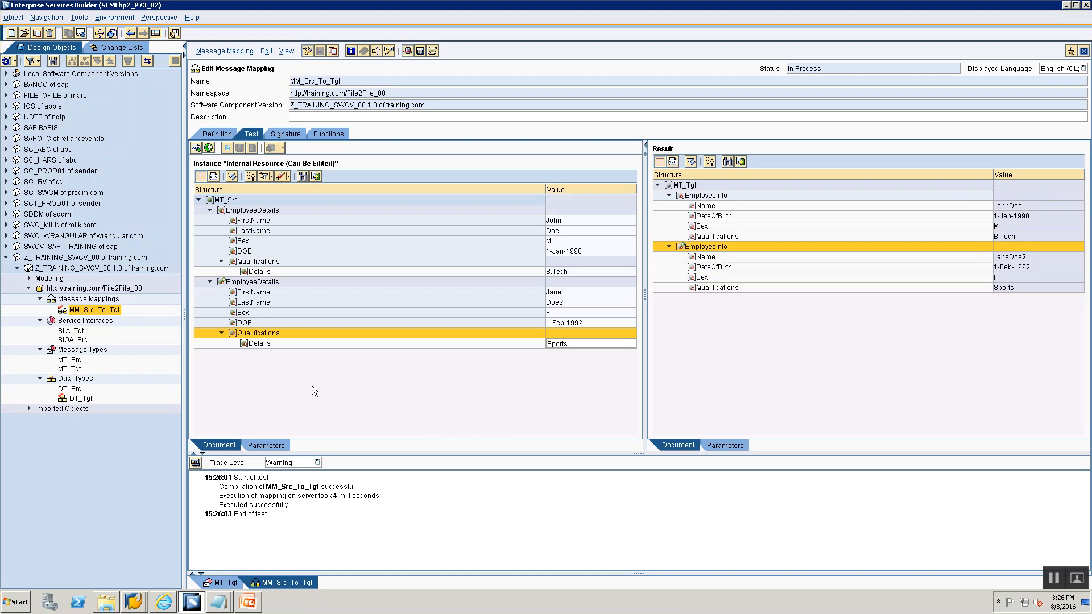
- Duplicate the first record's Qualifications subtree, set the copy's Details to MS, and rerun the test
left_click(263, 261)
right_click(263, 261)
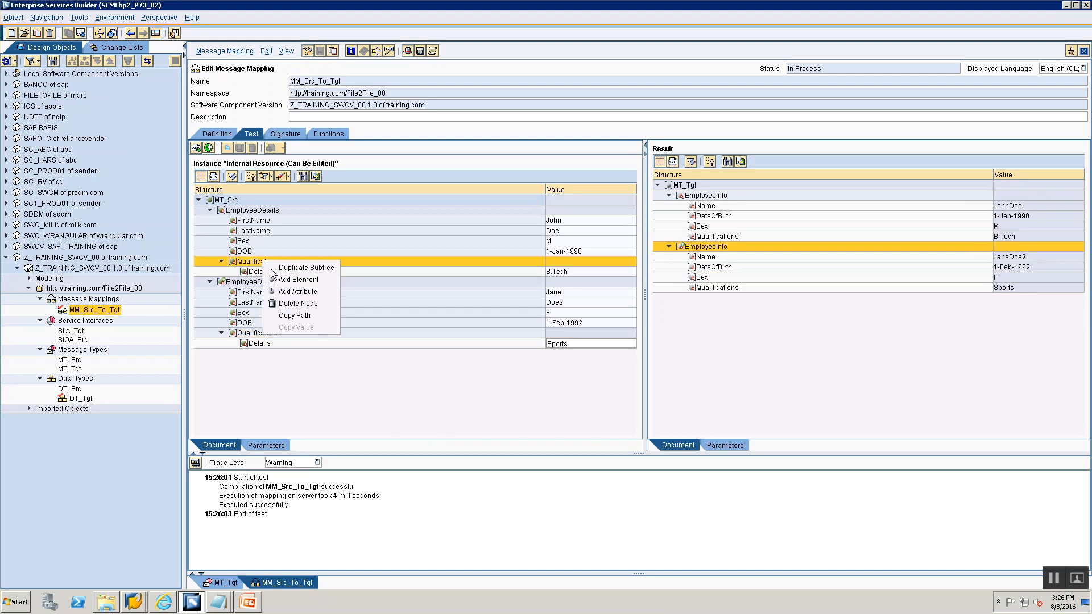
left_click(276, 268)
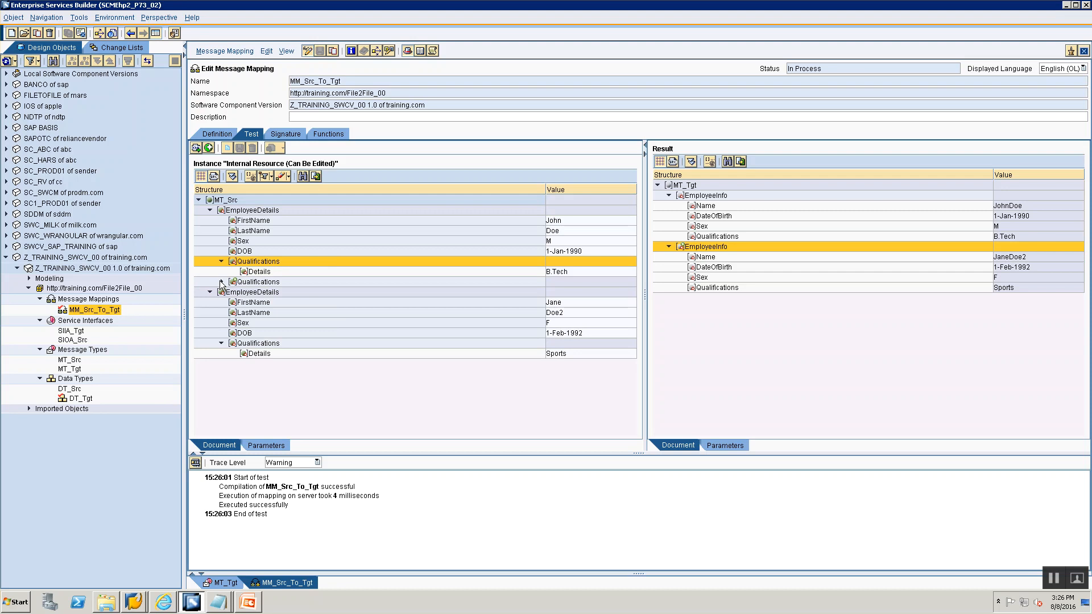
left_click(583, 289)
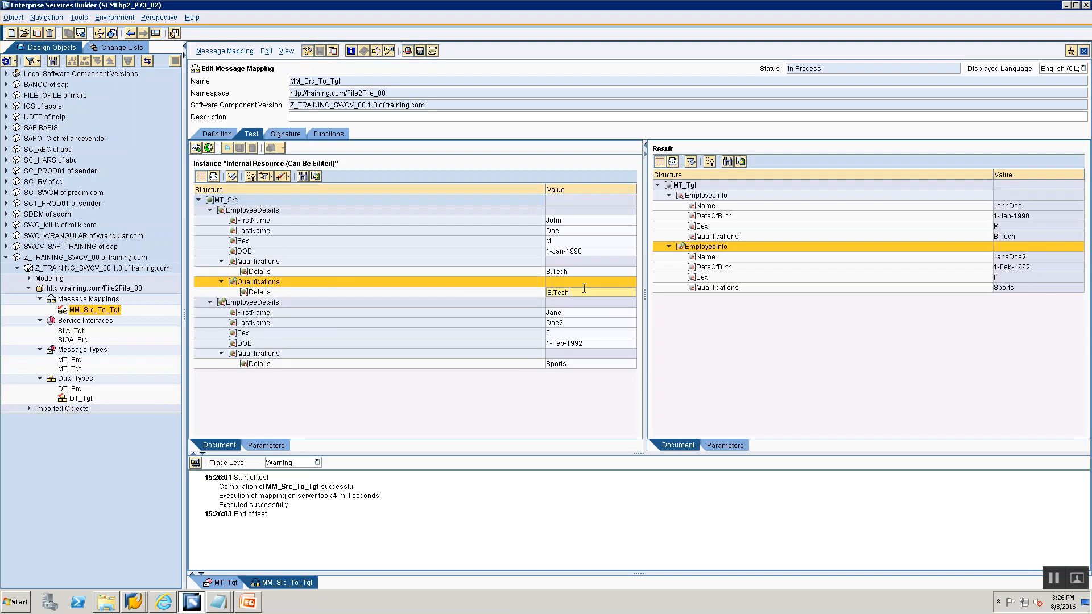
key("BackSpace")
key("BackSpace")
key("BackSpace")
type("MN")
left_click(197, 462)
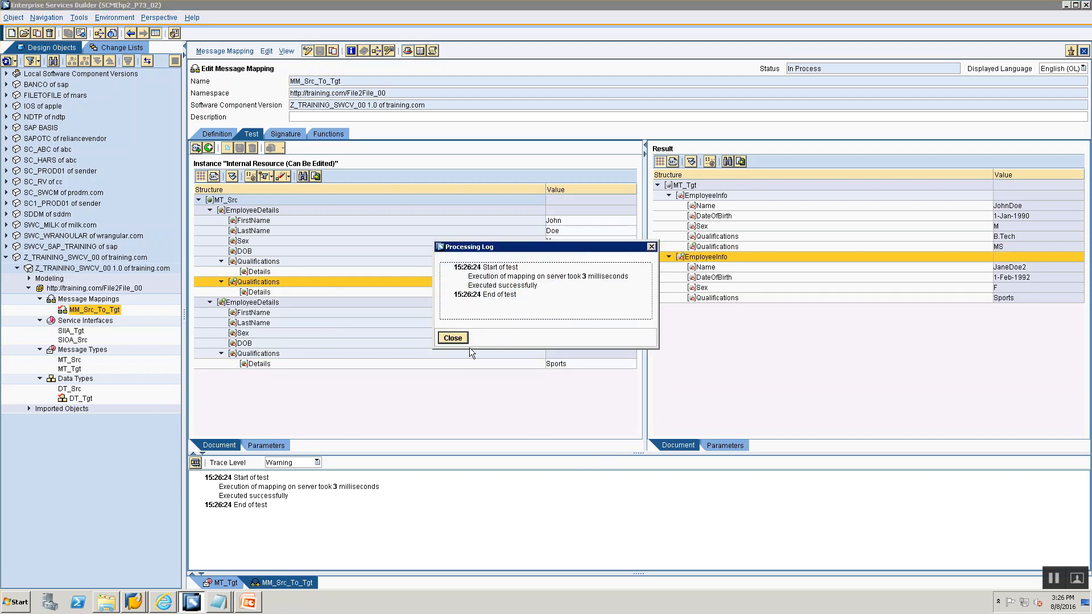
left_click(454, 339)
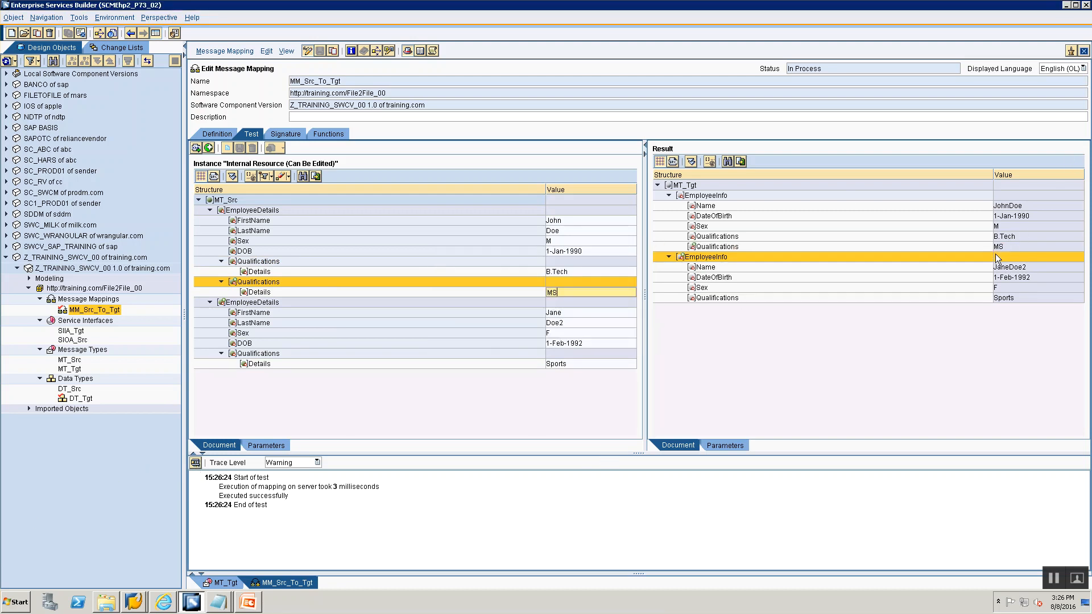
- Review the Message Type and mapping slides in the PowerPoint overview, then return to the ESR
key("alt+Tab")
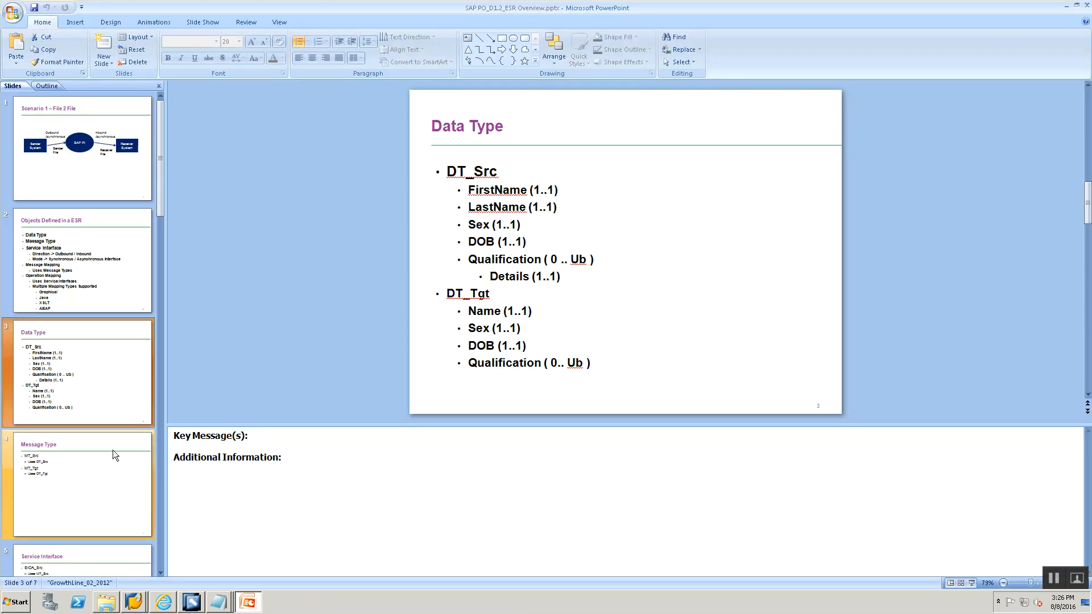
left_click(87, 484)
scroll(84, 483, "down", 3)
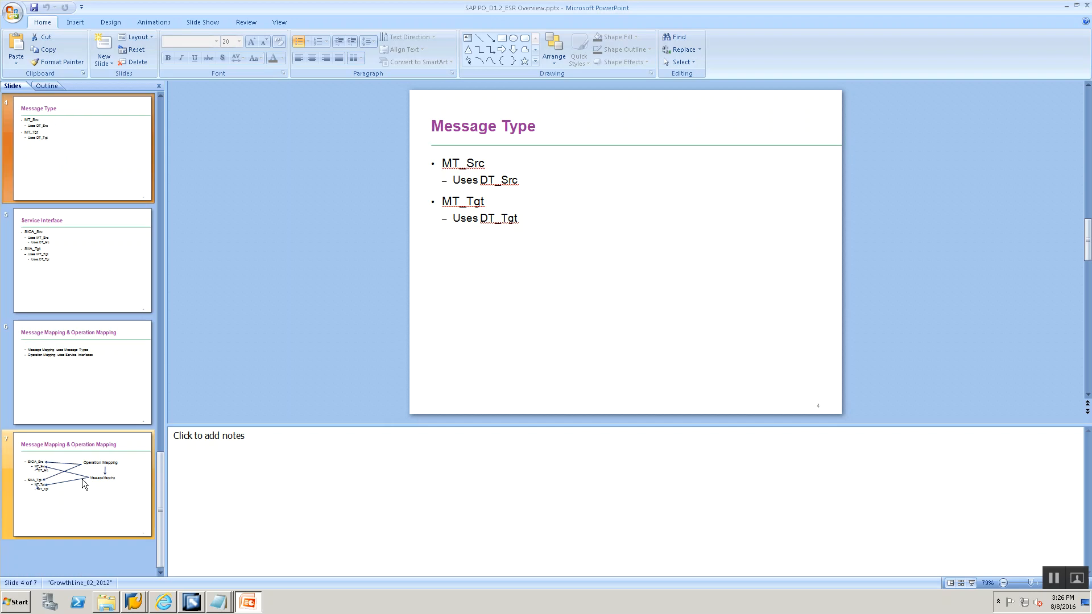
left_click(100, 383)
key("alt+Tab")
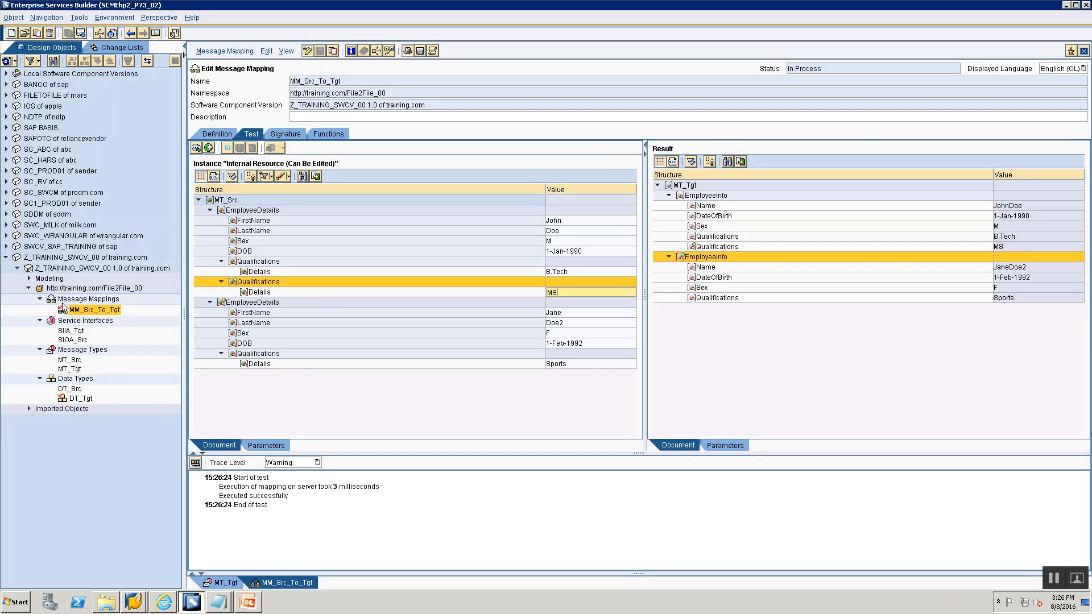
- Create a new operation mapping named OM_Src_To_Tgt in the File2File_00 namespace
left_click(63, 304)
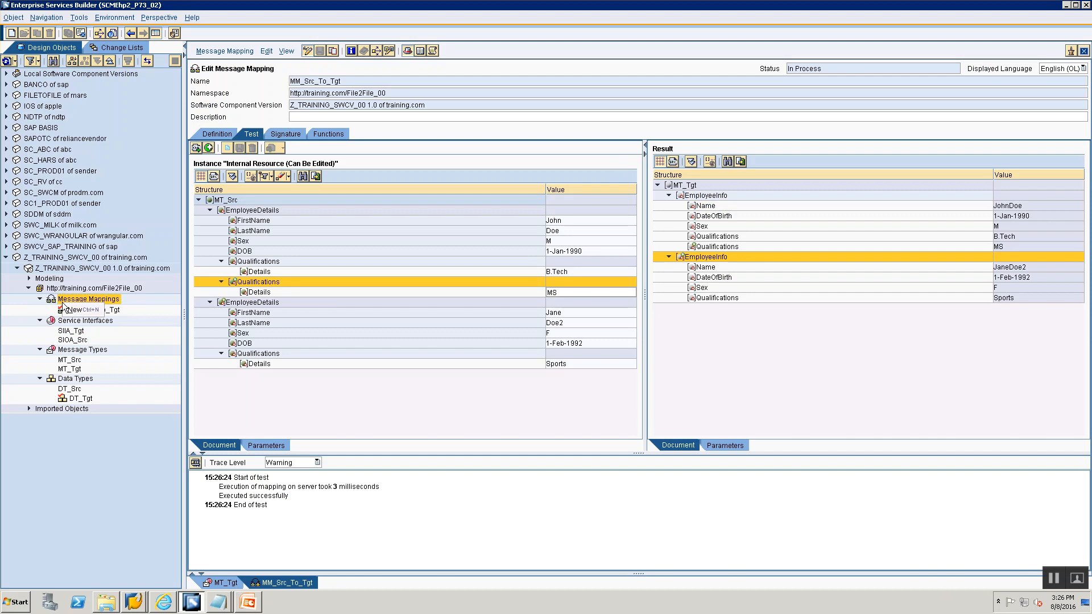
right_click(64, 306)
left_click(81, 310)
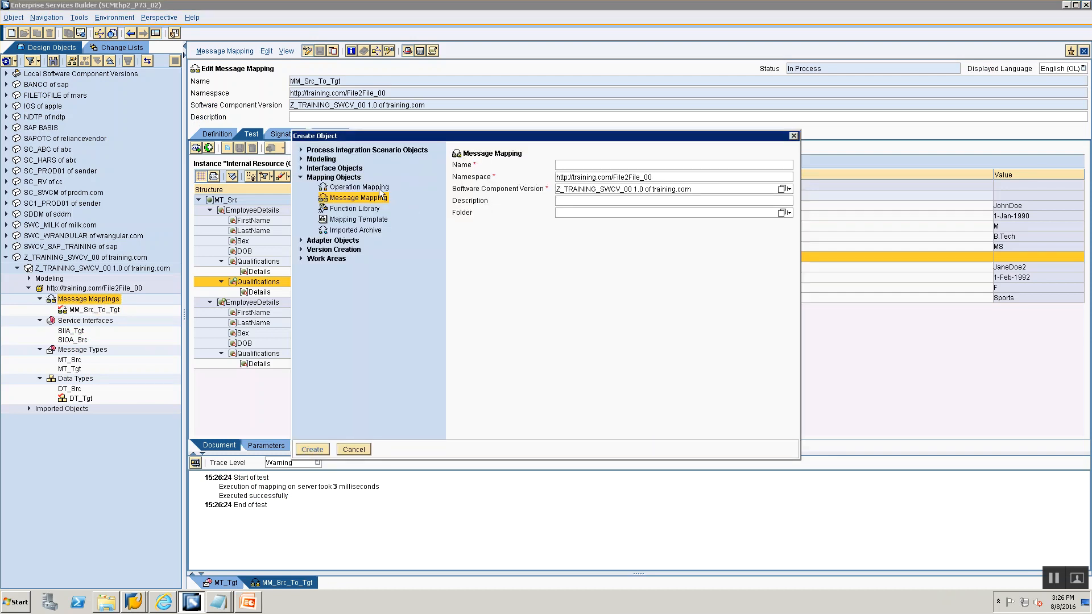
left_click(335, 187)
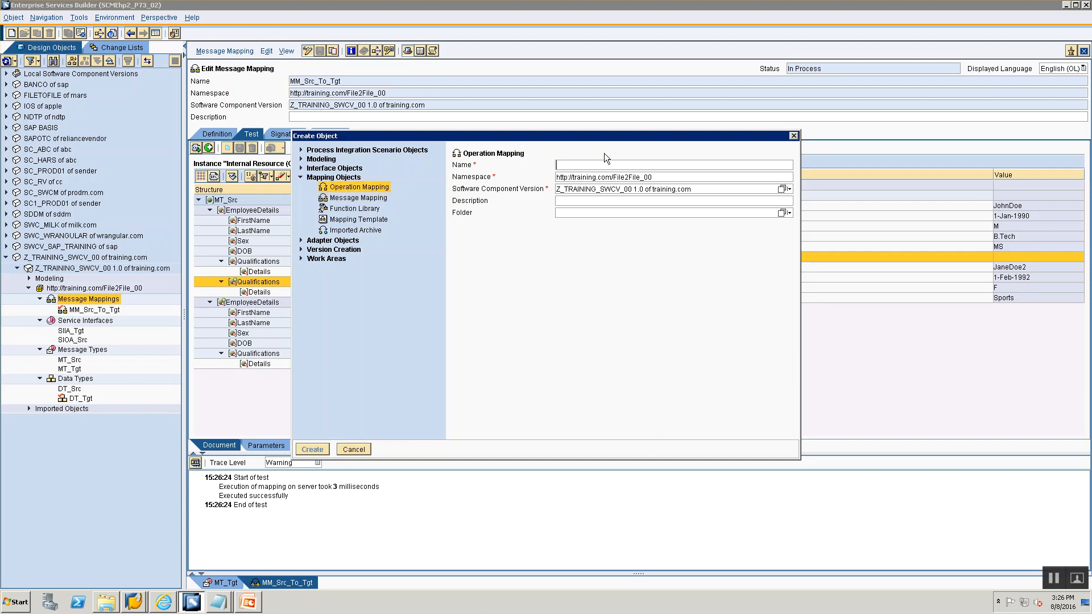
type("OM_Src_To_Tgt")
left_click(308, 450)
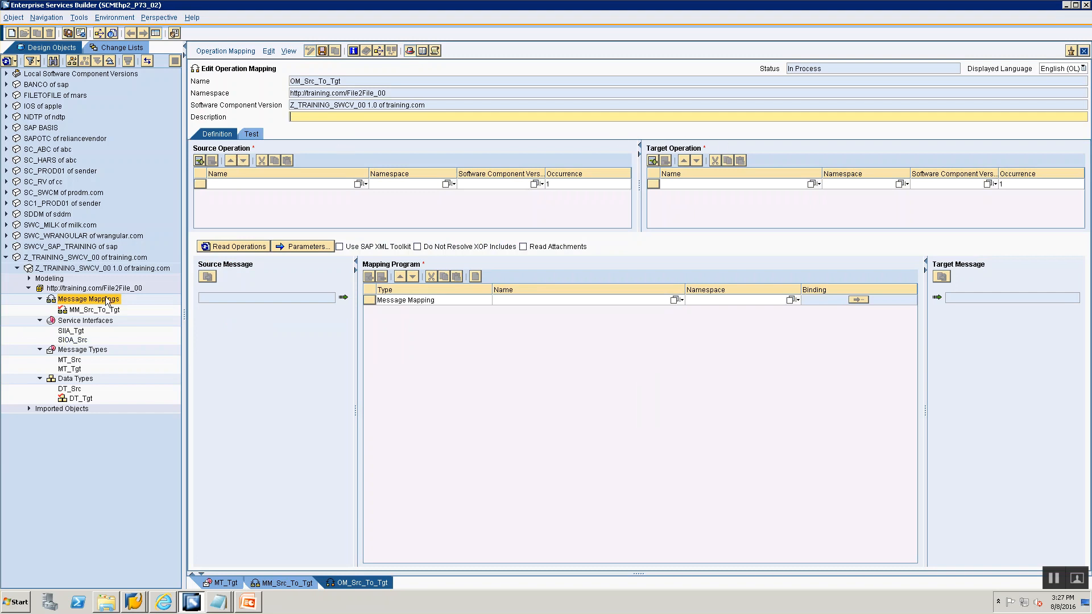
- Check the Message Mapping & Operation Mapping diagram slide in the PowerPoint overview
key("alt+Tab")
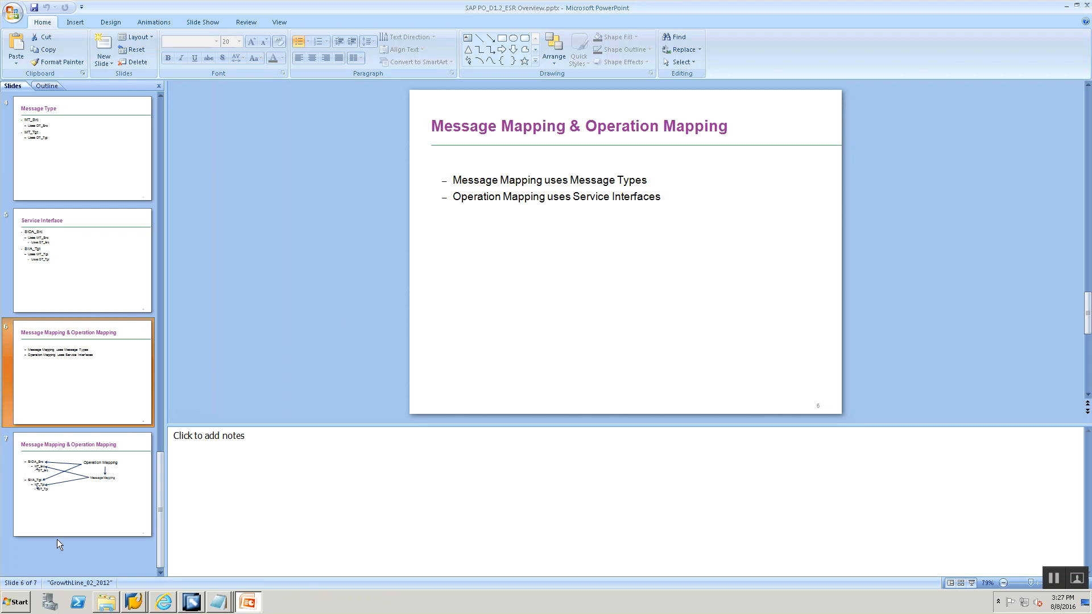
left_click(71, 501)
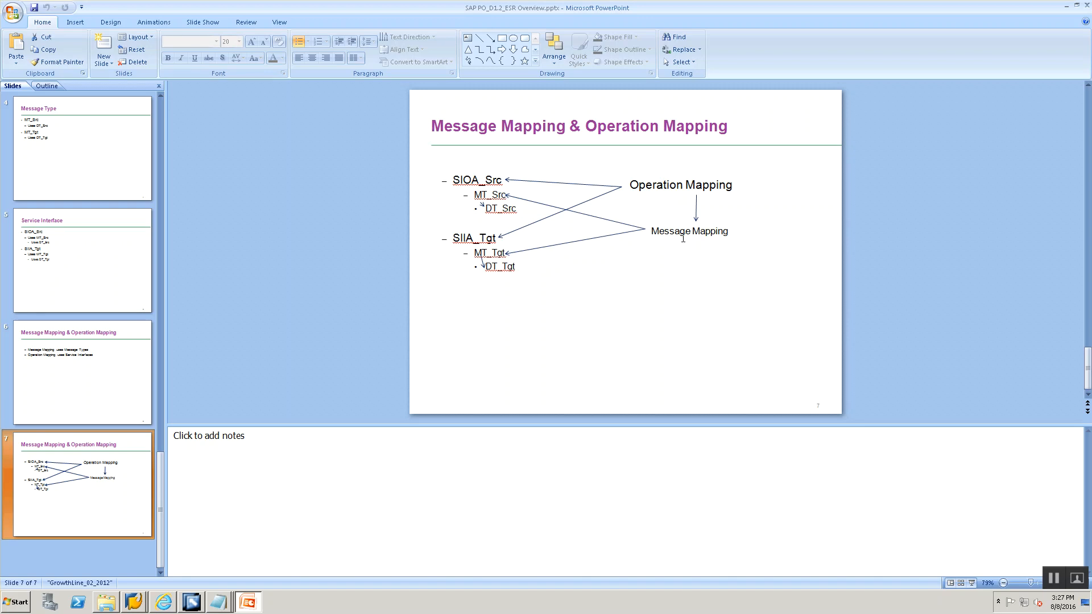
key("alt+Tab")
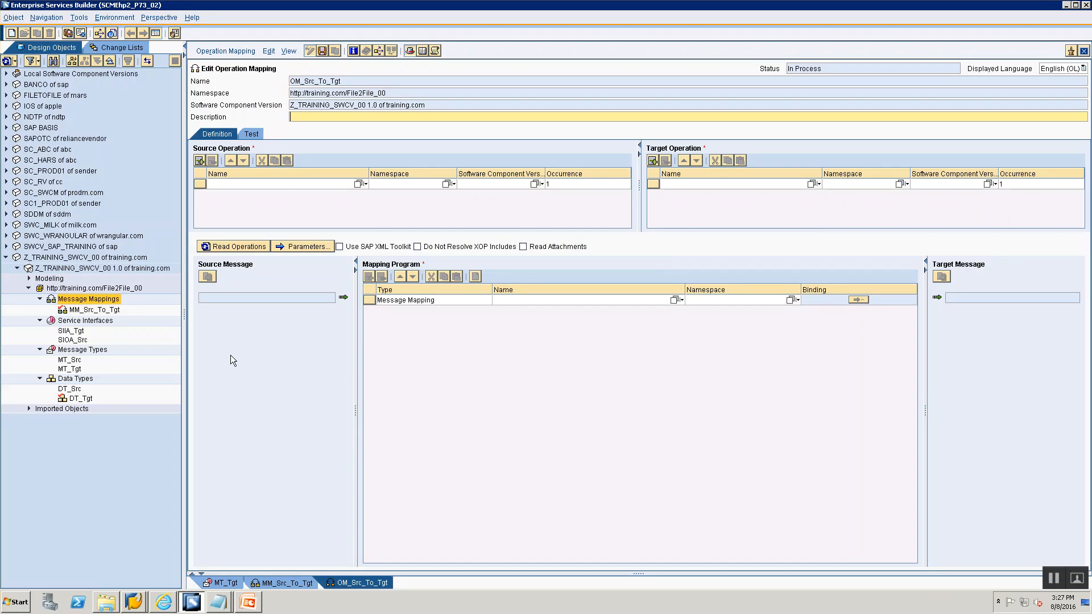
- Assign SIOA_Src as the source operation and SIIA_Tgt as the target operation
left_click(72, 340)
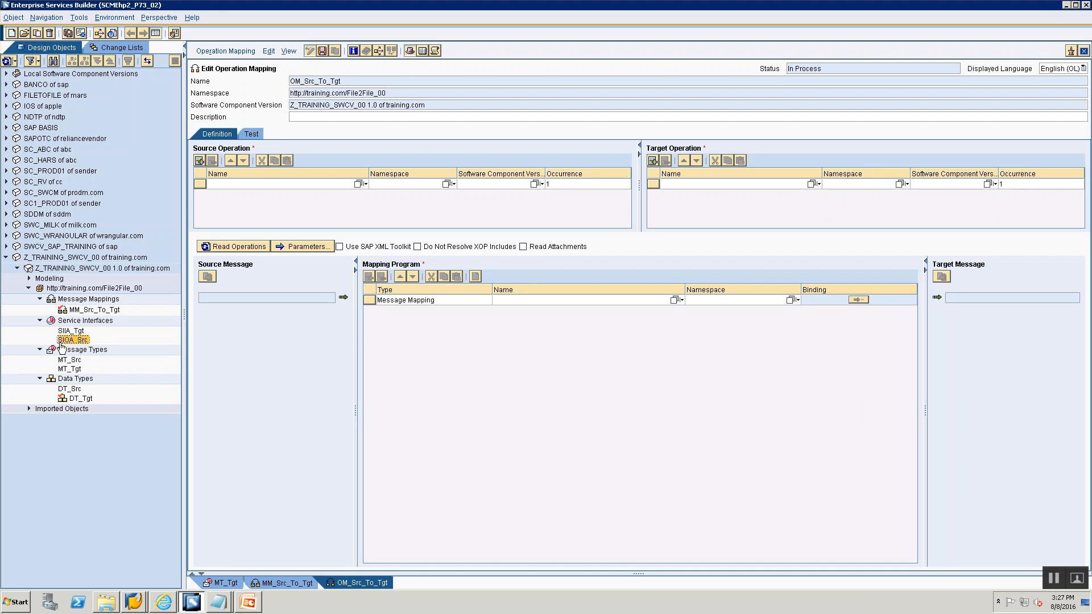
left_click_drag(65, 342, 432, 183)
left_click(69, 331)
left_click_drag(67, 335, 735, 187)
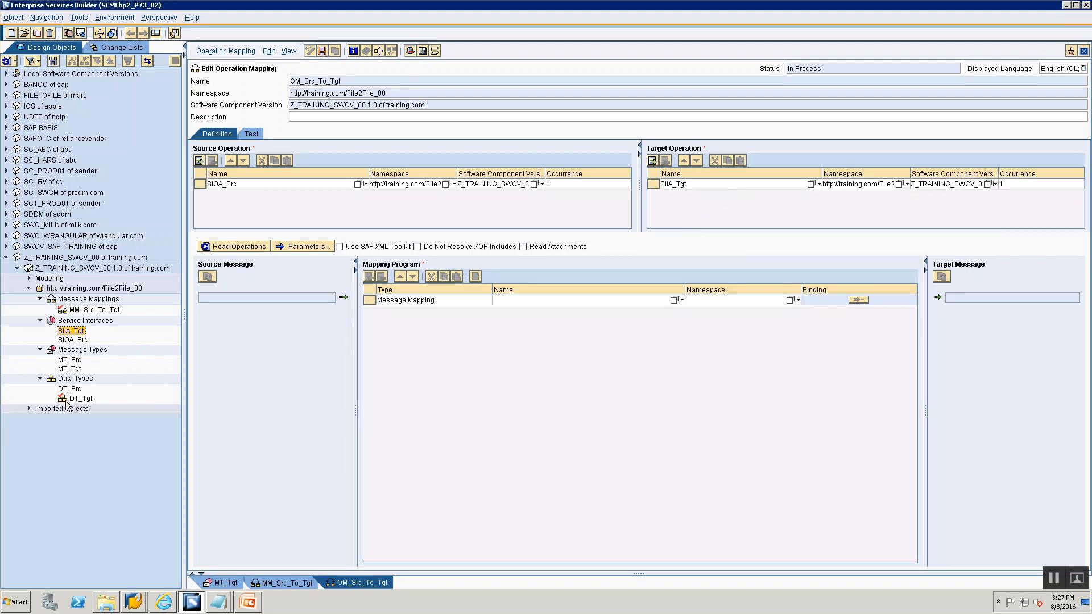
- Read the operations and select MM_Src_To_Tgt as the message mapping program
left_click(224, 248)
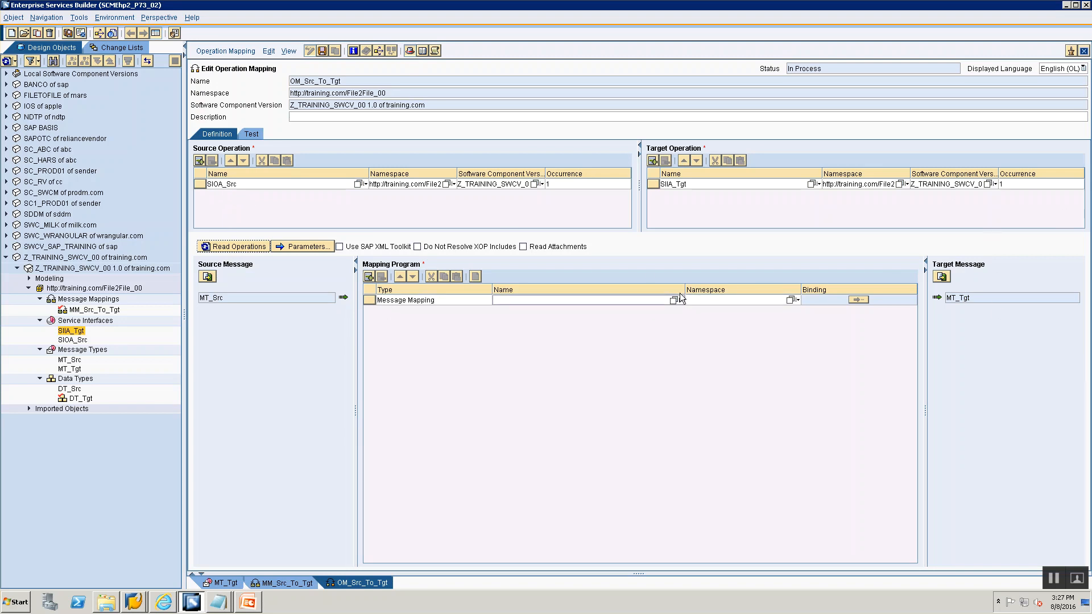
left_click(478, 300)
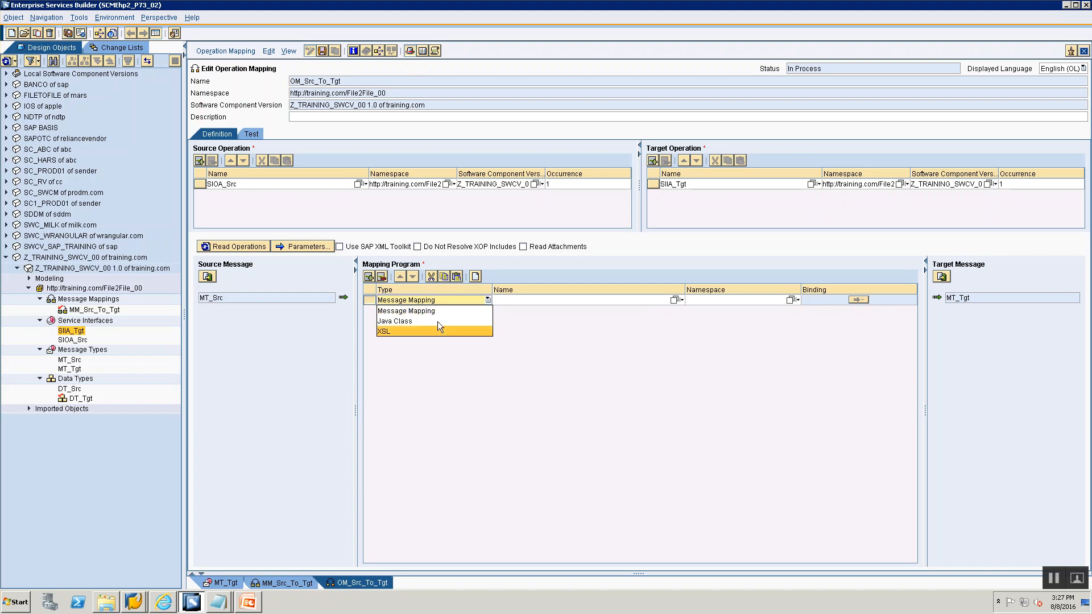
left_click(456, 385)
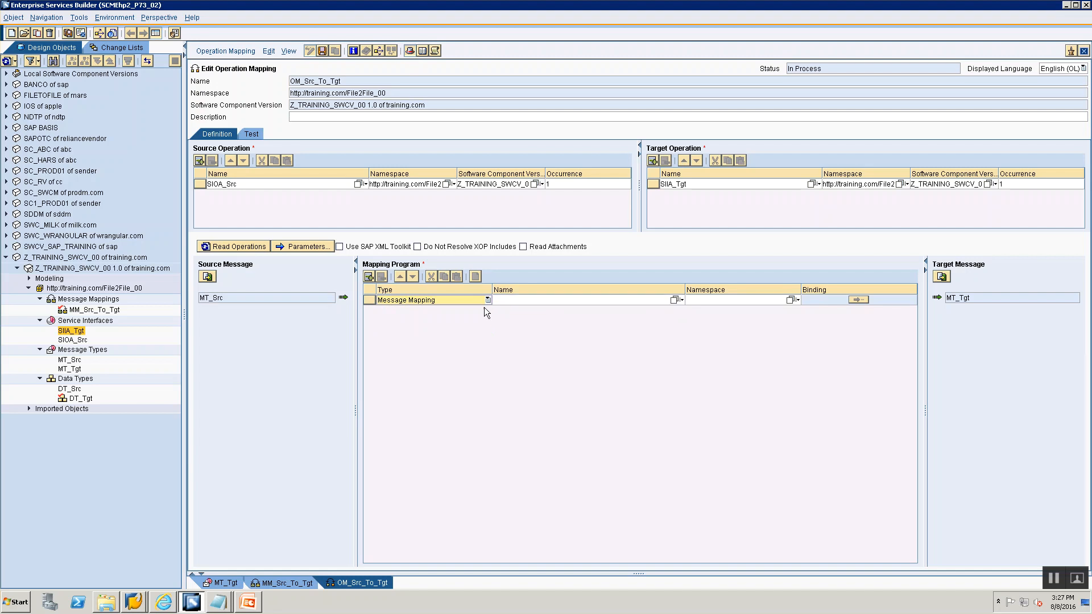
left_click(675, 299)
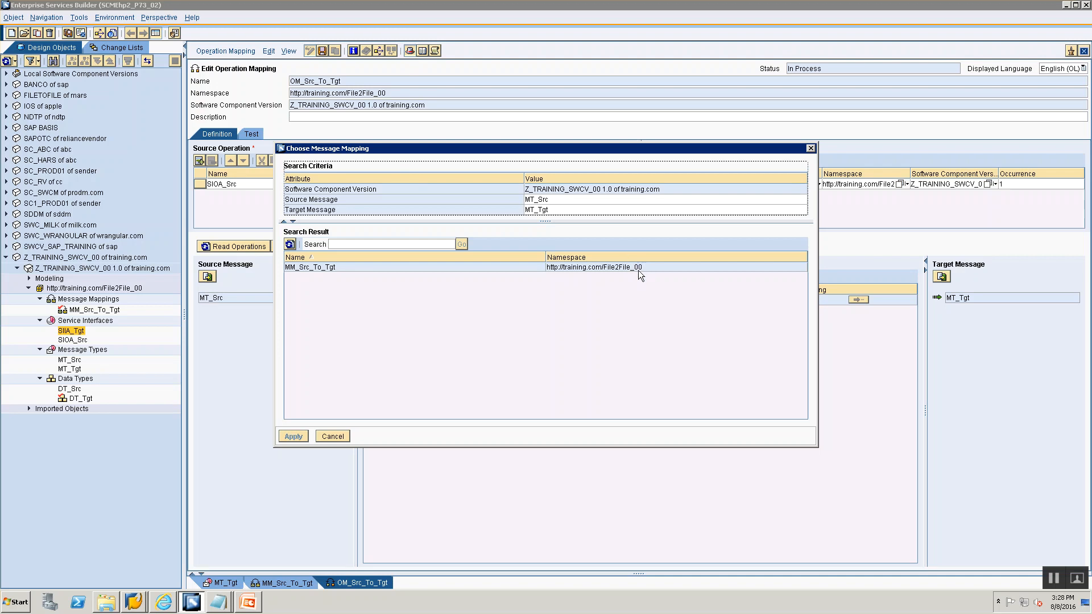
left_click(401, 268)
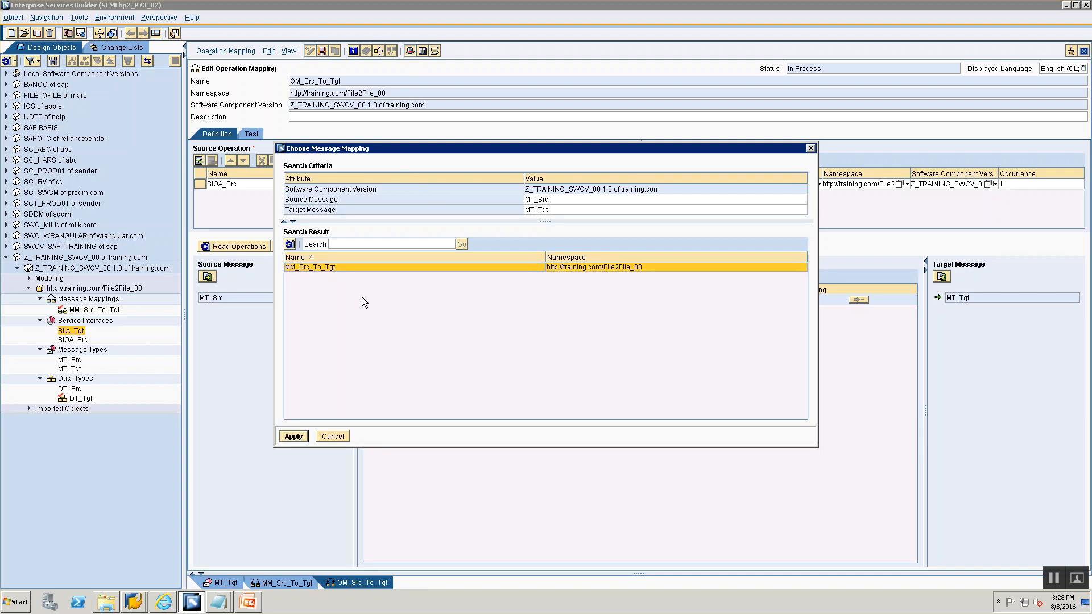
left_click(291, 436)
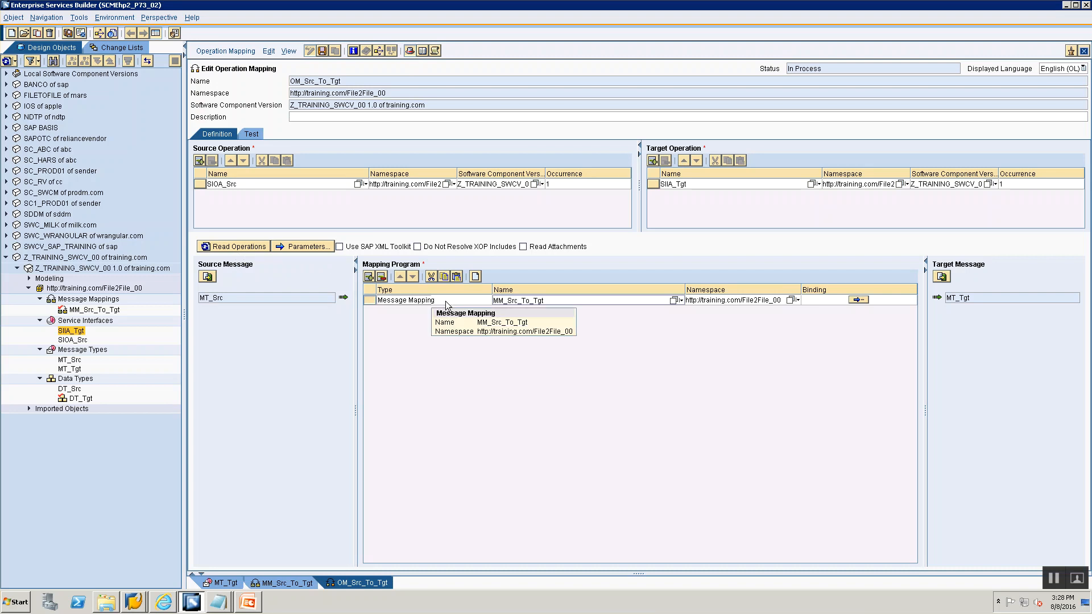
- Save the operation mapping and expand Operation Mappings in the object tree
left_click(323, 50)
left_click(520, 301)
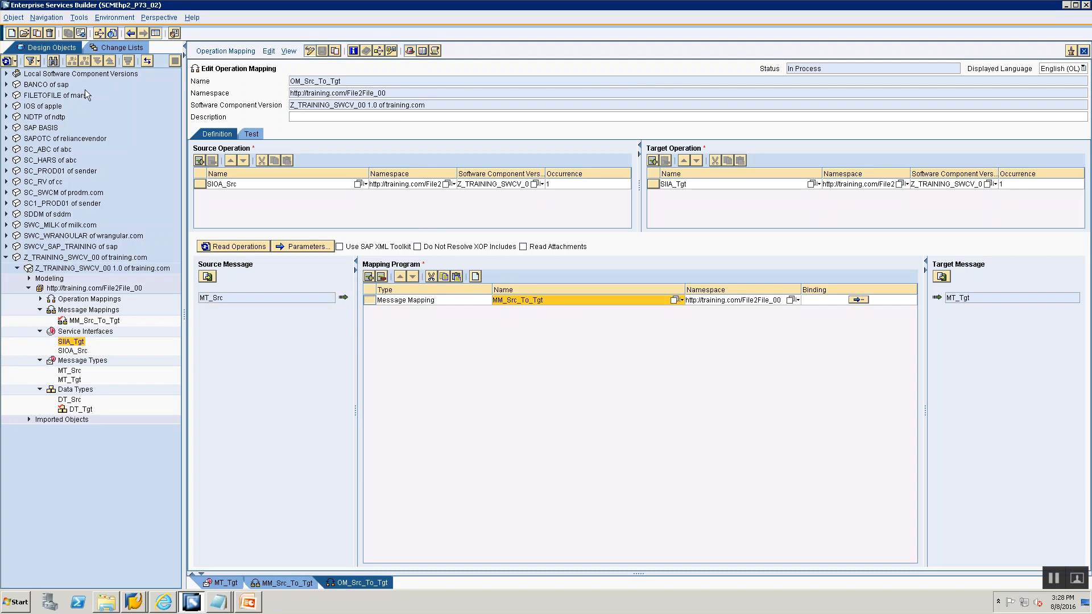
left_click(39, 299)
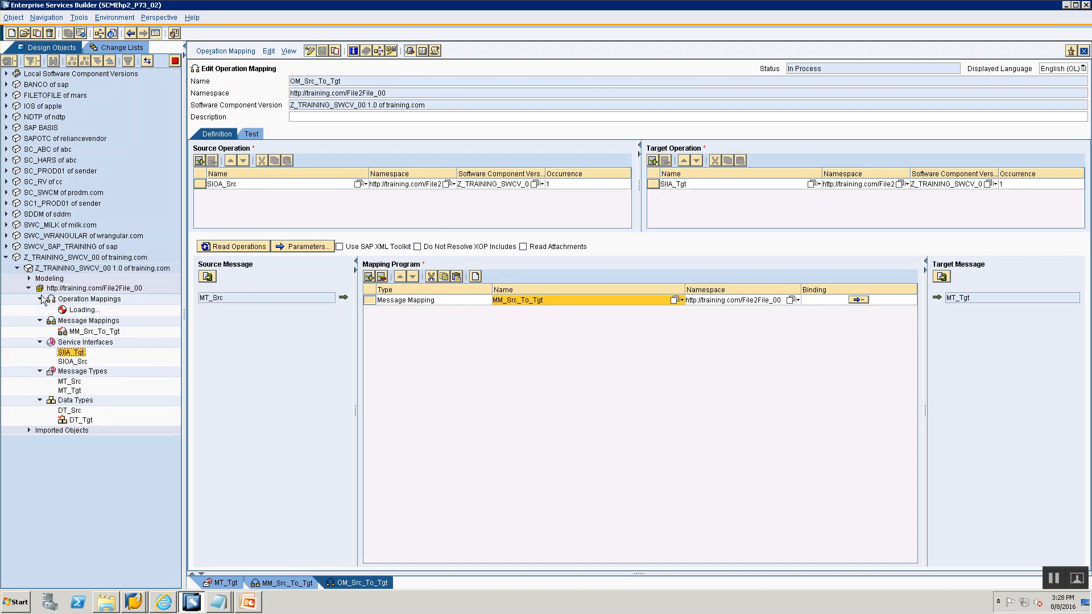
key("alt+Tab")
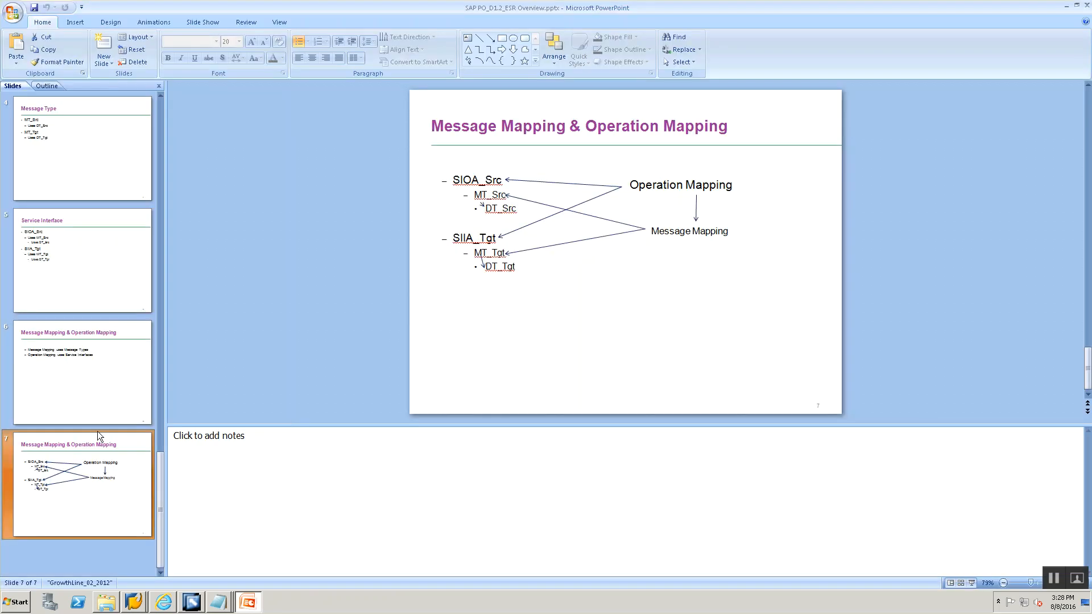
- Activate the standard change list containing OM_Src_To_Tgt, MM_Src_To_Tgt and DT_Tgt, then return to the design objects
key("alt+Tab")
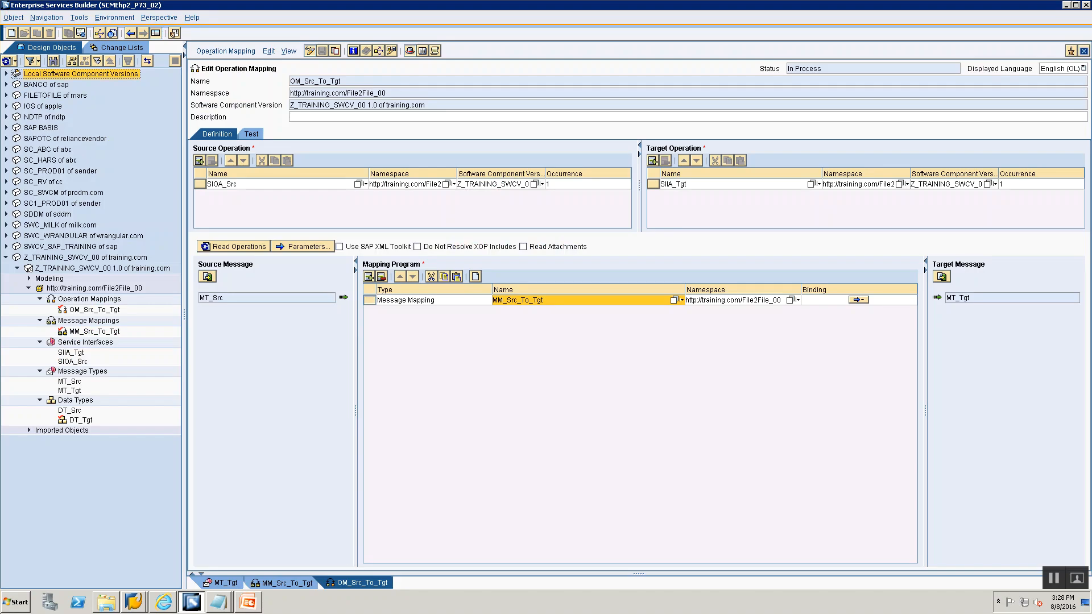
left_click(98, 45)
left_click(17, 83)
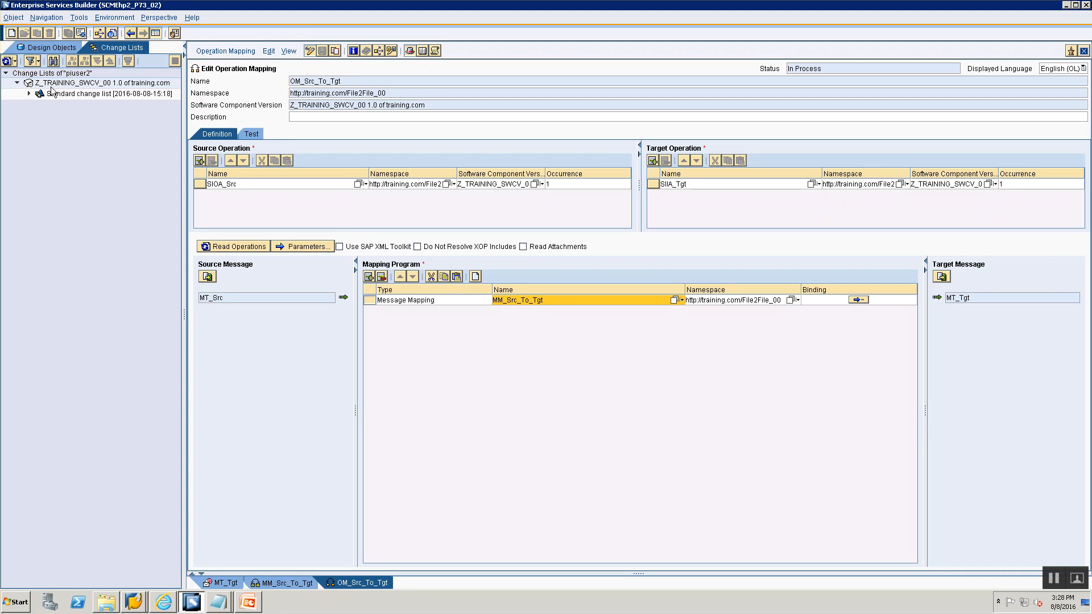
left_click(29, 94)
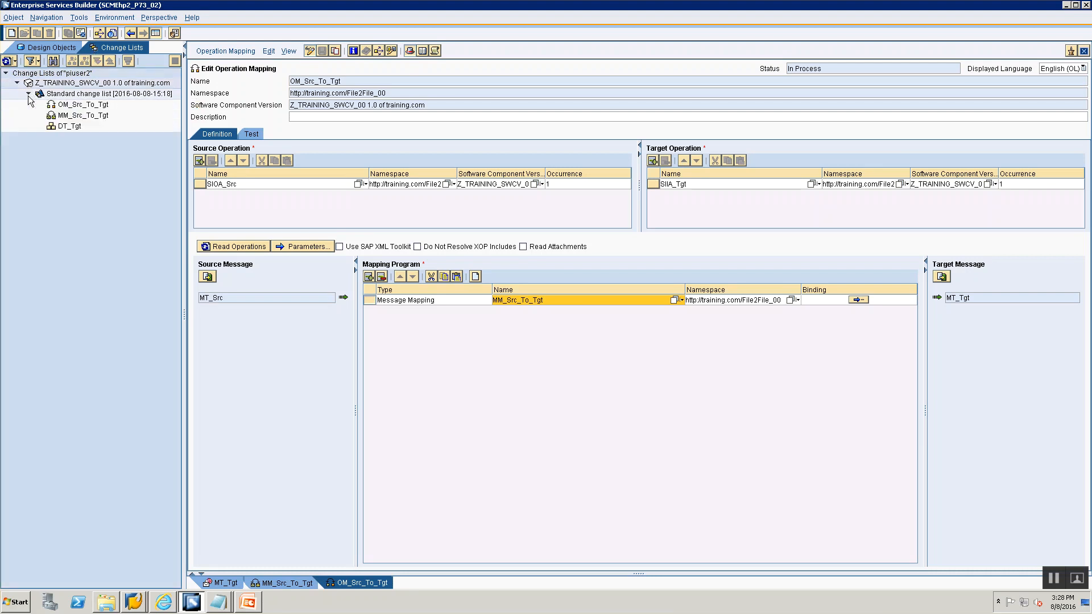
left_click(58, 96)
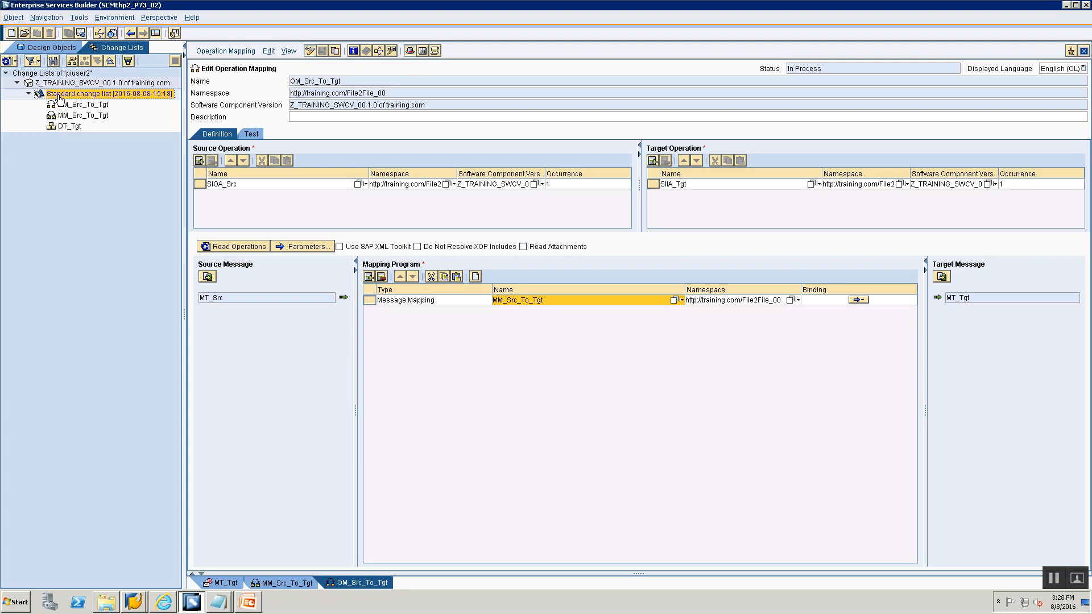
right_click(60, 97)
left_click(77, 114)
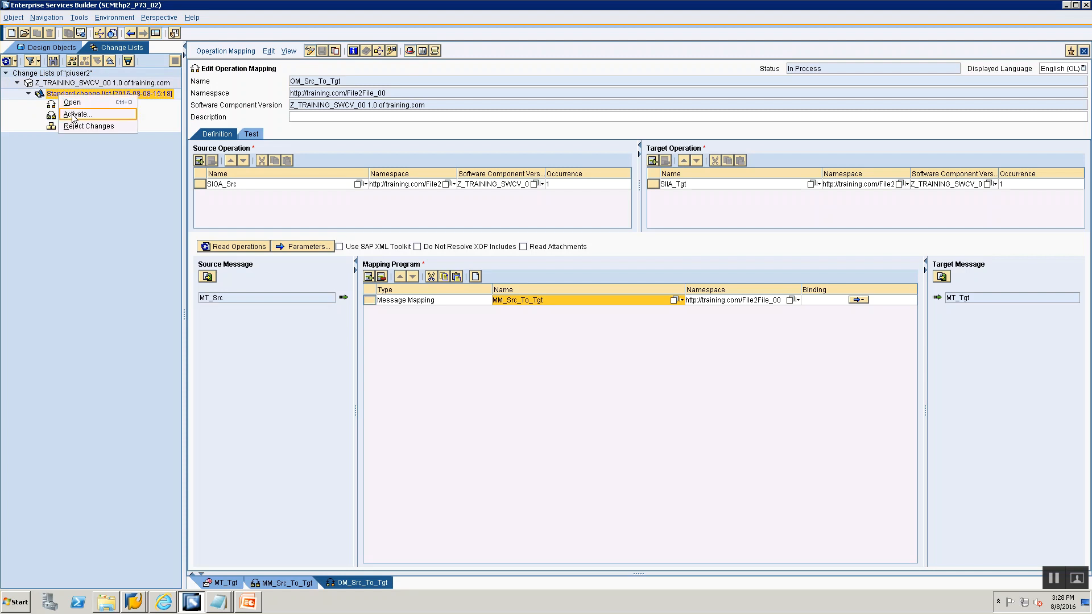
left_click(429, 411)
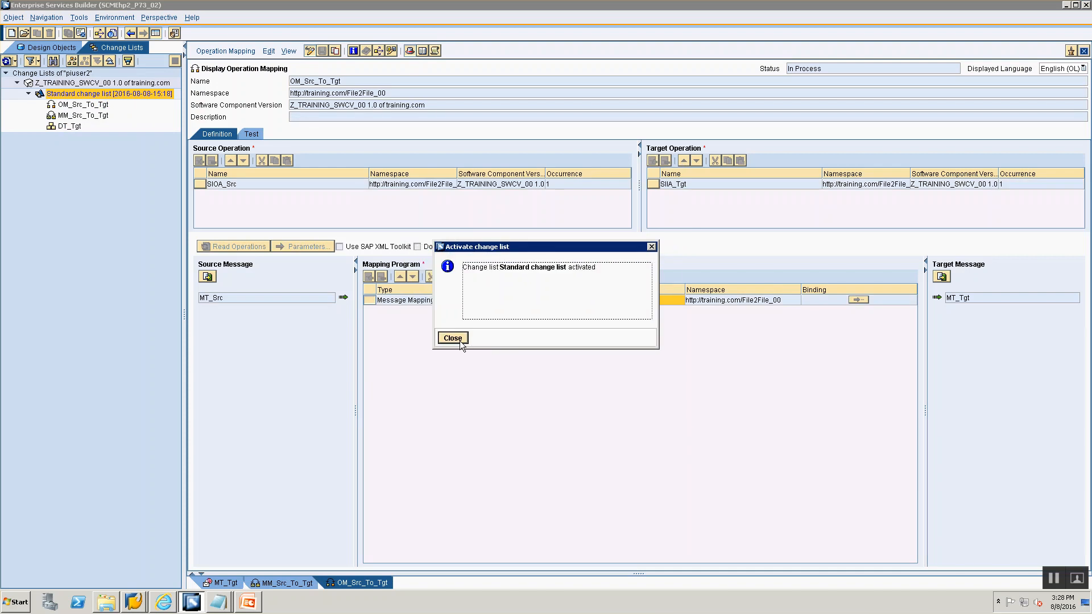
left_click(459, 340)
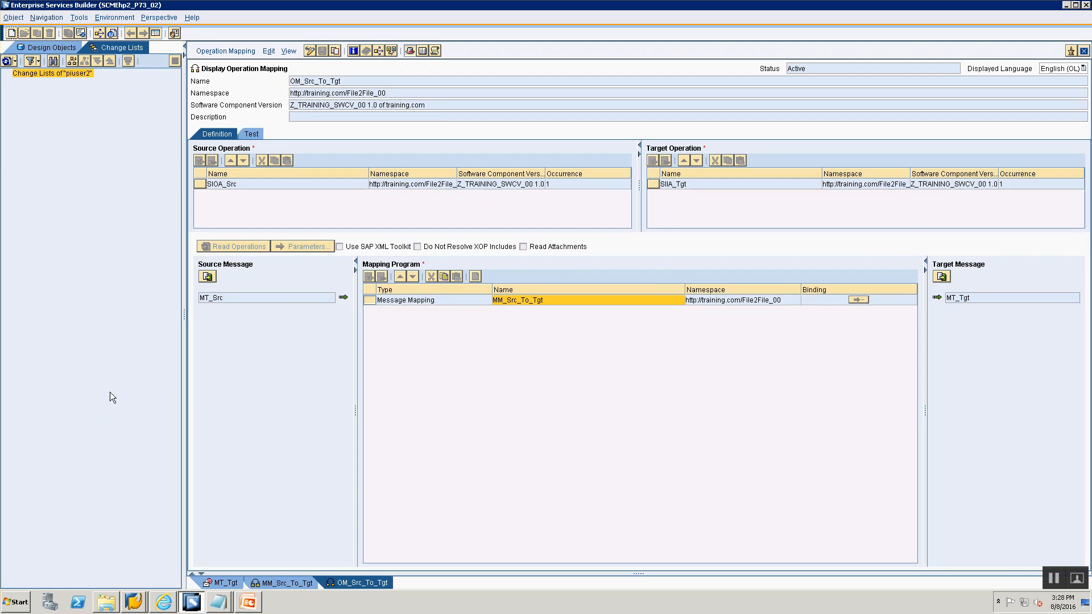
left_click(64, 45)
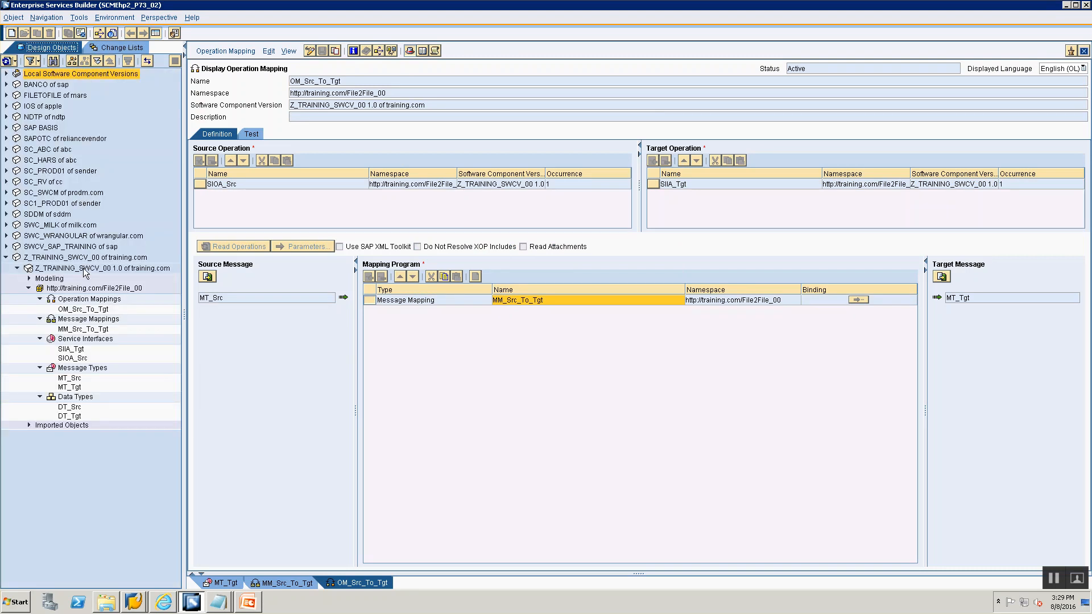
- In the session notes file, add item "3. DT_Src, DT-Tgt" at the end
key("alt+Tab")
key("alt+Tab")
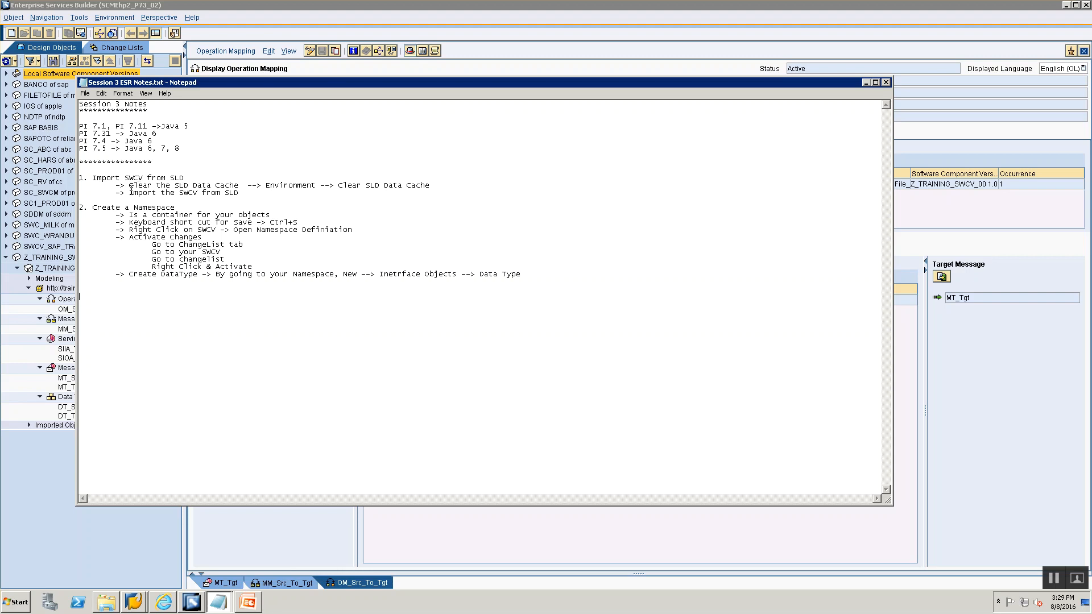
left_click_drag(129, 177, 216, 186)
left_click(216, 186)
left_click_drag(359, 83, 372, 190)
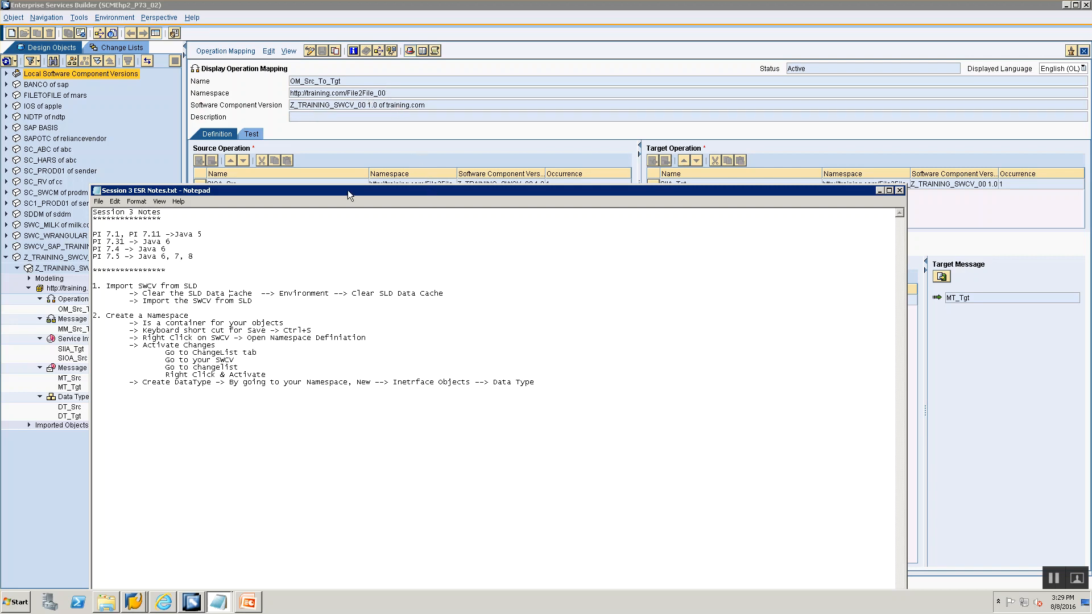
left_click_drag(348, 192, 376, 136)
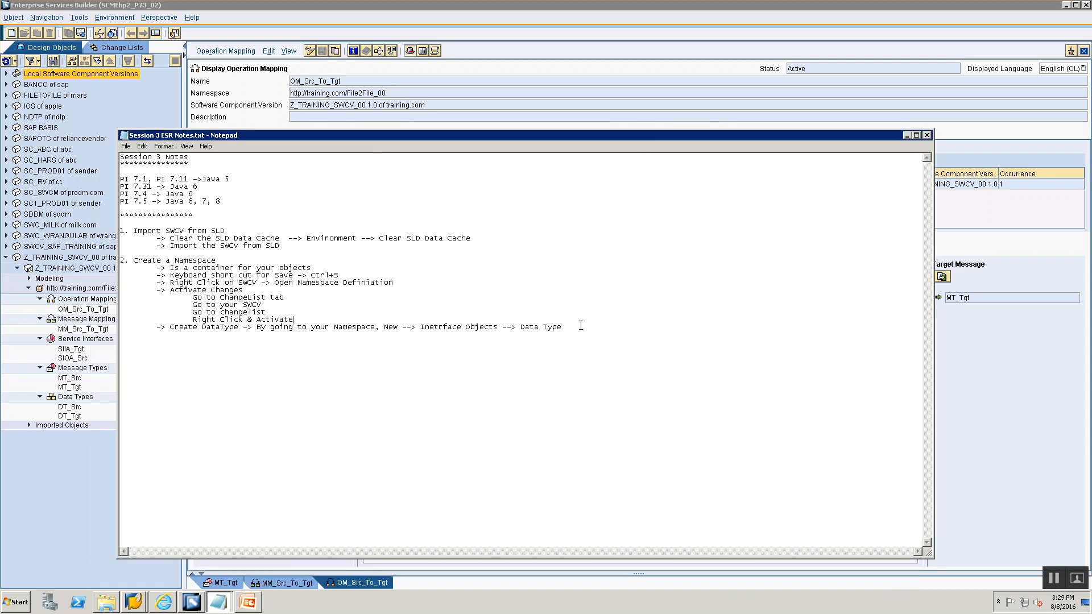
key("ctrl+End")
type("3. DT_Src, ST-")
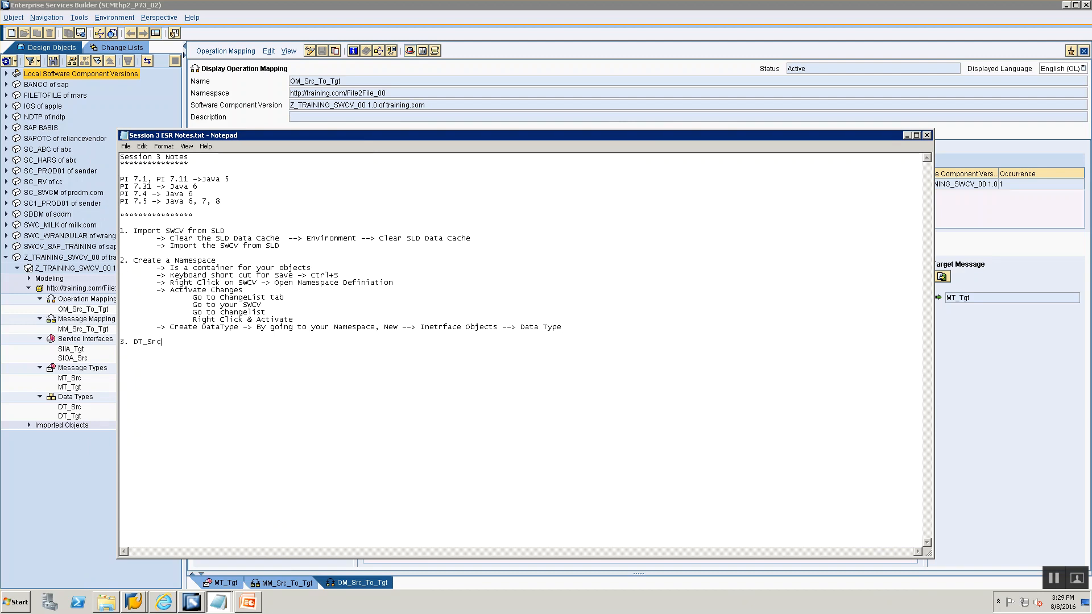
key("BackSpace")
key("BackSpace")
type("DT")
type("Tgt")
- Add note items "4. MT_Src, MT_Tgt", "5. SIOA_Src, SIIA_Tgt" and "6. Message Mapping"
key("alt+Tab")
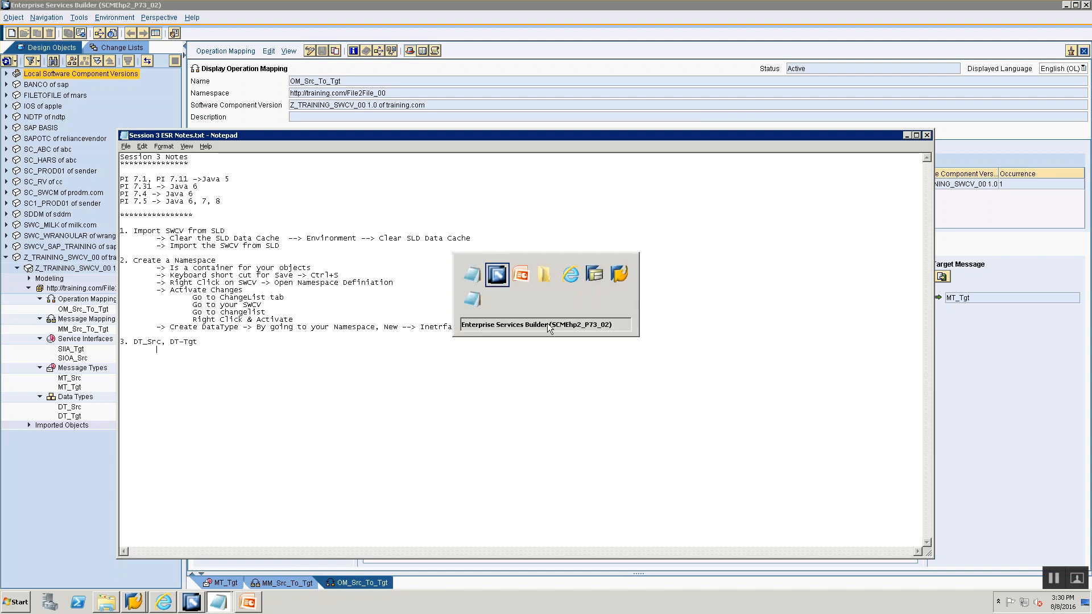
key("alt+Tab")
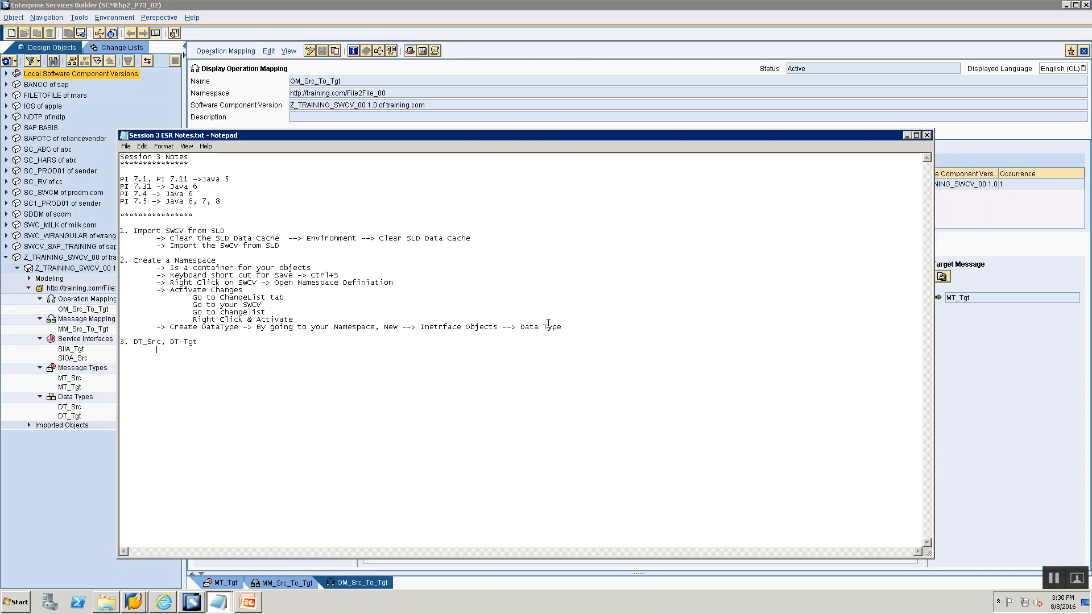
type("4. MT_S")
type("rc, MT_Tgt ")
type("5. SIOA")
type("_Src, SIIA")
type("_Tgt")
type("6. Message ")
type("Mapping \t")
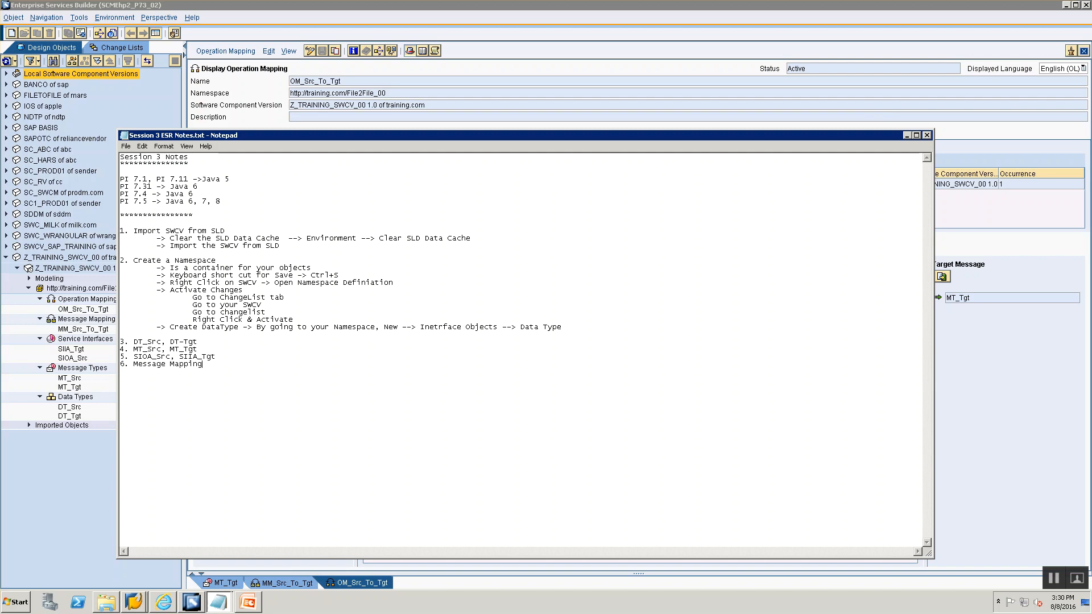
type("C")
- Add sub-notes under Message Mapping: Selected Source Message Type, Target Message Type, Concat Function, Drag & Drop Mapping, Qualifications context change
key("BackSpace")
type("Selected Source Message Type \tTarget Message Type \tConc")
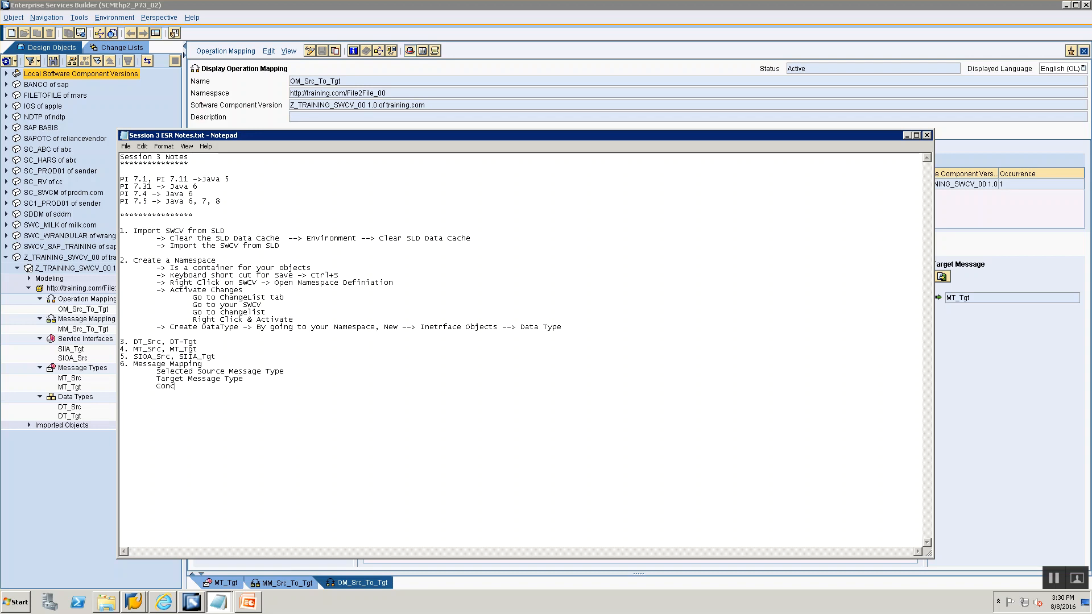
type("at Function \tDrag & Drop Mapping \tDoublick")
key("shift+Home")
key("BackSpace")
type("Qualicatyi")
key("BackSpace")
key("BackSpace")
key("BackSpace")
key("BackSpace")
type("fications we made sure the context change was done.")
key("Return")
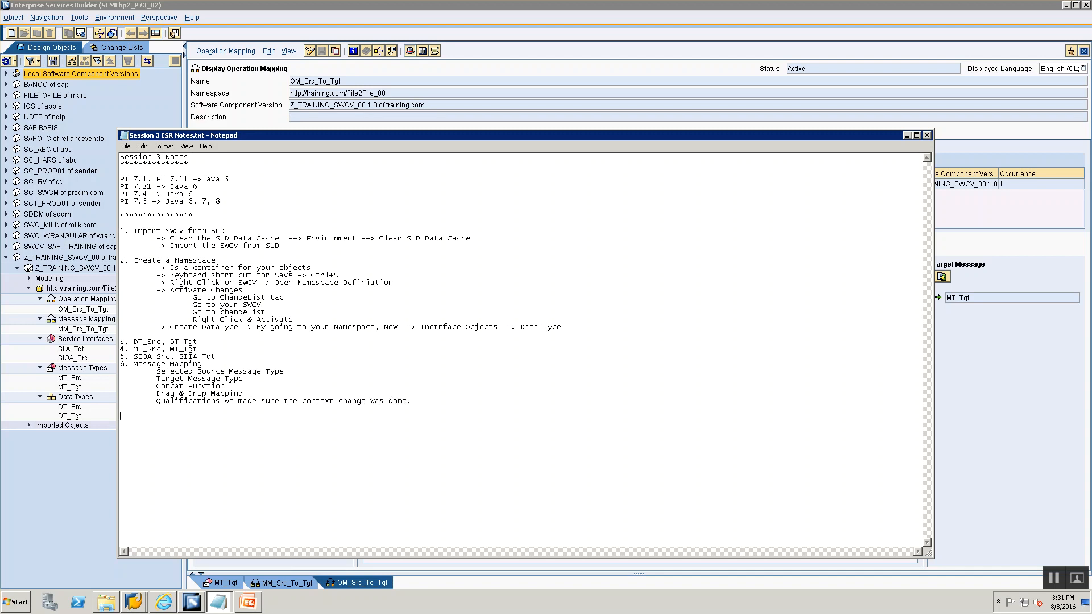
- Add note items "7. Operation Mapping" and "8. Save & Activate you changes"
type("6.")
key("BackSpace")
key("BackSpace")
key("BackSpace")
type("7.")
key("shift+Right")
key("shift+Right")
key("shift+Right")
key("shift+Right")
key("shift+Right")
key("shift+Right")
key("Down")
key("Down")
key("Down")
key("Down")
key("Down")
type("Operation Mapping")
key("Return")
type("7. Save & Activate you changes")
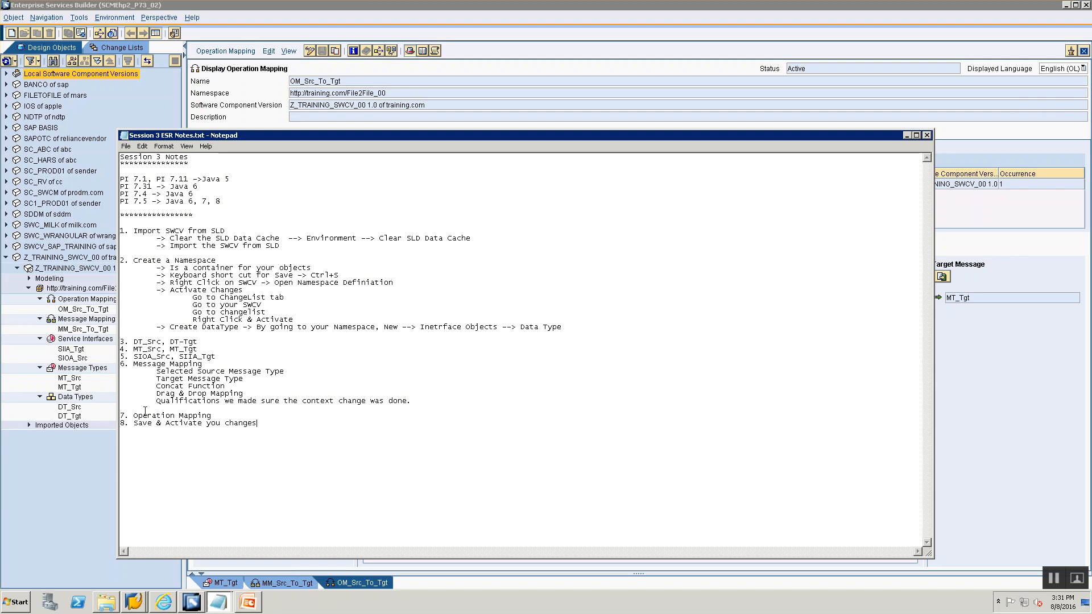
- Close the open operation mapping and message mapping editors
key("alt+Tab")
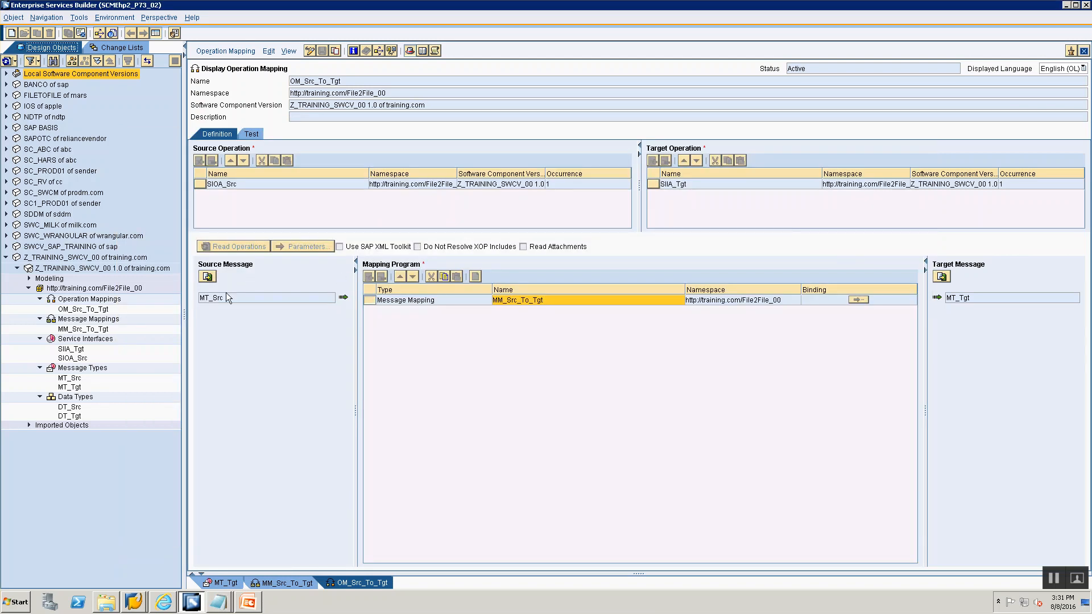
left_click(1084, 51)
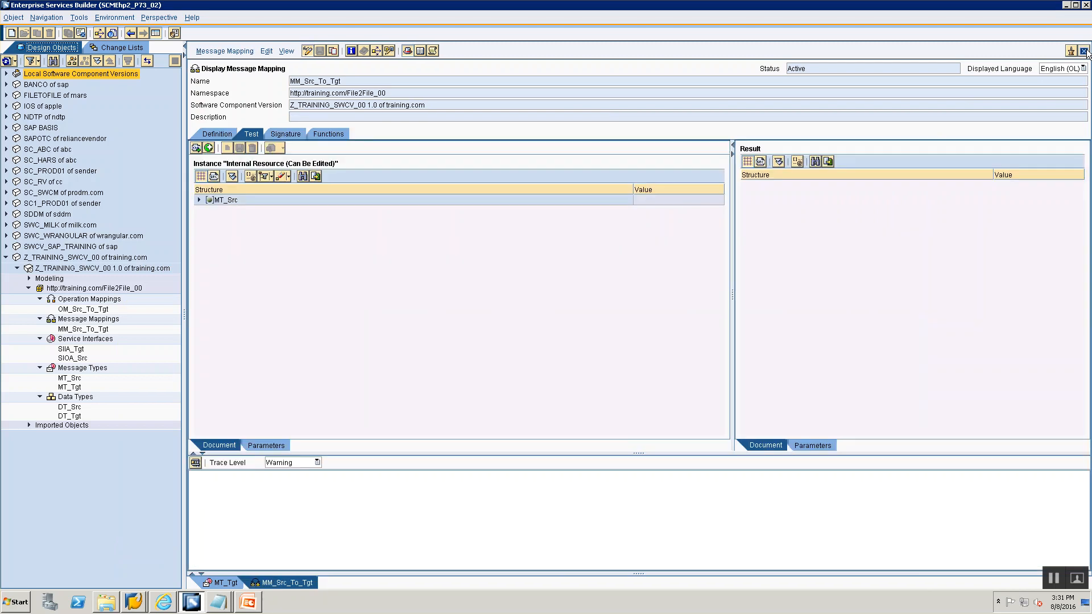
left_click(1084, 50)
left_click(1084, 51)
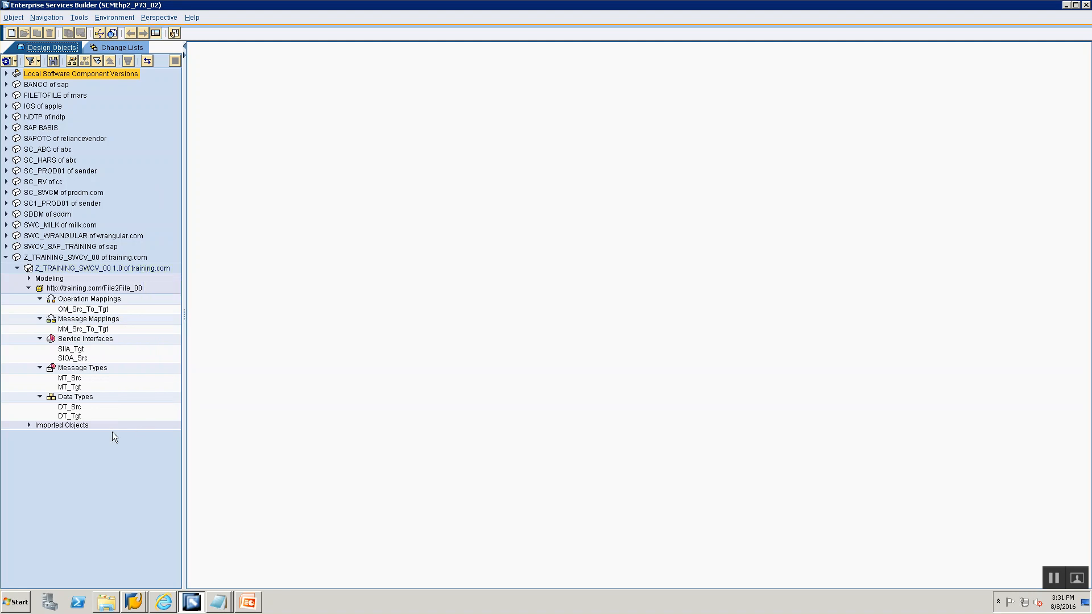
- Open and review the DT_Src, DT_Tgt, MT_Src, MT_Tgt, SIOA_Src and SIIA_Tgt objects
double_click(63, 407)
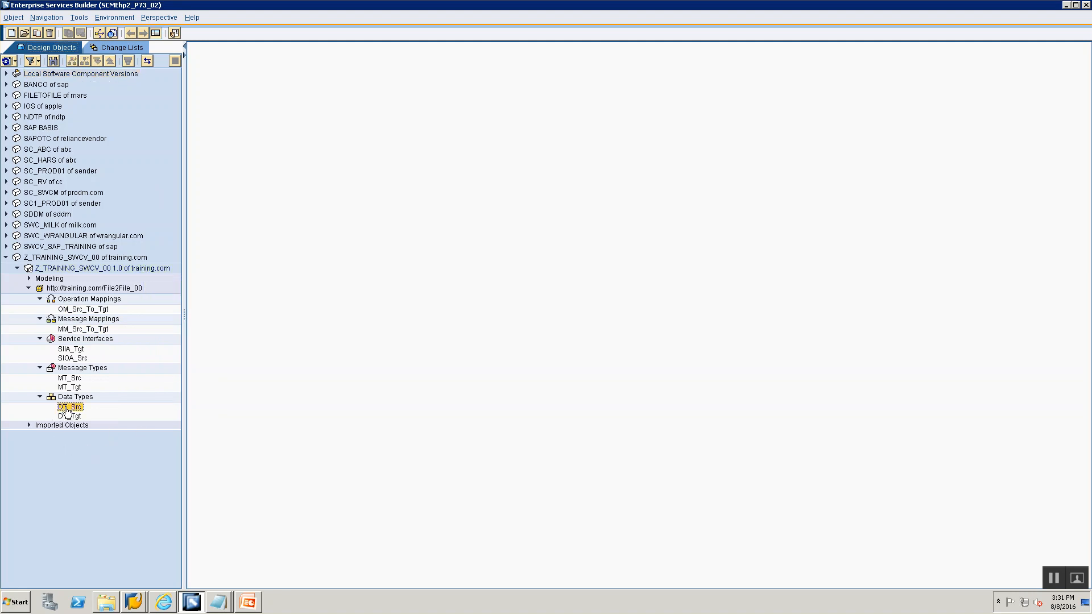
left_click(83, 290)
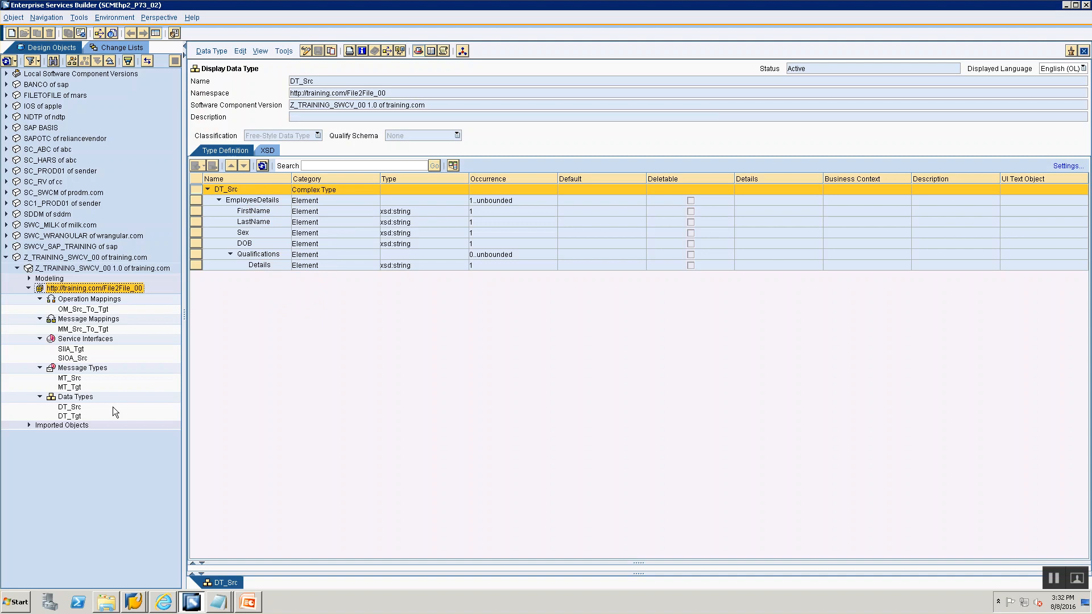
double_click(70, 416)
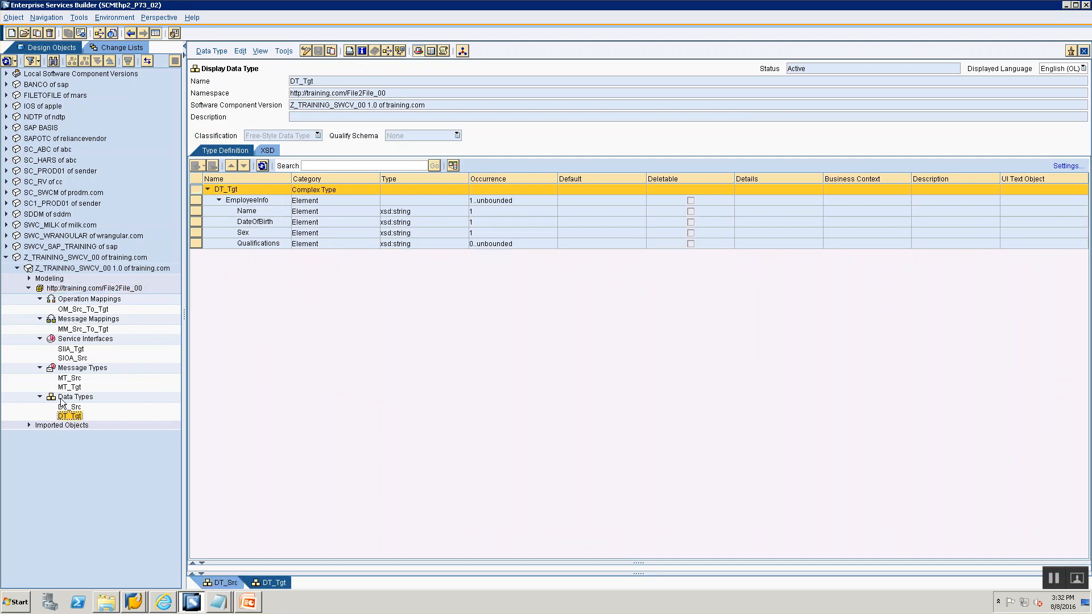
double_click(68, 378)
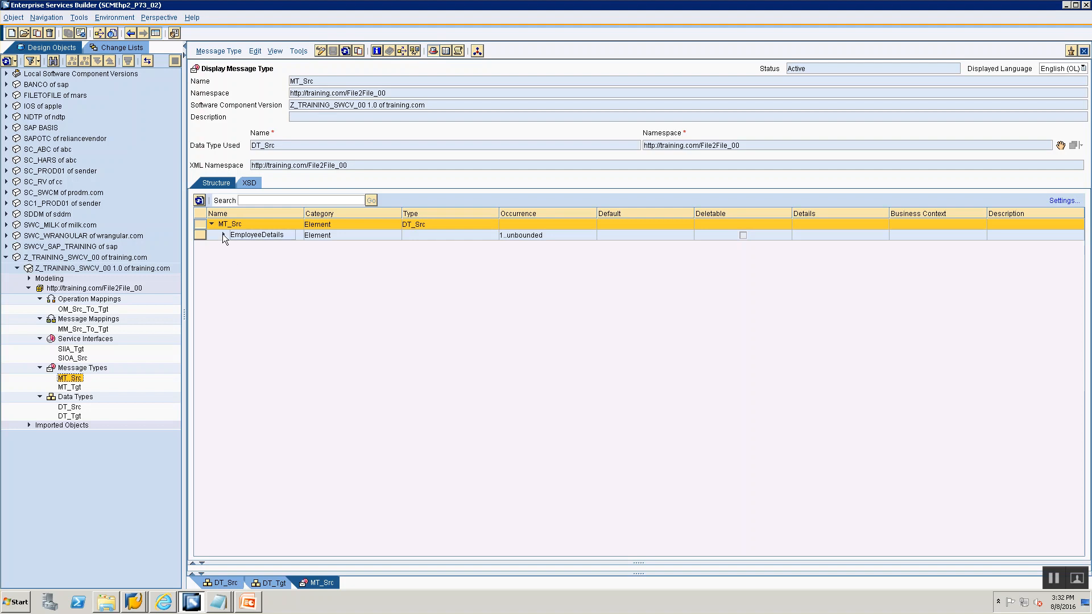
left_click(224, 234)
double_click(84, 388)
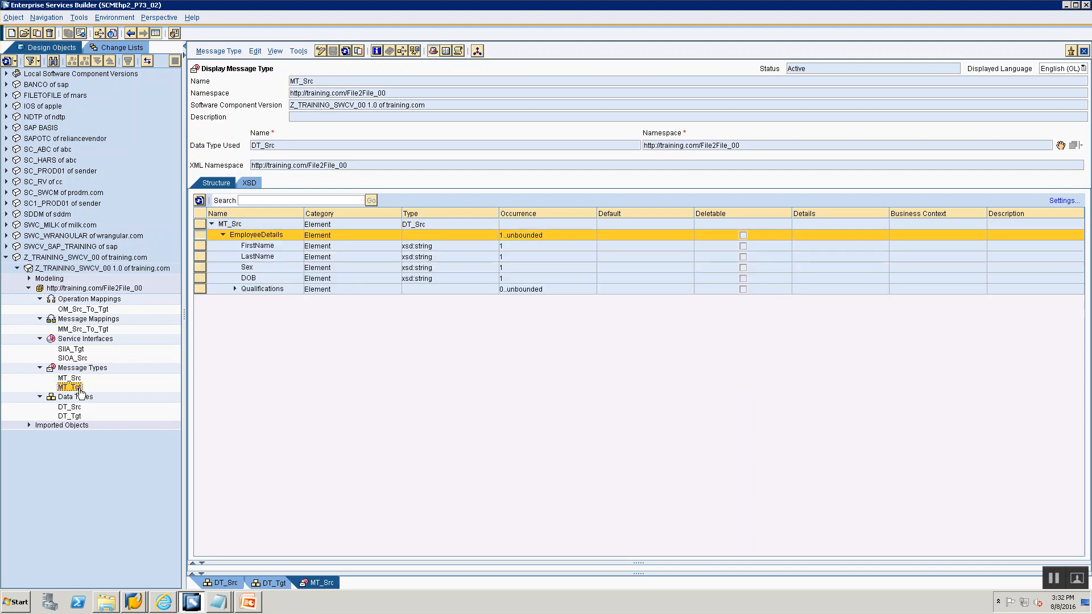
left_click(223, 236)
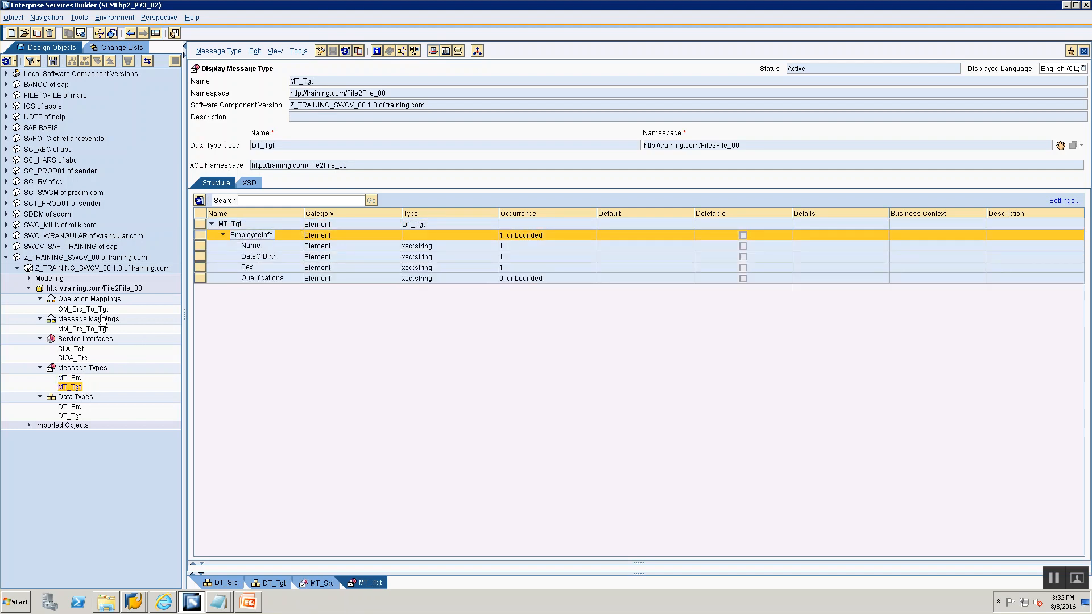
double_click(71, 357)
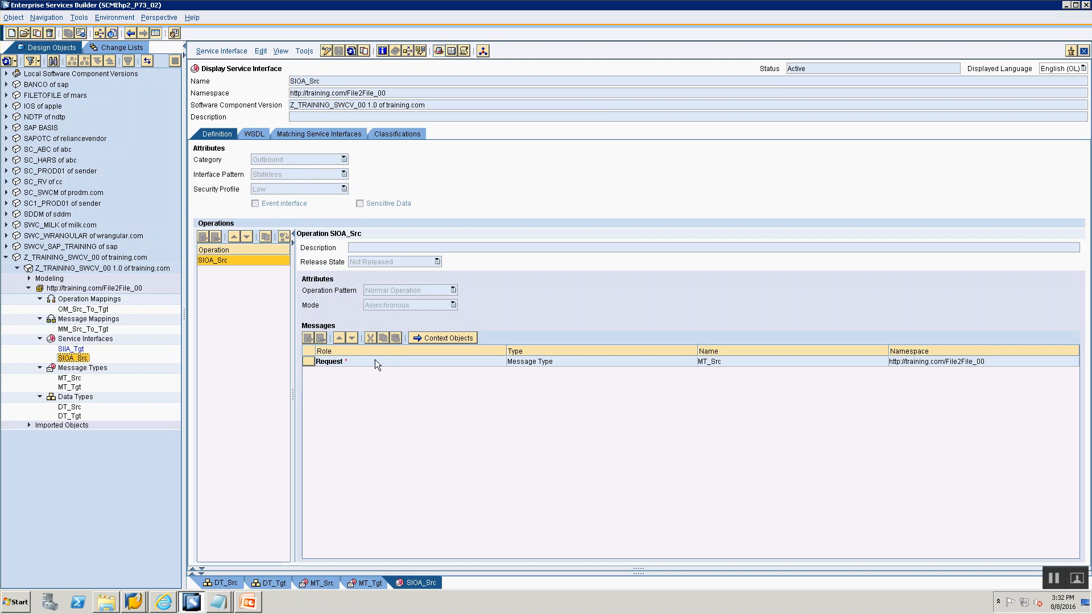
double_click(71, 349)
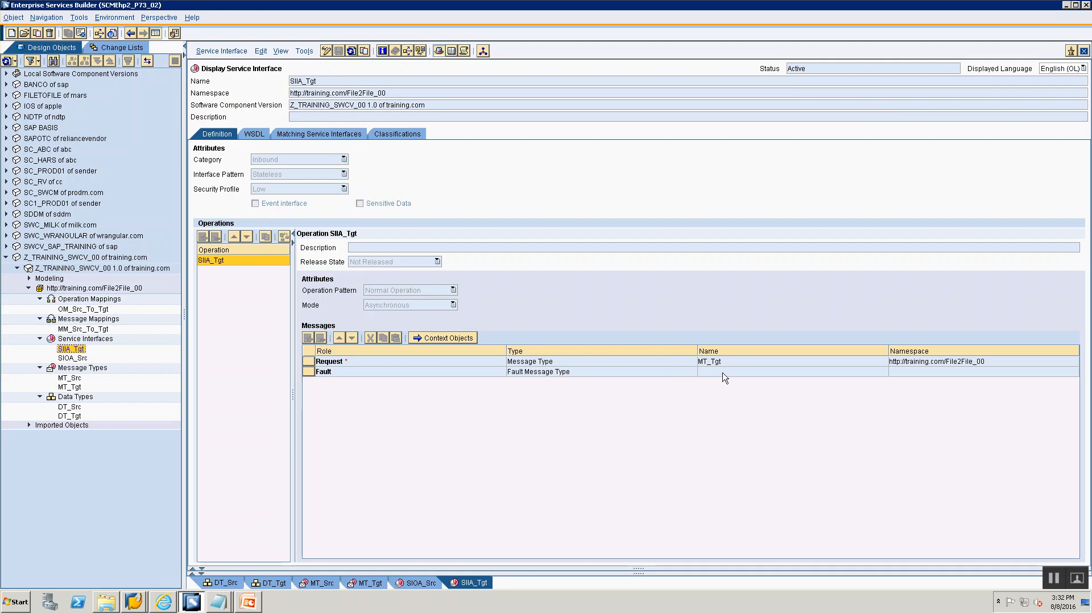
- Open MM_Src_To_Tgt and inspect the mapping of each target field
double_click(93, 329)
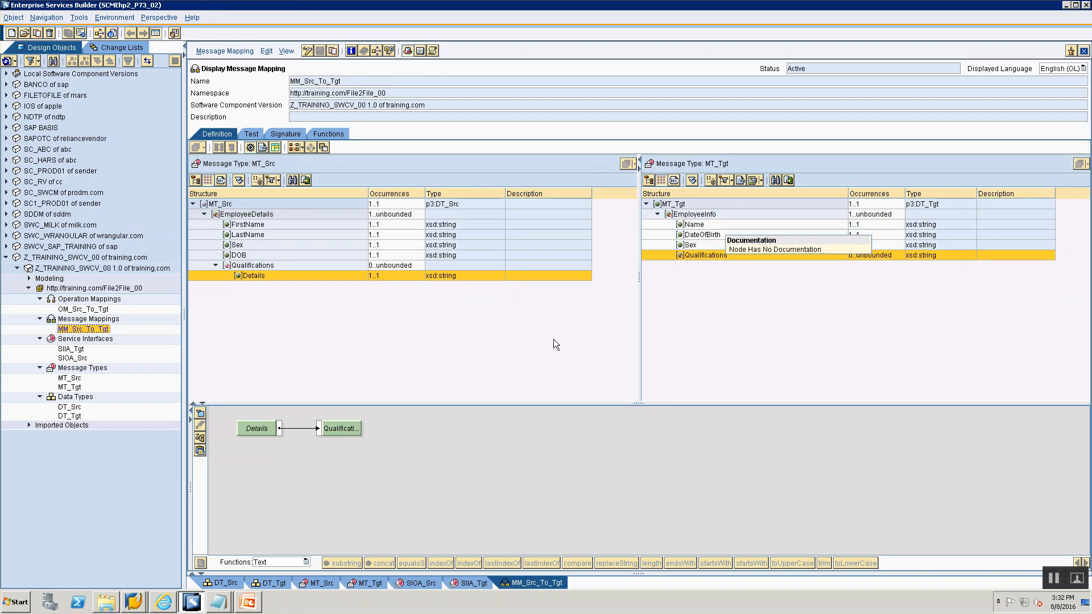
left_click(685, 216)
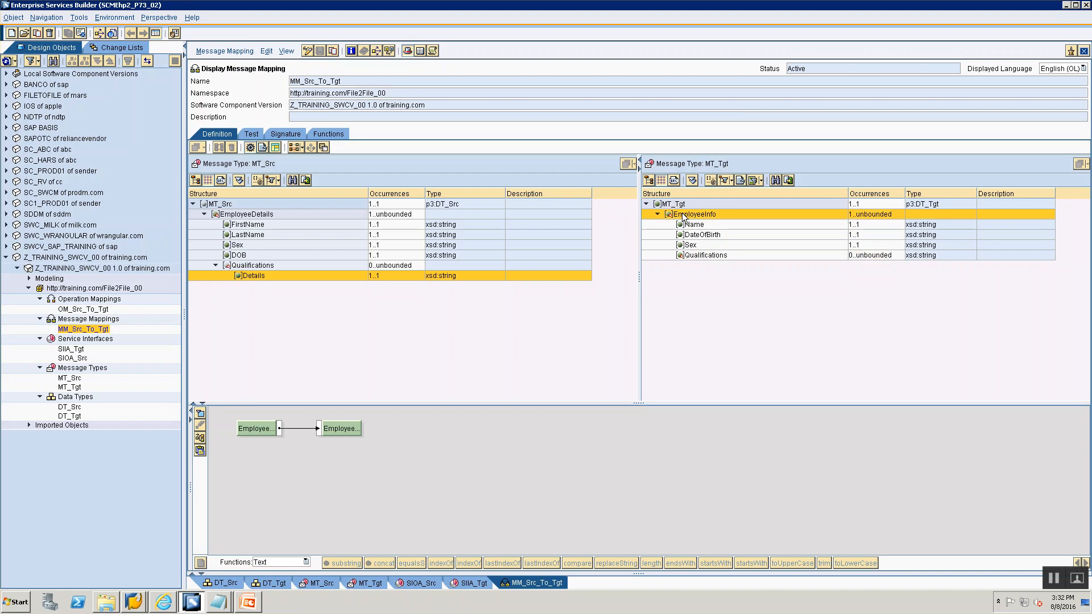
left_click(264, 429)
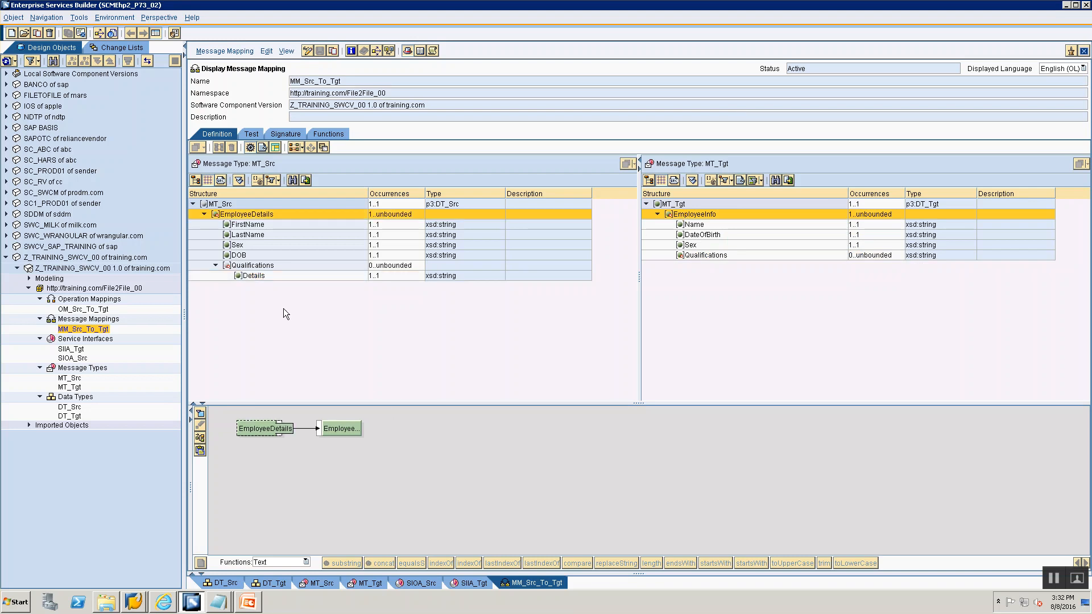
left_click(689, 225)
left_click(258, 430)
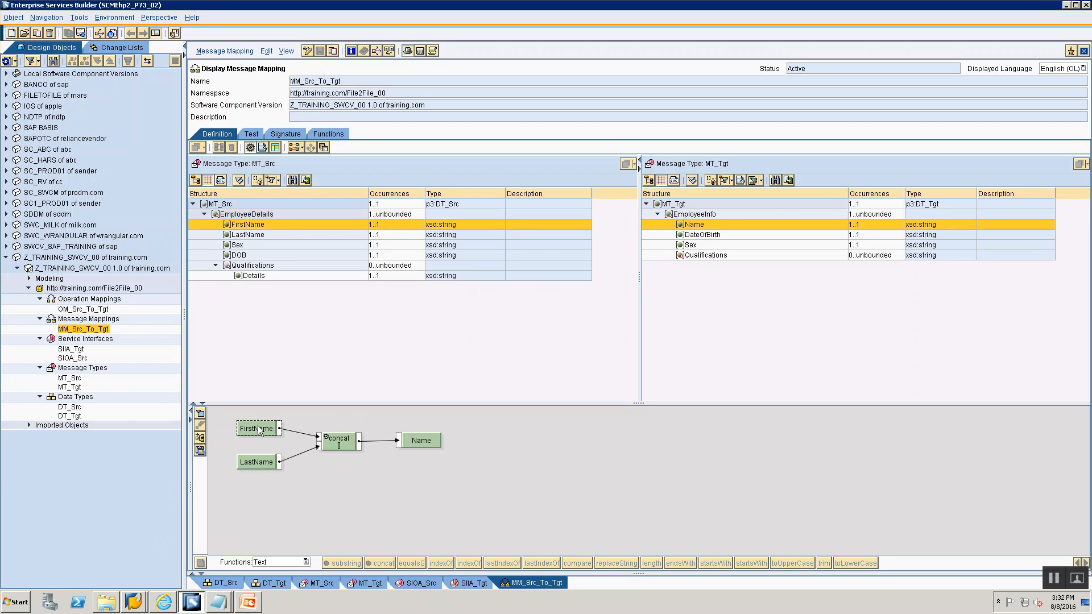
left_click(255, 463)
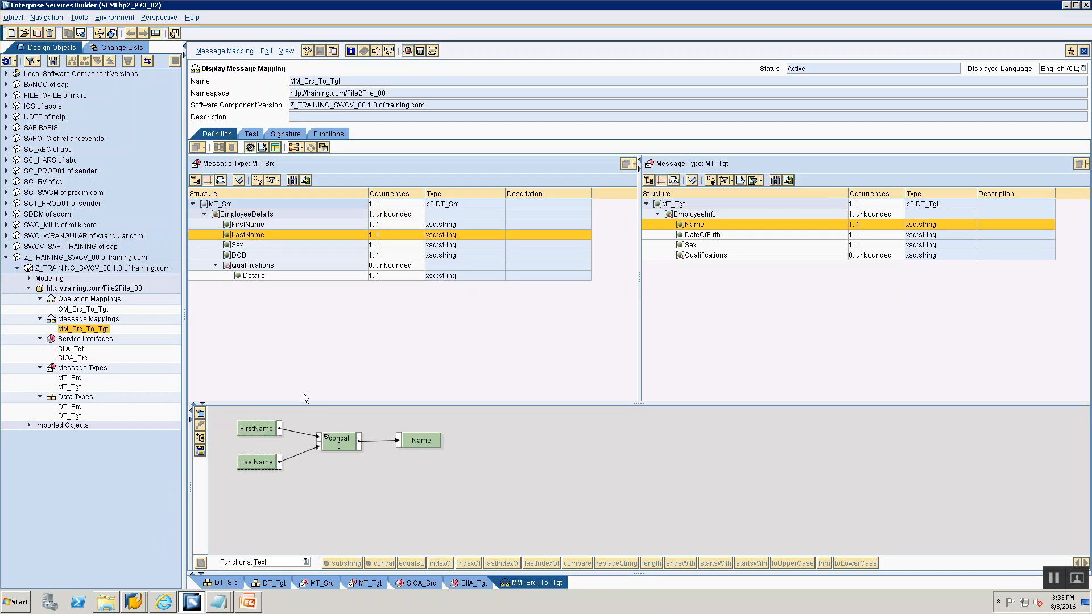
left_click(706, 234)
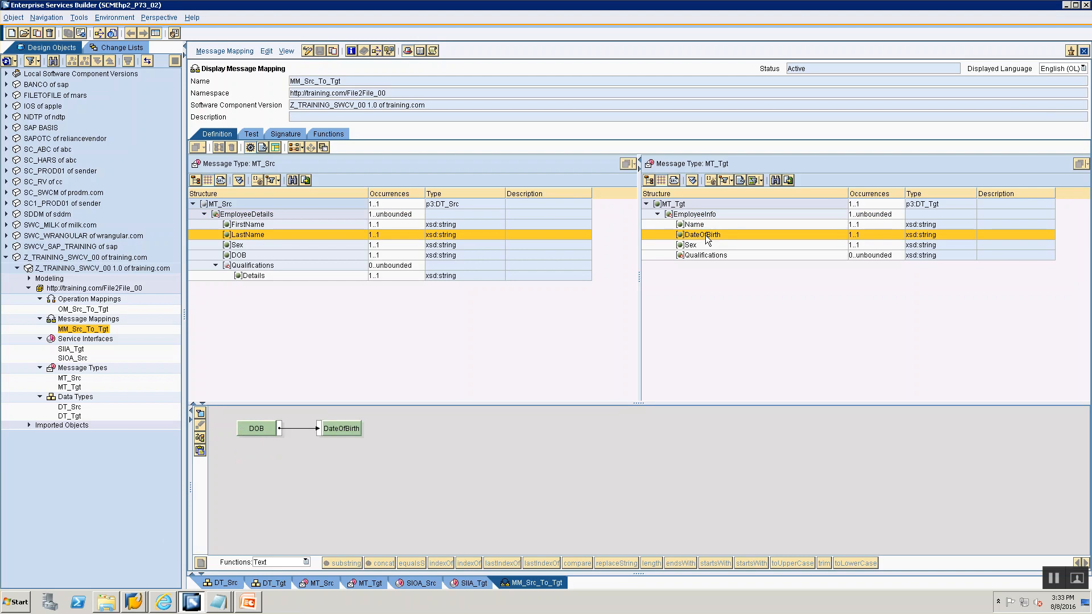
- Inspect the Sex and Qualifications field mappings, including the context setting of the Details source field
left_click(235, 244)
left_click(237, 255)
left_click(689, 245)
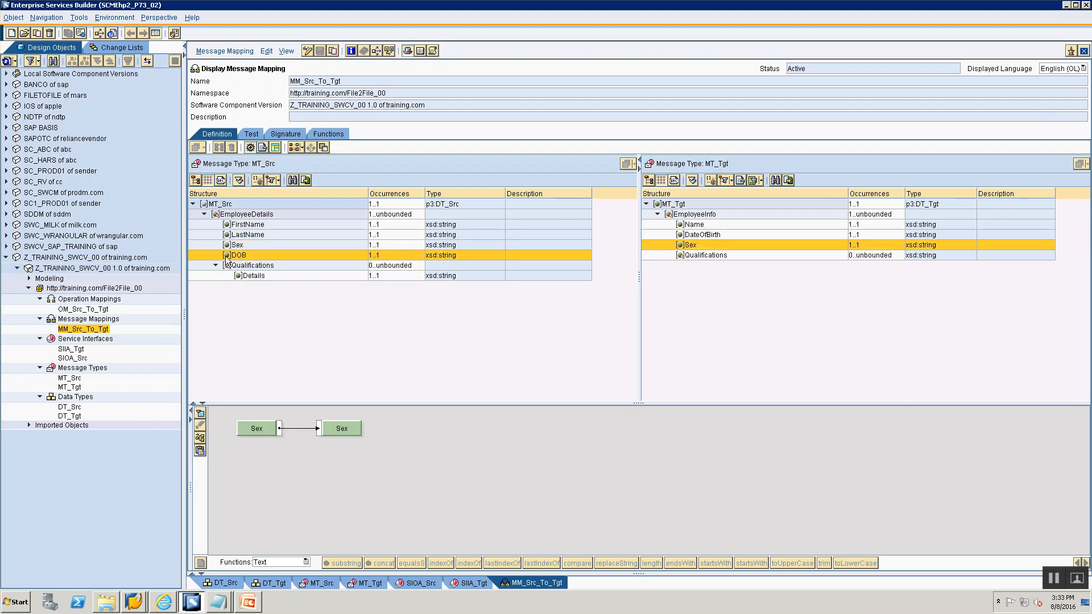
left_click(257, 429)
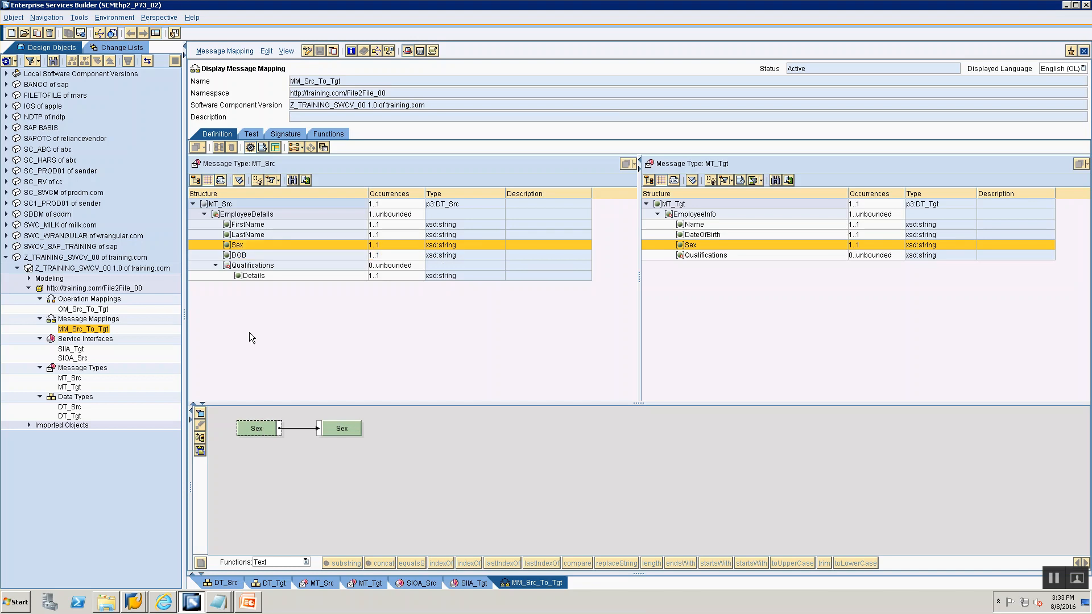
left_click(244, 278)
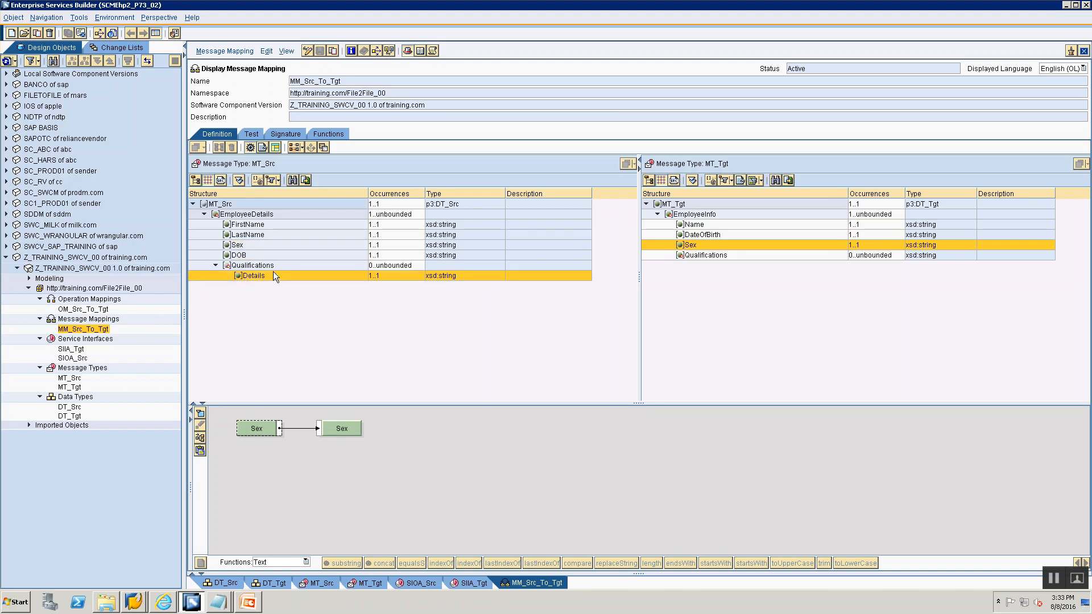
left_click(712, 257)
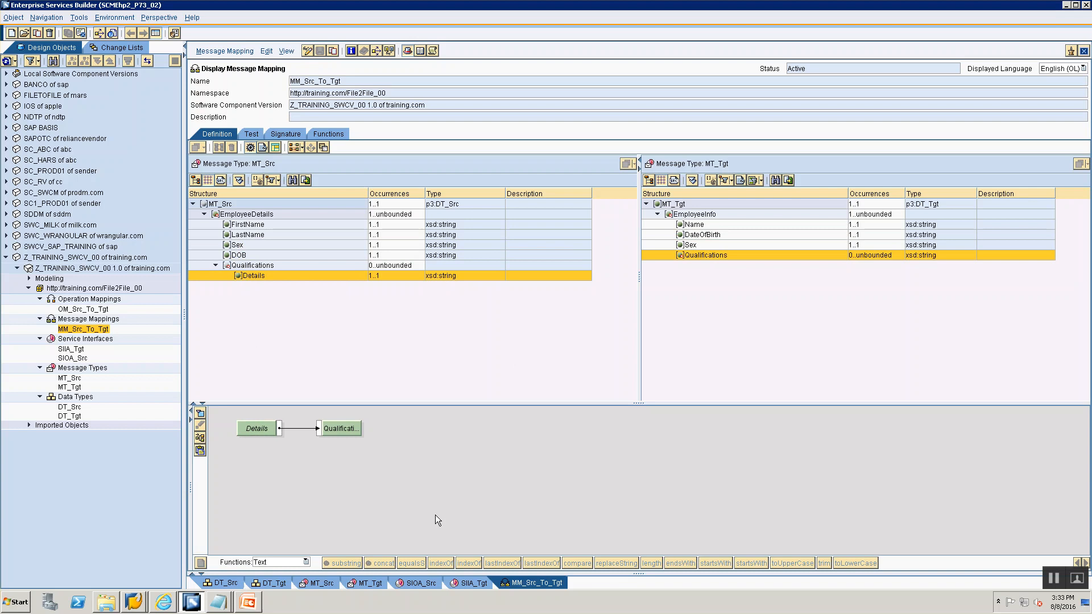
right_click(254, 432)
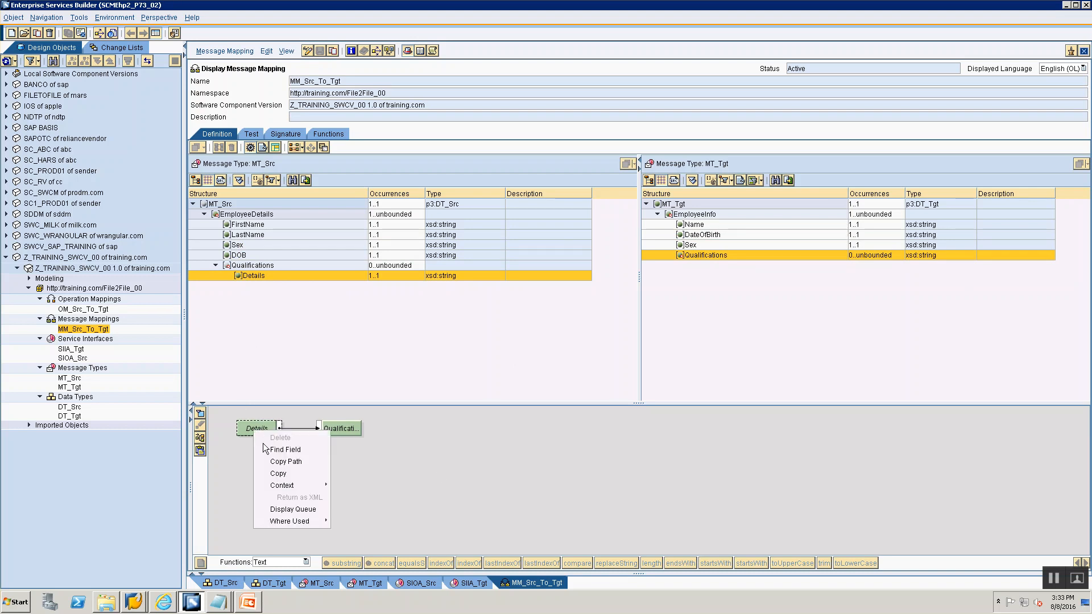
mouse_move(326, 488)
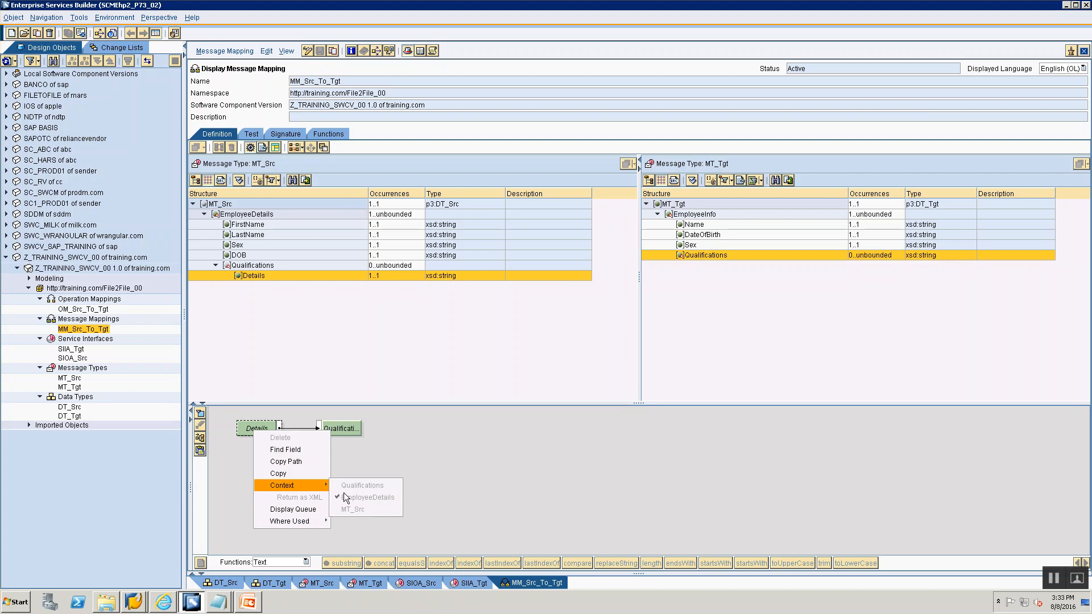
left_click(549, 415)
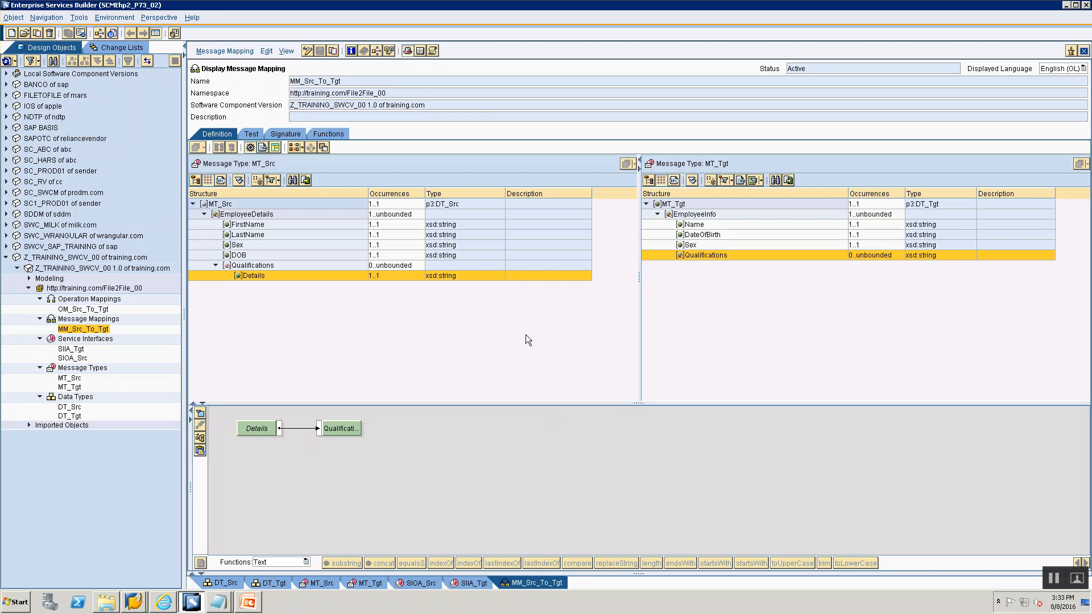
- Open the OM_Src_To_Tgt operation mapping to review its source, target and mapping program
left_click(80, 309)
double_click(80, 310)
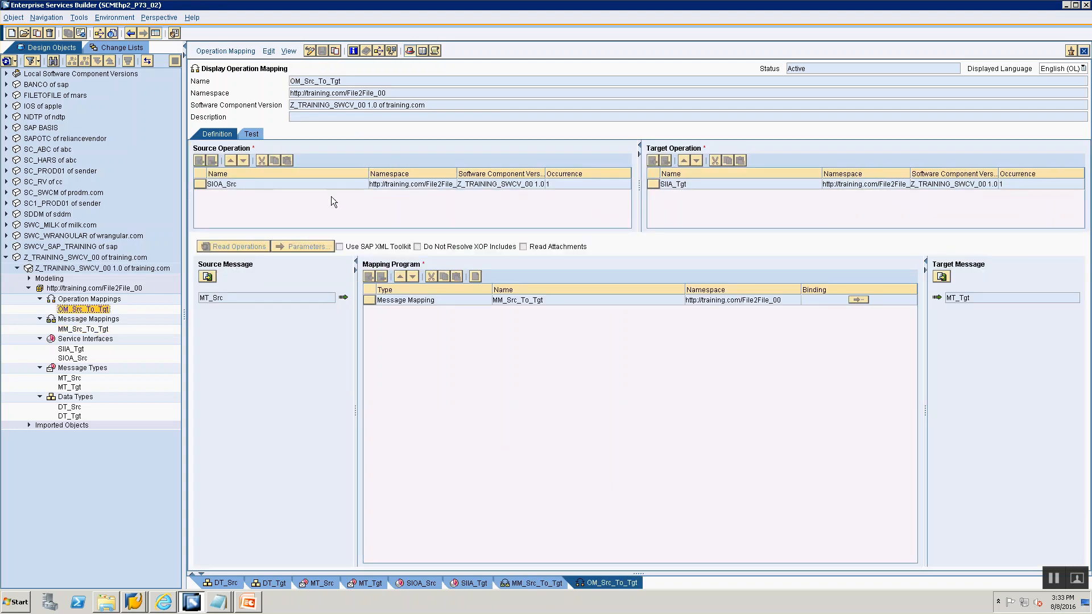